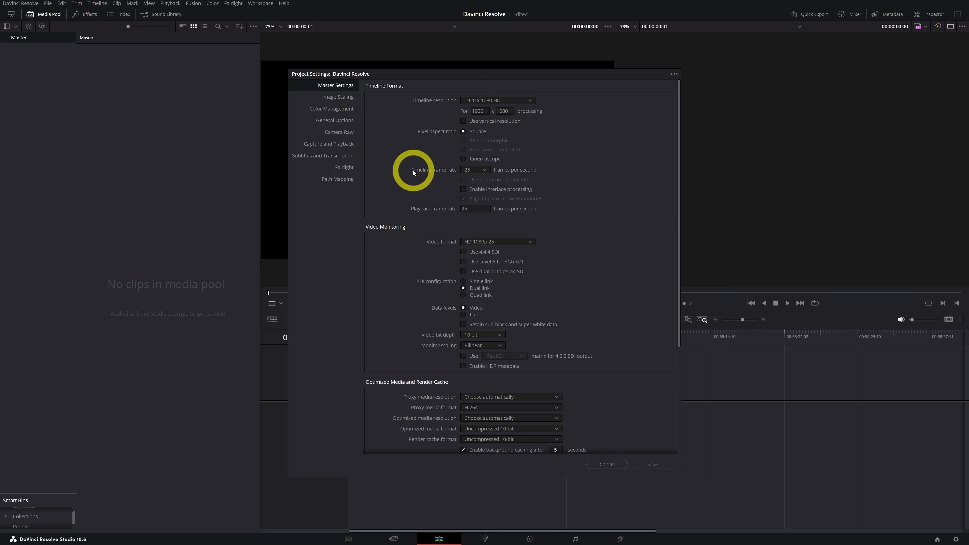
Step: Set the timeline frame rate to 25 frames per second and the video bit depth to 10 bit in the master settings
click(468, 171)
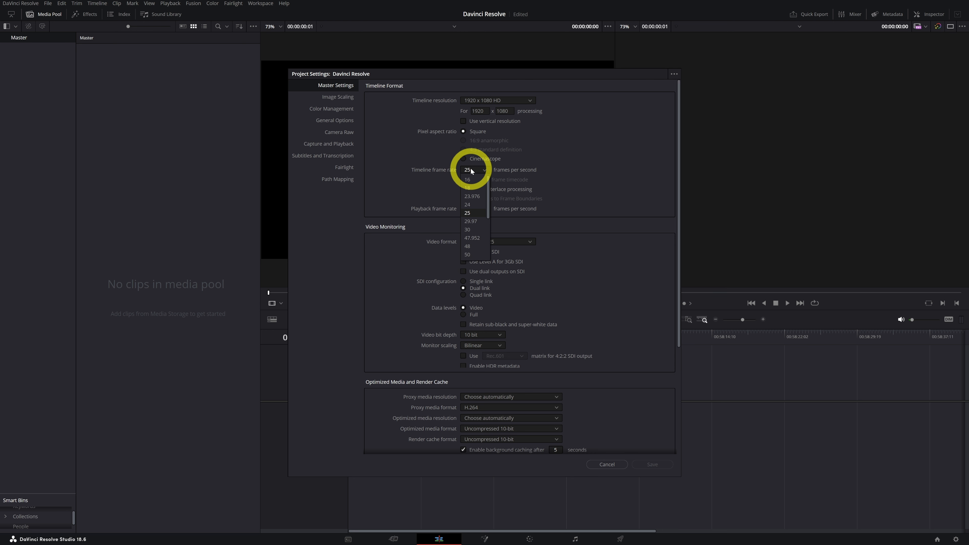
click(468, 213)
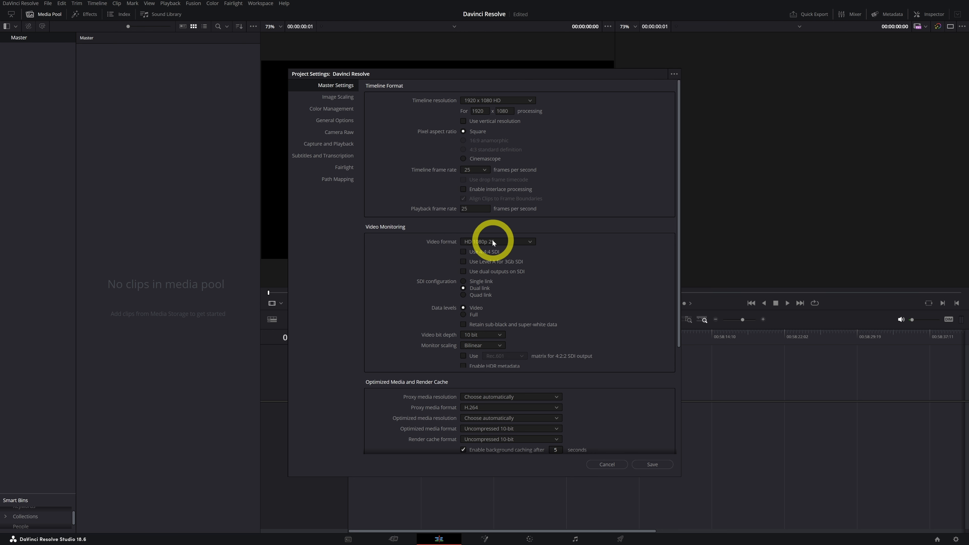
scroll(492, 240, down, 1)
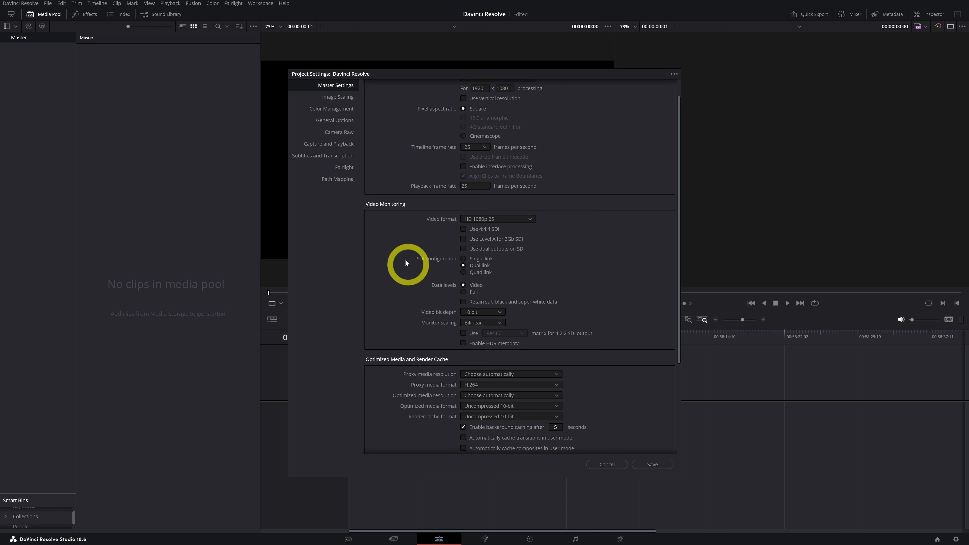
scroll(422, 294, down, 1)
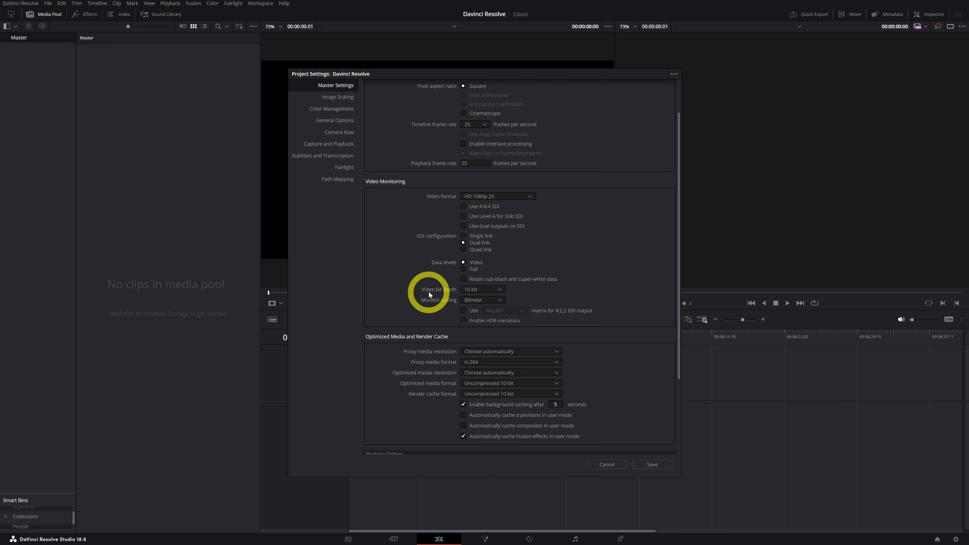
click(472, 290)
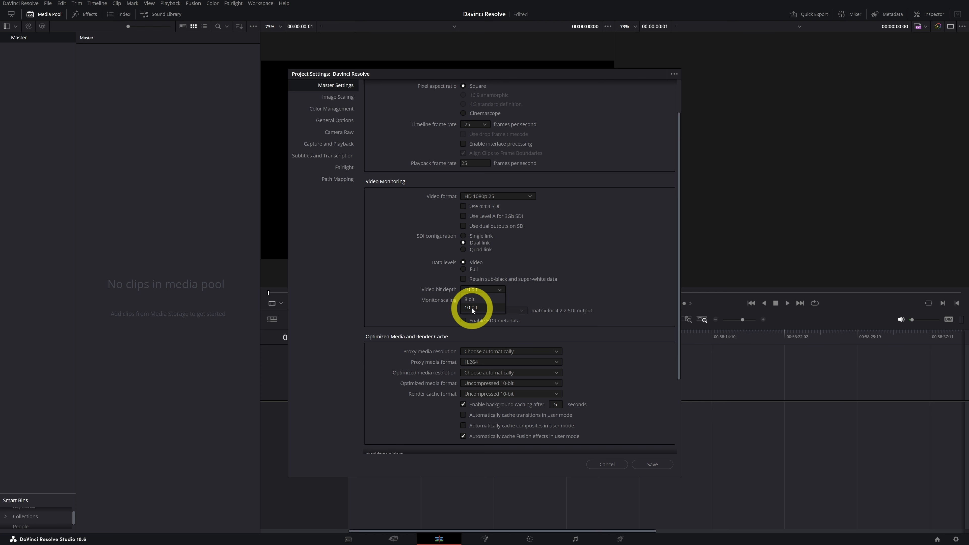
click(471, 307)
Step: Browse the folder used as the cache files location in the project's working folders
scroll(470, 305, down, 1)
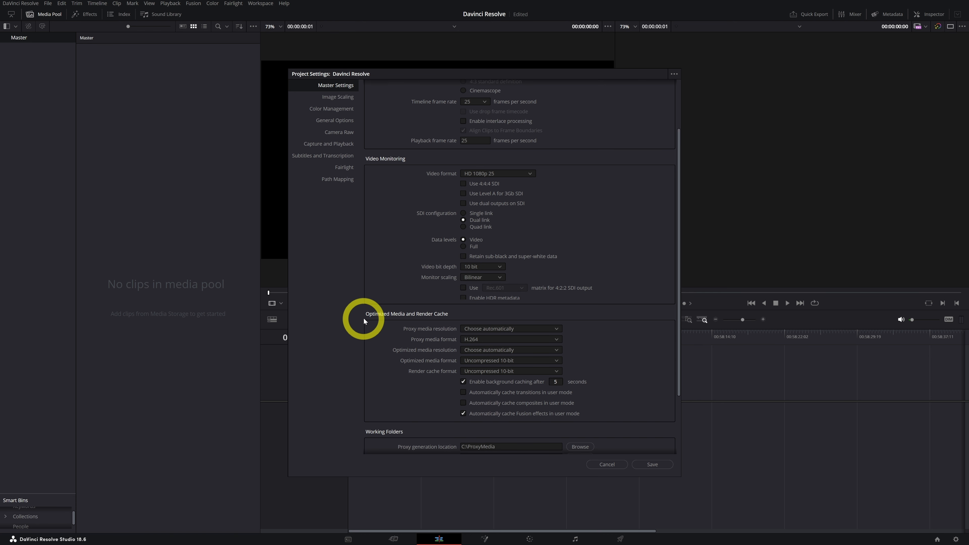
scroll(426, 366, down, 2)
scroll(427, 365, down, 2)
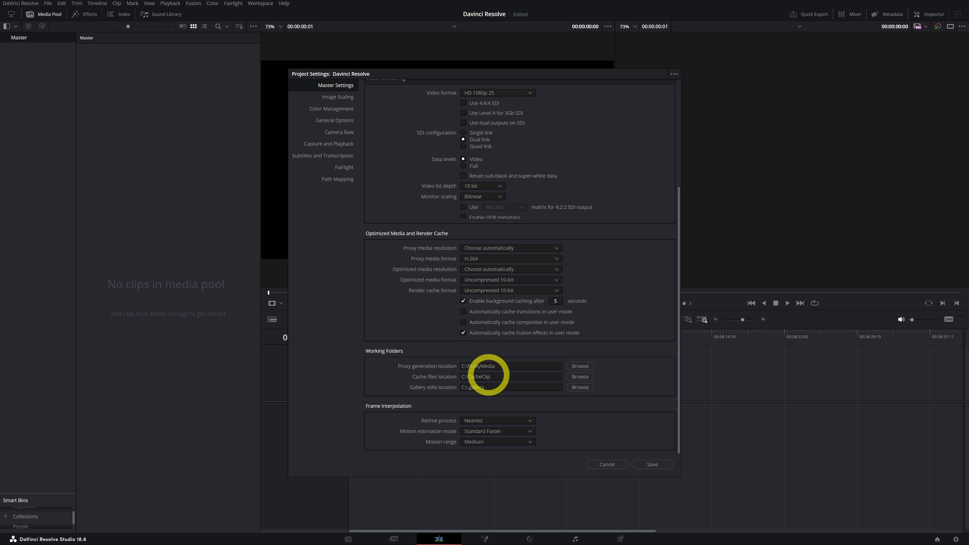
click(579, 376)
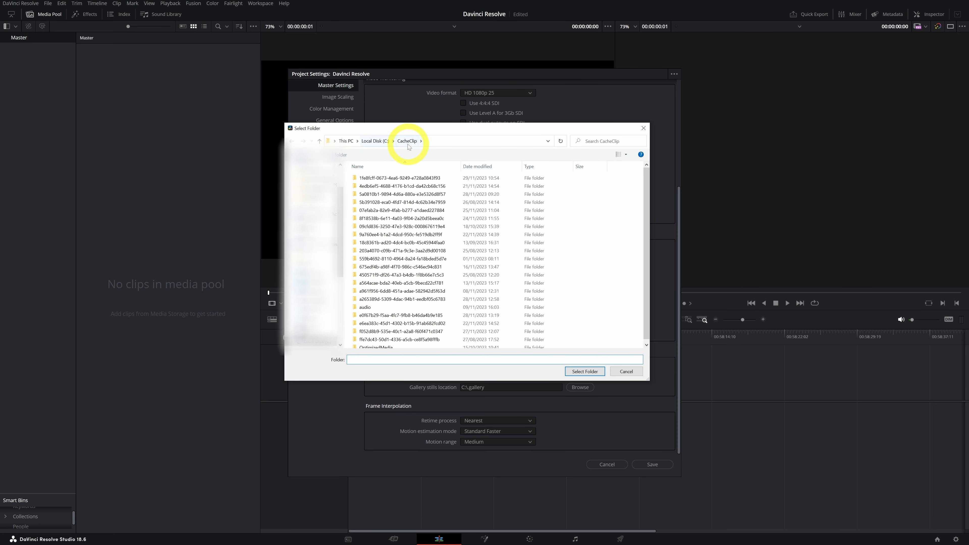
scroll(391, 229, down, 1)
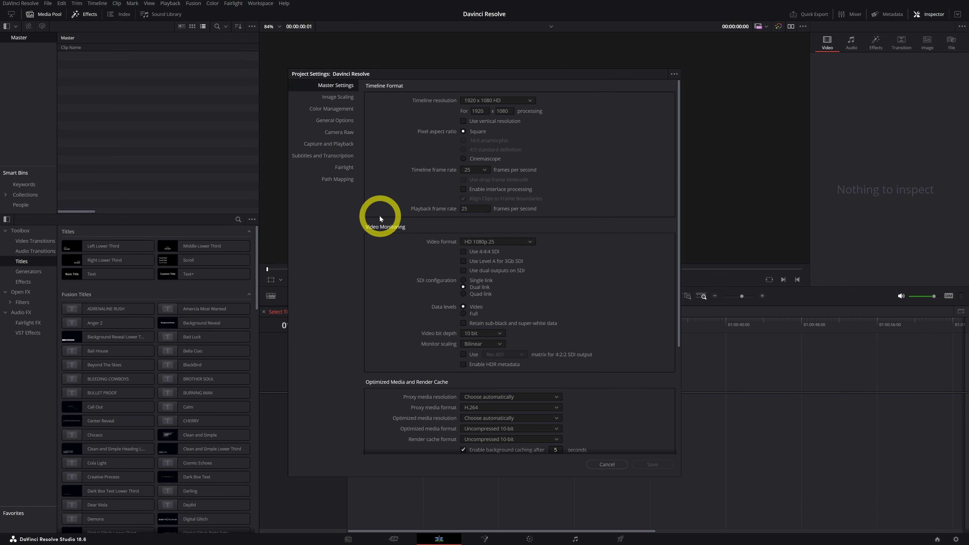
Step: Set the project's timeline color space to Rec.709 (Scene) and its output color space to Rec.709 Gamma 2.4
click(318, 109)
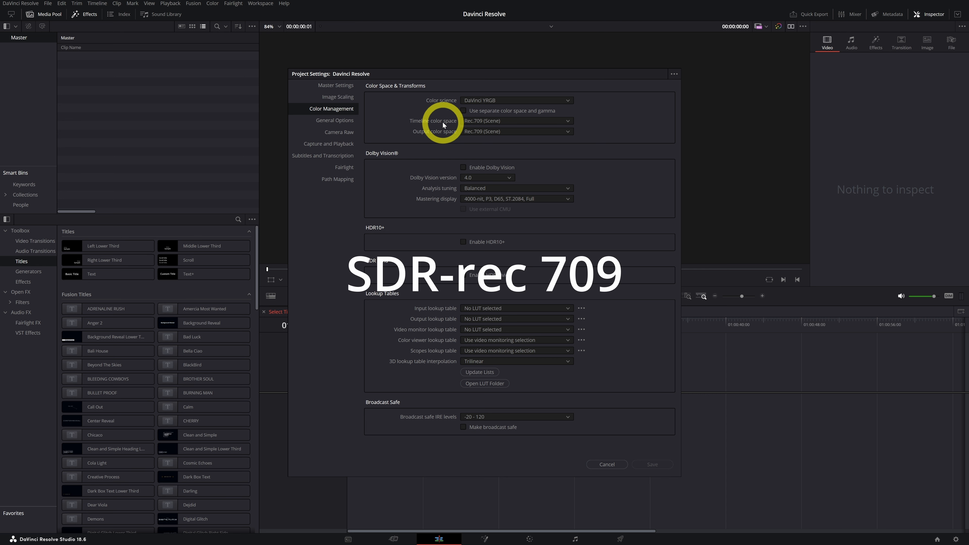
click(470, 122)
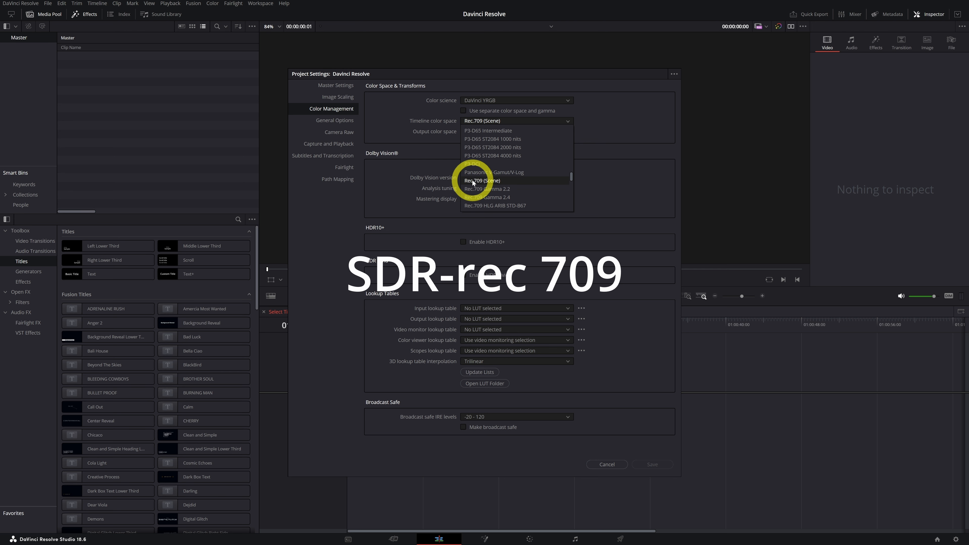
click(494, 181)
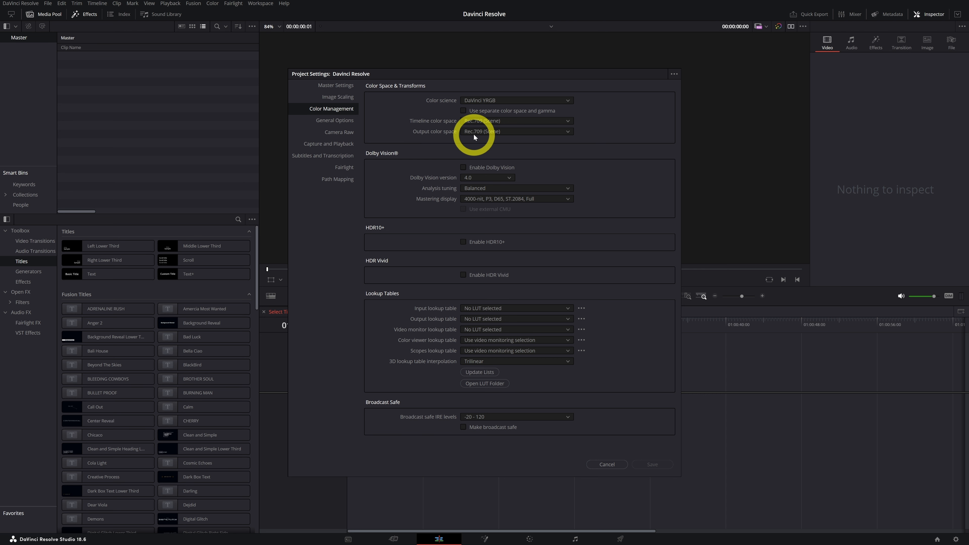
click(491, 136)
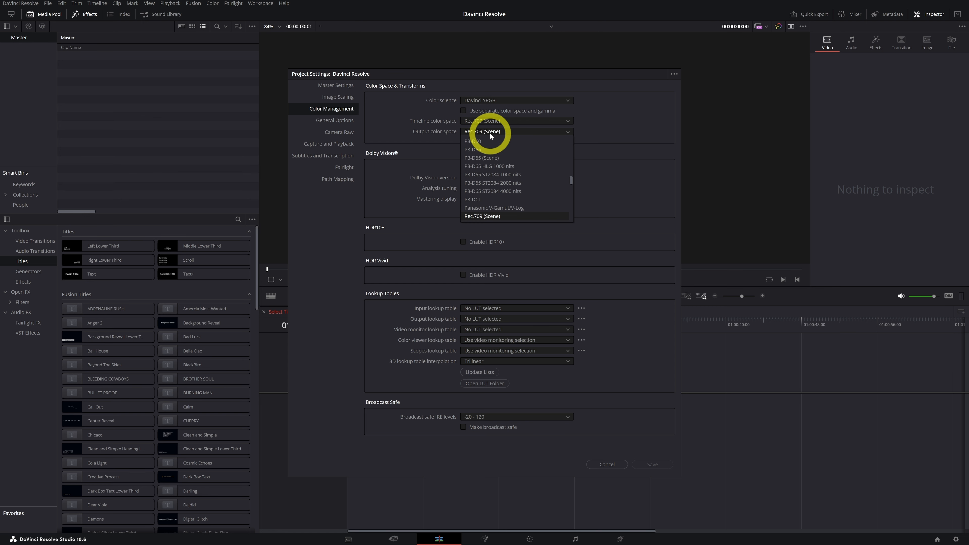
scroll(501, 194, down, 1)
click(501, 200)
scroll(477, 148, up, 2)
scroll(488, 199, down, 2)
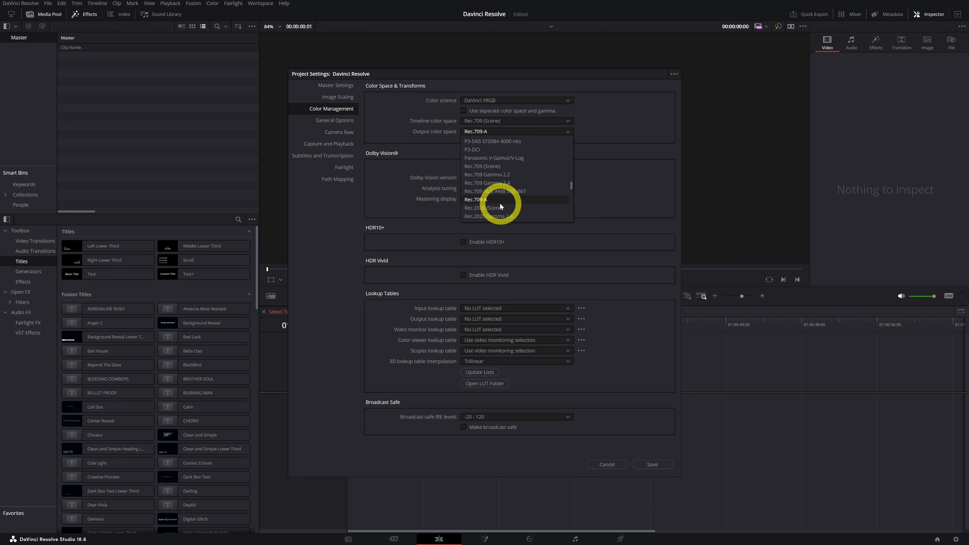
click(495, 185)
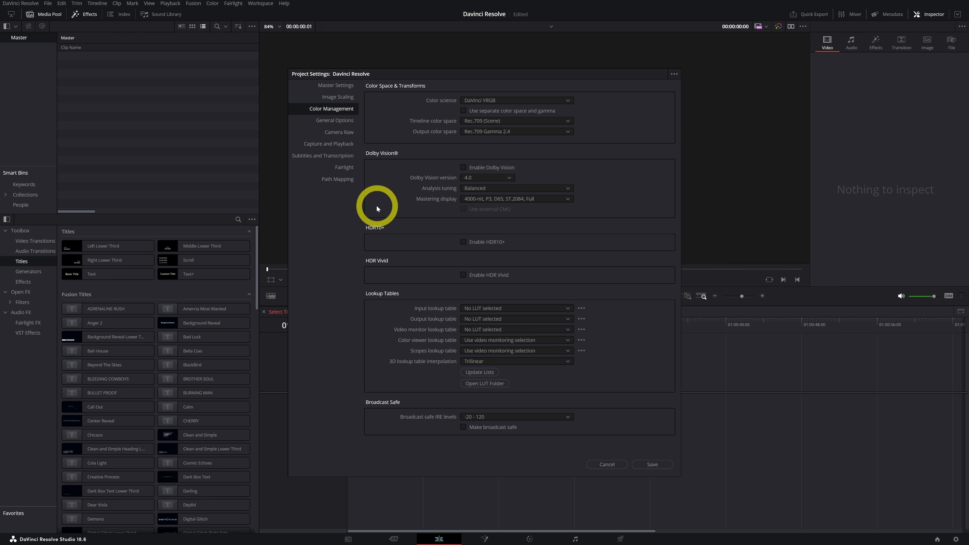
Step: Set the video capture and playback format to HD 1080PsF 25 in the deck settings
click(334, 121)
click(338, 132)
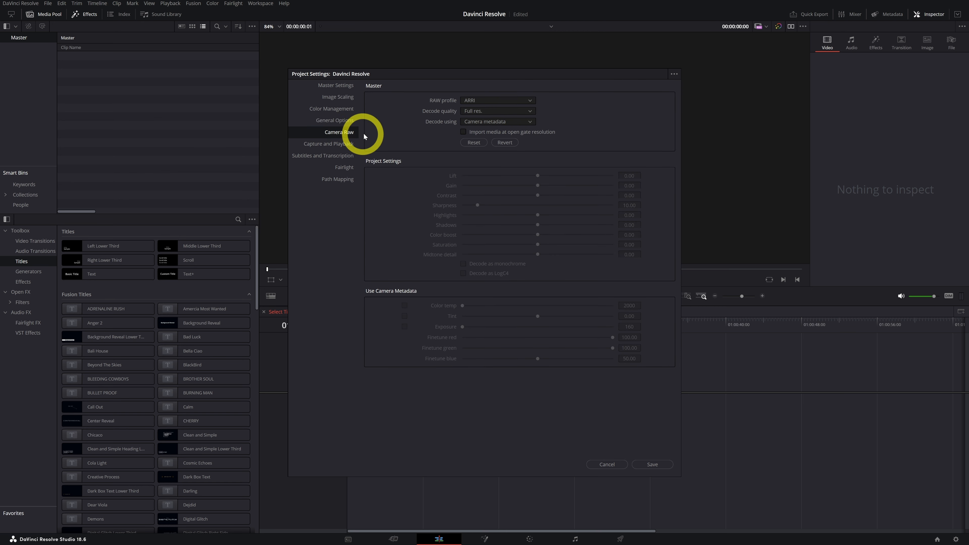
click(321, 145)
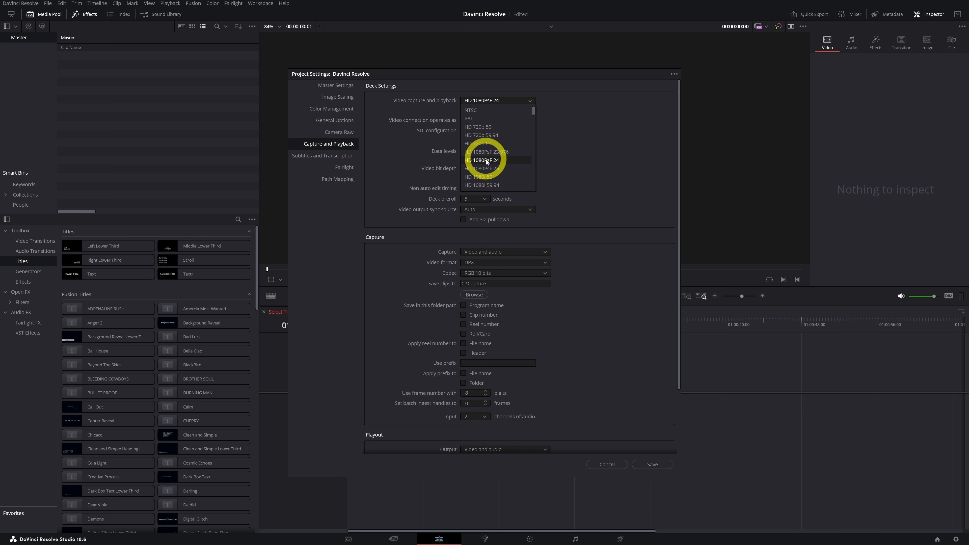
click(488, 169)
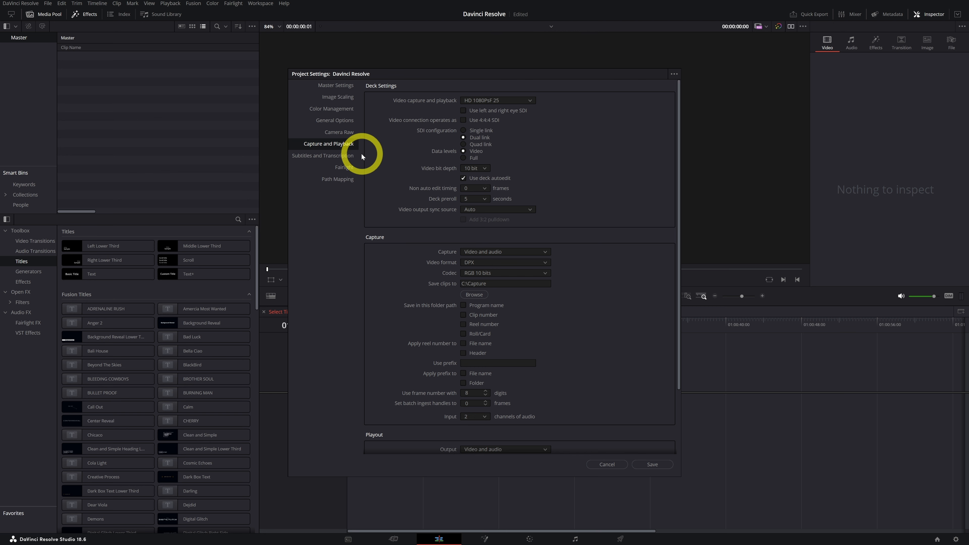
Step: Review the subtitle, Fairlight, path mapping and master settings, and save the project settings
click(356, 156)
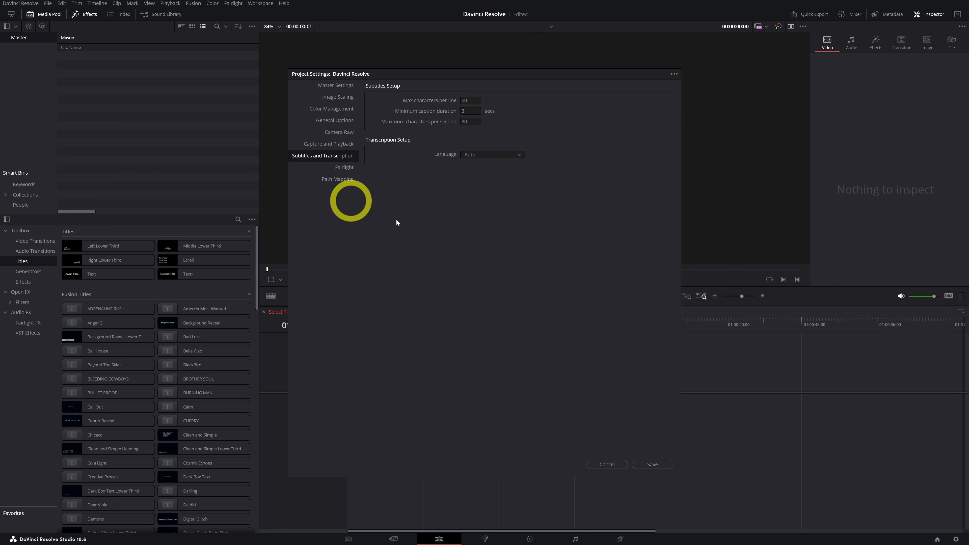
click(343, 169)
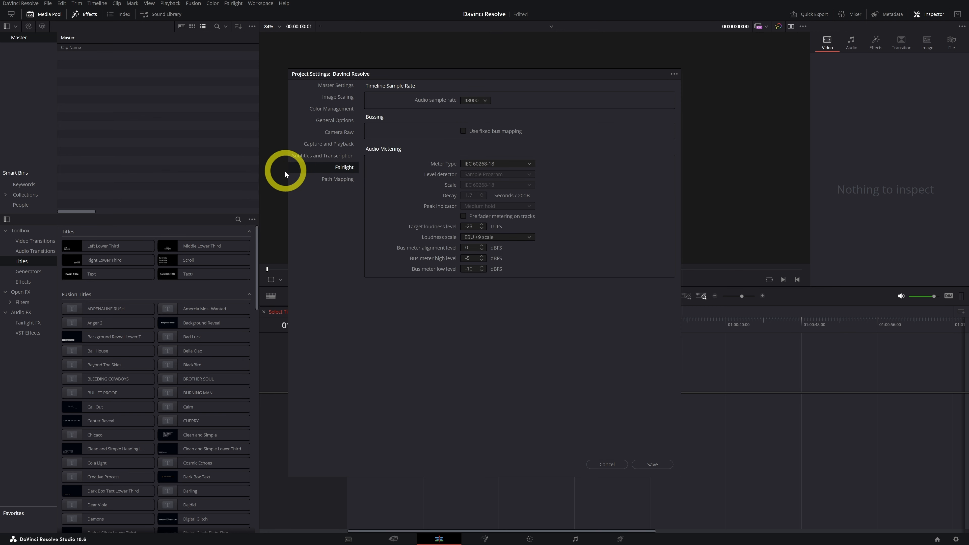
click(331, 181)
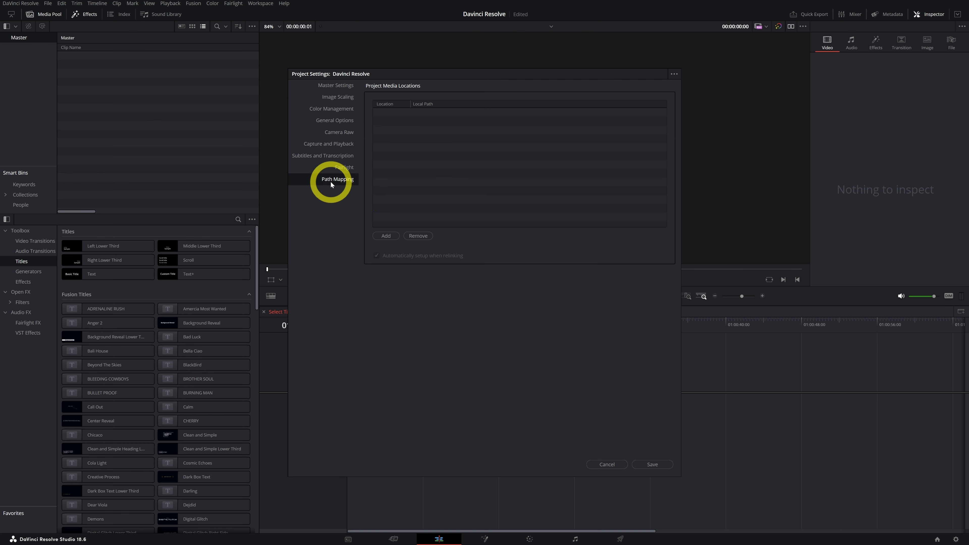
click(333, 89)
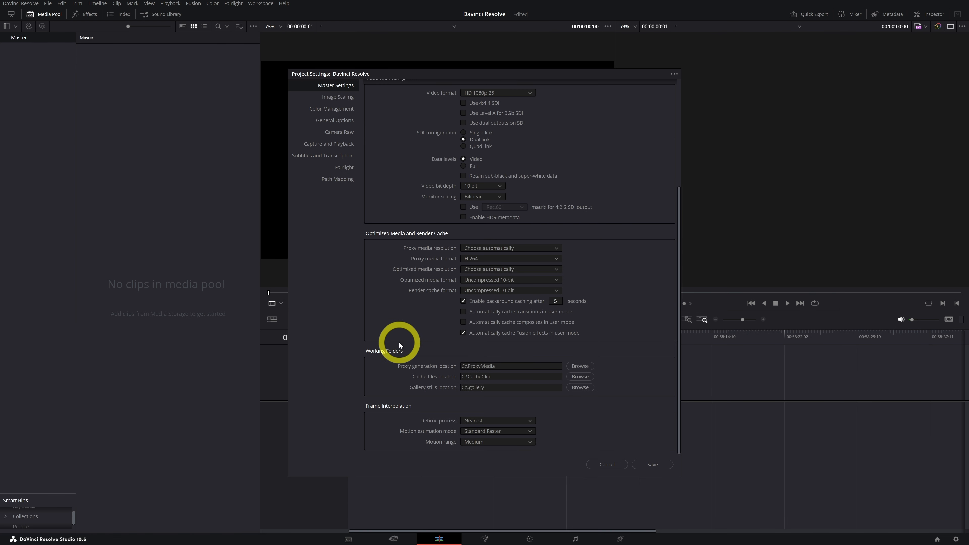
scroll(485, 254, up, 2)
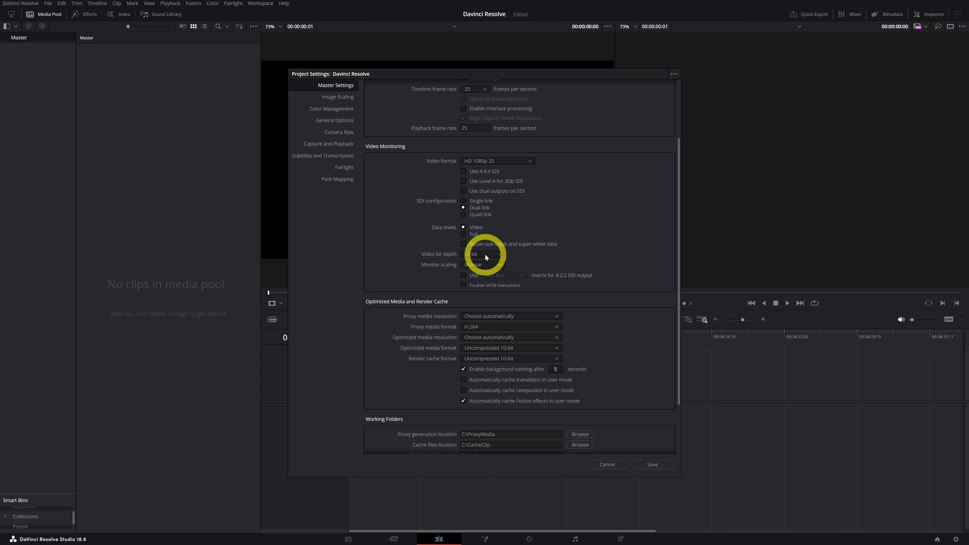
scroll(473, 229, up, 3)
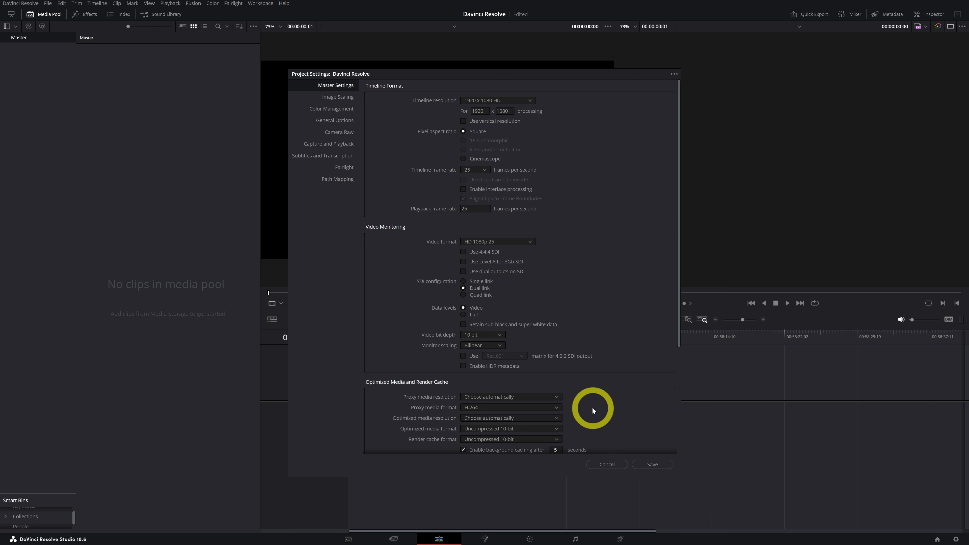
click(653, 465)
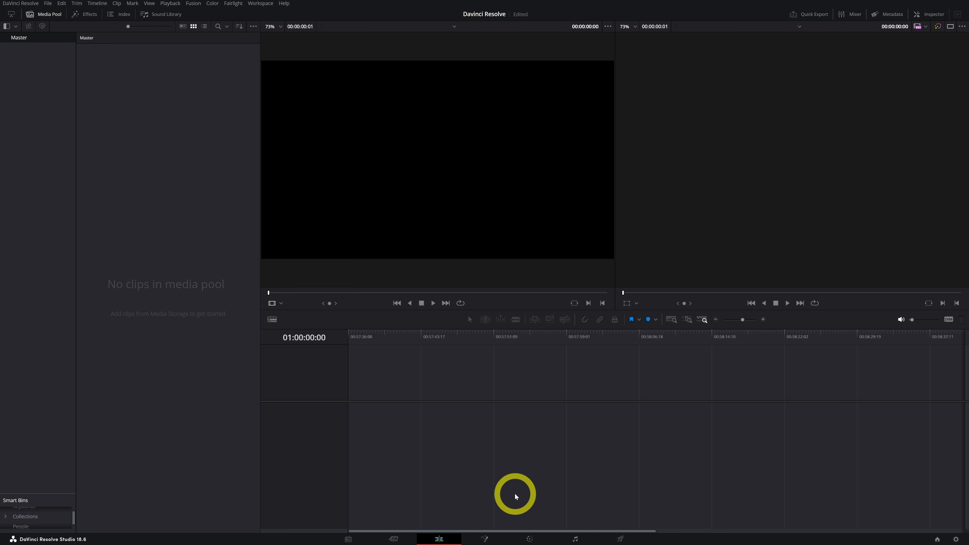
Step: Set the current project settings as the default preset and start saving them as a separate preset
click(955, 540)
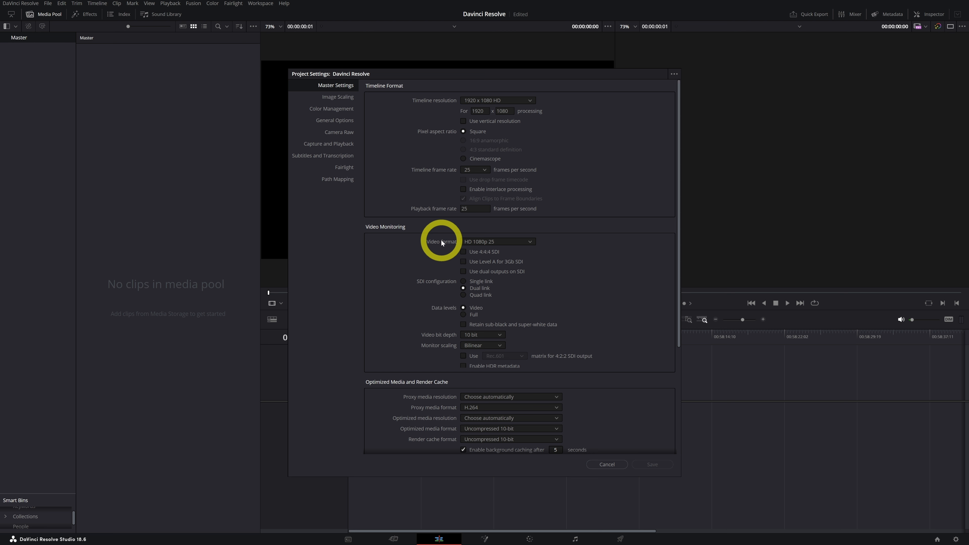
click(674, 76)
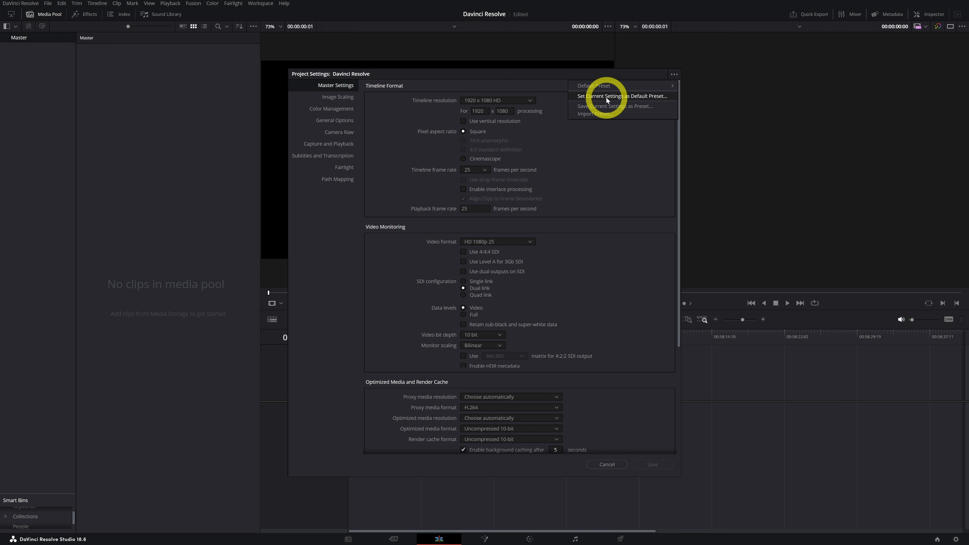
click(649, 98)
click(550, 300)
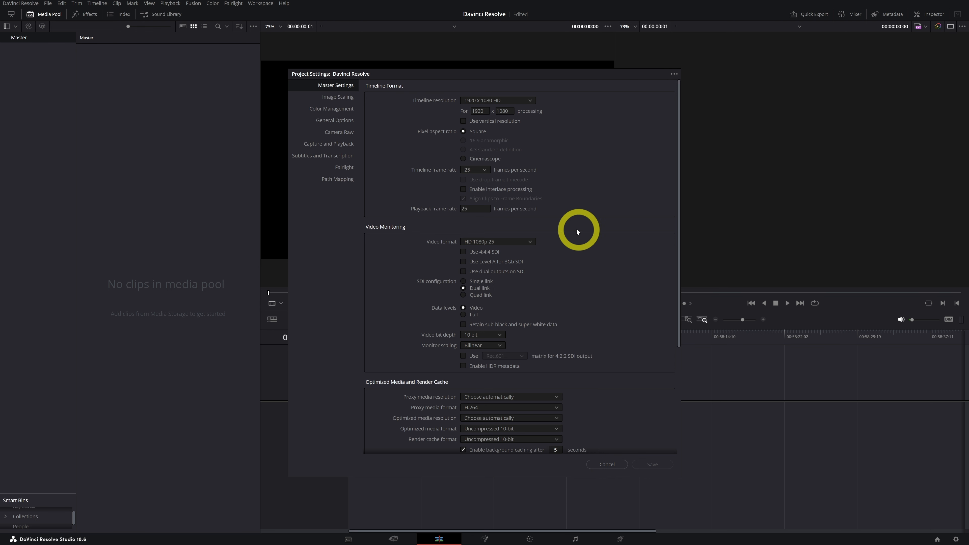
click(673, 75)
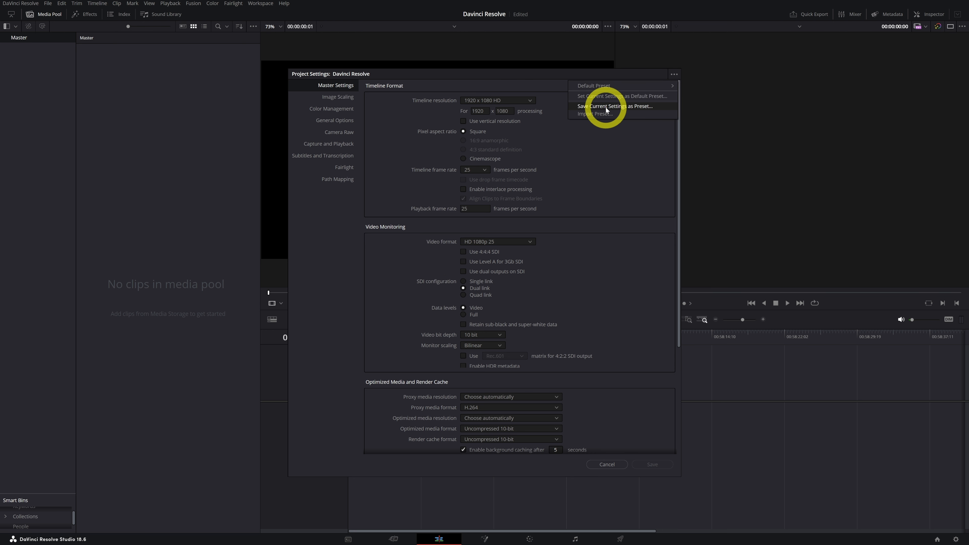
click(586, 113)
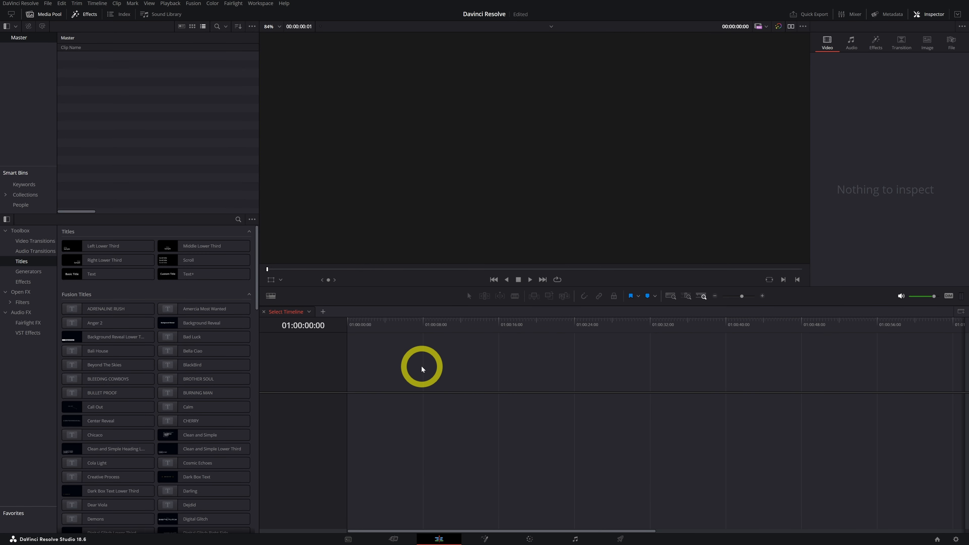
Step: Open the Memory and GPU system preferences and enable neural engine optimization on NVIDIA
click(16, 5)
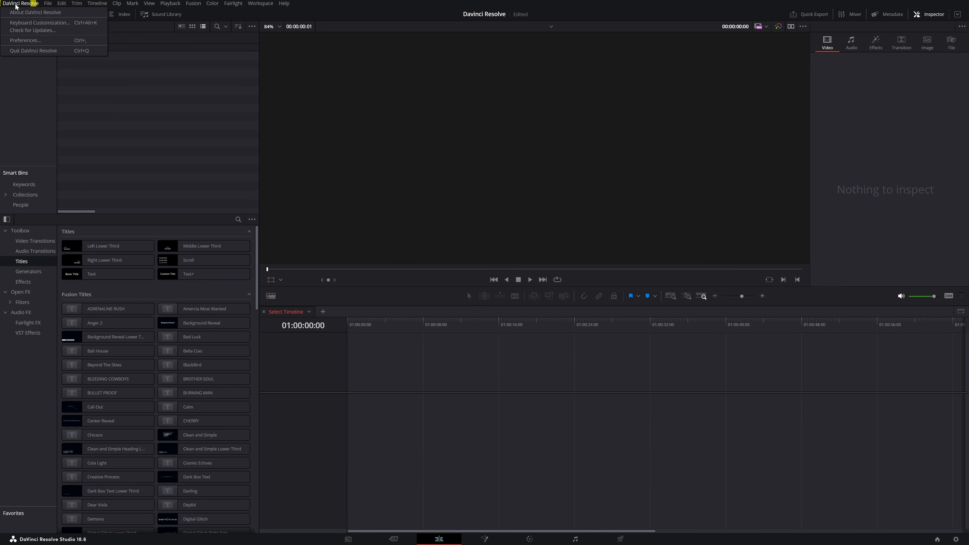
click(13, 41)
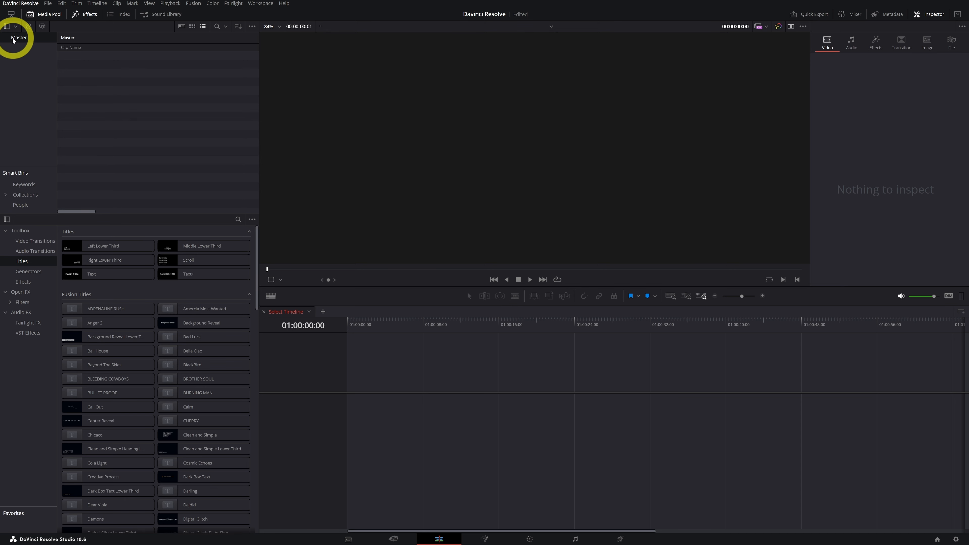
click(361, 154)
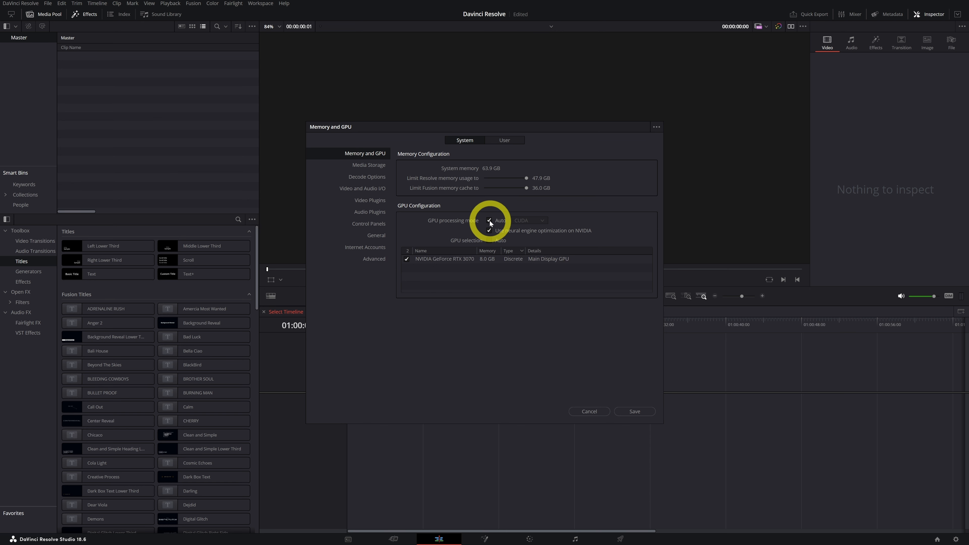
click(489, 230)
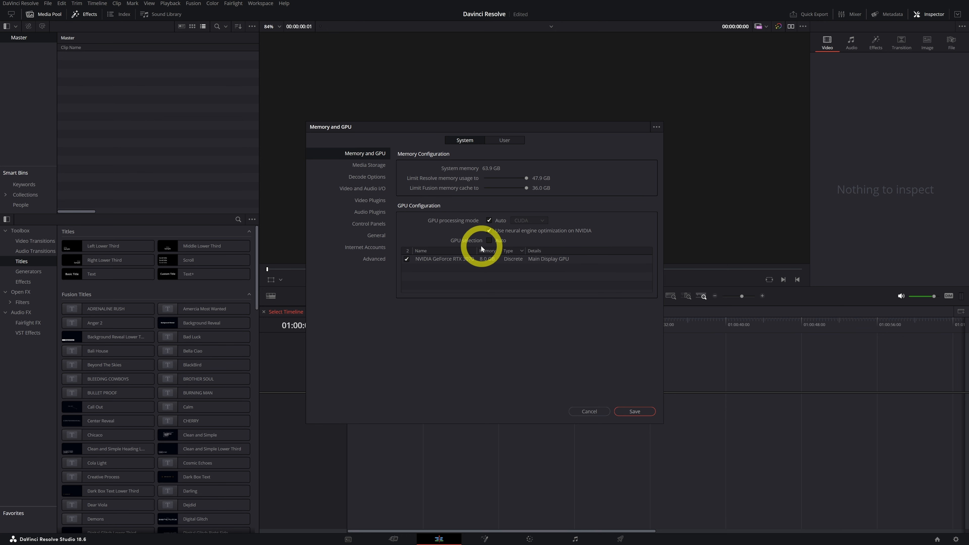
Step: Review the Media Storage, Decode Options and General system preferences, and save the preferences
click(367, 168)
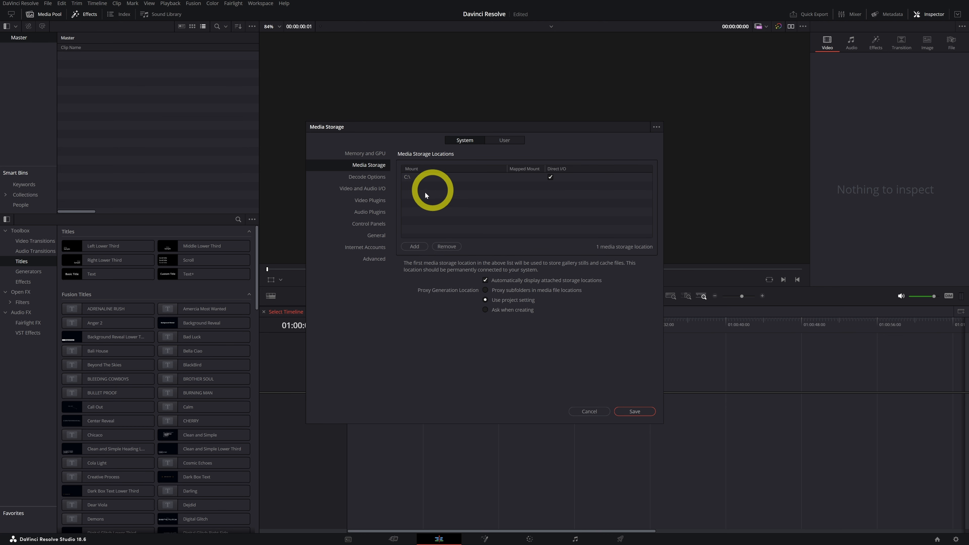
click(366, 177)
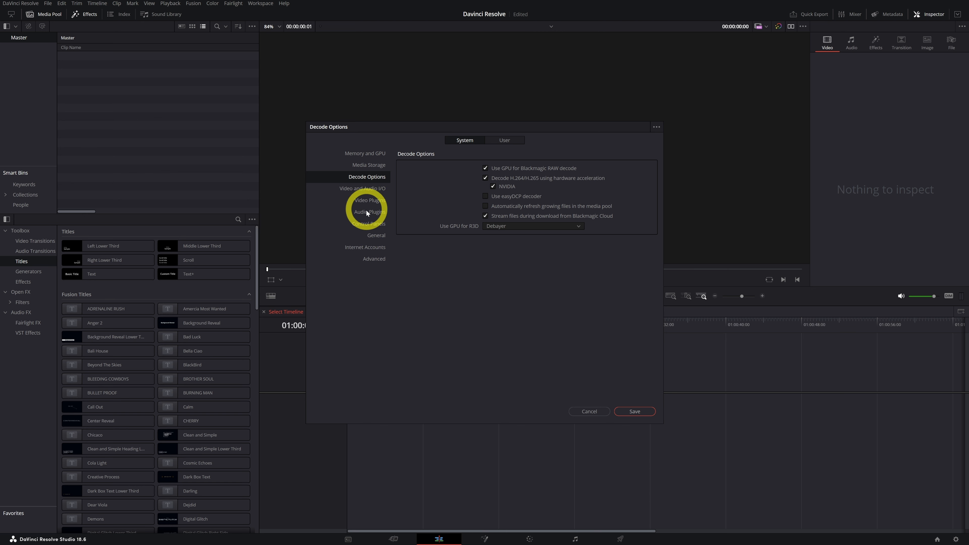
click(373, 235)
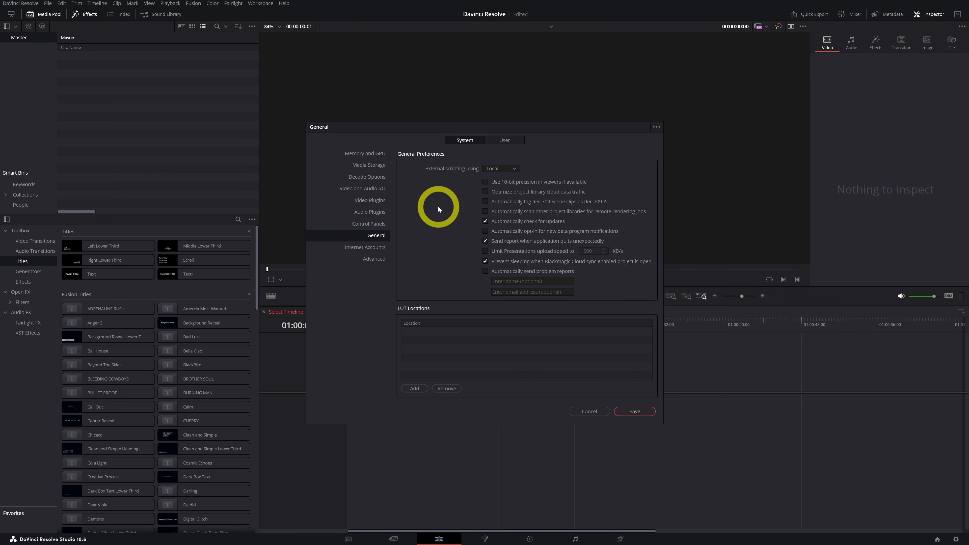
click(633, 412)
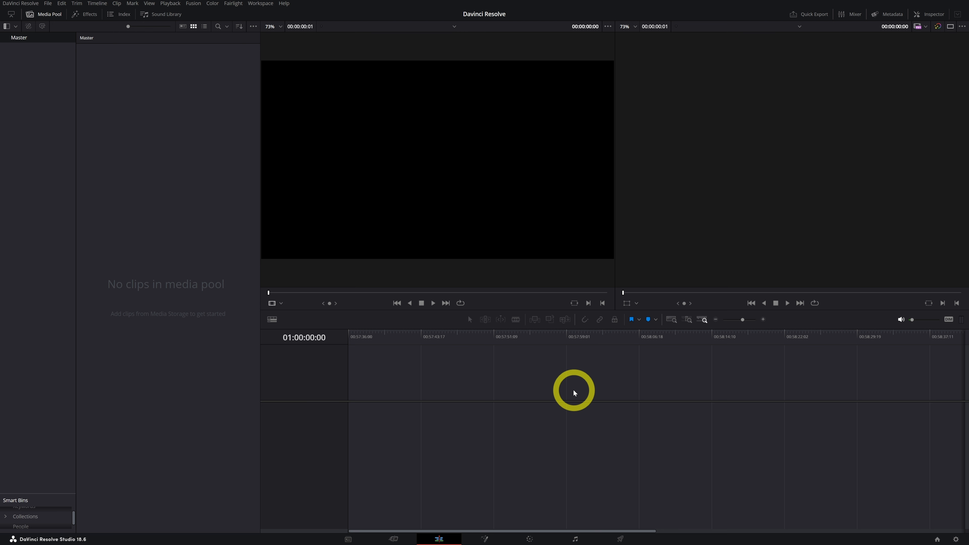
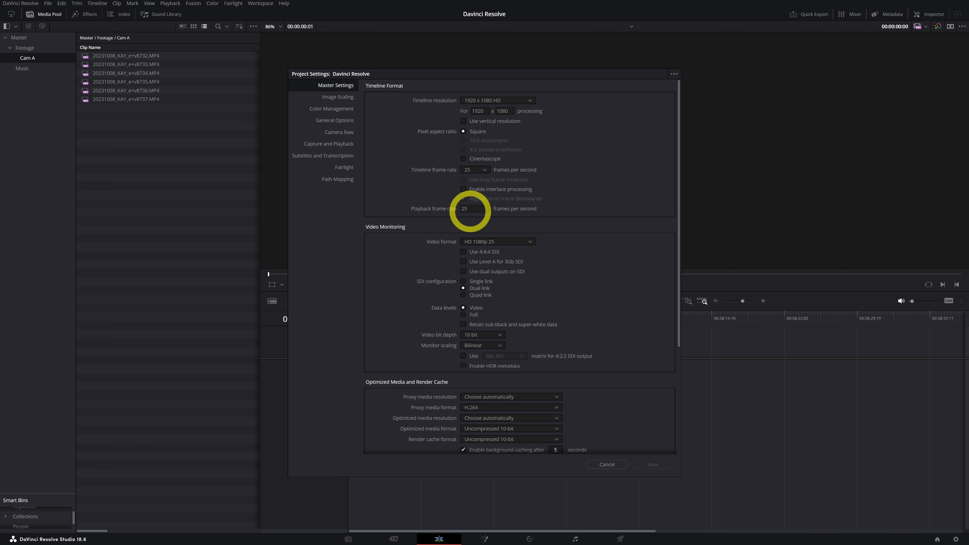
Step: Close the project settings and delete the Cam A clips and the Footage and Music bins from the media pool
key(Escape)
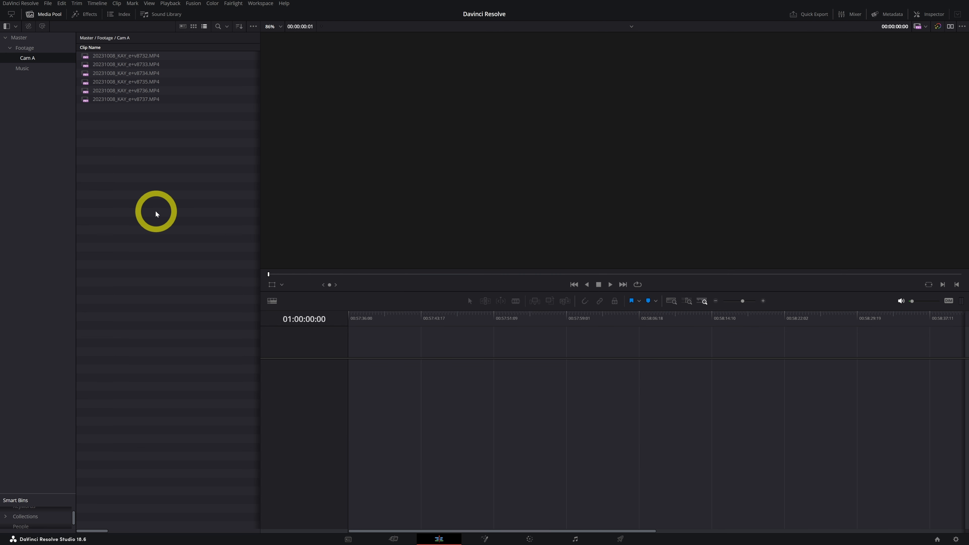
drag(147, 152, 96, 61)
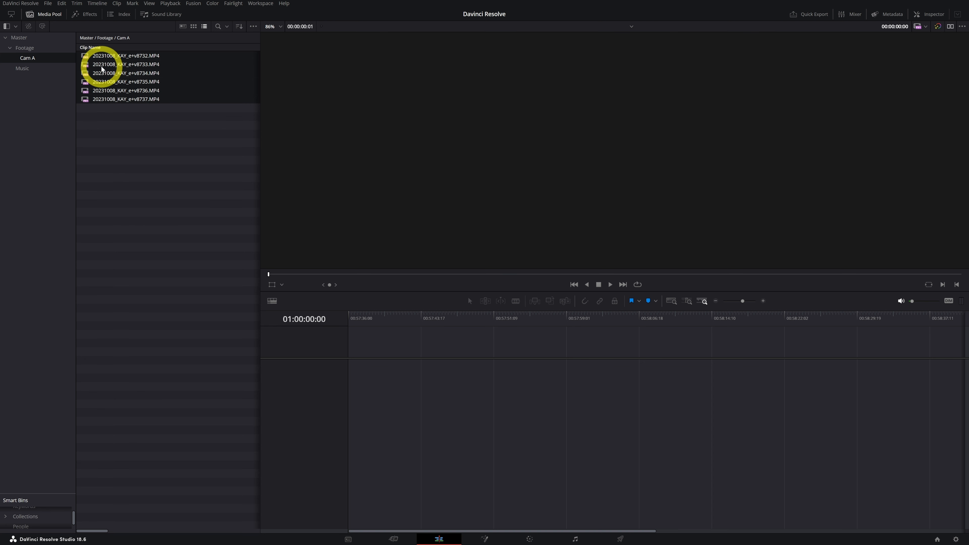
key(Delete)
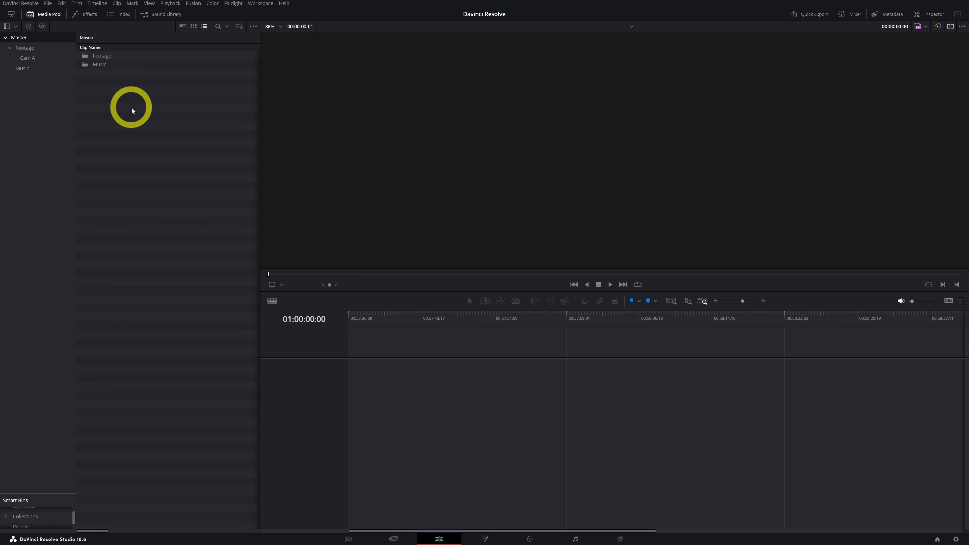
drag(135, 110, 77, 46)
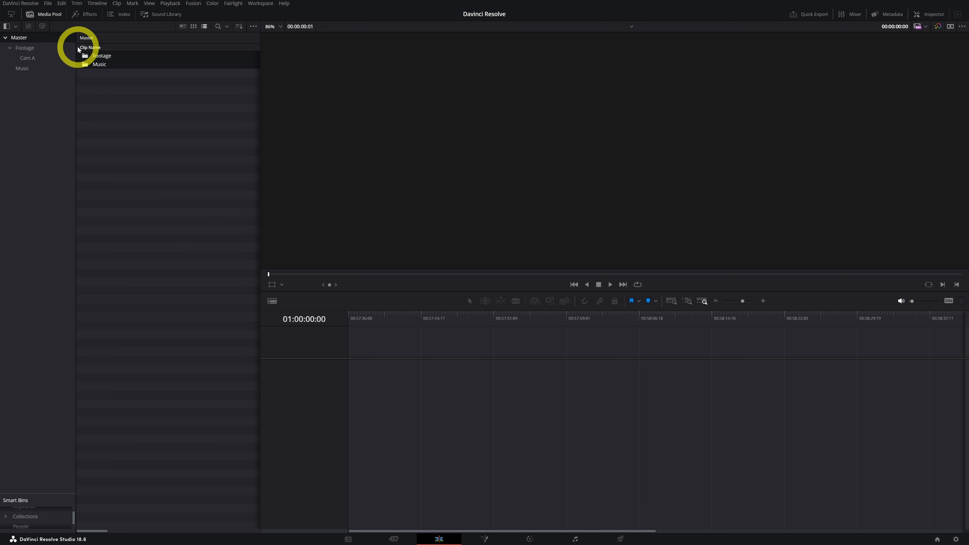
key(Delete)
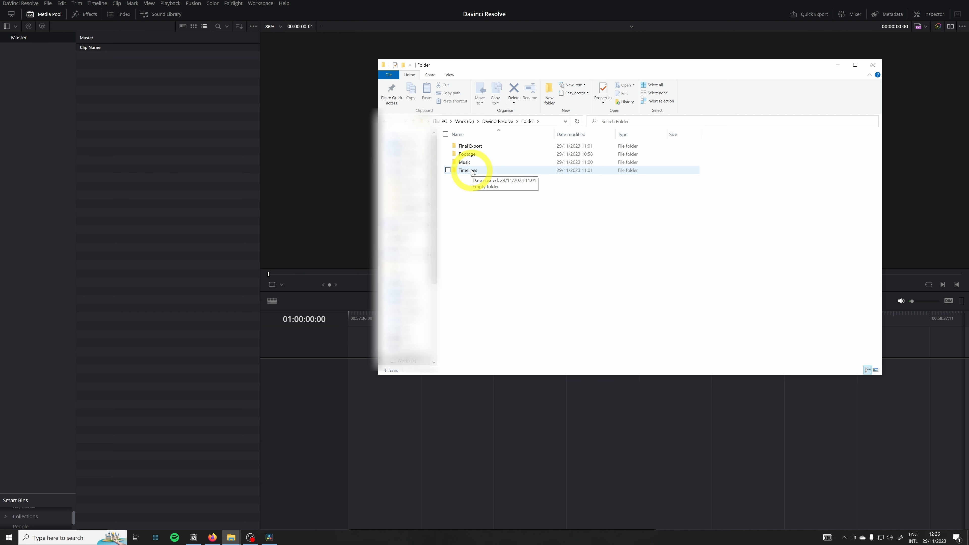
Step: Inspect the contents of the B-roll, Youtube and Music folders on disk, and return to the parent project folder
double_click(463, 154)
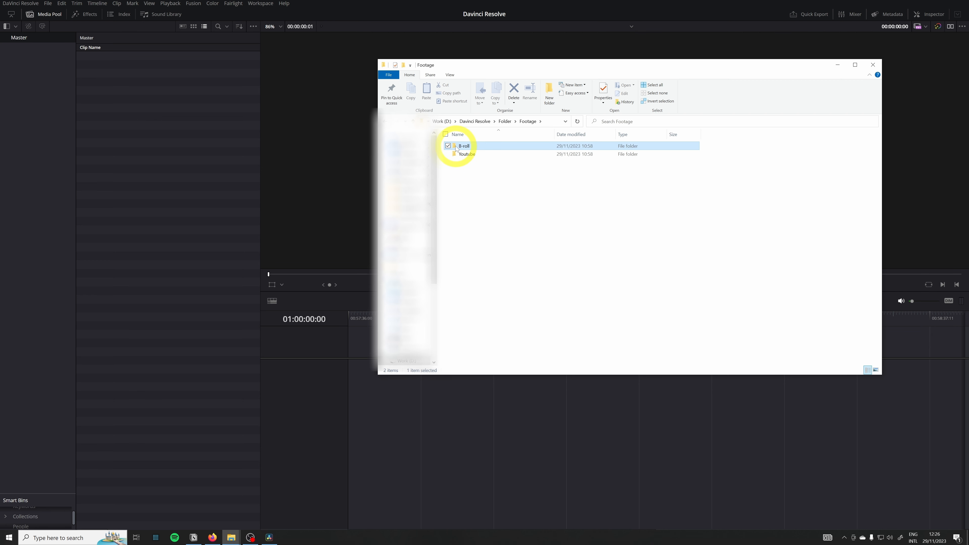
double_click(458, 146)
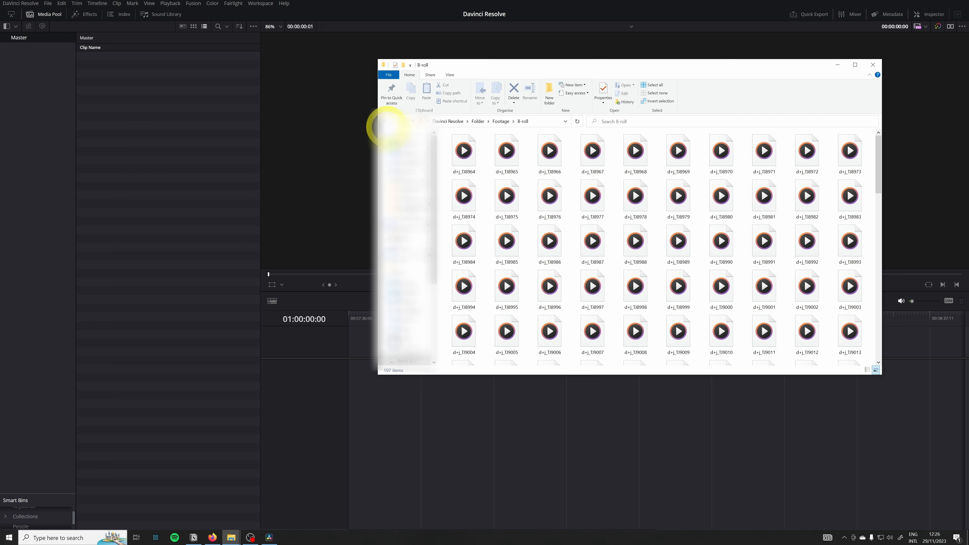
click(386, 121)
double_click(464, 154)
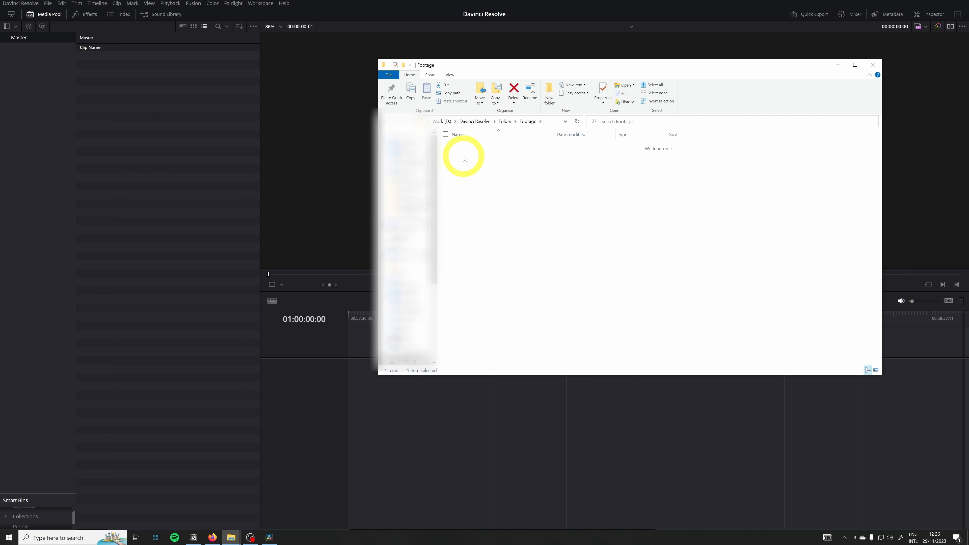
click(387, 122)
click(386, 122)
double_click(462, 162)
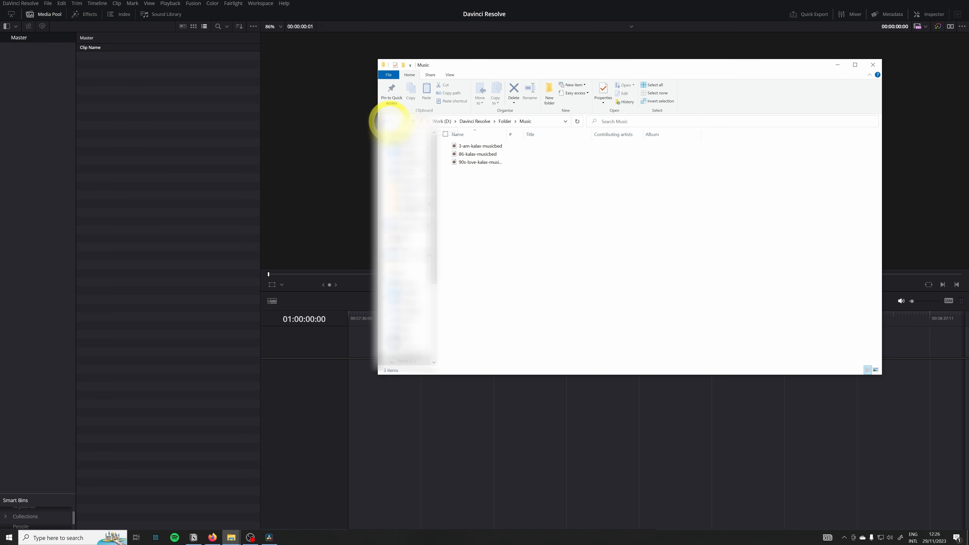
click(387, 120)
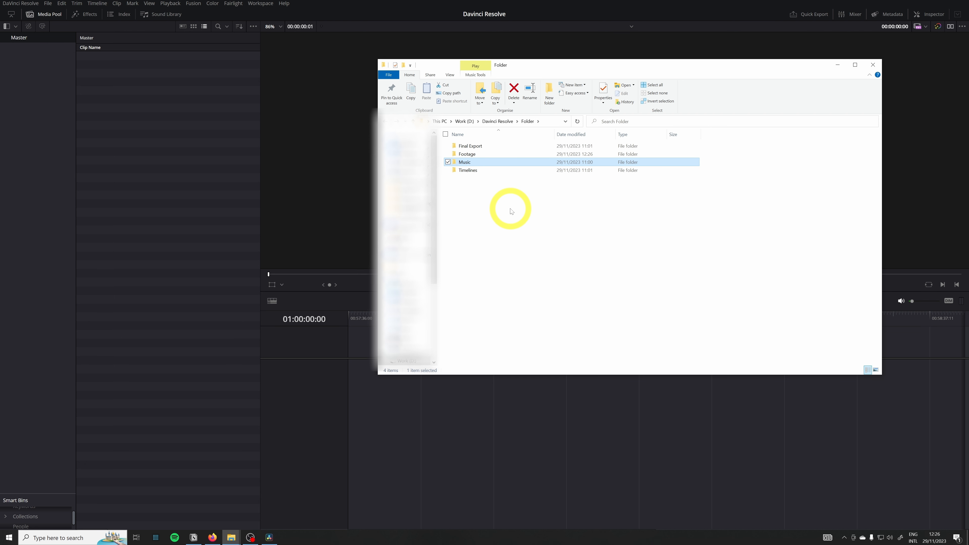
Step: Import the Final Export, Footage, Music and Timelines folders as bins under Master, keeping the current project frame rate
click(485, 213)
drag(559, 243, 130, 110)
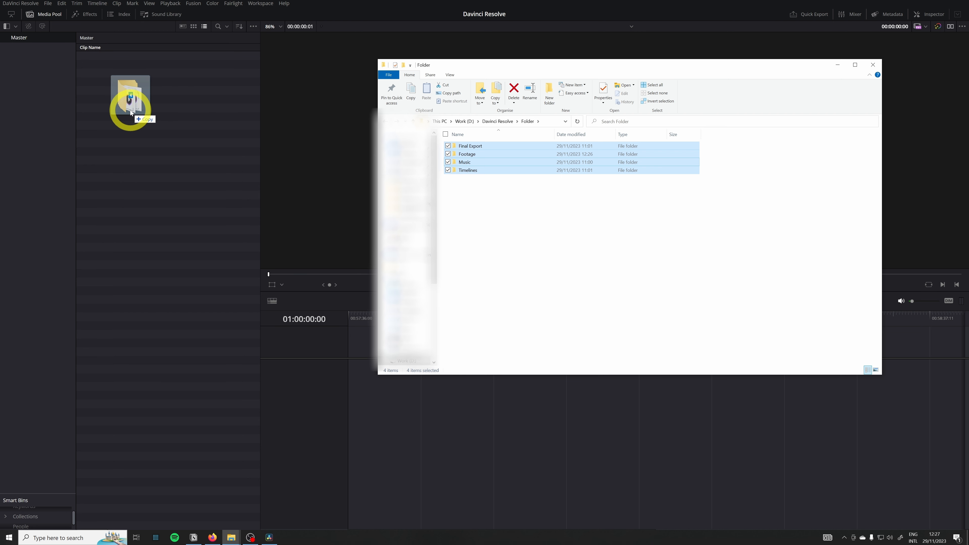
drag(130, 110, 17, 41)
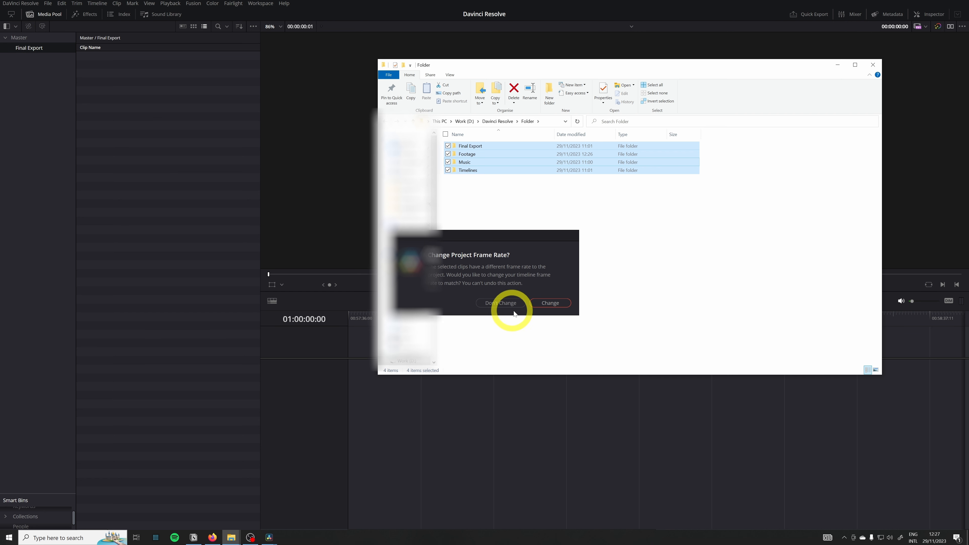
click(502, 306)
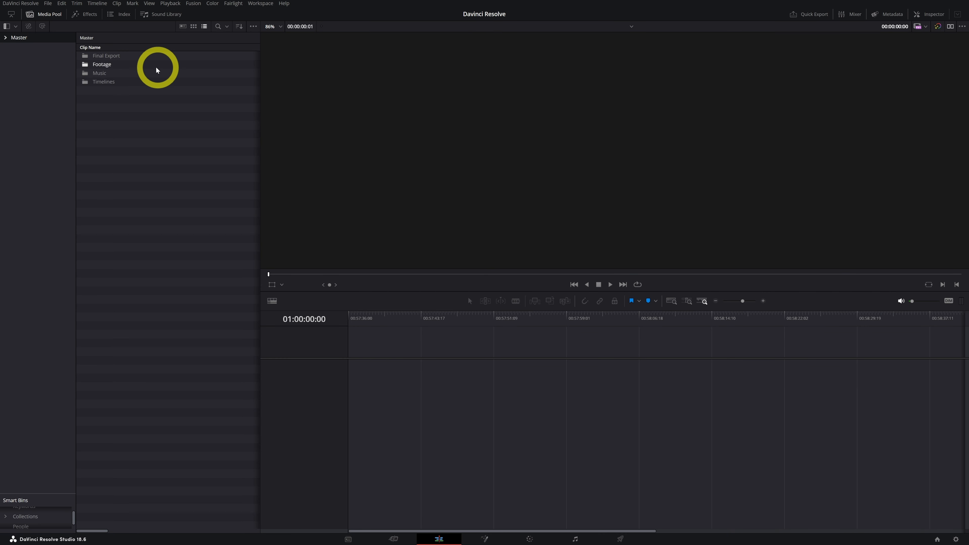
Step: Check the imported clips in the B-roll bin inside Footage, and return to the Master bin
double_click(90, 65)
double_click(90, 56)
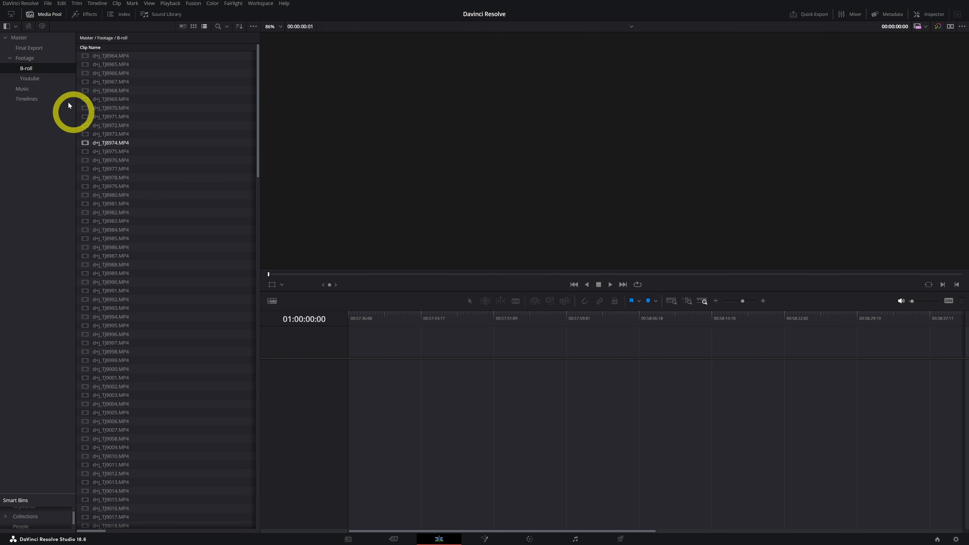
click(13, 43)
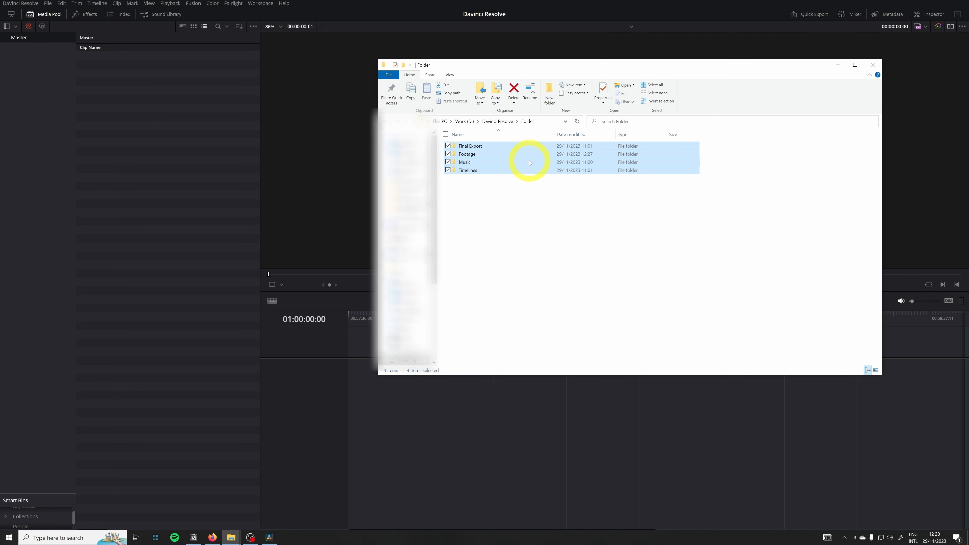
Step: Import the four project folders into the Master bin's clip area without changing the frame rate, and look through the clips
drag(529, 161, 187, 117)
click(496, 301)
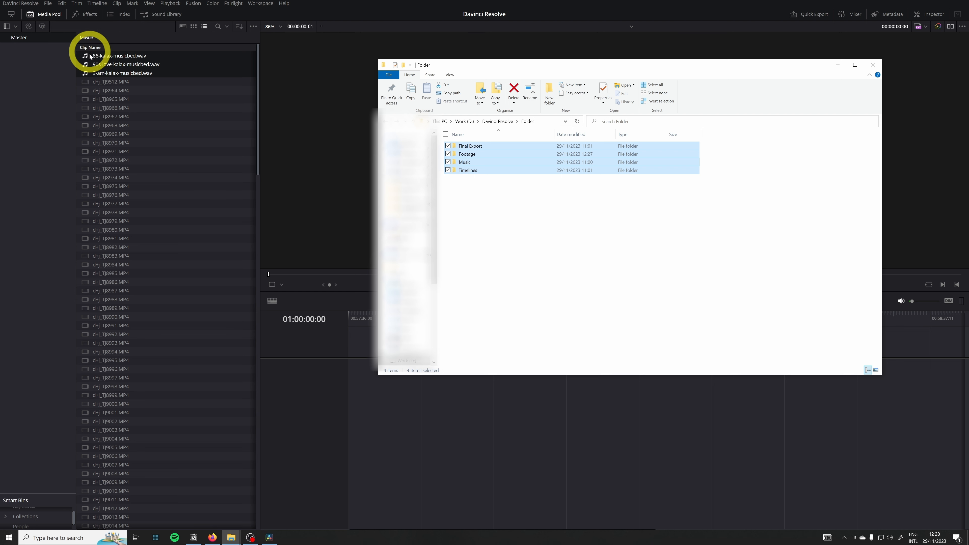
scroll(104, 122, down, 15)
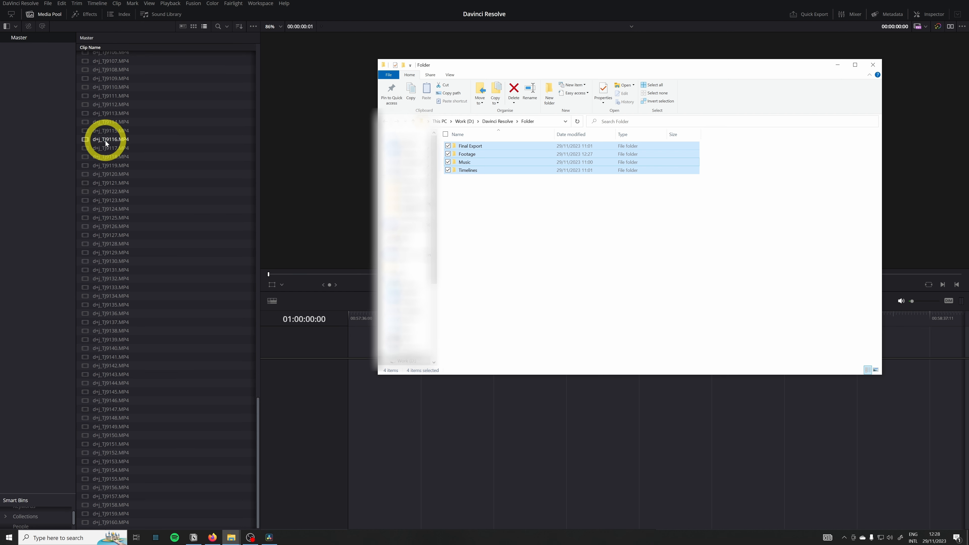
scroll(107, 144, up, 15)
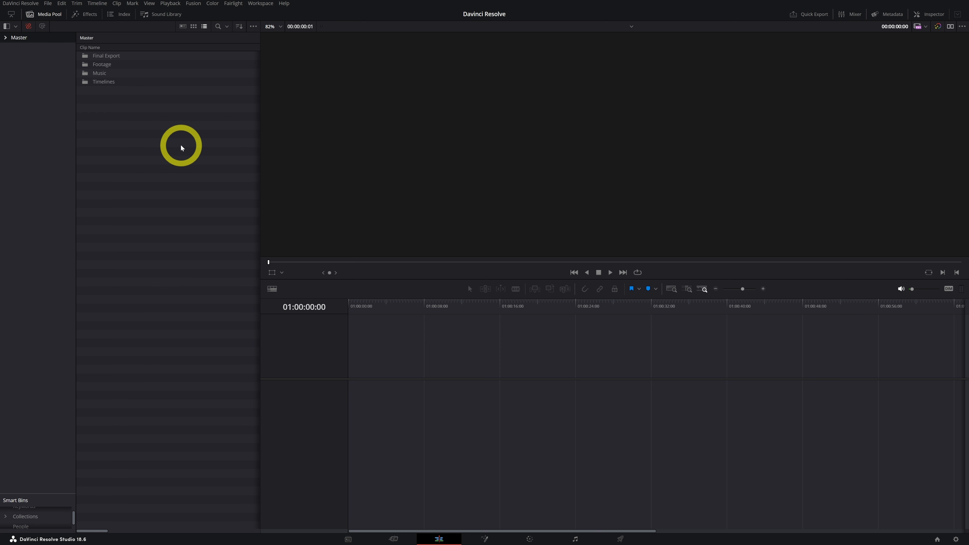
Step: Open the Chicago bin inside Footage and load the offline clip d+j_TJ8964.MP4 in the viewer
click(90, 64)
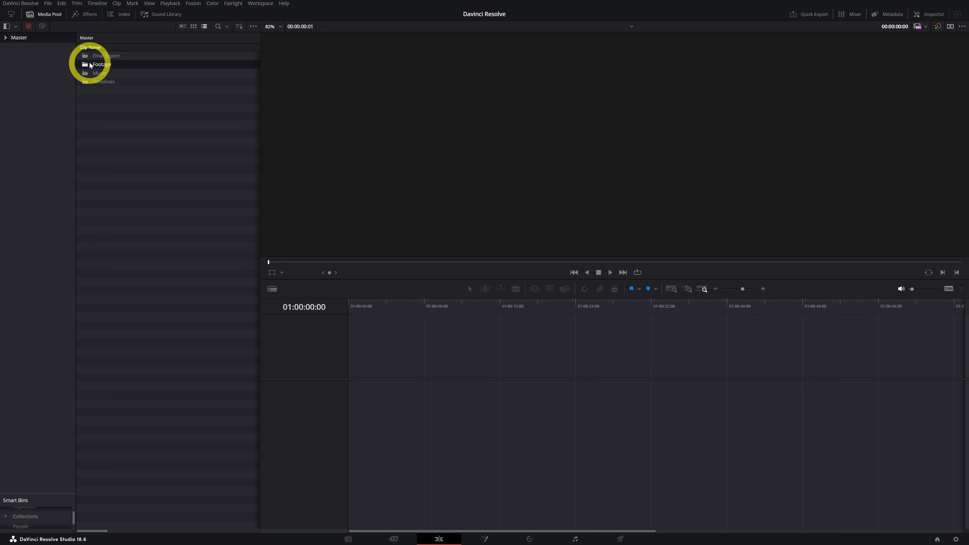
double_click(90, 64)
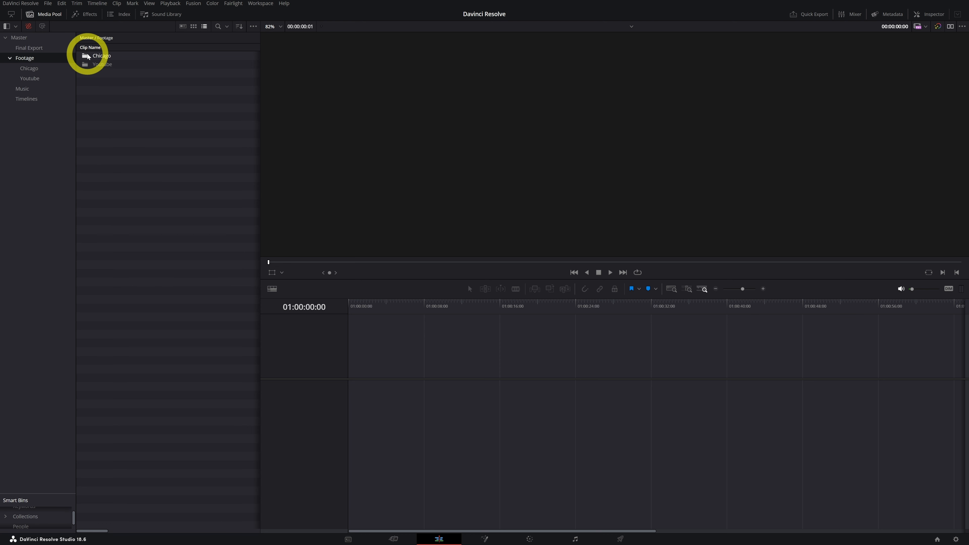
double_click(88, 57)
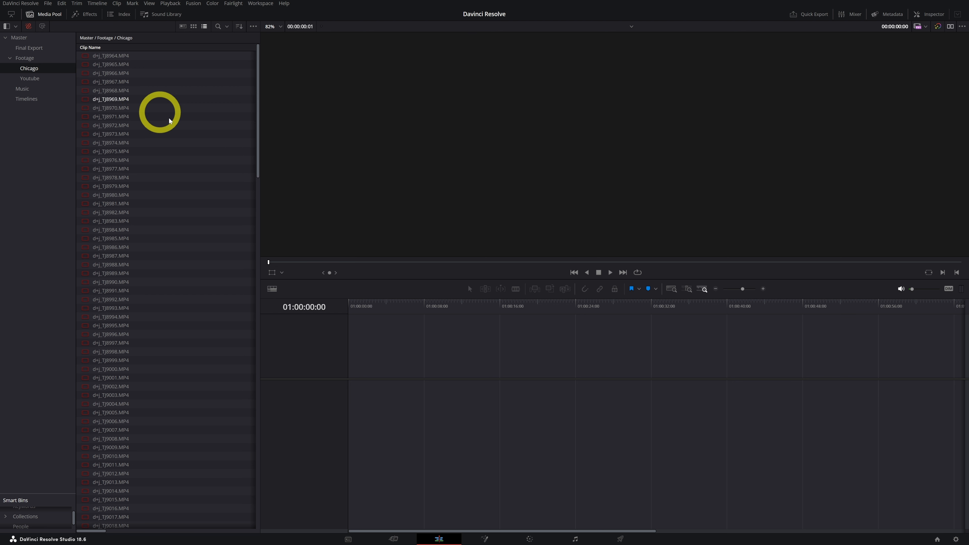
double_click(90, 56)
click(349, 302)
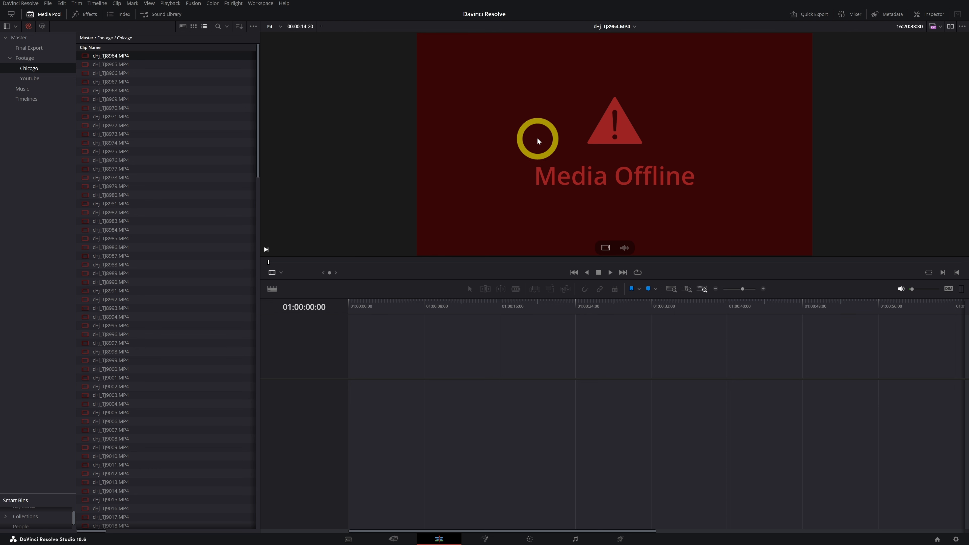
Step: Relink the missing video clips to the Footage folder in Documents\Folder, and dismiss the relinking of the remaining clips
click(28, 27)
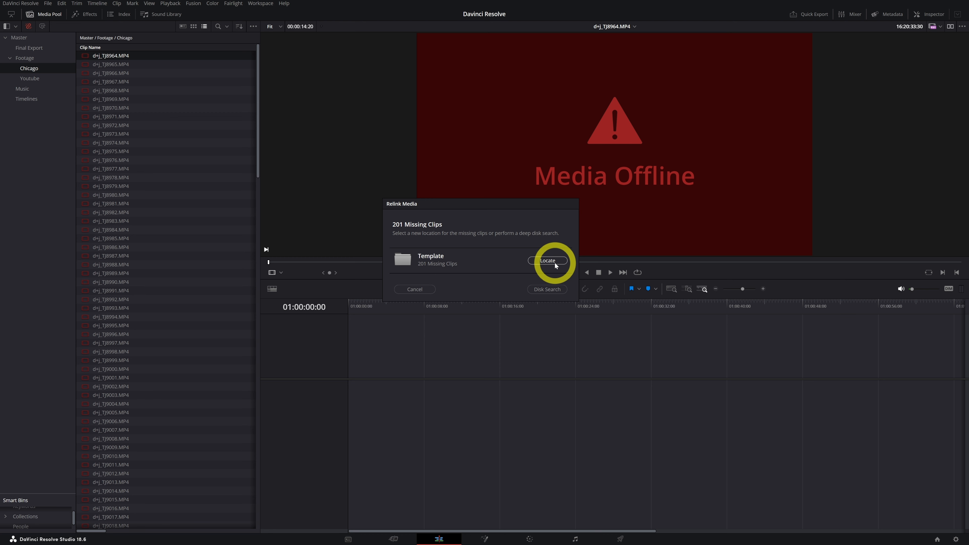
click(548, 261)
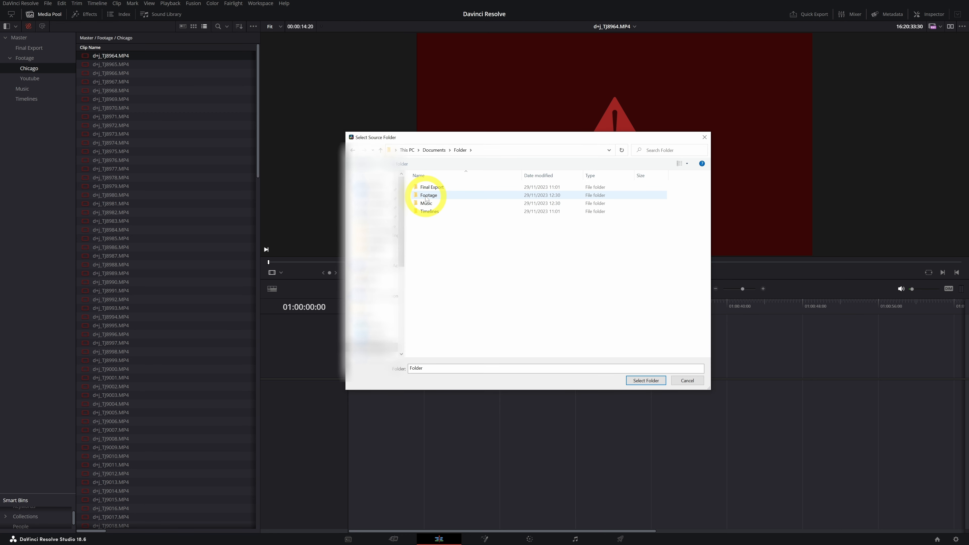
click(427, 197)
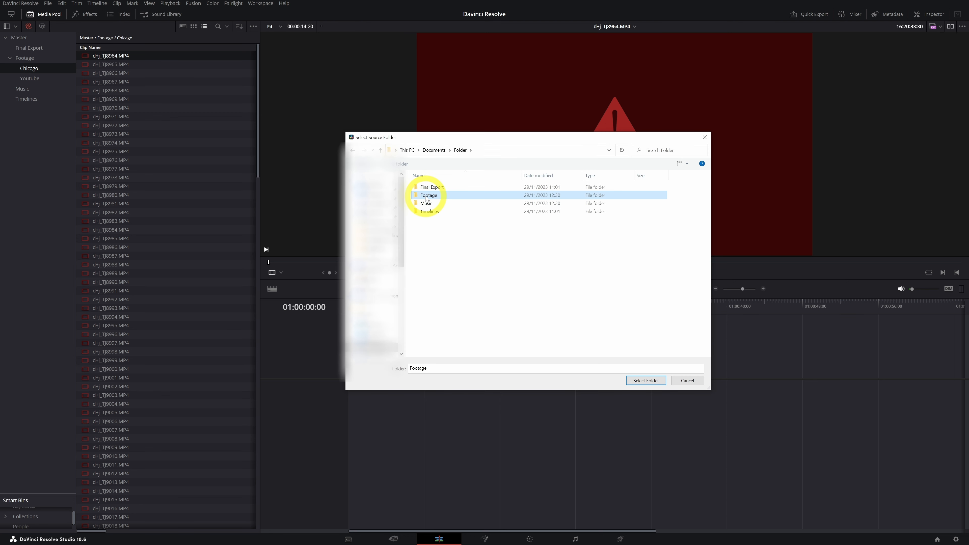
click(646, 381)
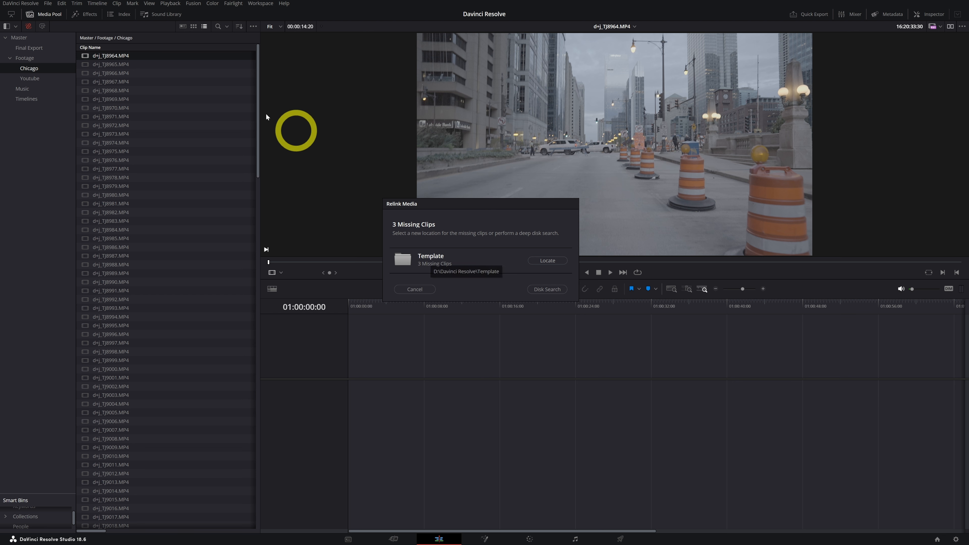
click(424, 289)
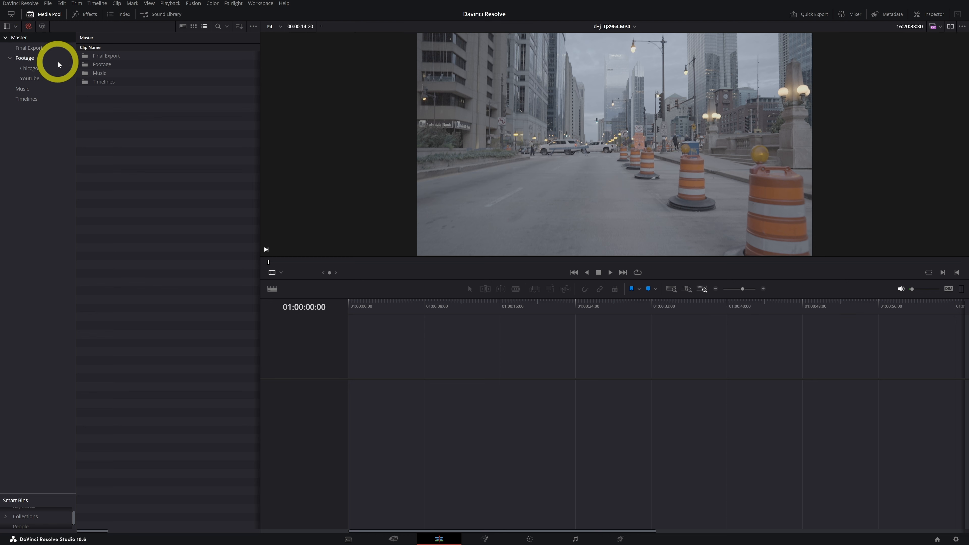
Step: Relink the missing clips in the Music bin to the Music folder in Documents\Folder
double_click(92, 72)
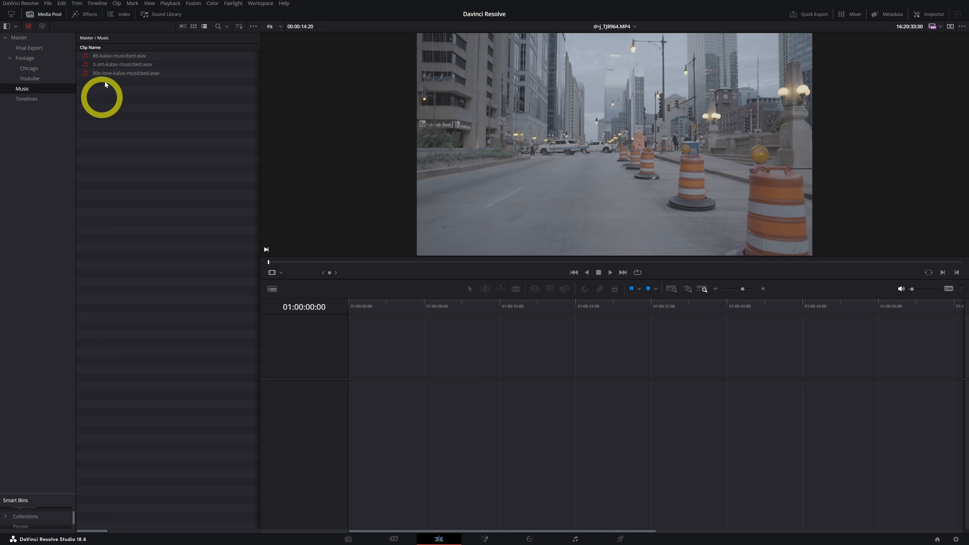
click(29, 27)
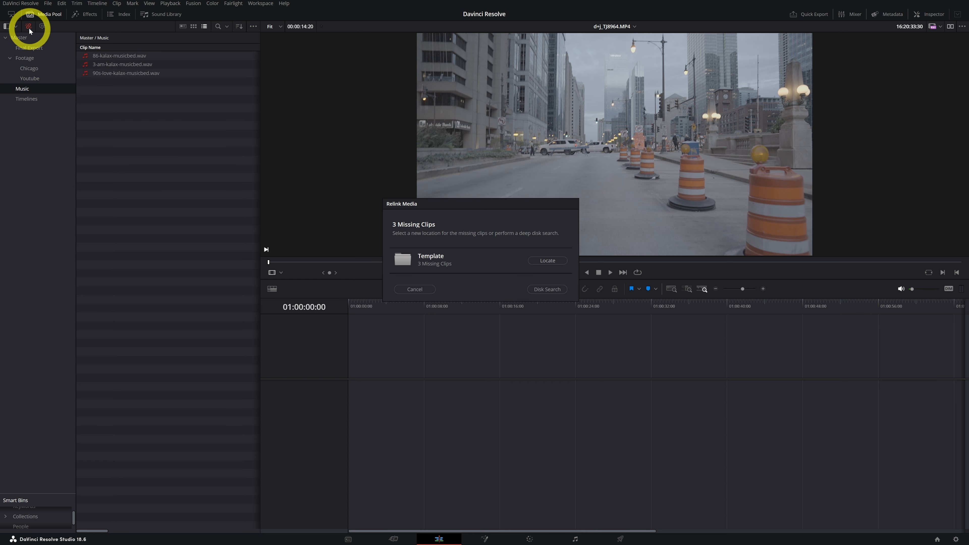
click(540, 261)
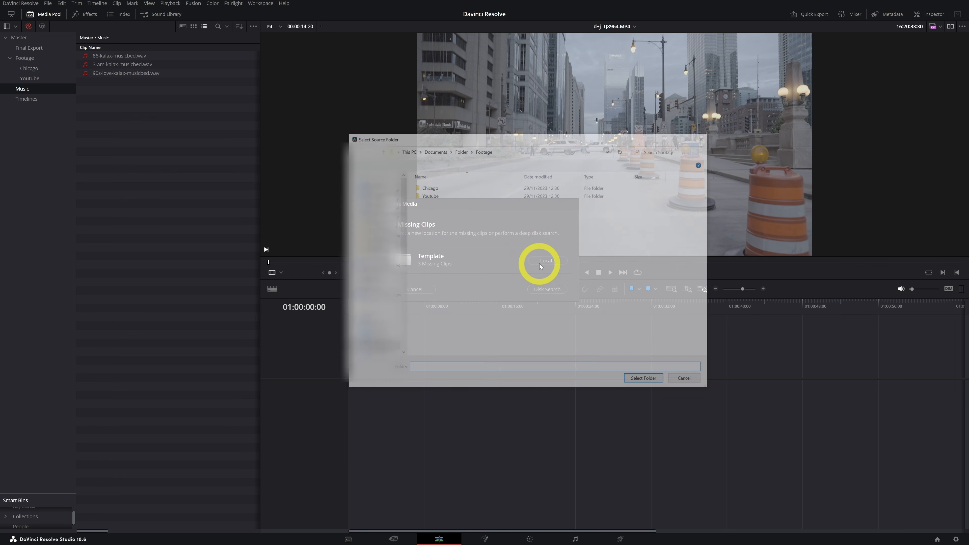
click(459, 150)
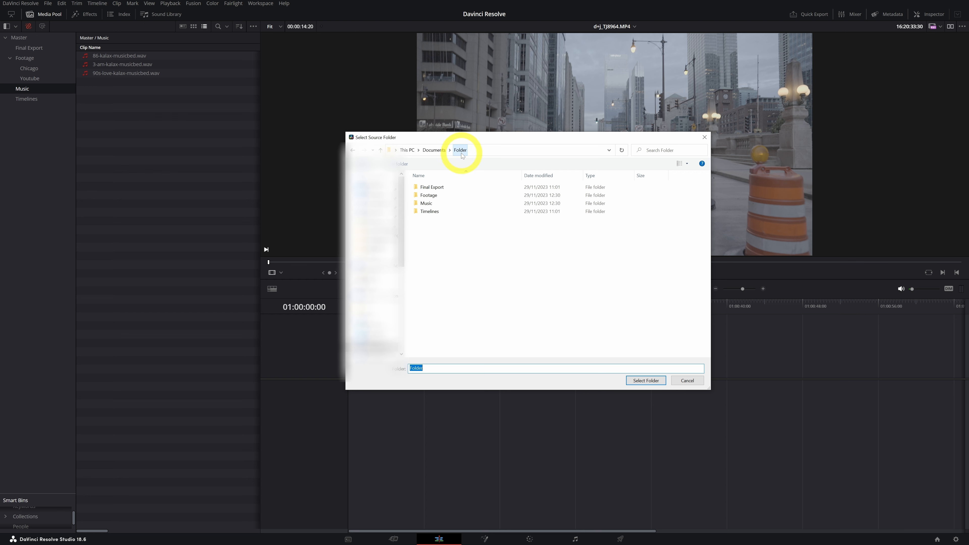
click(454, 203)
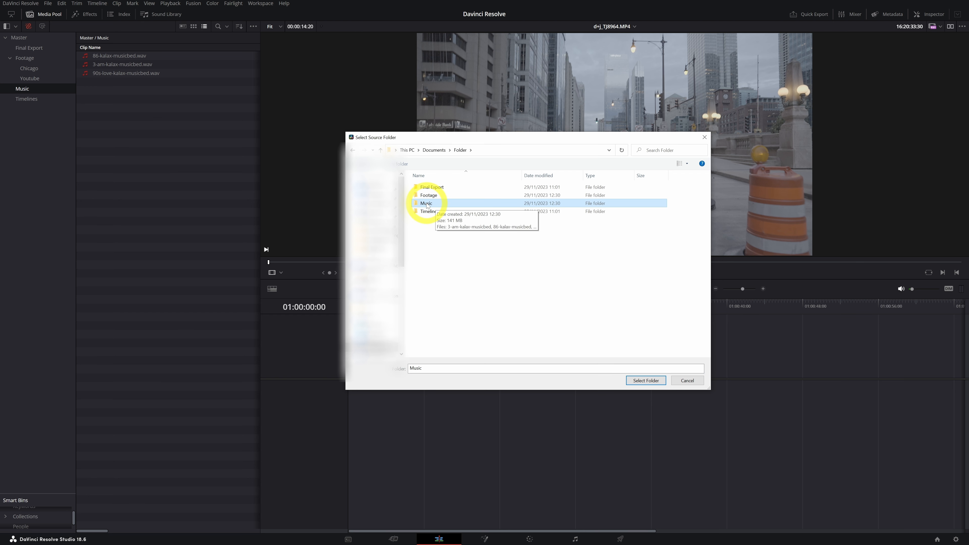
click(636, 382)
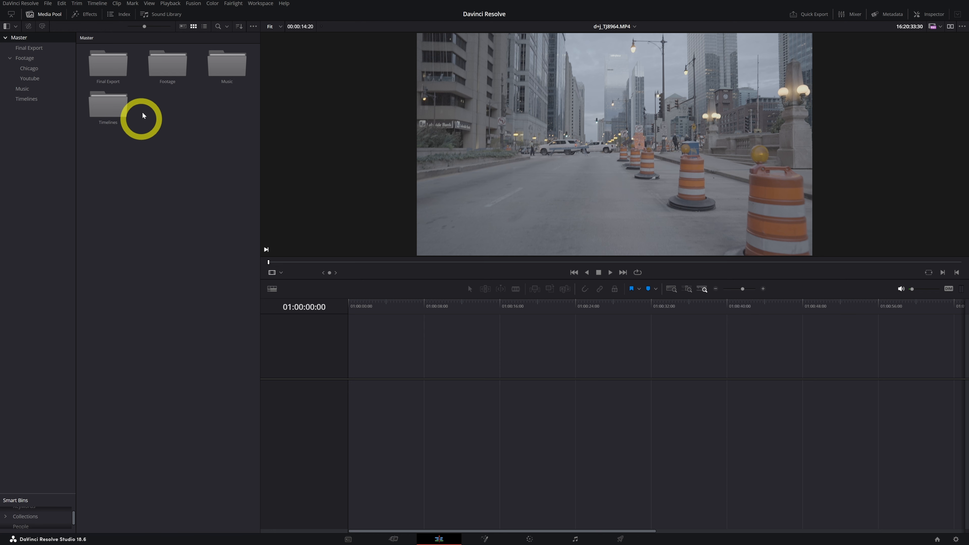
Step: Create an empty timeline named "Youtube video Davinci Resolve" in the Timelines bin, with 3 video tracks and 3 stereo audio tracks
double_click(114, 110)
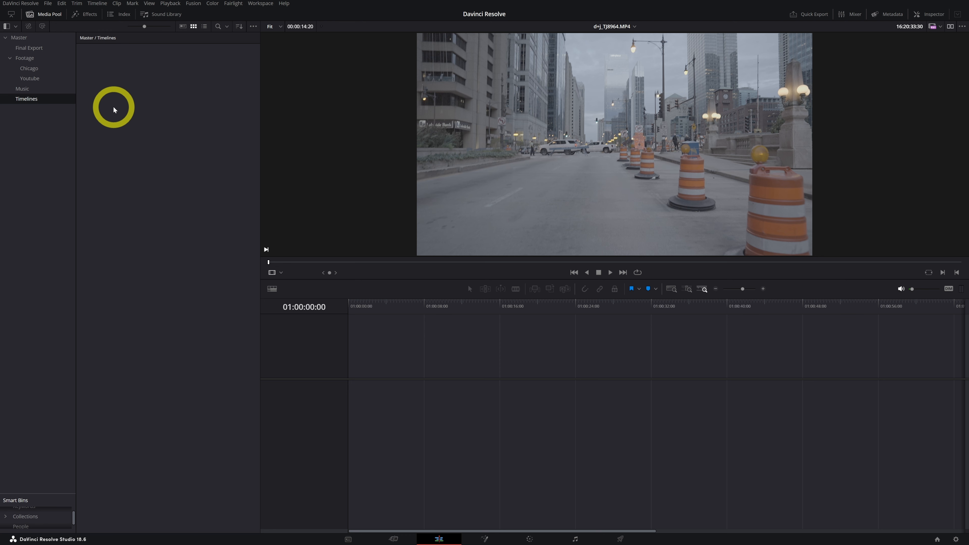
right_click(108, 85)
mouse_move(118, 89)
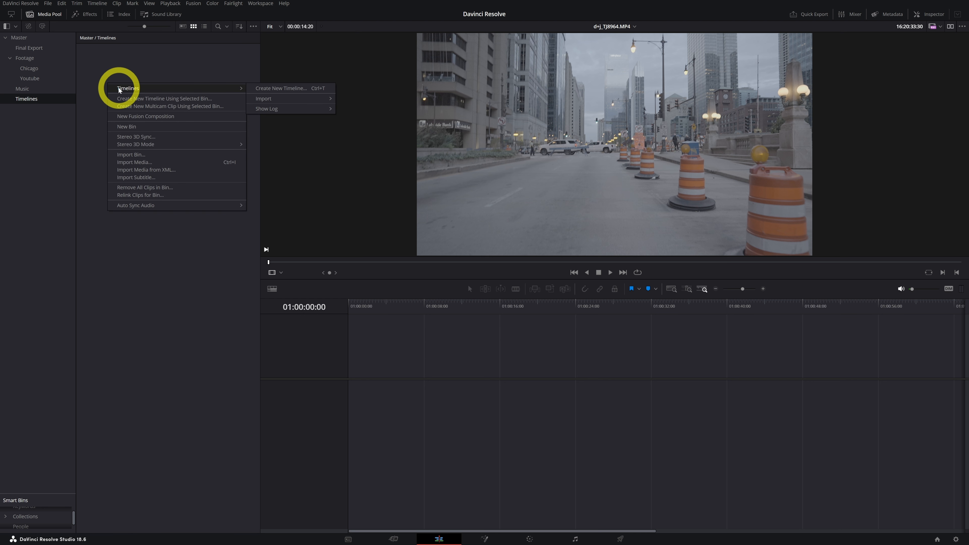
click(263, 90)
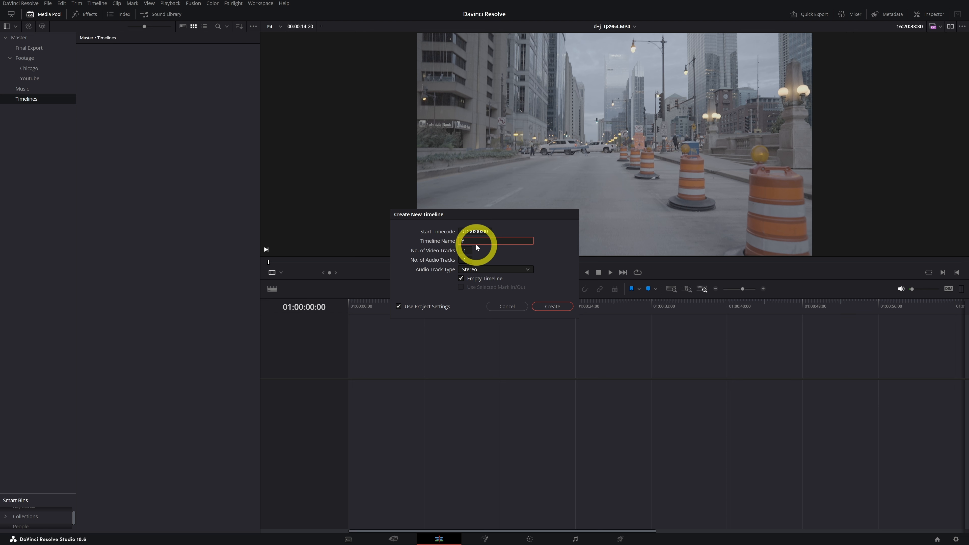
text(Youtube video Davinci Resolve)
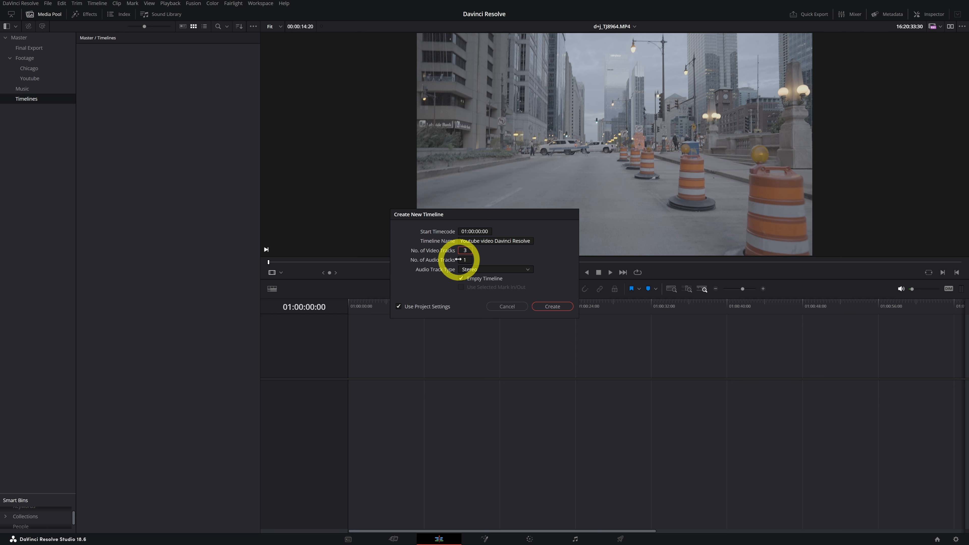
text(3)
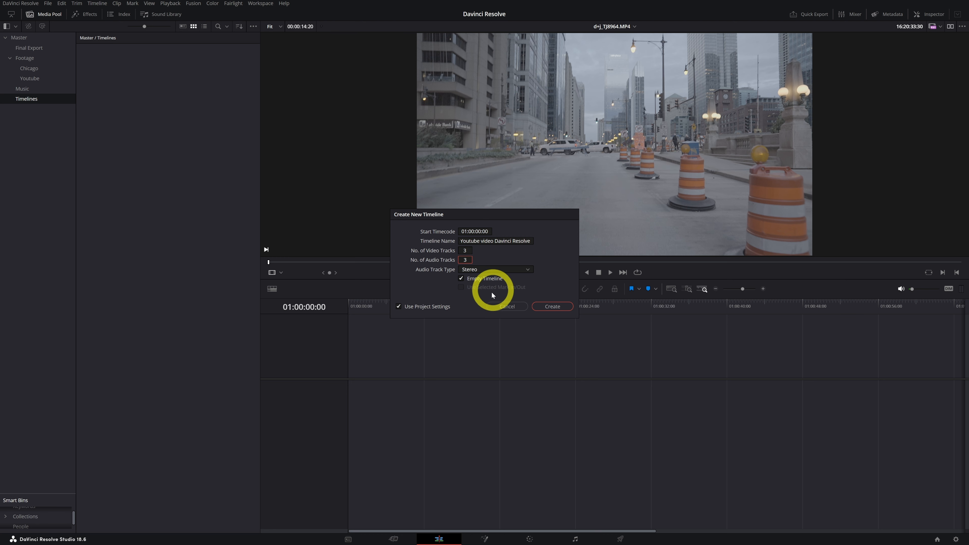
click(563, 309)
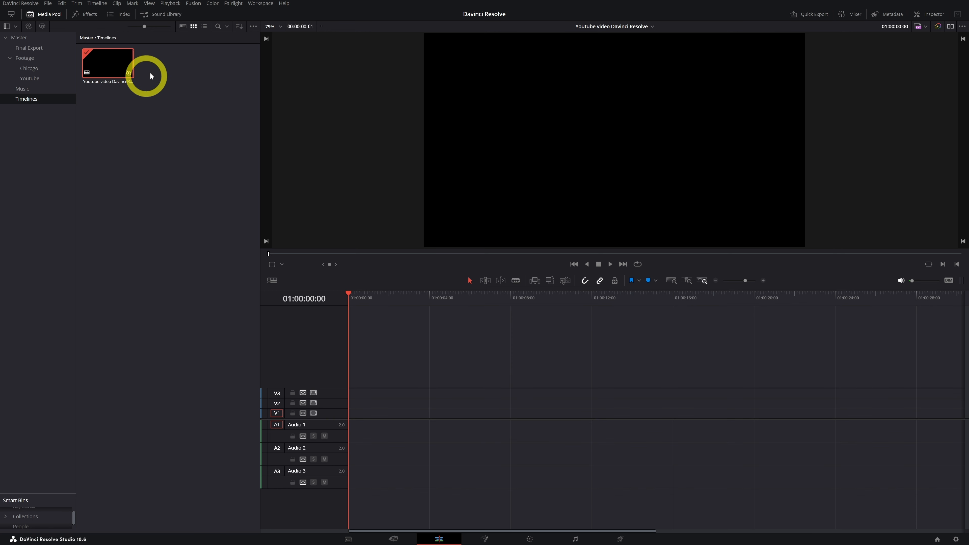
Step: Show the Timelines bin as a list and enable stacked timelines so open timelines appear as tabs
click(205, 27)
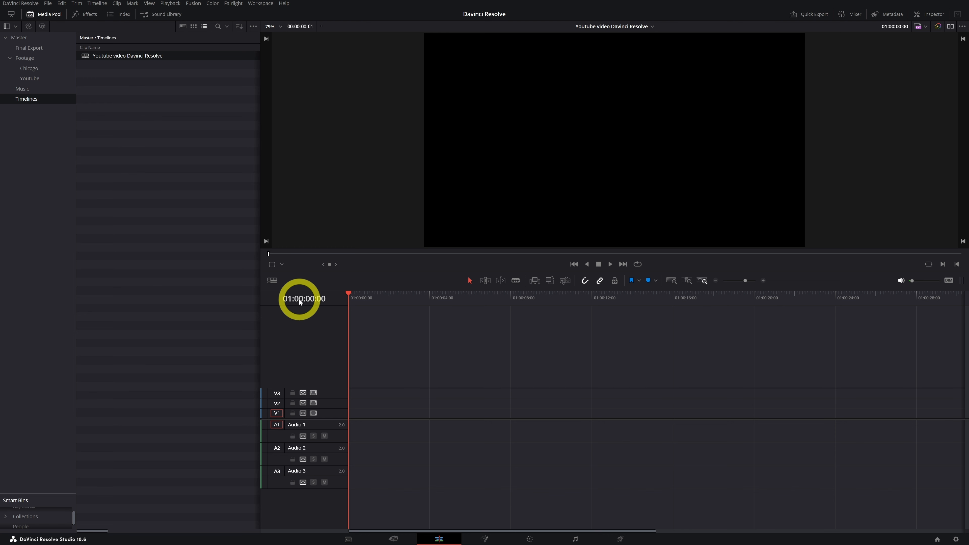
click(271, 283)
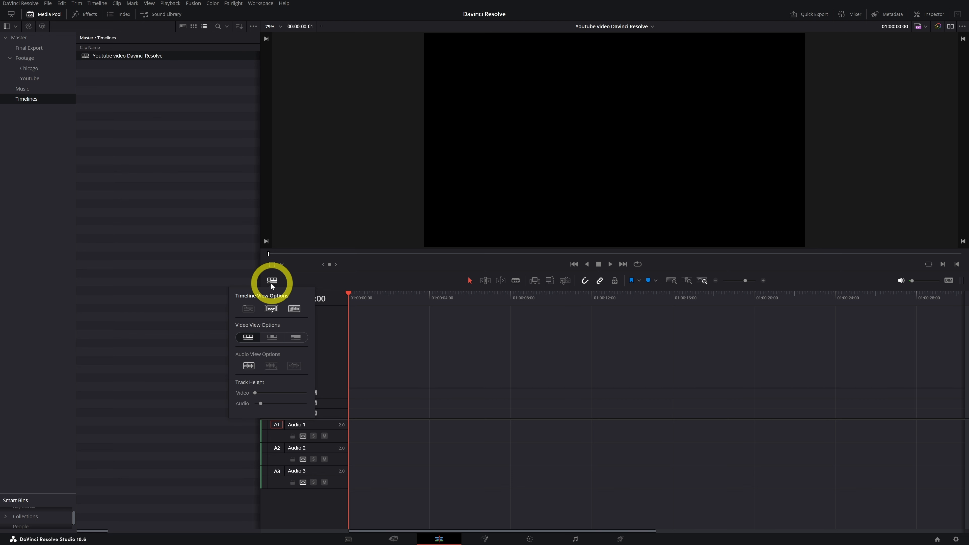
click(249, 309)
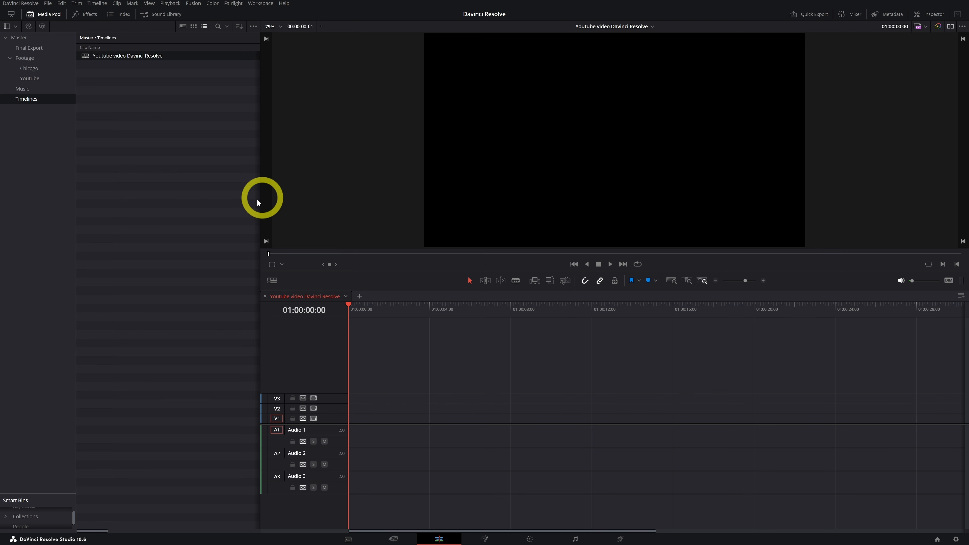
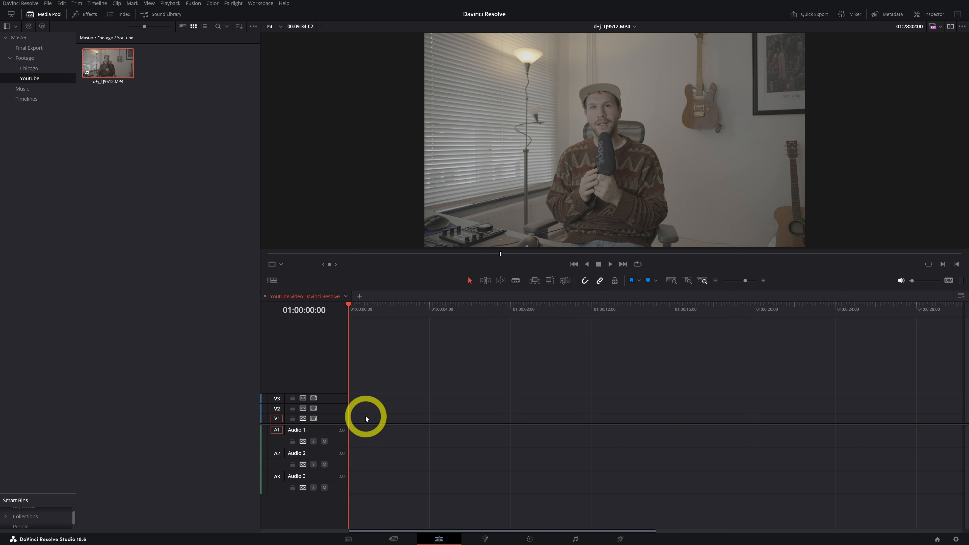
Step: Mark an in point at 01:28:05:03 and an out point at 01:32:00:03 in source clip d+j_TJ9512.MP4
mouse_move(500, 254)
mouse_down()
mouse_move(484, 254)
mouse_move(504, 255)
mouse_up()
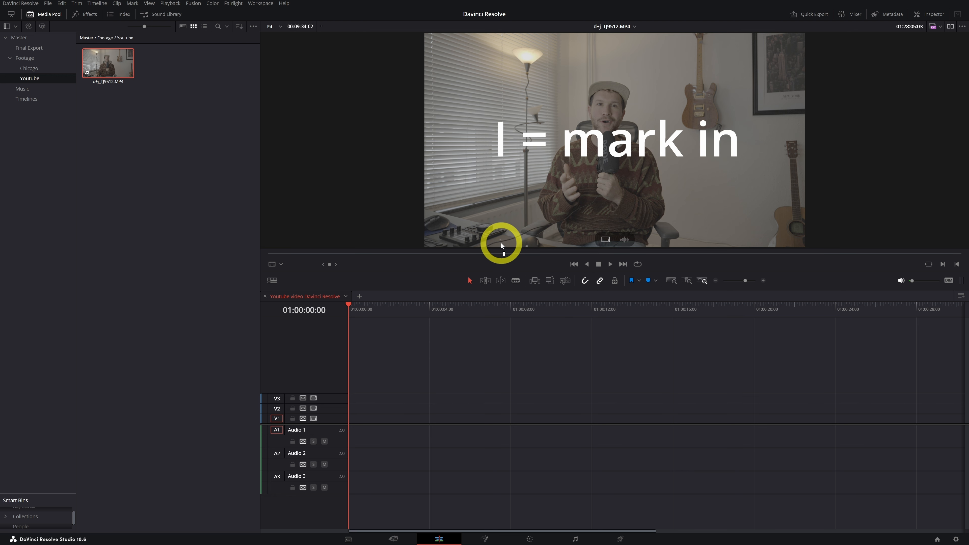
key(i)
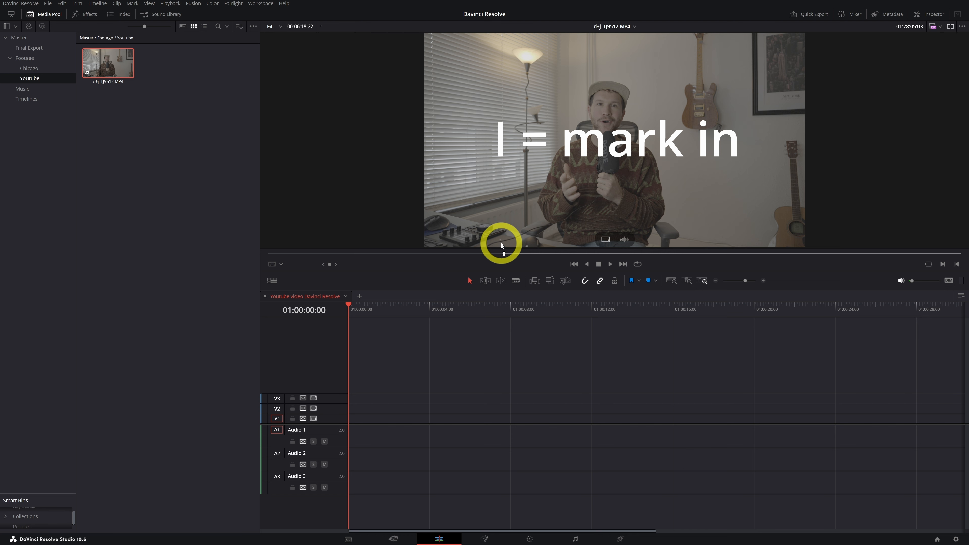
click(600, 253)
drag(600, 253, 788, 254)
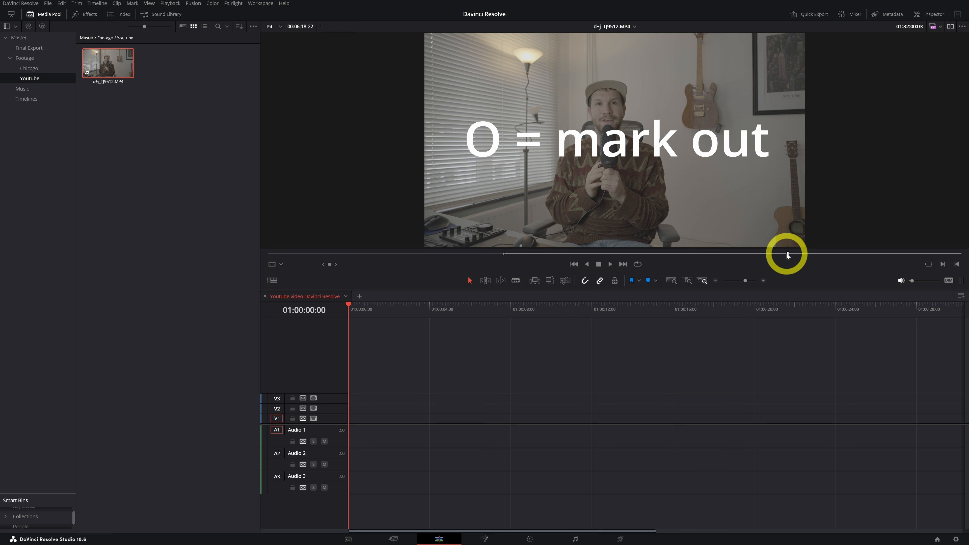
key(o)
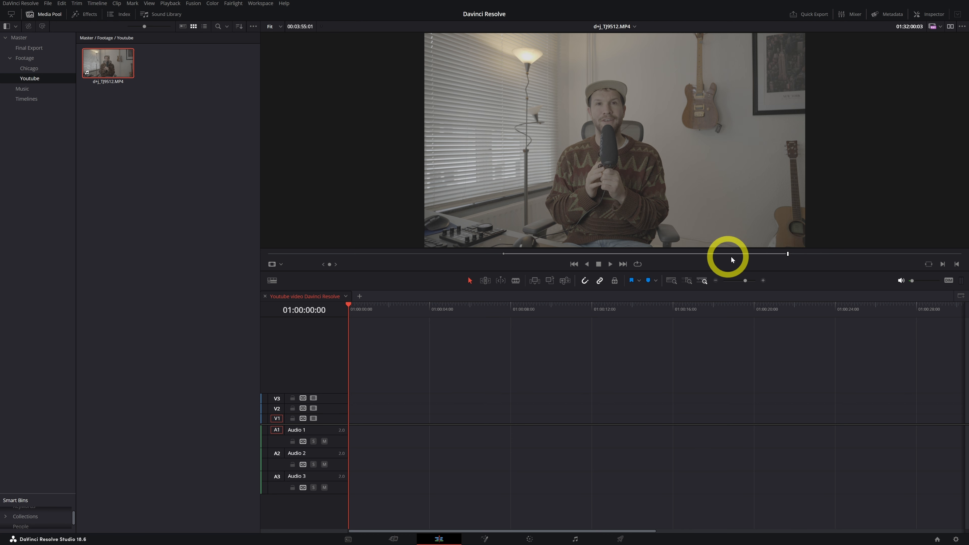
Step: Place the marked range of d+j_TJ9512.MP4 at the timeline start, video only on V1 and audio only on Audio 1
mouse_move(630, 214)
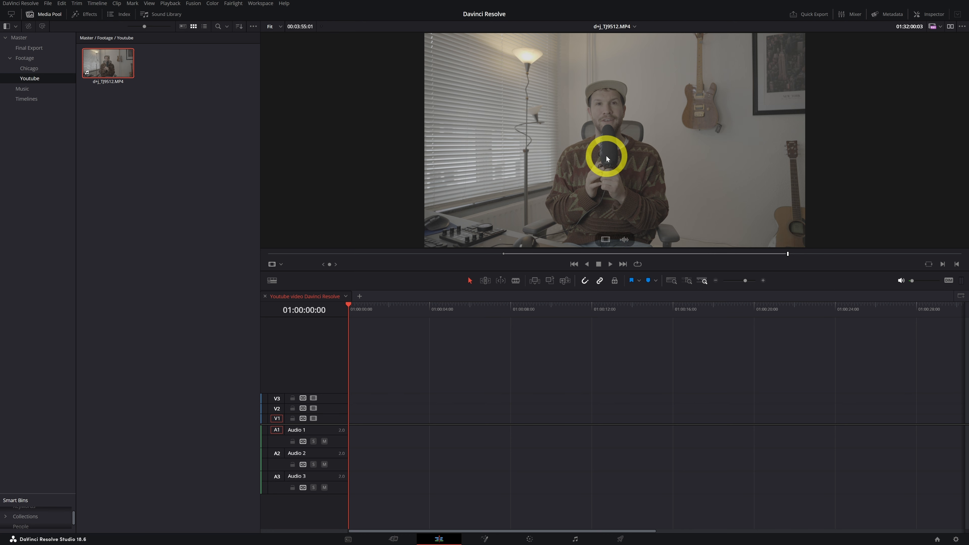
drag(552, 115, 353, 416)
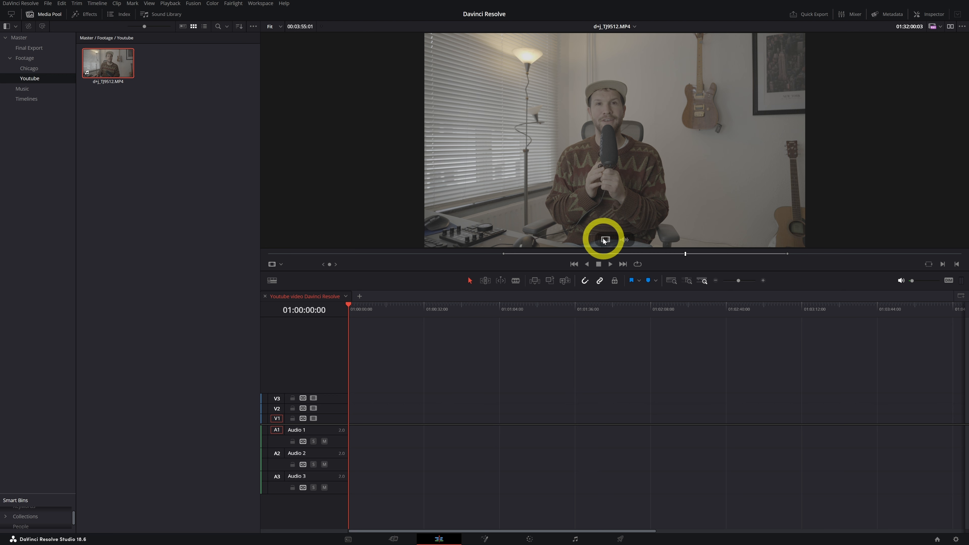
drag(604, 240, 366, 417)
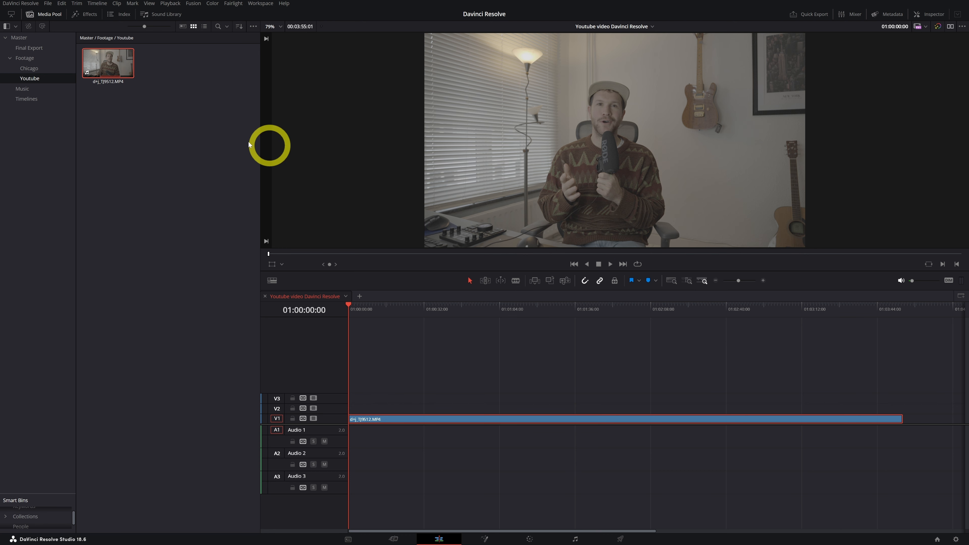
double_click(126, 64)
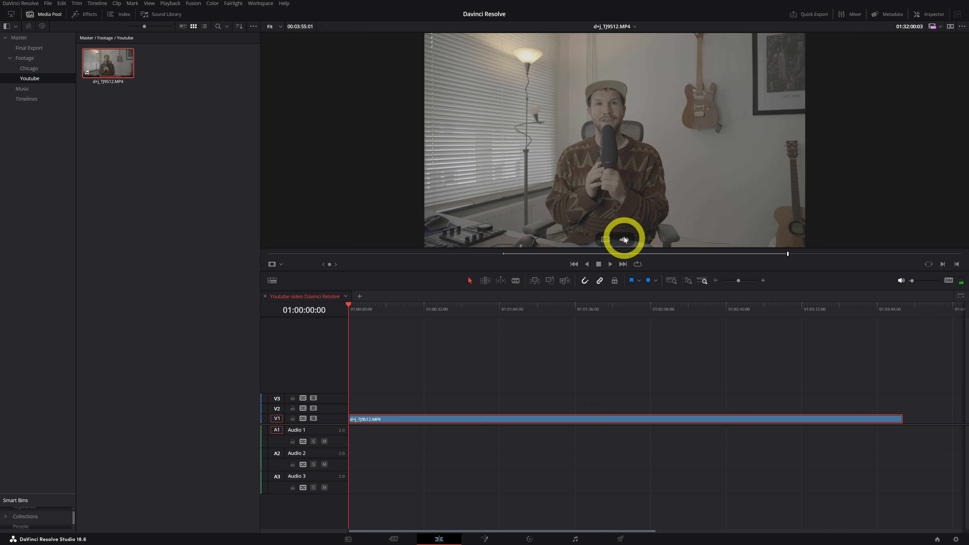
drag(624, 240, 349, 443)
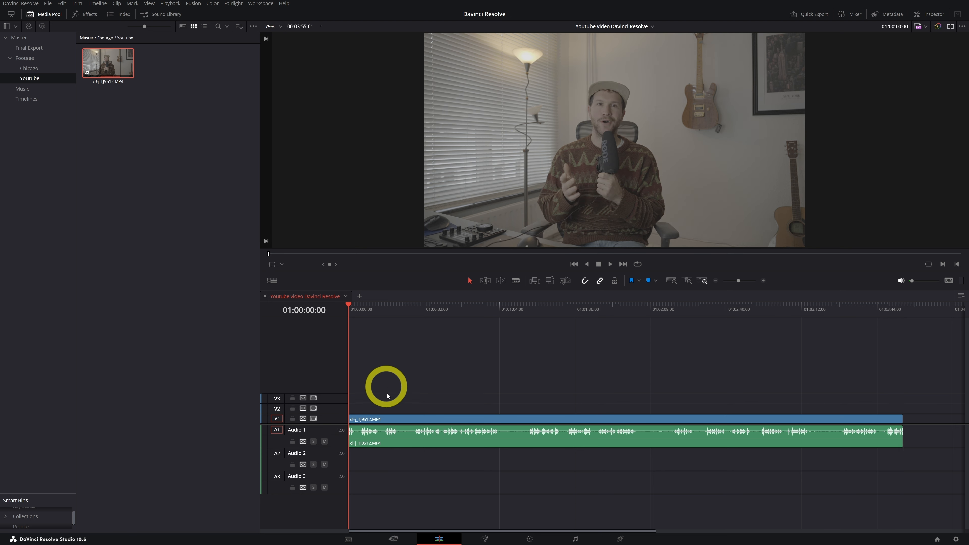
Step: Select the separate video and audio clips of d+j_TJ9512.MP4 on the timeline and link them together
click(377, 418)
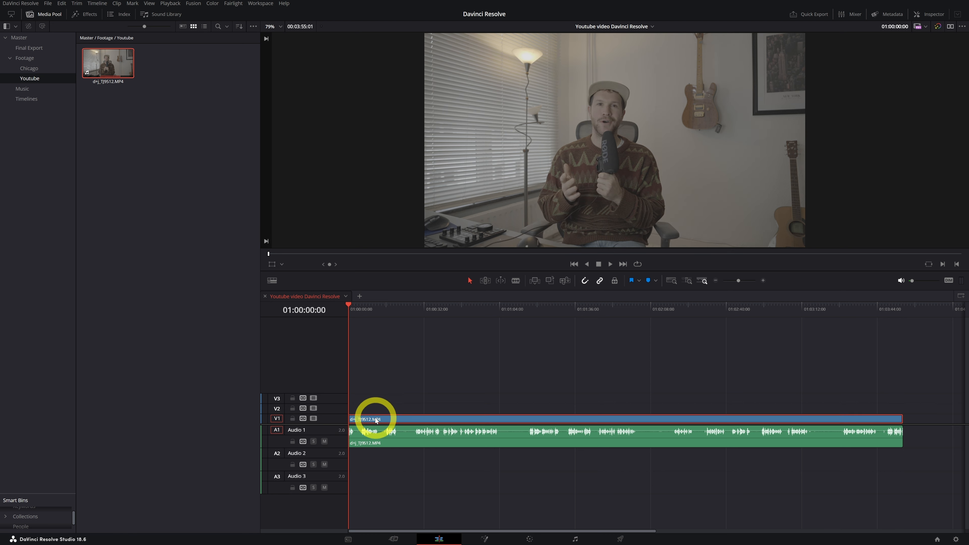
click(386, 441)
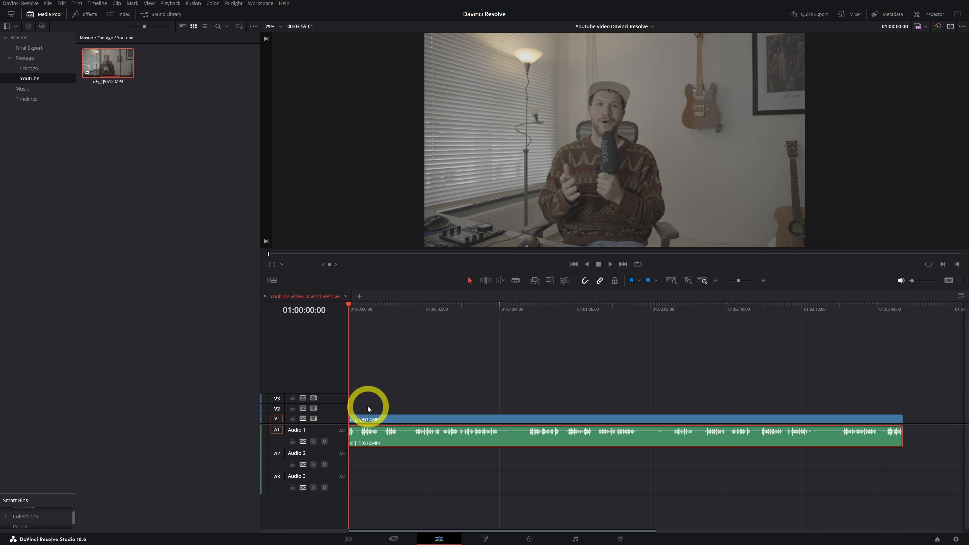
drag(364, 377, 645, 485)
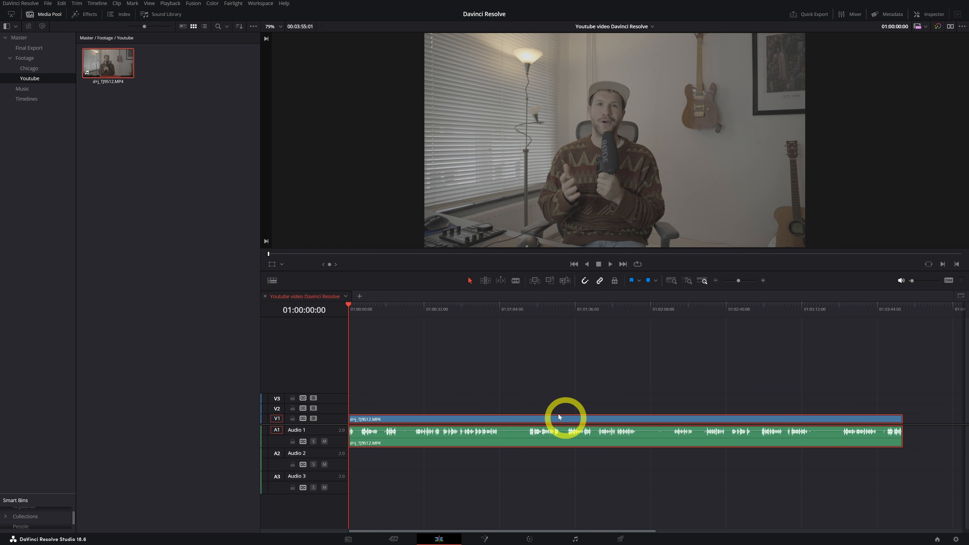
right_click(515, 441)
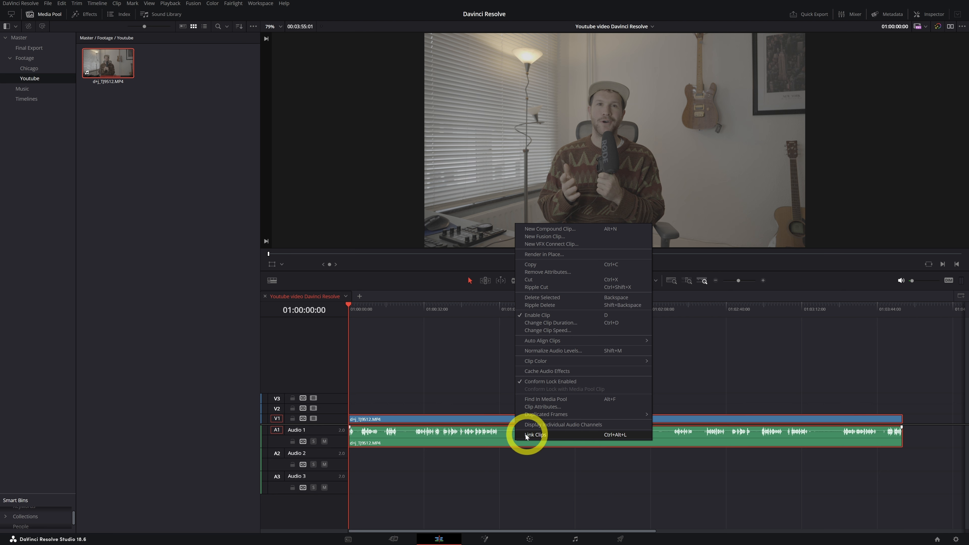
click(541, 437)
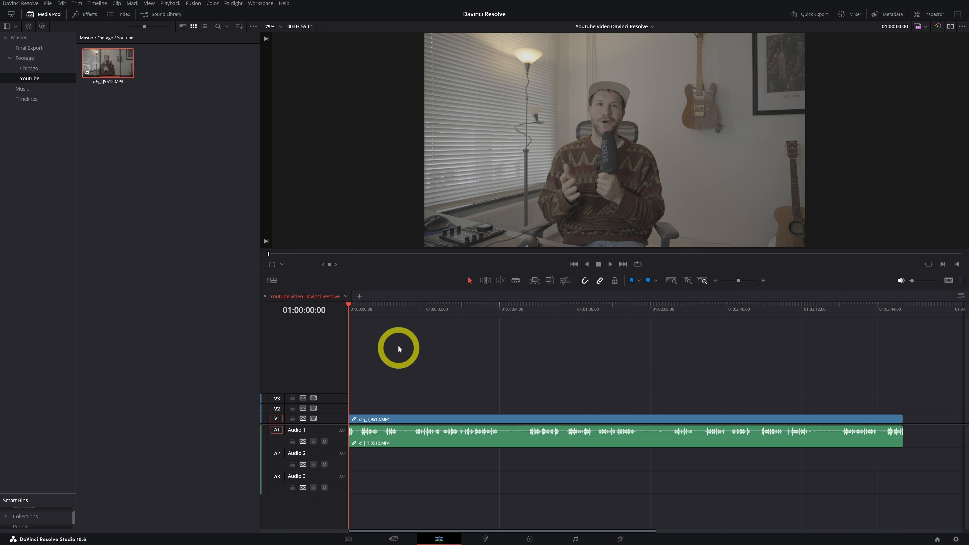
Step: Move the playhead to 01:00:24:01 and unlink the V1 video clip from its audio on Audio 1
click(404, 312)
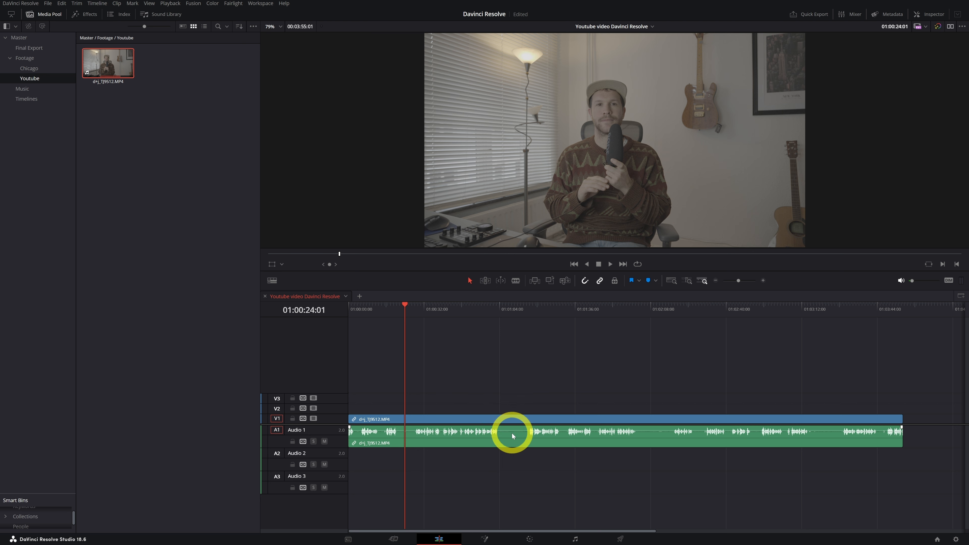
click(511, 445)
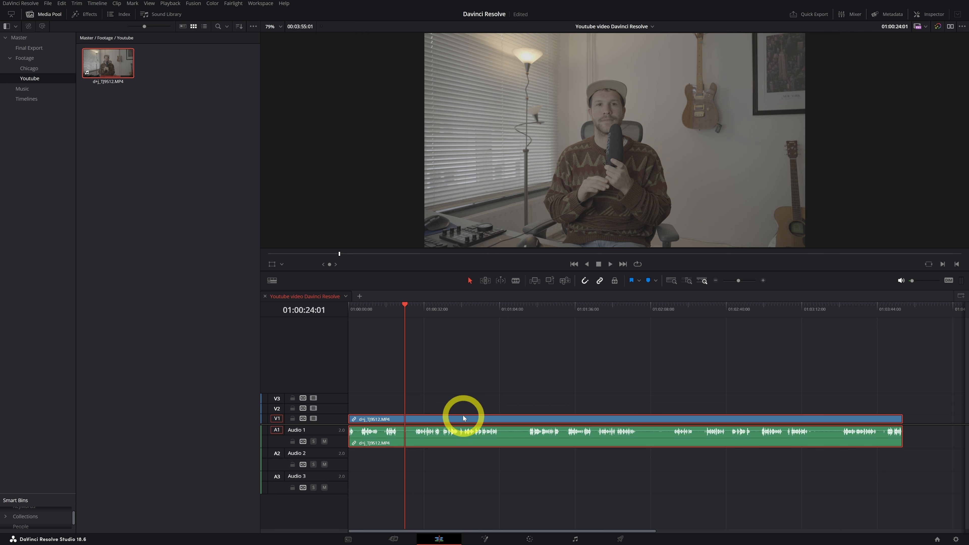
drag(466, 368, 558, 456)
right_click(522, 443)
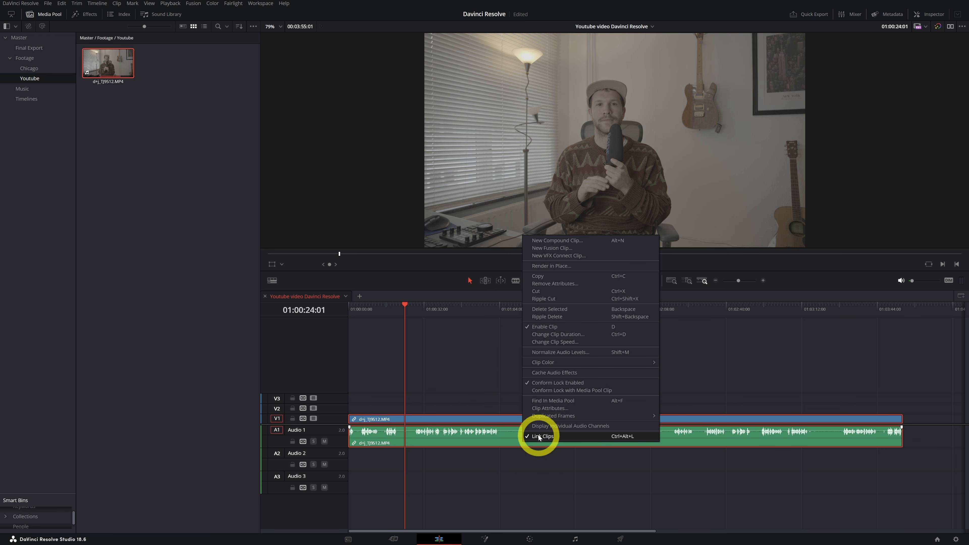
click(560, 439)
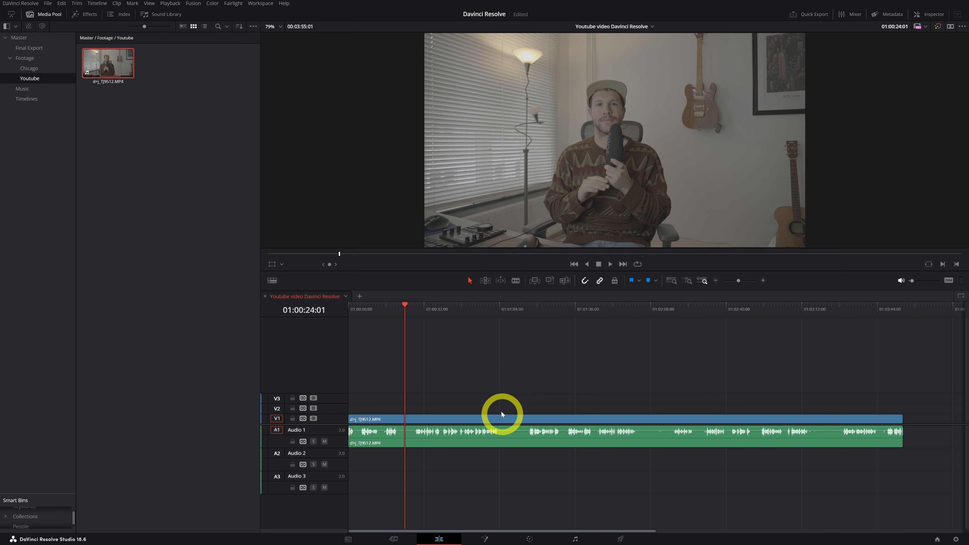
Step: Move the playhead to 01:01:07:12 and link the V1 video clip with the Audio 1 clip again
click(509, 321)
click(519, 443)
click(517, 423)
click(531, 382)
drag(530, 380, 543, 447)
right_click(531, 444)
click(546, 439)
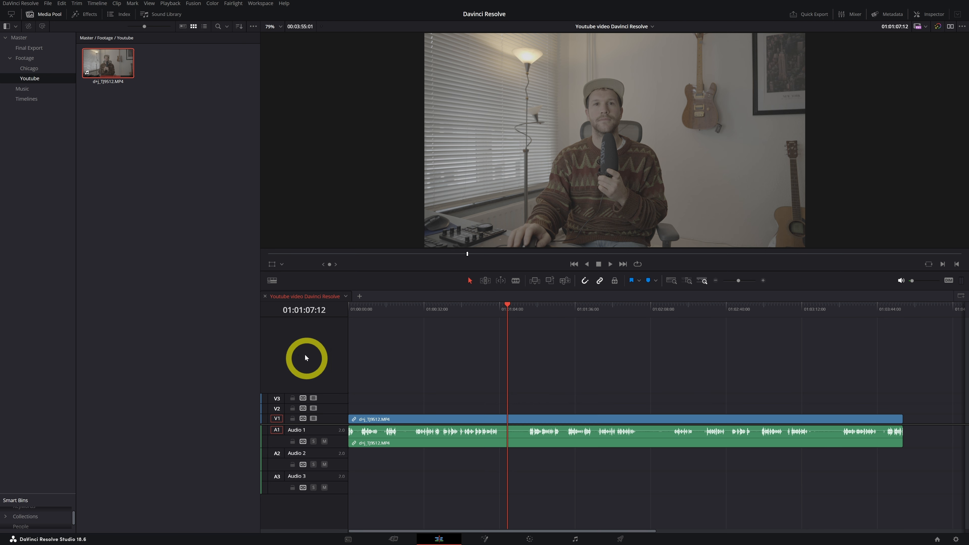
Step: Show the source and timeline viewers side by side and load d+j_TJ8975.MP4 from the Chicago bin into the source viewer
click(29, 71)
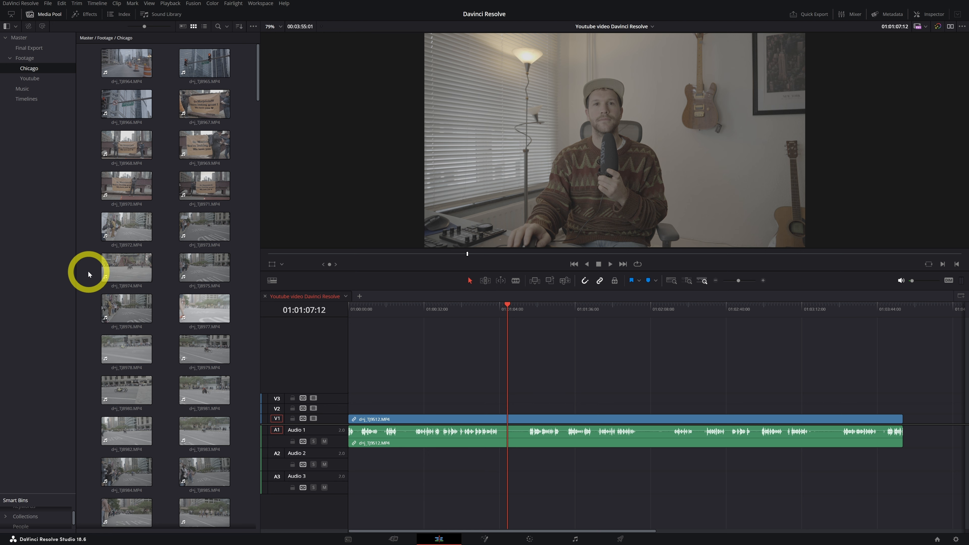
key(q)
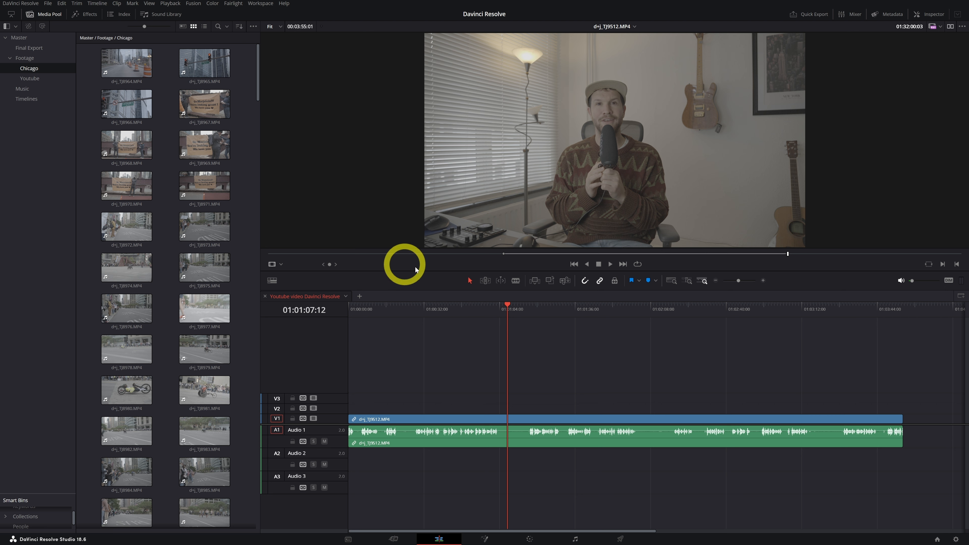
click(950, 26)
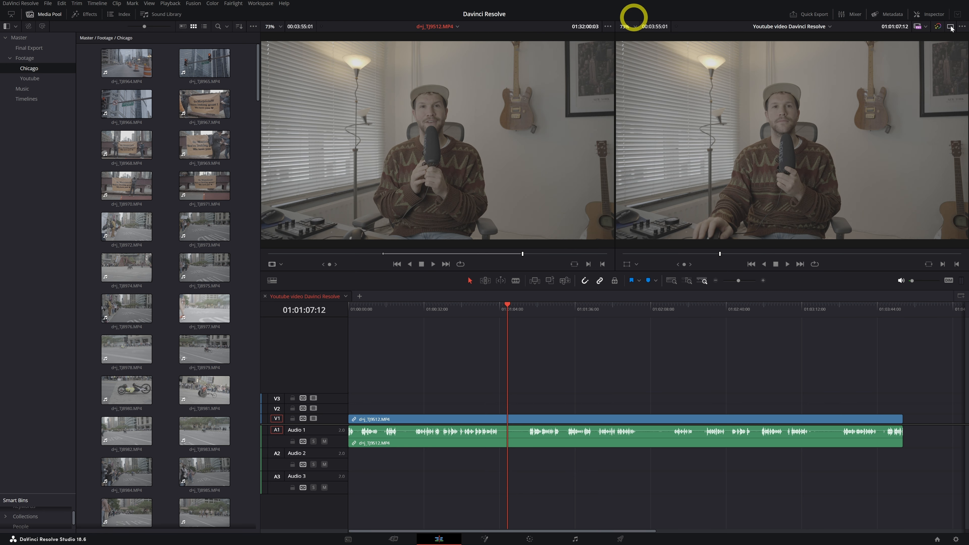
click(202, 270)
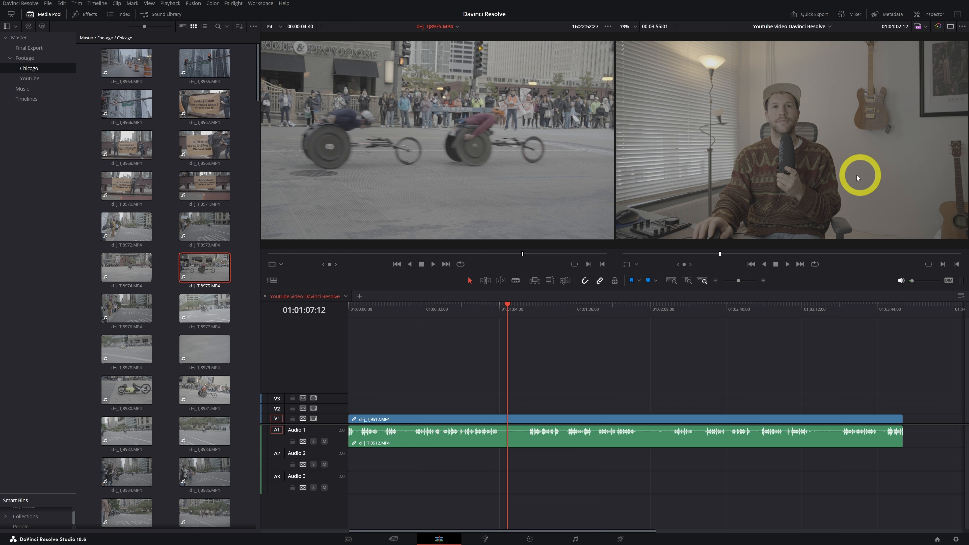
Step: Switch to the Davinci Resolve timeline and return to the Youtube video Davinci Resolve timeline
click(758, 27)
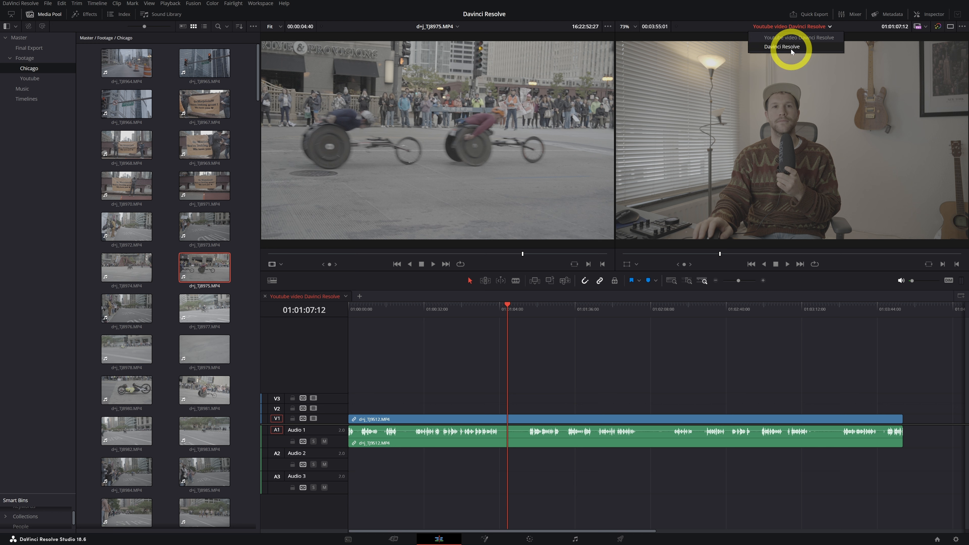
click(775, 47)
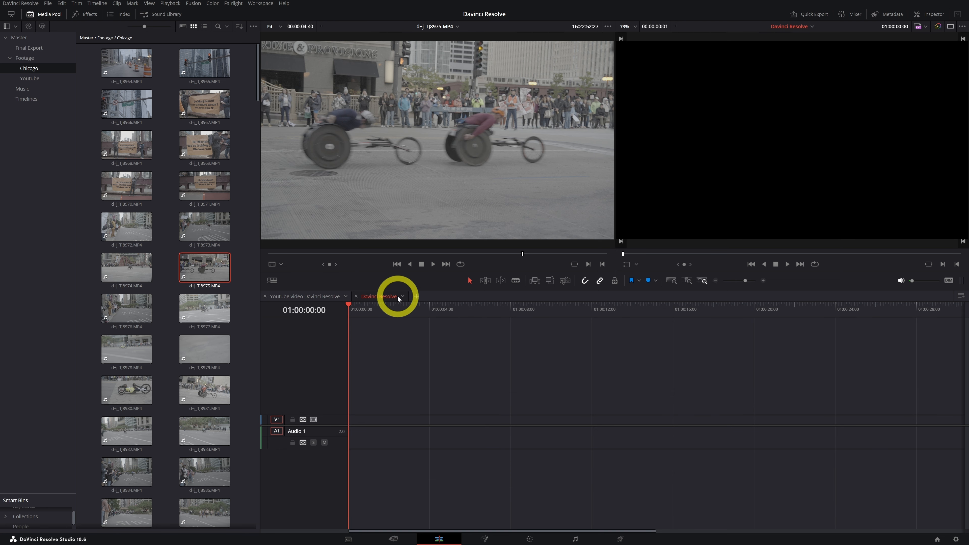
click(806, 26)
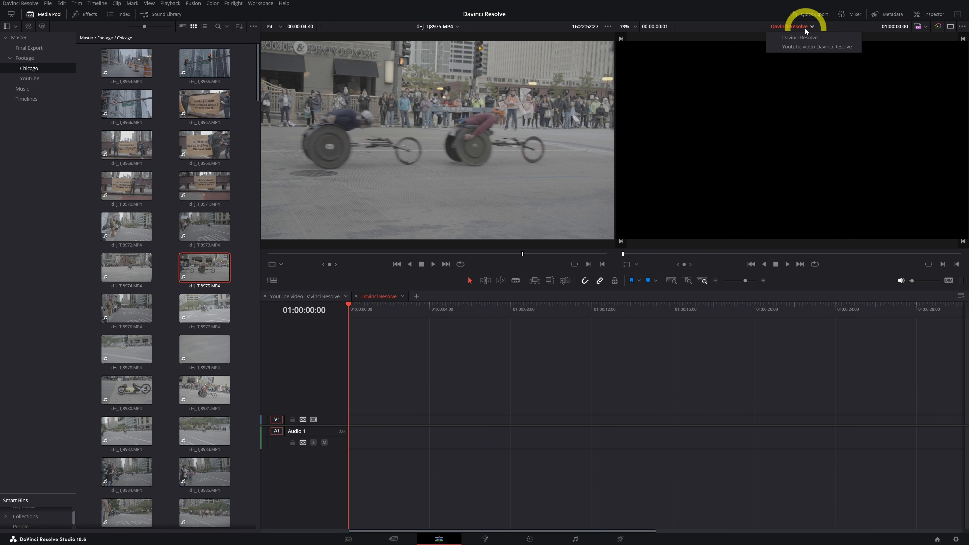
click(789, 48)
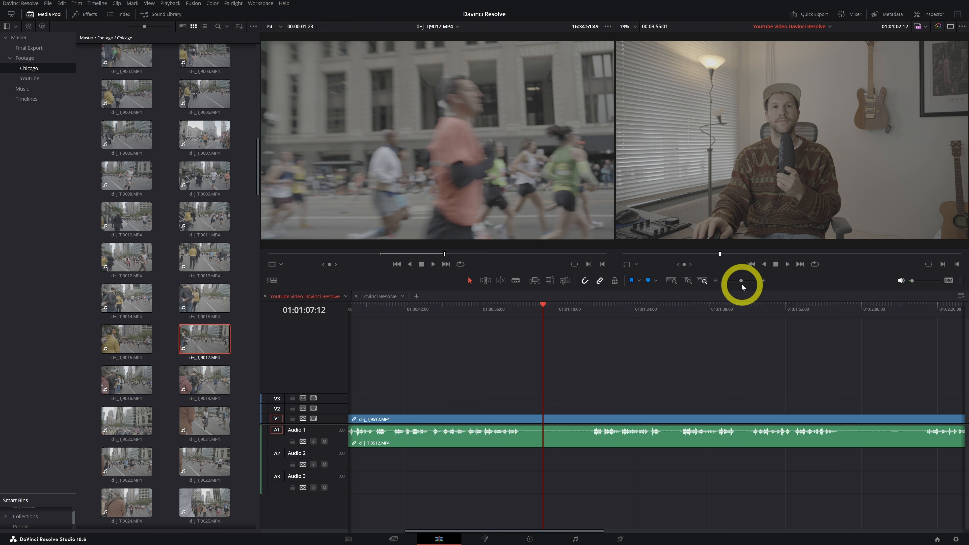
Step: Zoom the timeline in to individual frames, out to its full extent, and back to fit the whole d+j_TJ9512.MP4 clip
drag(741, 282, 760, 281)
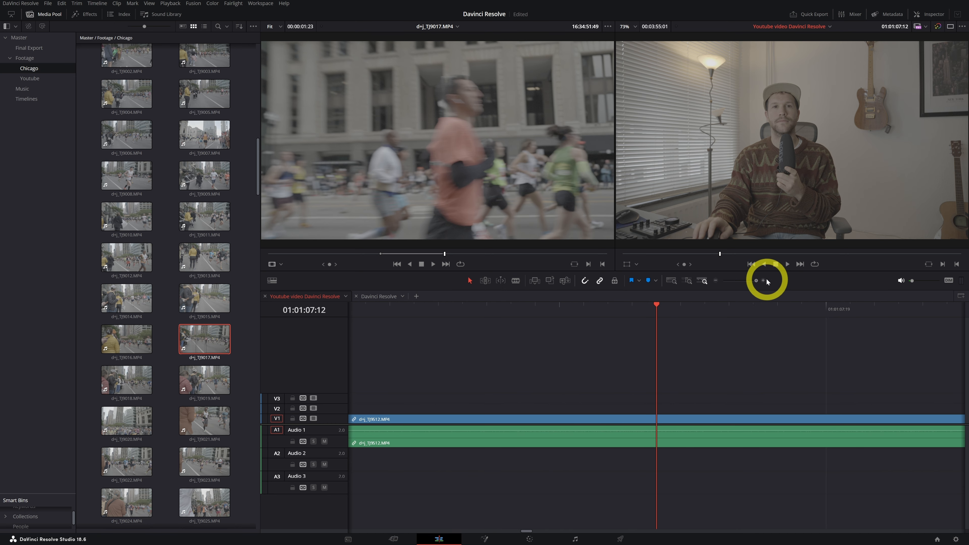
drag(759, 282, 717, 285)
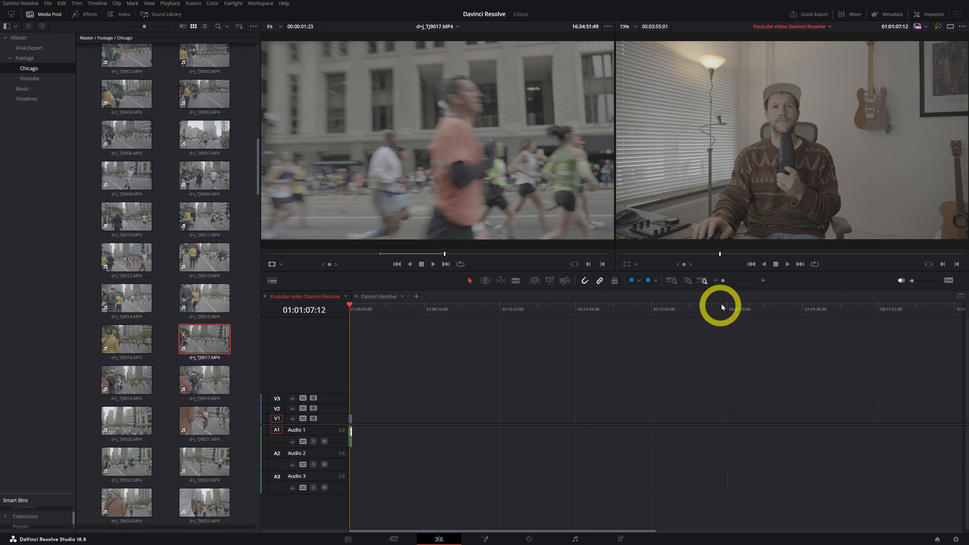
drag(724, 282, 739, 281)
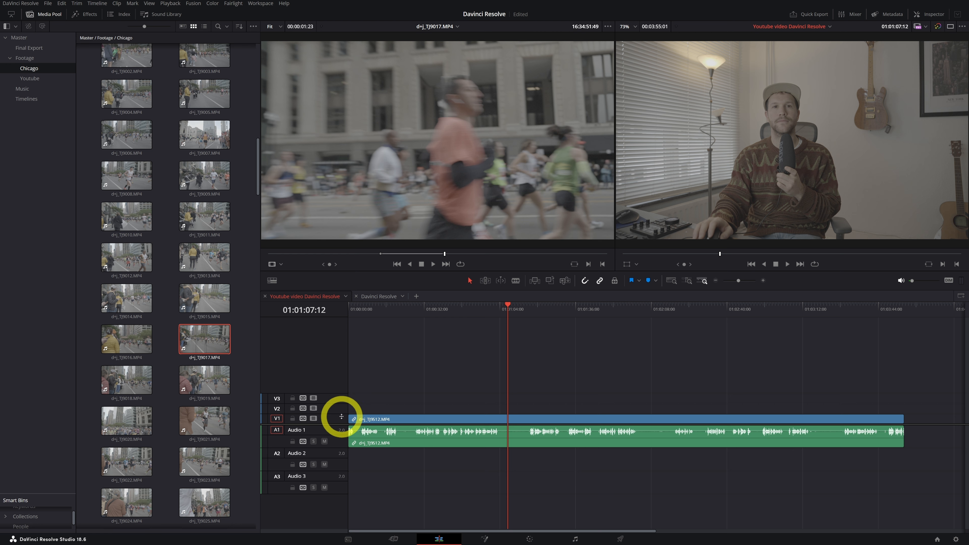
Step: Temporarily enlarge the Audio 1 track to examine the waveform up close, and restore the track's original height
drag(340, 415, 338, 445)
click(393, 443)
drag(341, 447, 342, 513)
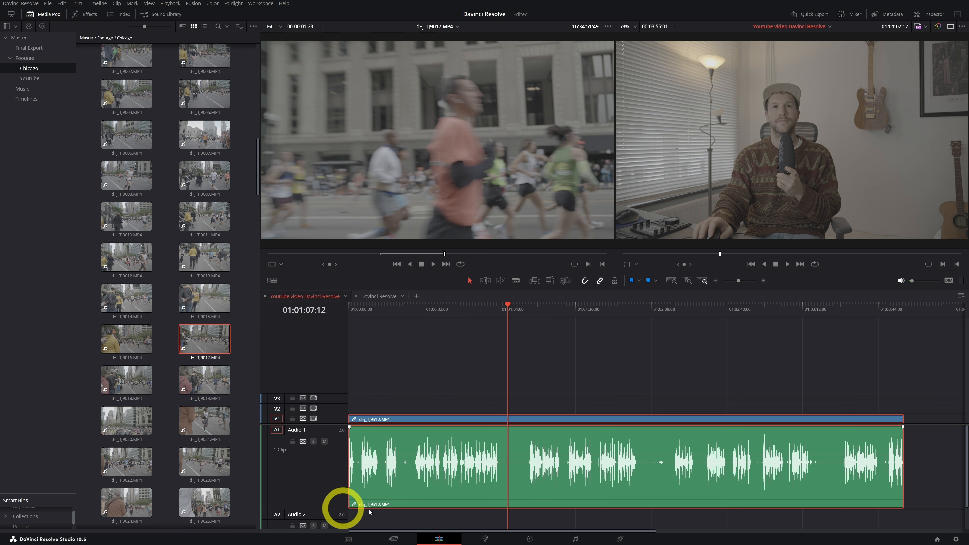
mouse_move(738, 281)
mouse_down()
mouse_move(753, 281)
mouse_move(743, 281)
mouse_move(740, 311)
mouse_move(753, 282)
mouse_up()
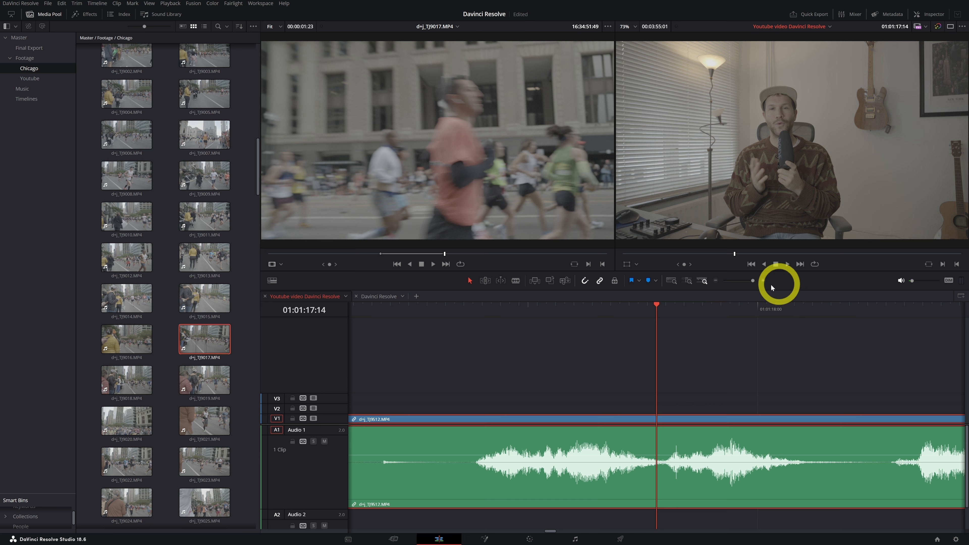
drag(753, 282, 736, 282)
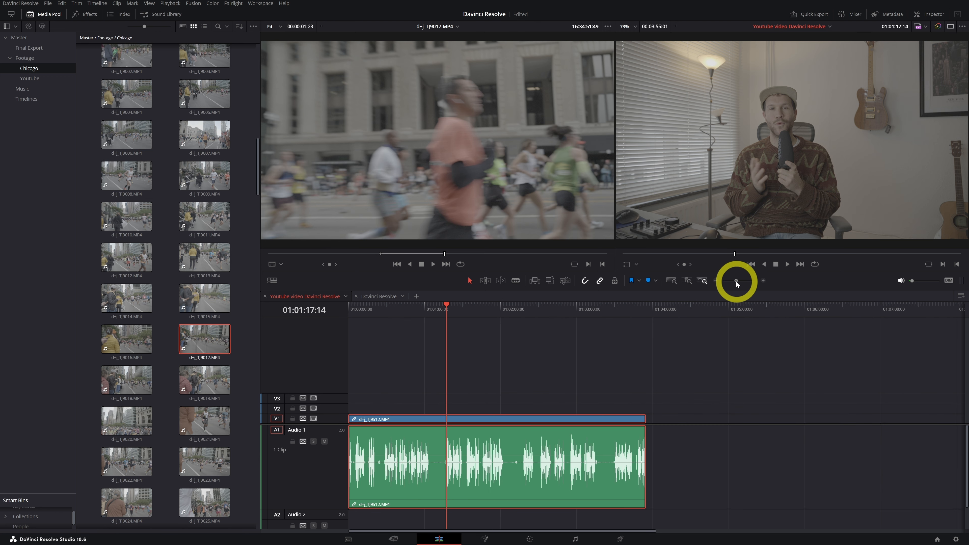
drag(343, 509, 353, 433)
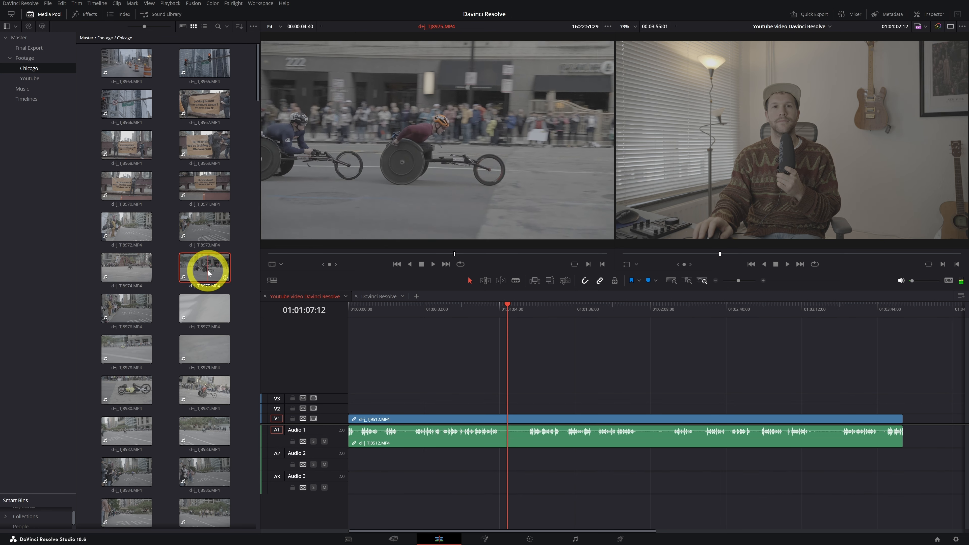
Step: Mark d+j_TJ8975.MP4 from 16:22:50:18 to 16:22:52:17 and place the range, video only, on V2 at the playhead
mouse_move(385, 251)
mouse_down()
mouse_move(339, 253)
mouse_move(368, 248)
mouse_up()
key(i)
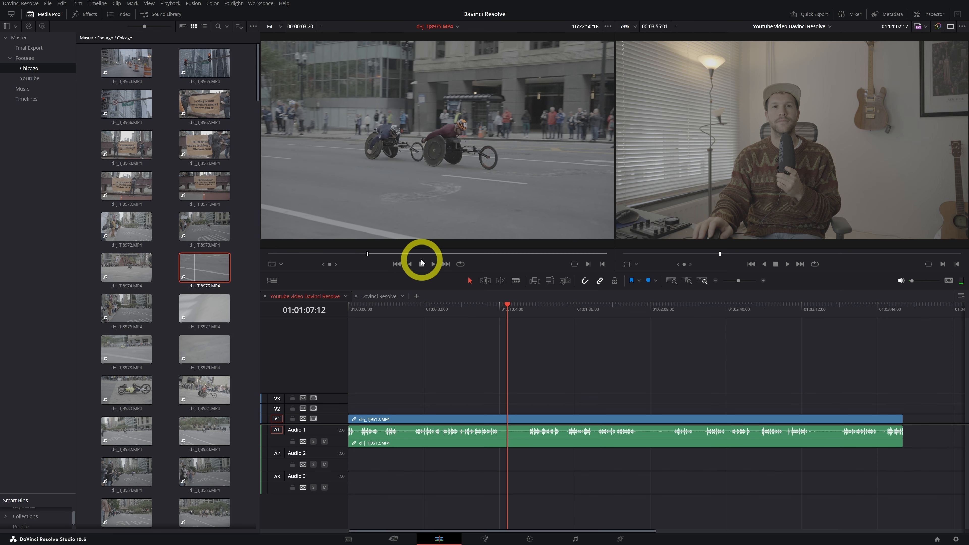
click(435, 266)
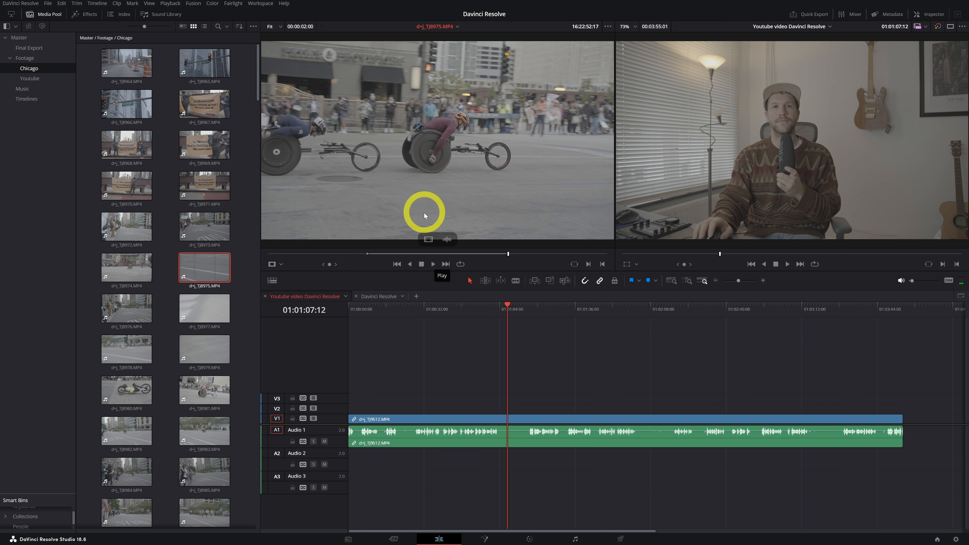
drag(428, 240, 513, 413)
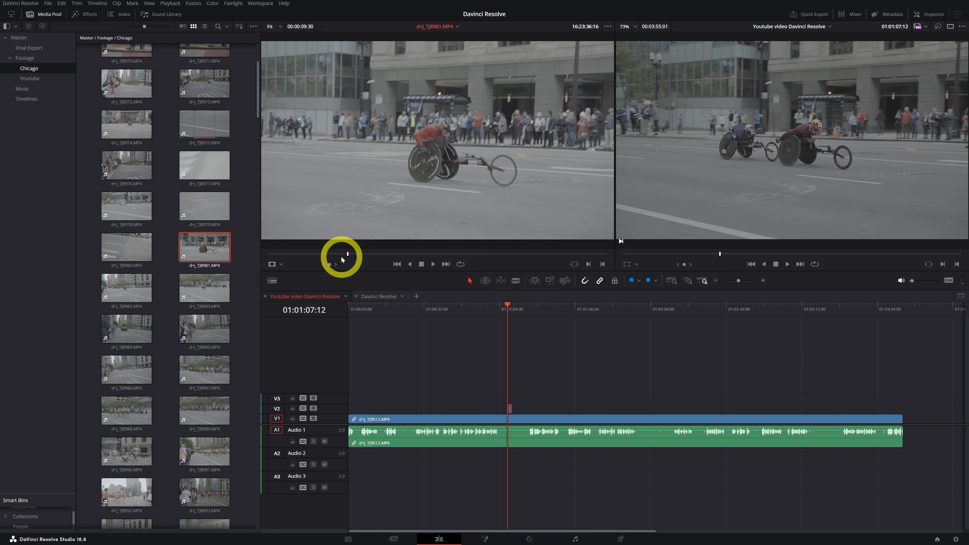
Step: Mark a short range of d+j_TJ8981.MP4 starting at 16:23:36:24 and place it, video only, on V2 after the first B-roll clip
mouse_move(340, 256)
mouse_down()
mouse_move(474, 252)
mouse_move(354, 254)
mouse_up()
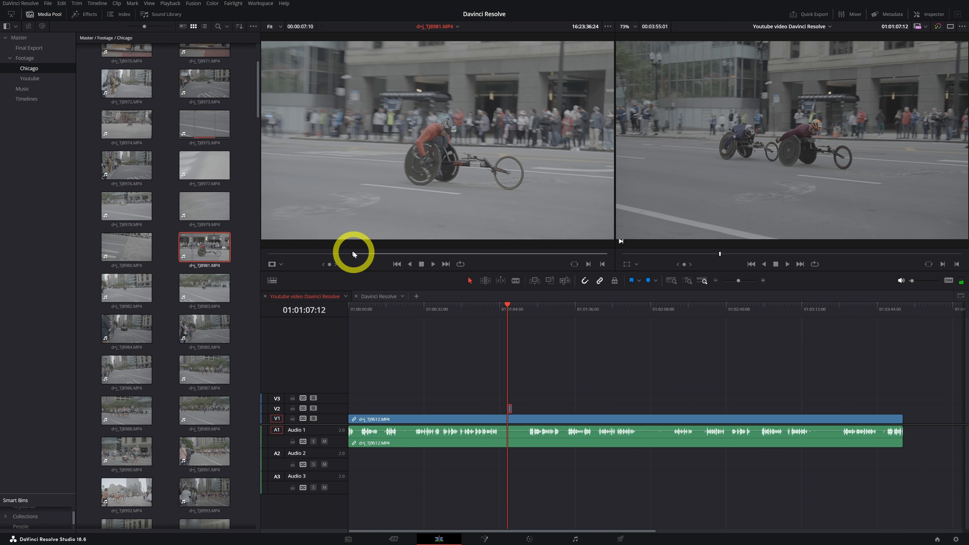
key(space)
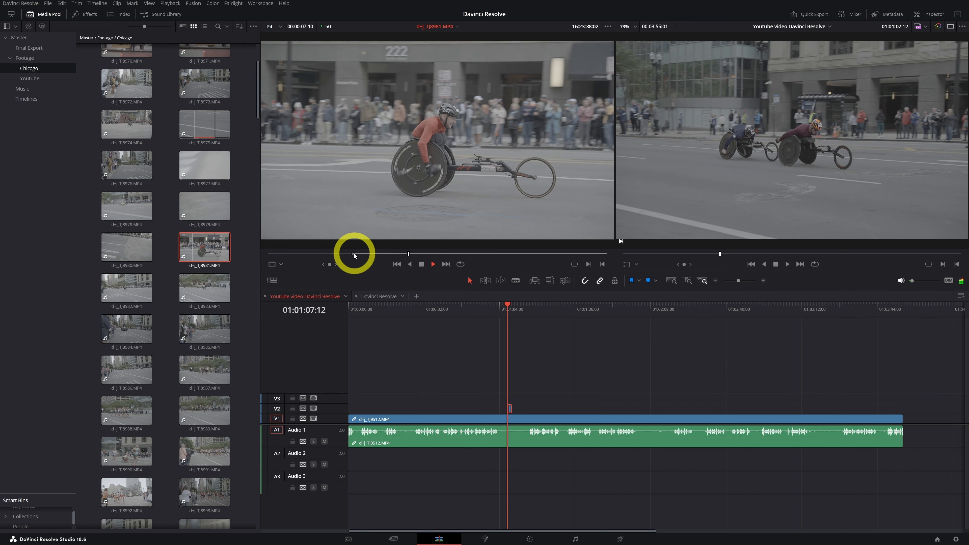
key(space)
key(o)
mouse_move(424, 237)
drag(425, 237, 536, 407)
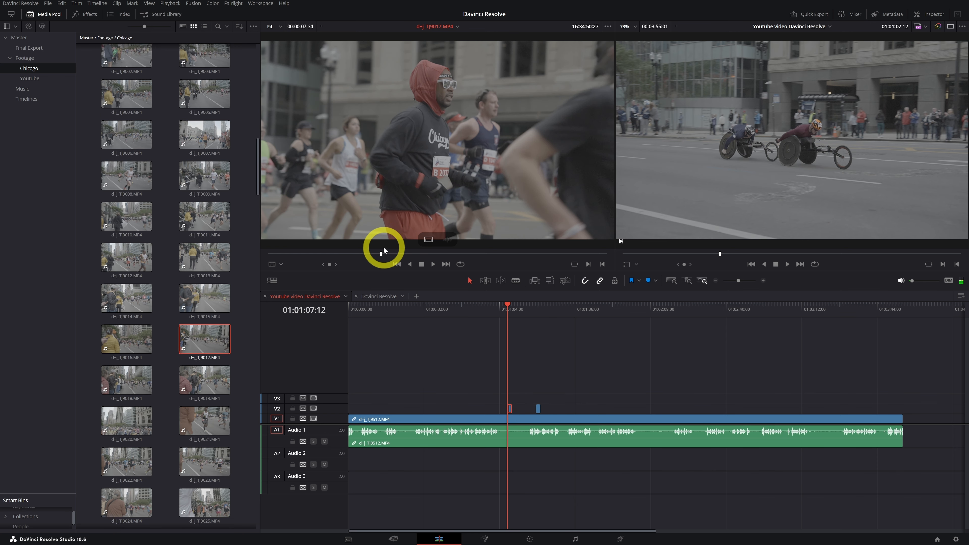
Step: Mark d+j_TJ9017.MP4 from 16:34:50:27 to 16:34:51:49 and place the range, video only, further along V2
key(i)
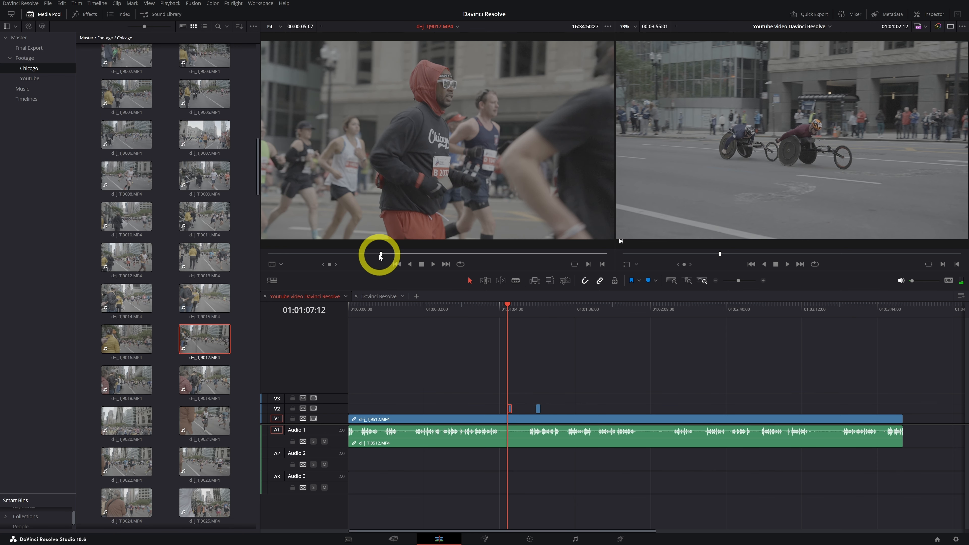
key(space)
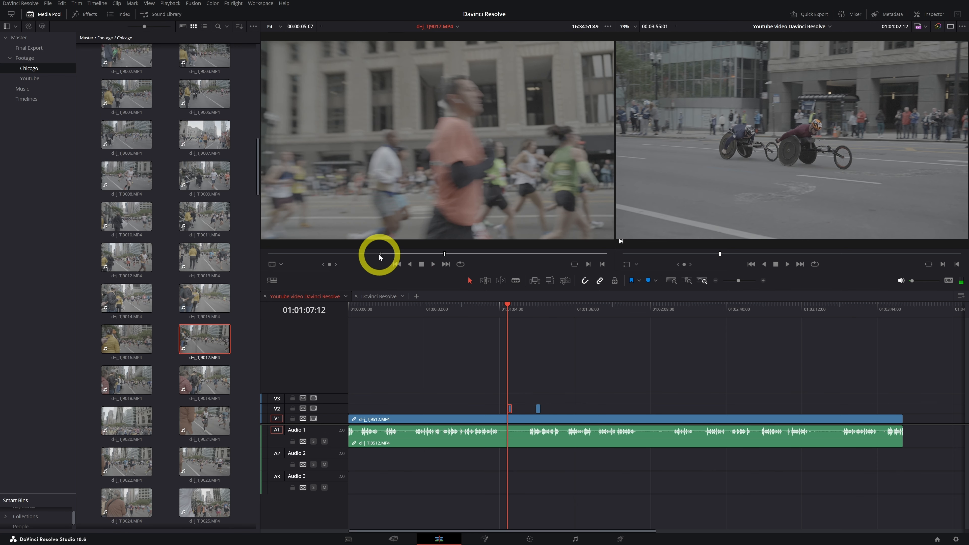
key(o)
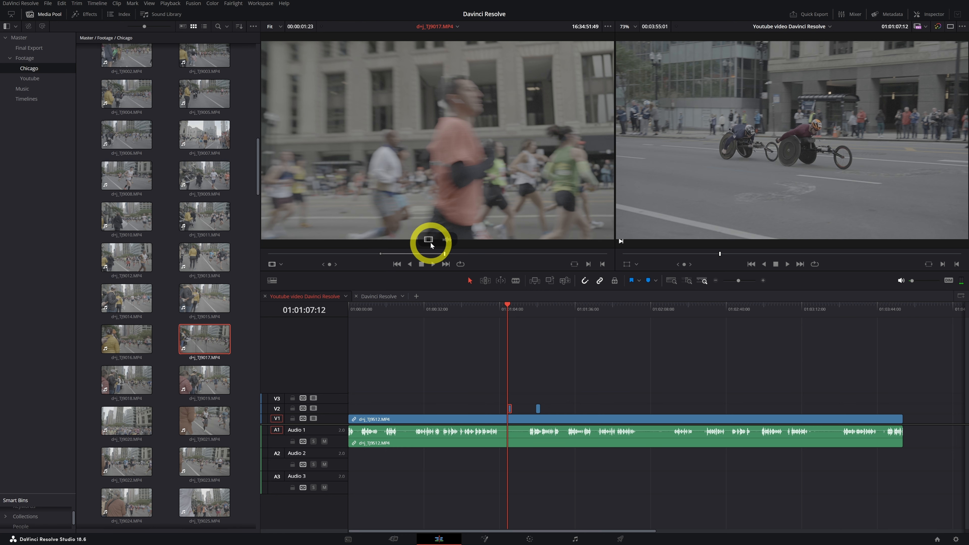
drag(430, 244, 574, 409)
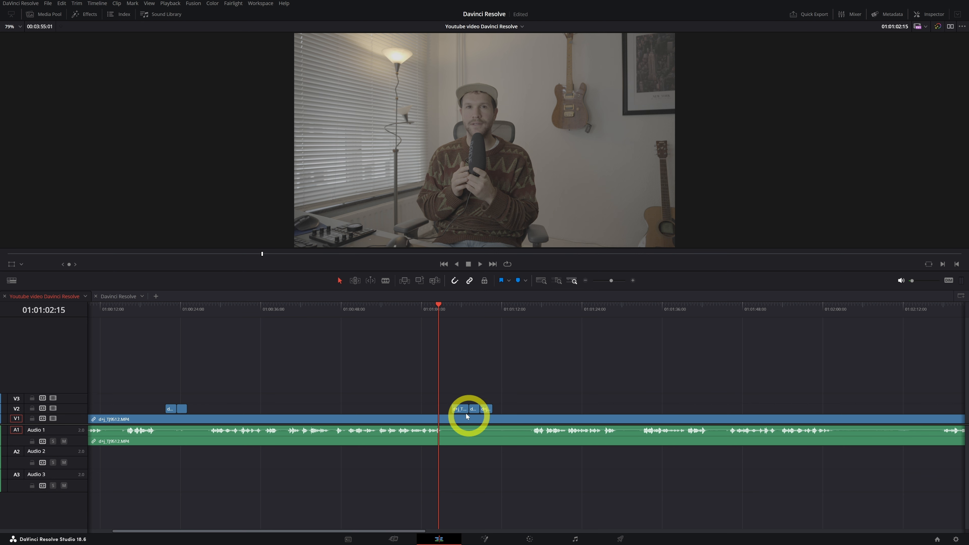
Step: Select the first of the three adjoining clips on V2 and activate blade edit mode
mouse_move(462, 411)
mouse_down()
mouse_move(485, 395)
mouse_move(504, 410)
mouse_move(465, 396)
mouse_move(456, 407)
mouse_up()
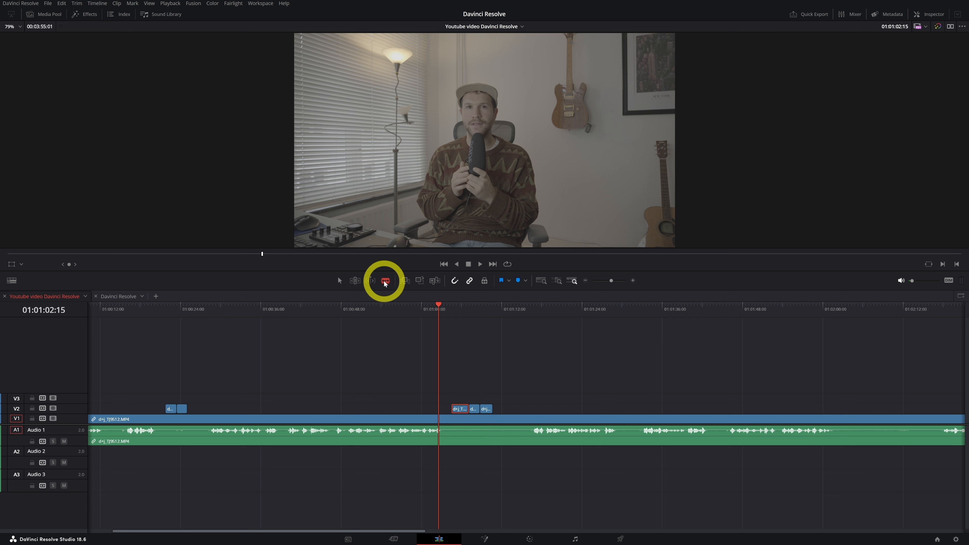
key(a)
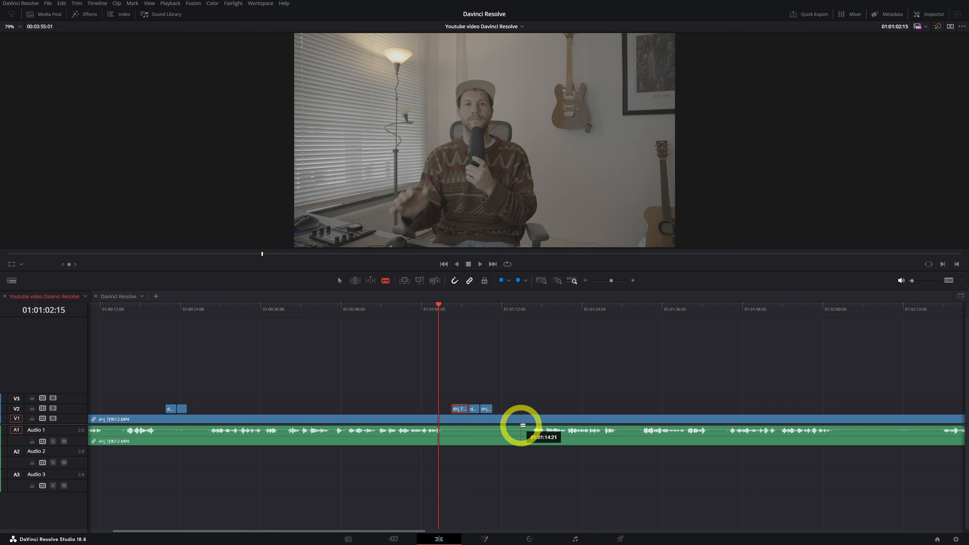
Step: Enlarge the Audio 1 track and split the linked d+j_TJ9512.MP4 video and audio at 01:02:01:18
scroll(522, 425, right, 10)
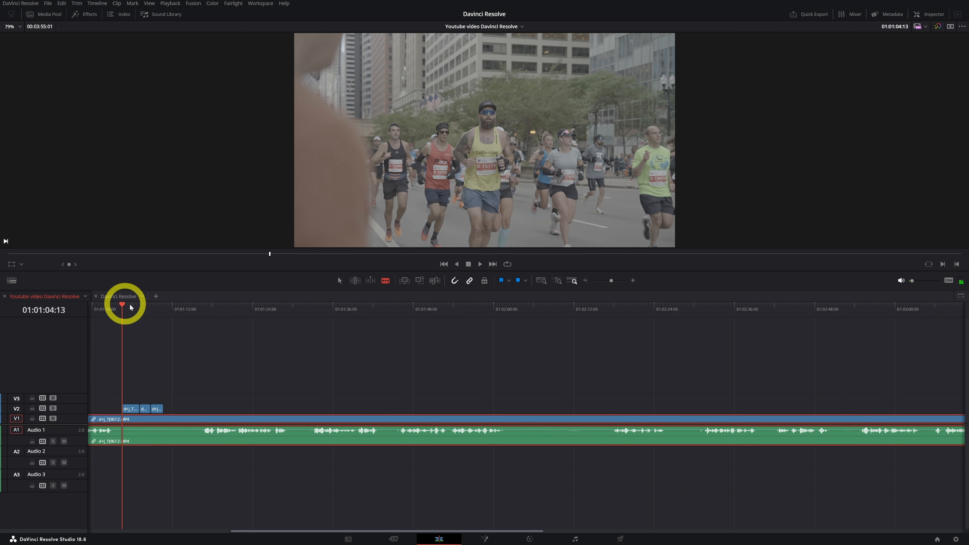
drag(126, 303, 508, 320)
drag(611, 281, 621, 280)
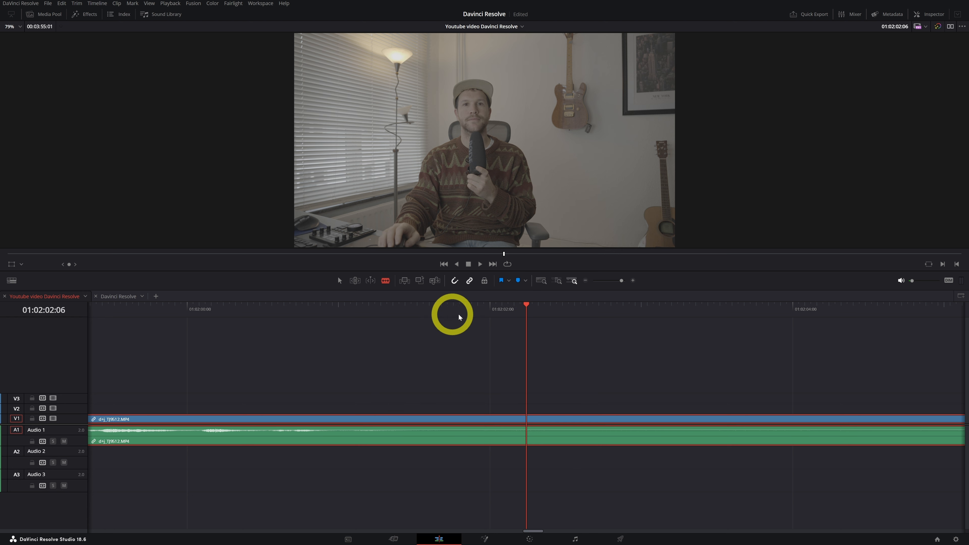
drag(76, 443, 77, 517)
click(471, 317)
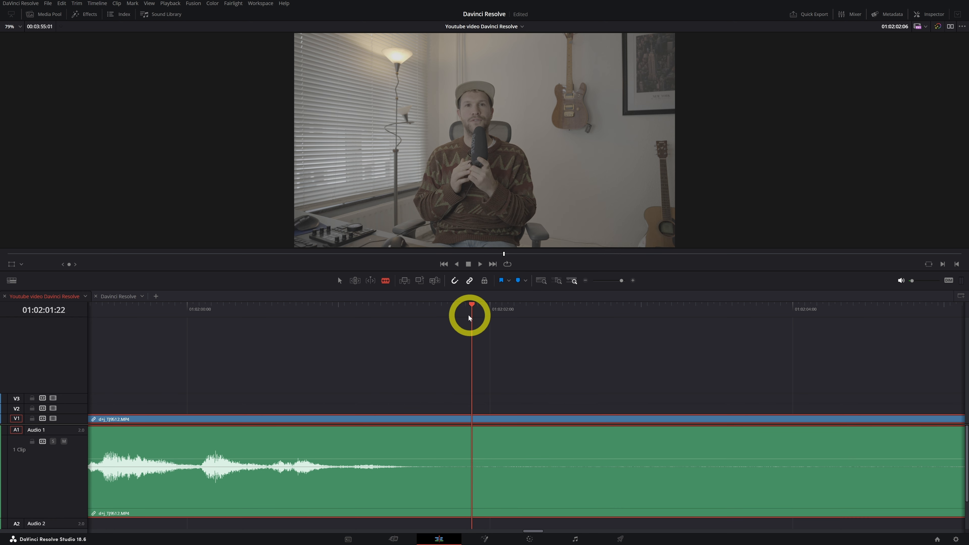
drag(469, 317, 446, 314)
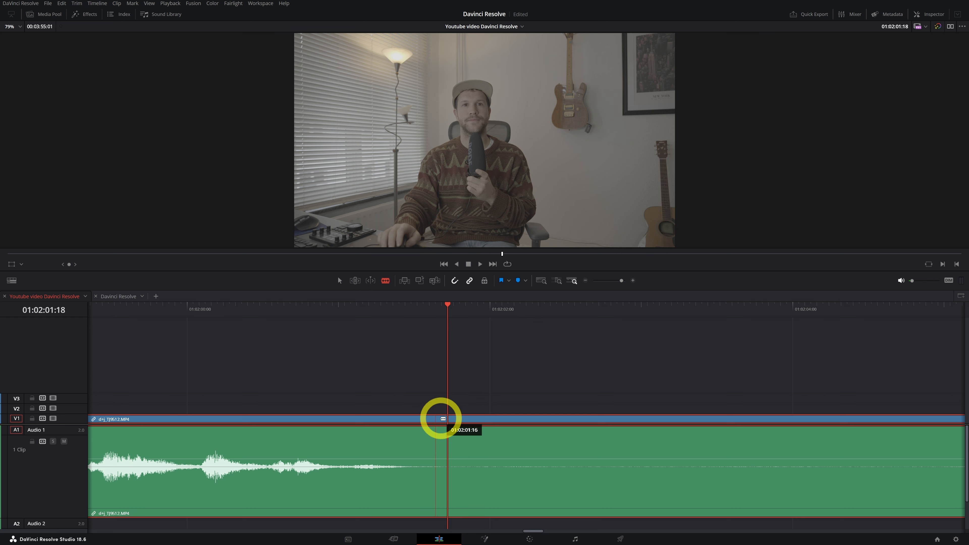
click(445, 418)
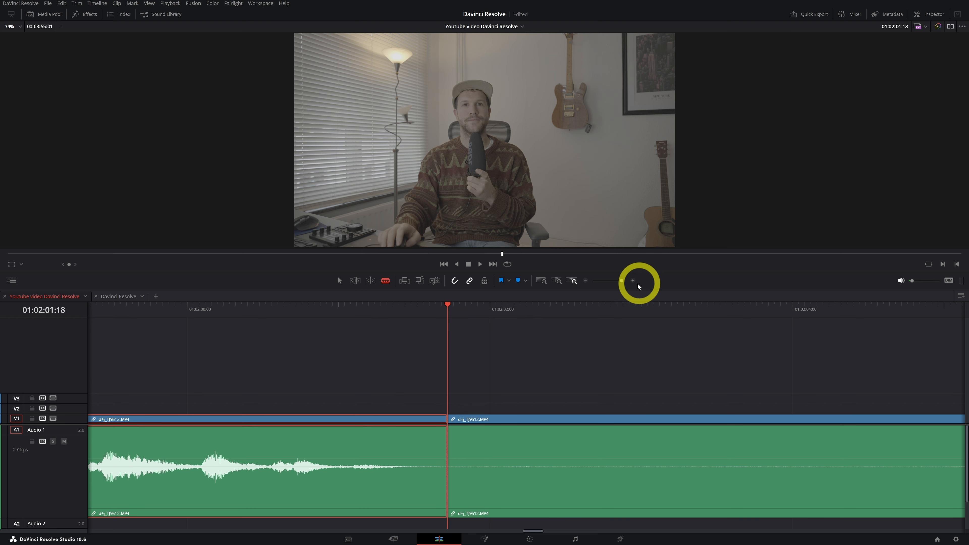
Step: Split the linked d+j_TJ9512.MP4 video and audio at 01:02:17:11, just before the speech resumes
drag(621, 281, 617, 281)
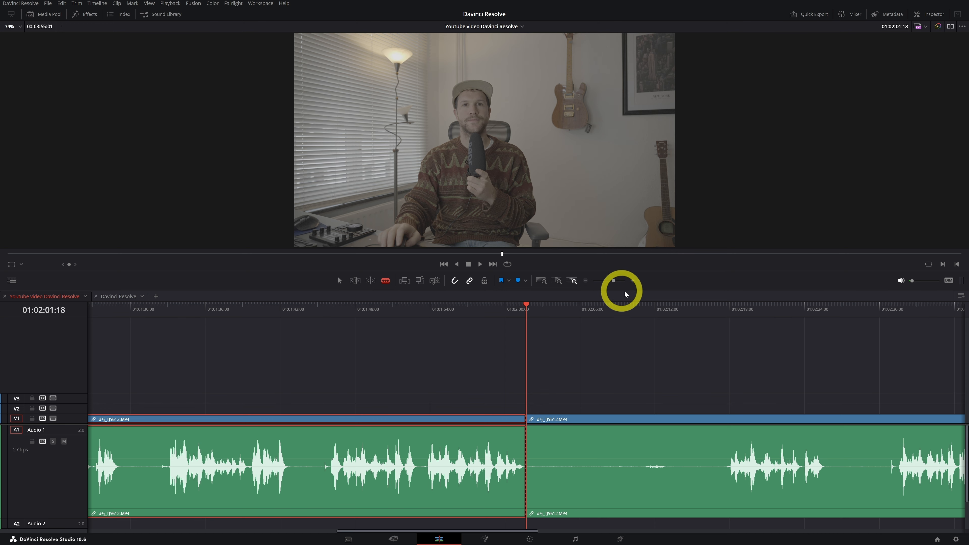
scroll(670, 357, right, 3)
drag(617, 316, 655, 304)
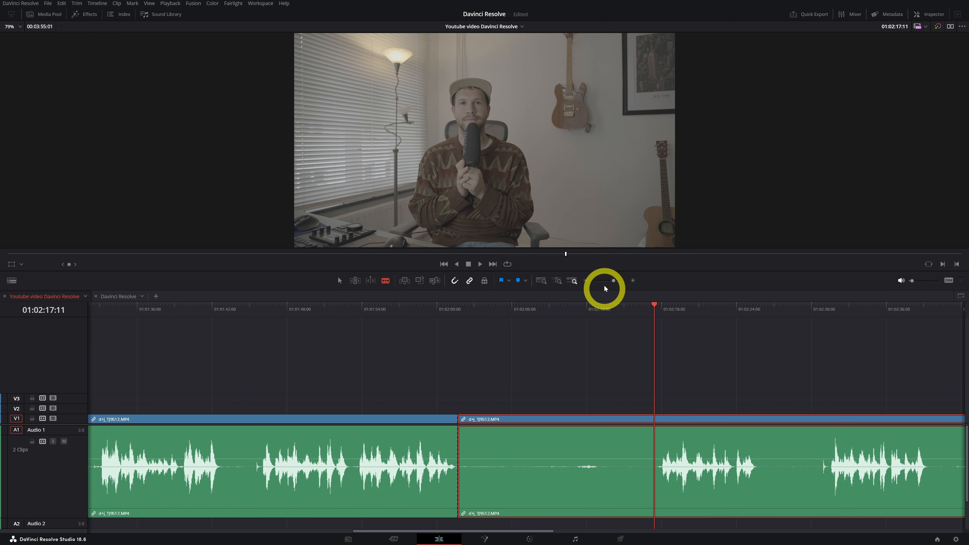
drag(613, 280, 620, 280)
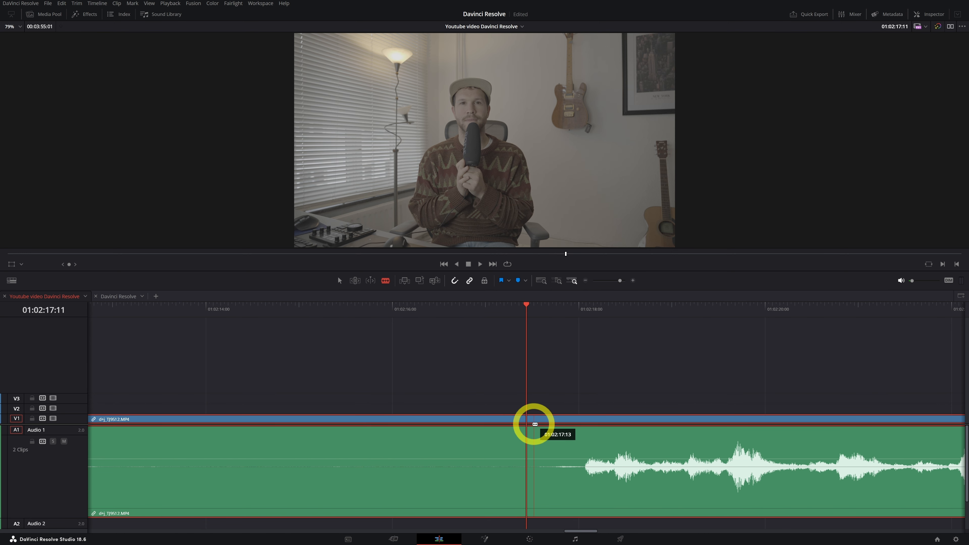
key(ctrl+b)
key(ctrl+minus)
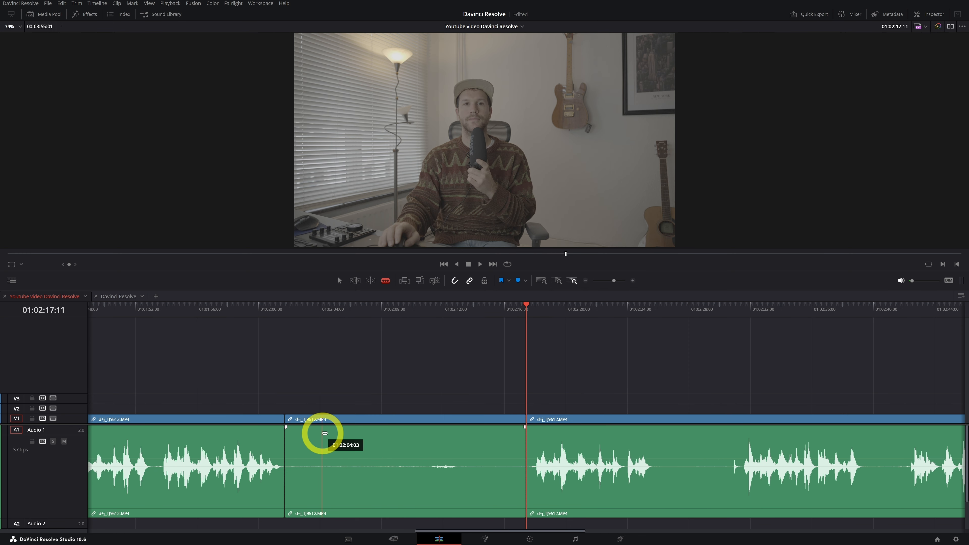
Step: Blade the silent d+j_TJ9512.MP4 section between 01:02:01:18 and 01:02:17:11 into ten short pieces
click(320, 433)
click(371, 434)
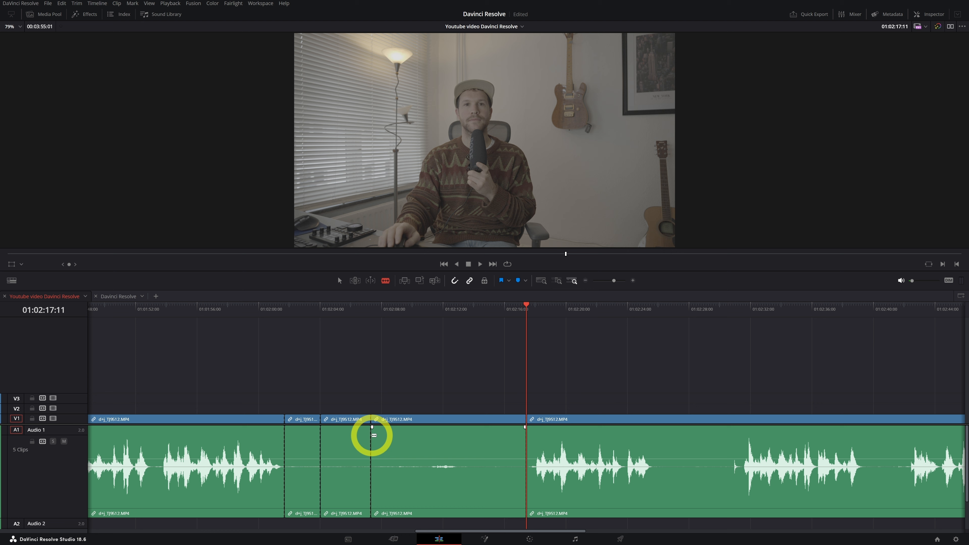
click(415, 441)
click(464, 435)
click(499, 437)
click(439, 441)
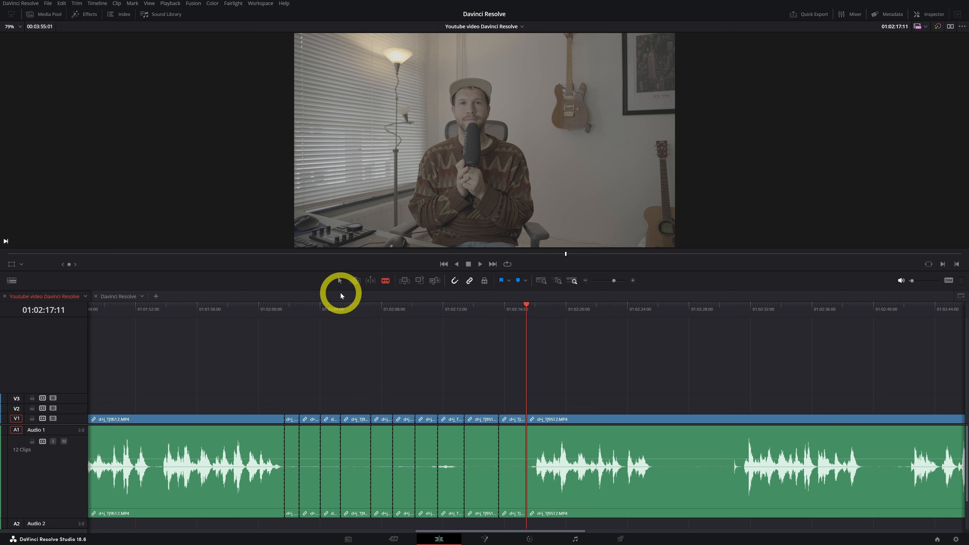
Step: Return to selection mode and cut the fourth short silent piece from V1 and Audio 1, leaving a gap
click(340, 282)
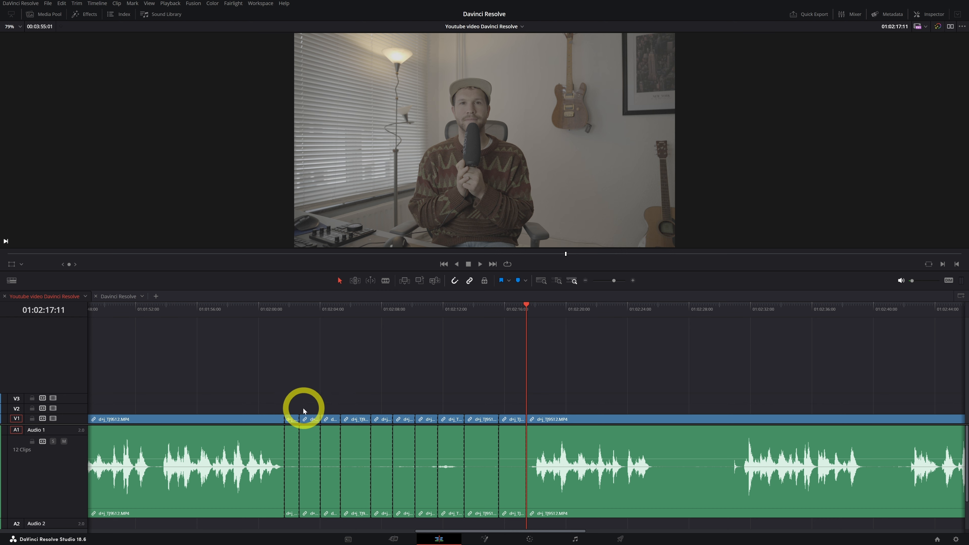
click(359, 420)
click(335, 354)
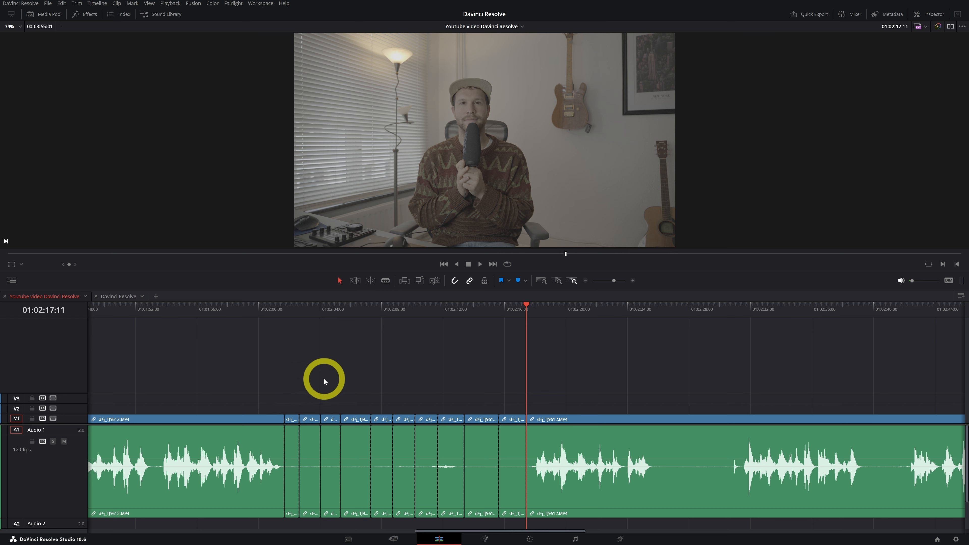
click(380, 420)
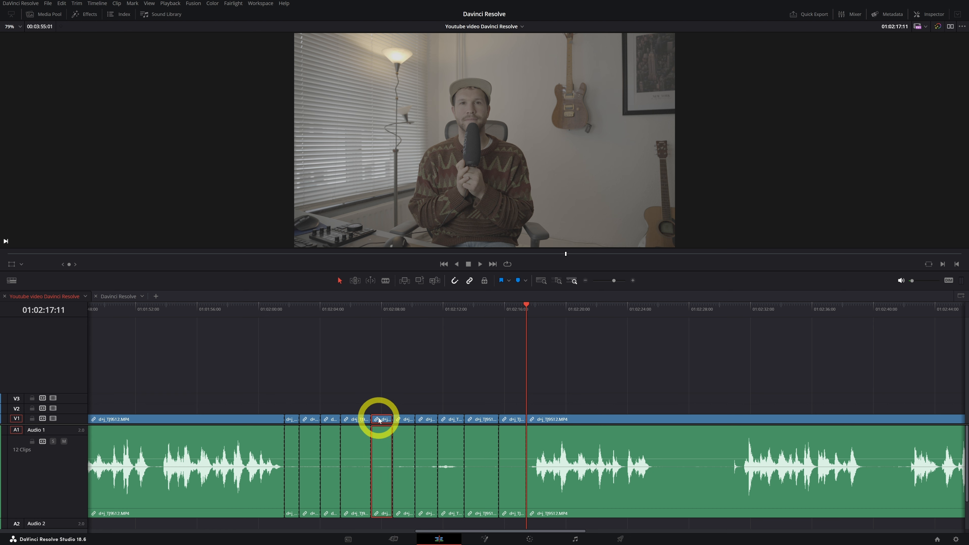
click(320, 353)
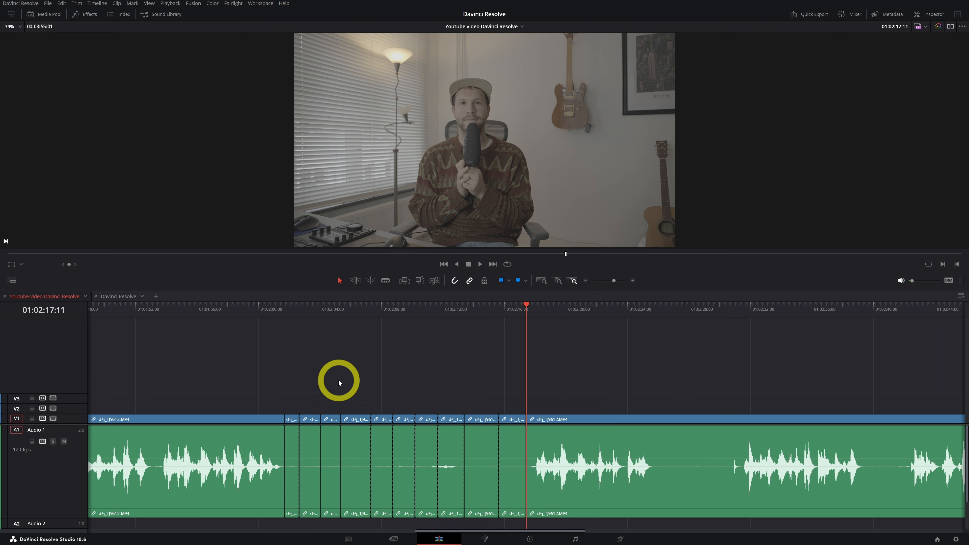
click(356, 421)
right_click(356, 421)
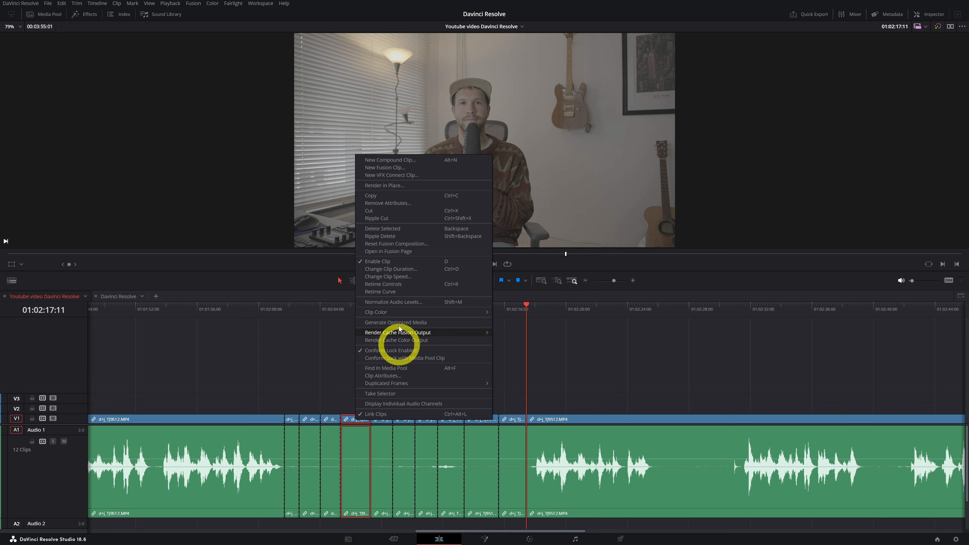
click(369, 211)
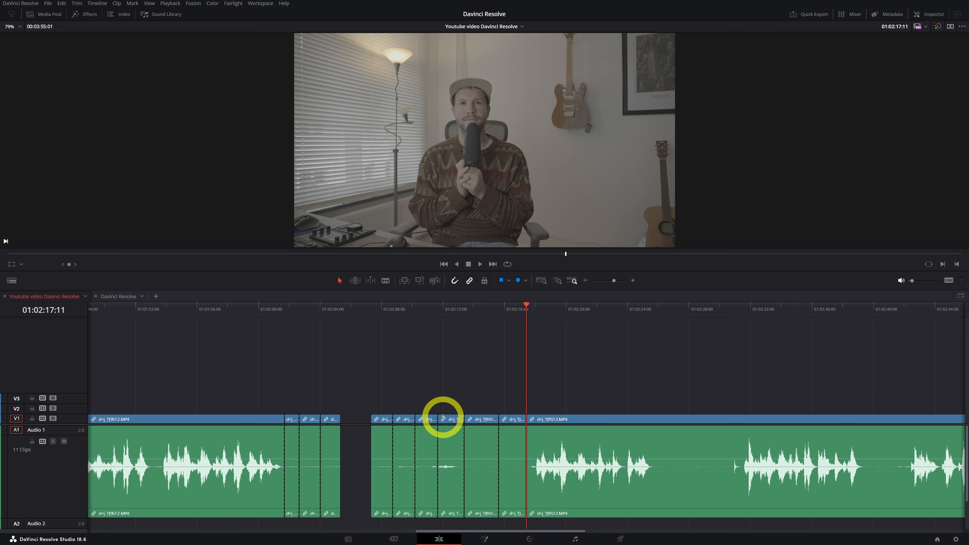
Step: Ripple cut the short linked piece with the faint sound around 01:02:12:00
click(449, 421)
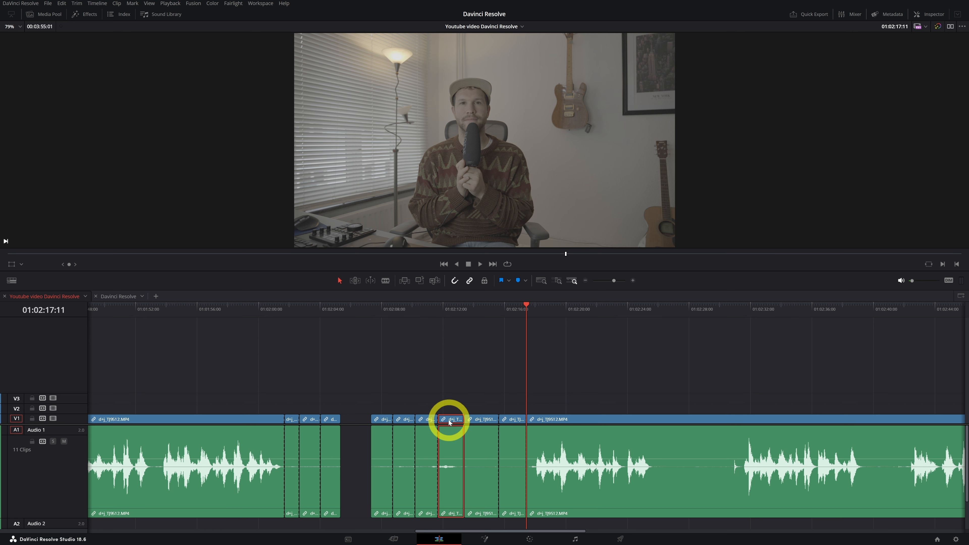
right_click(453, 420)
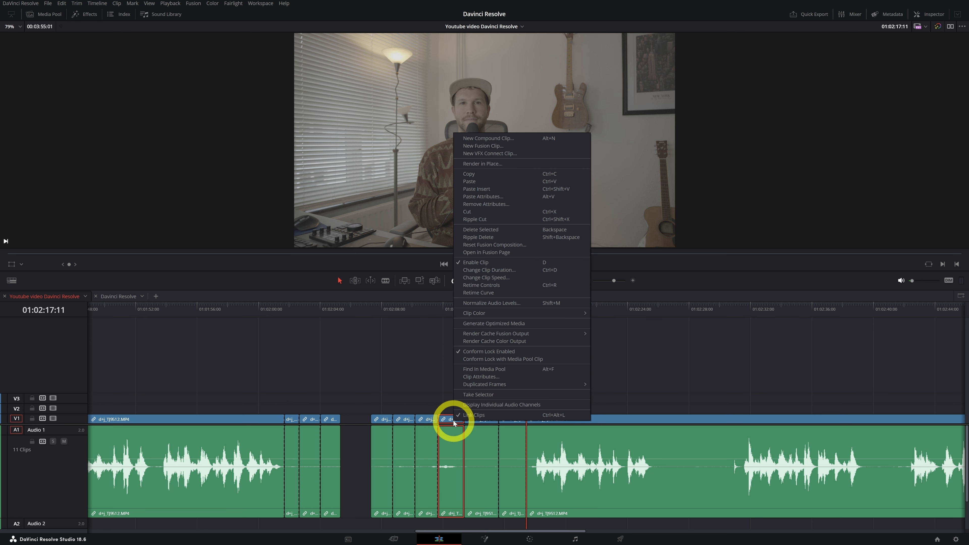
click(474, 219)
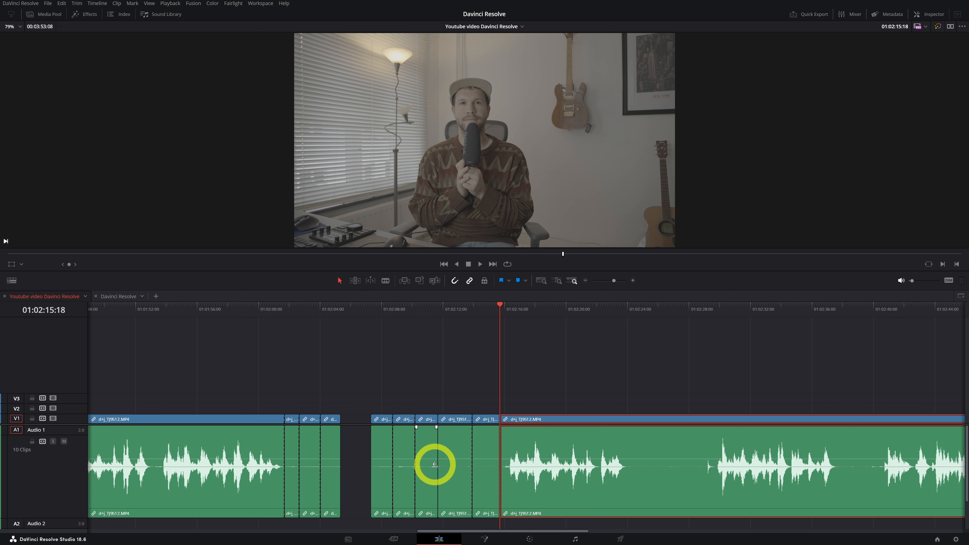
Step: Ripple delete the four short silent pieces before the next speech, keeping only the piece directly after the gap
click(429, 435)
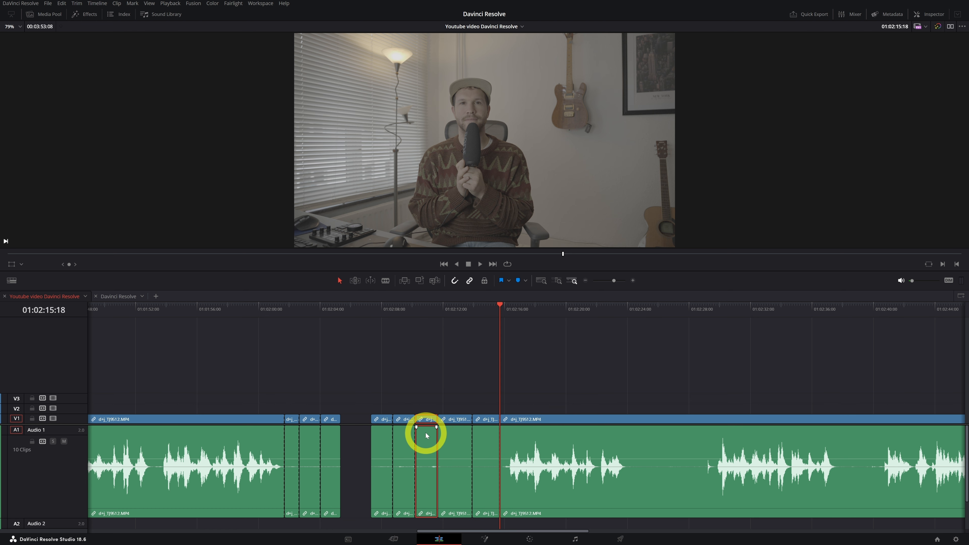
right_click(426, 435)
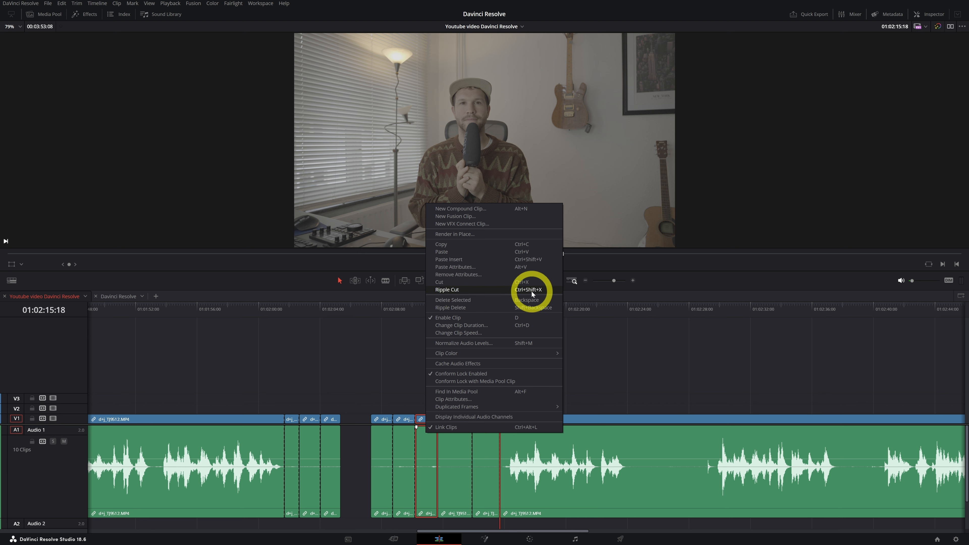
click(423, 450)
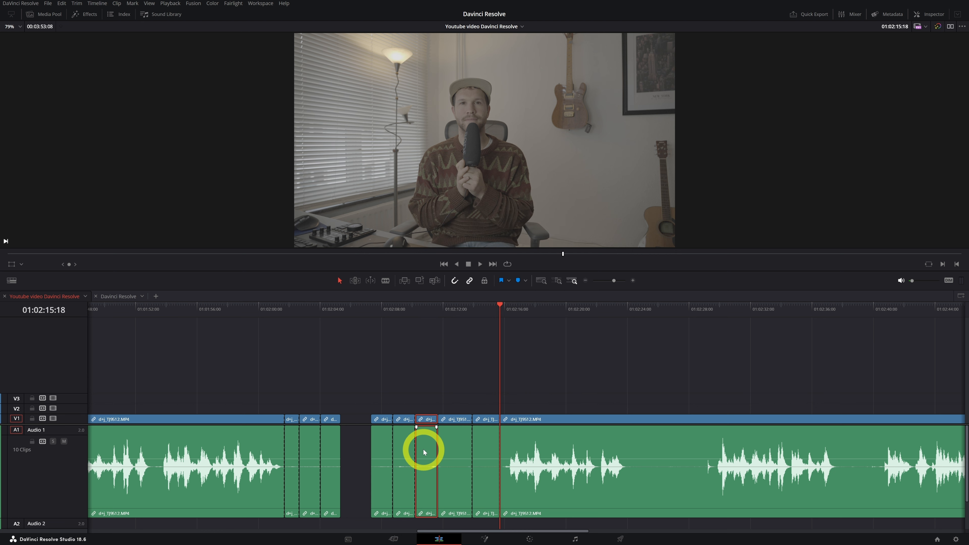
key(Delete)
click(424, 445)
key(Delete)
click(404, 437)
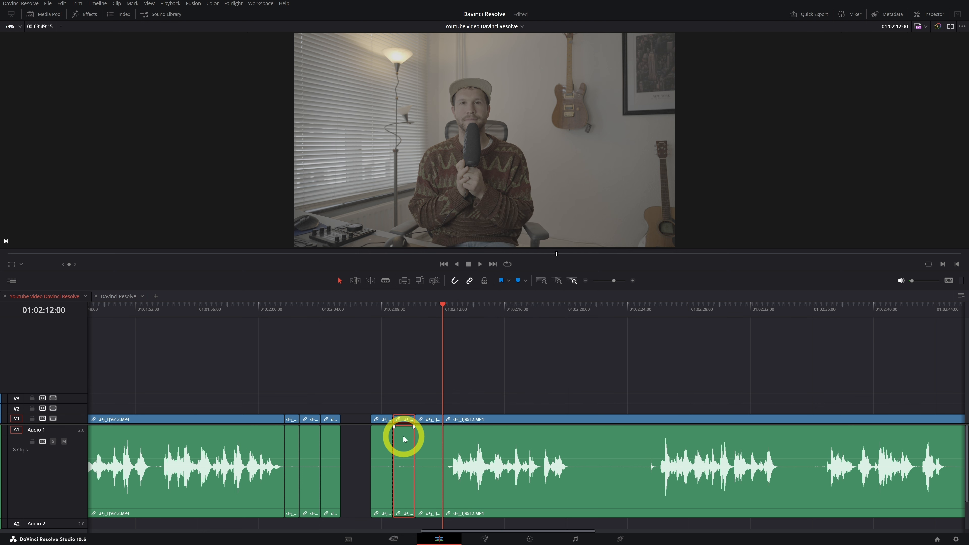
key(Delete)
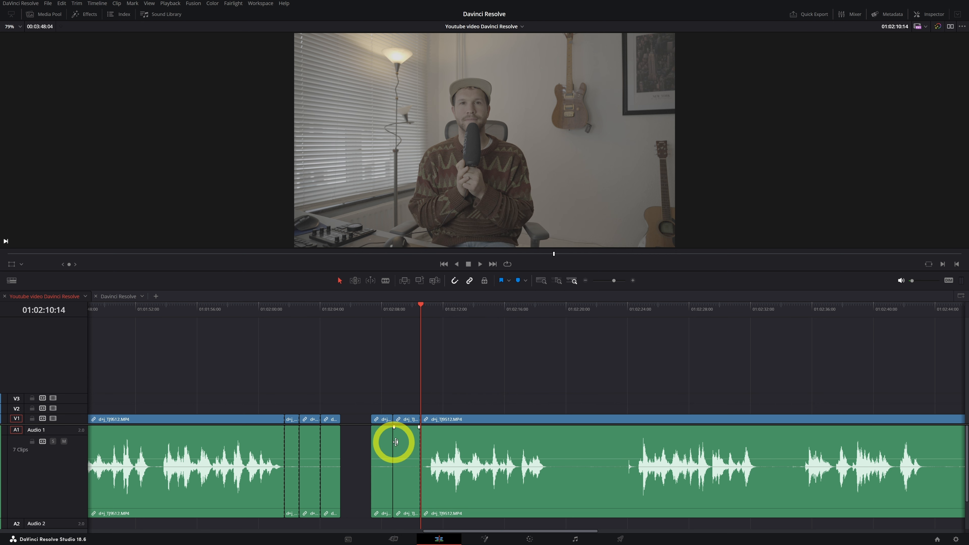
key(Delete)
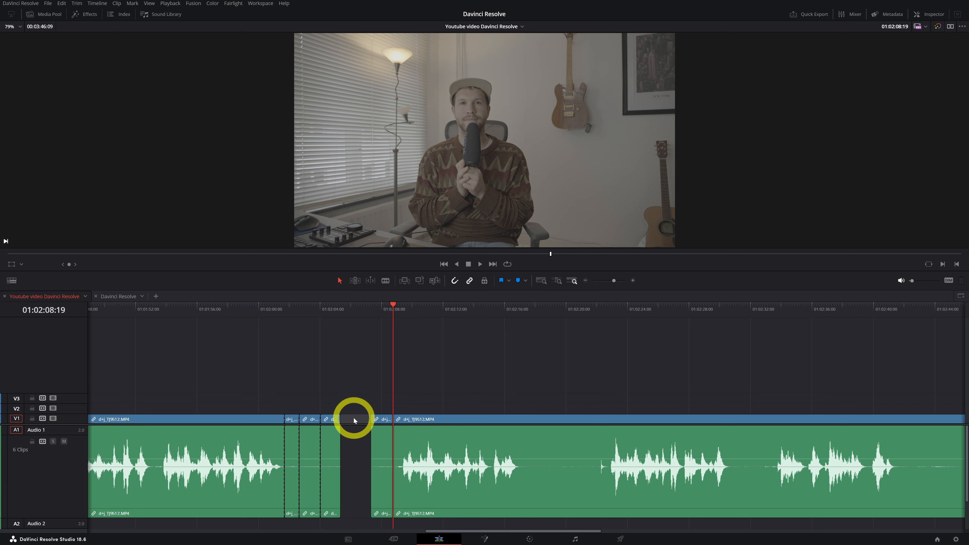
Step: Close the gap between the silent pieces and ripple delete the four remaining ones together
key(Delete)
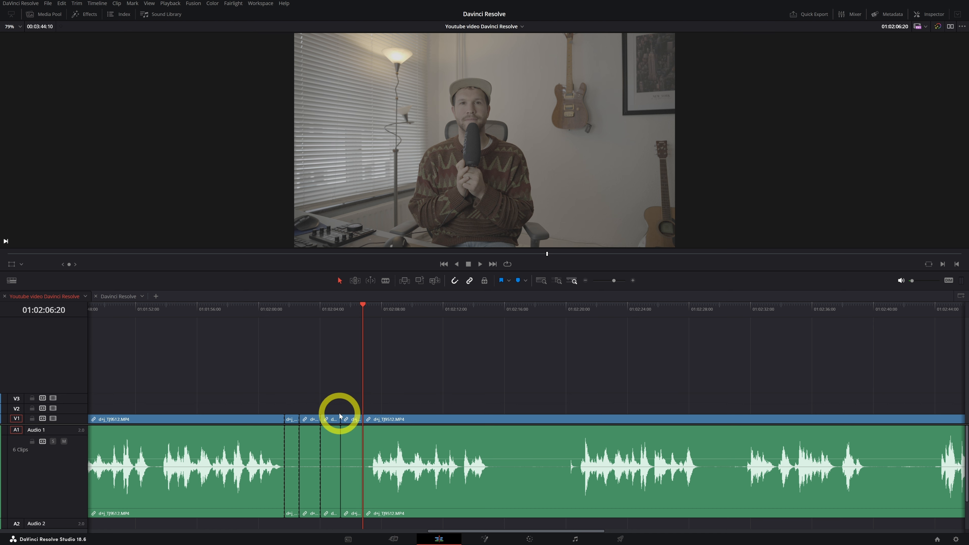
drag(292, 406, 352, 461)
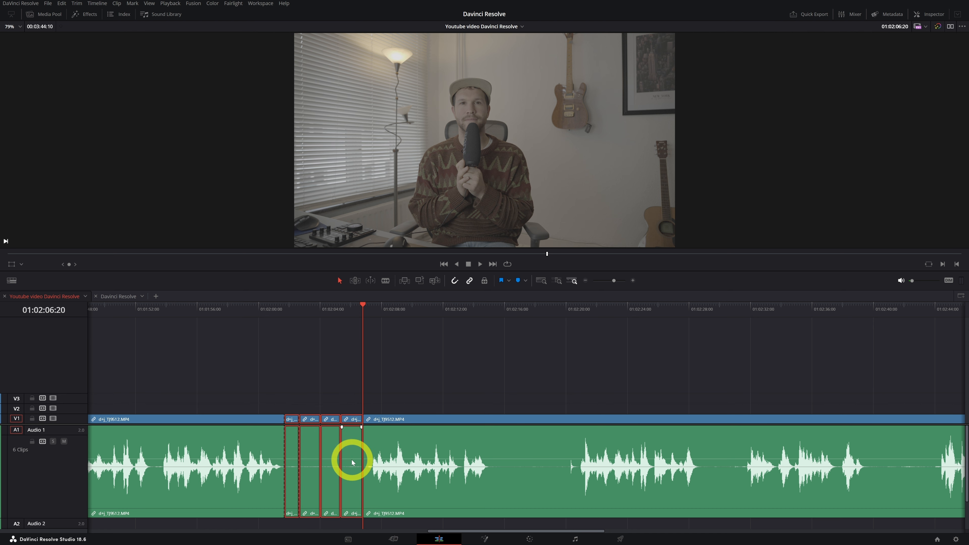
key(Delete)
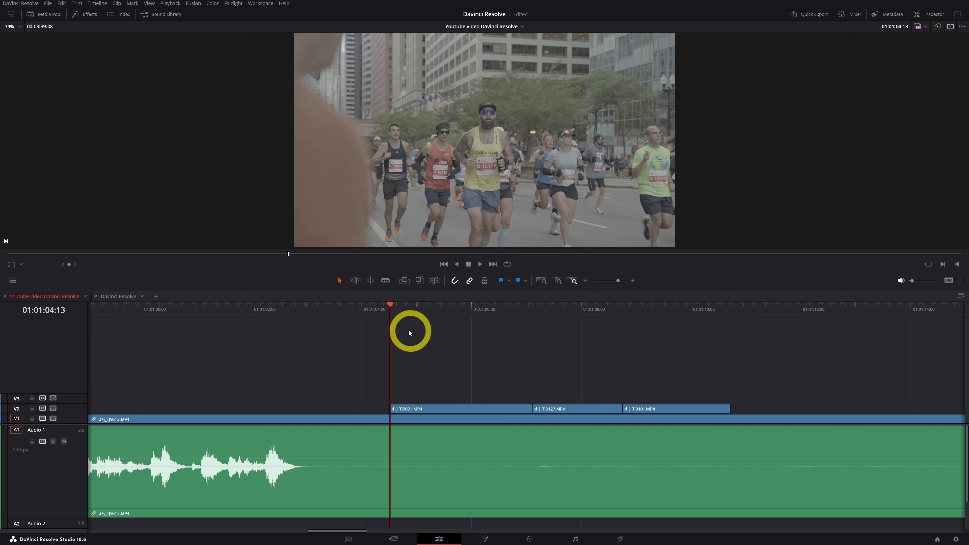
Step: Trim the end of d+j_TJ9021.MP4 on V2 back to 01:01:06:17 and shorten the clip's start
drag(393, 313, 509, 309)
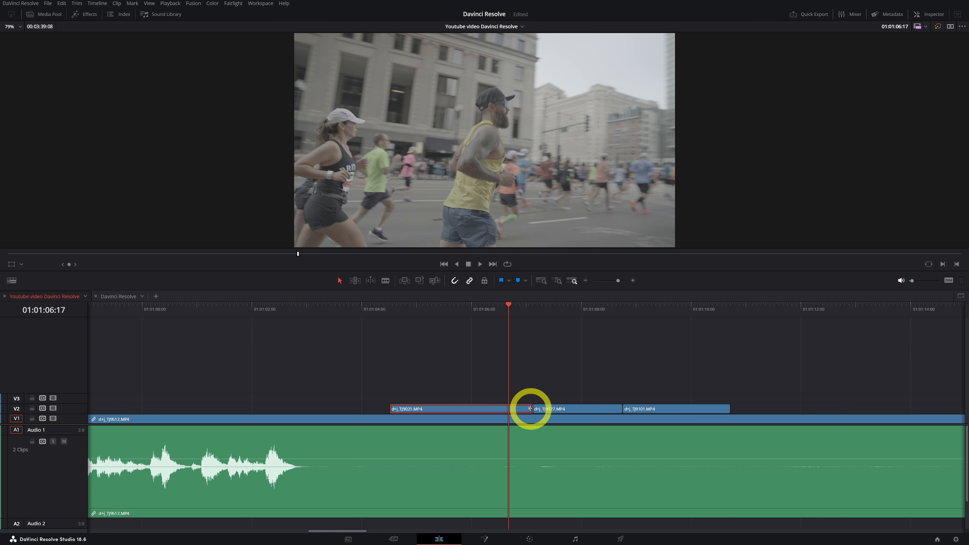
drag(530, 409, 508, 407)
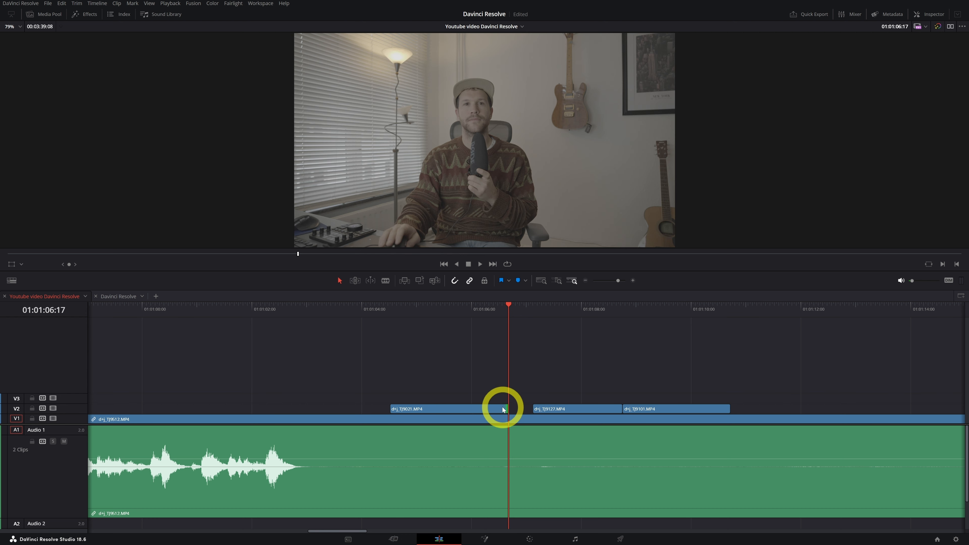
drag(487, 311, 419, 315)
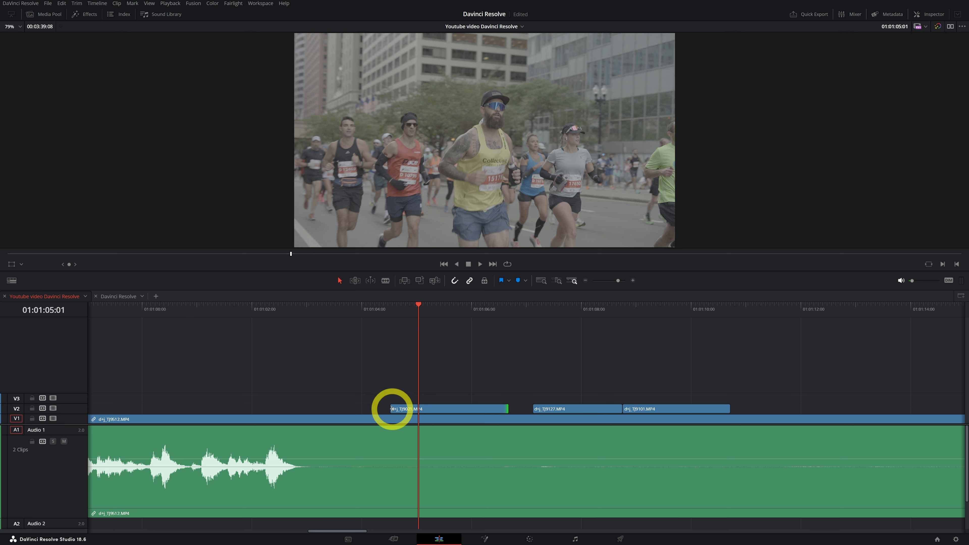
drag(392, 409, 460, 410)
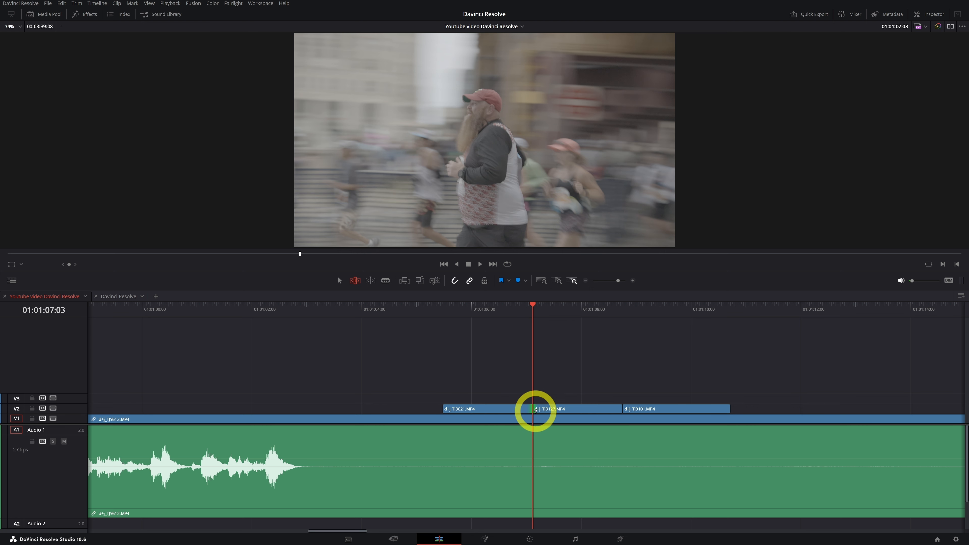
Step: In trim edit mode, roll the cut between d+j_TJ9021.MP4 and d+j_TJ9127.MP4 to about 01:01:07:13 and play it back
drag(531, 409, 534, 409)
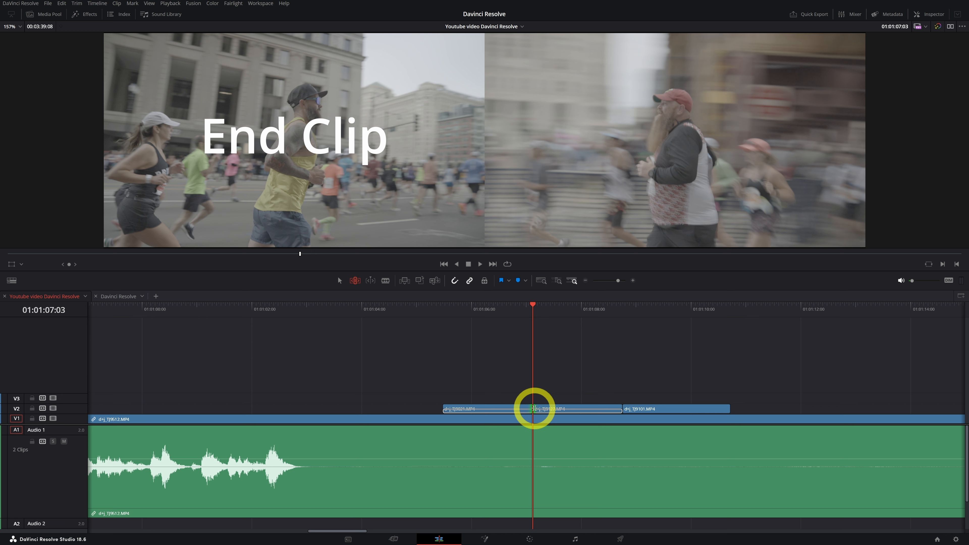
drag(534, 409, 534, 409)
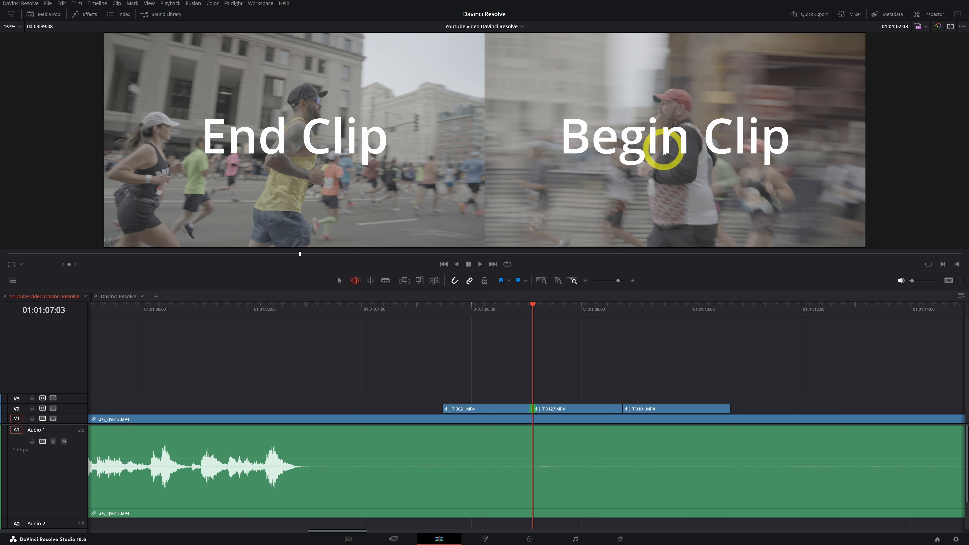
click(532, 408)
drag(532, 407, 554, 402)
click(477, 314)
key(space)
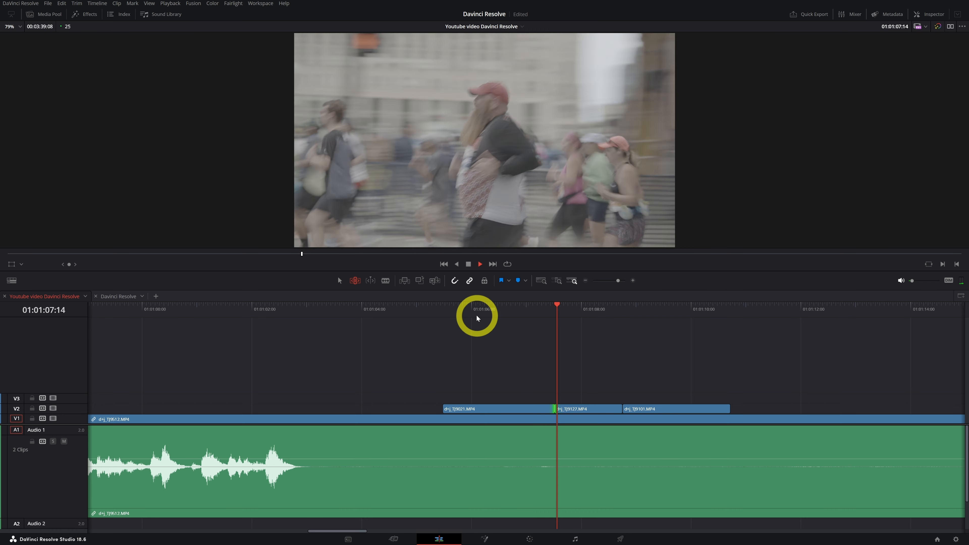
key(space)
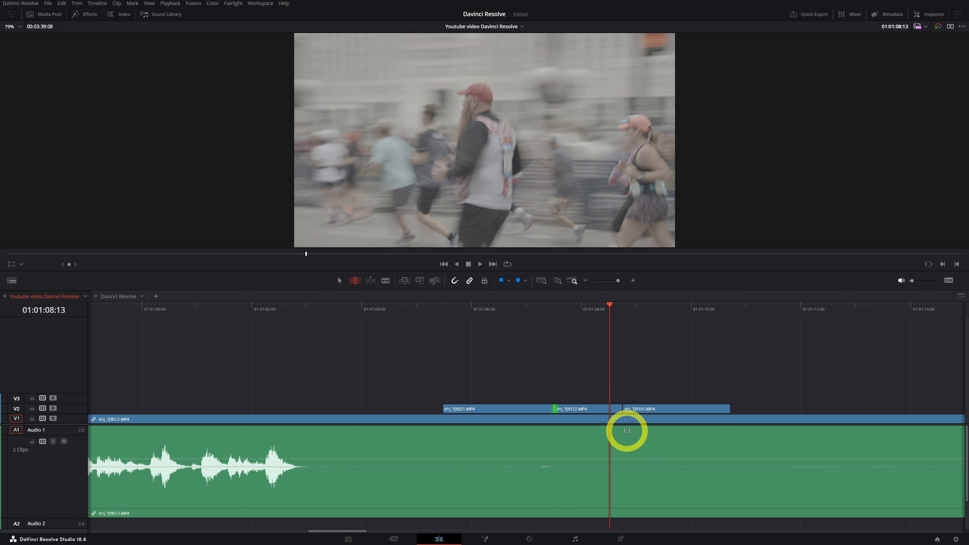
Step: Roll the cut between d+j_TJ9127.MP4 and d+j_TJ9101.MP4 to about 01:01:09:01 and play back the edit
drag(626, 408, 641, 407)
key(space)
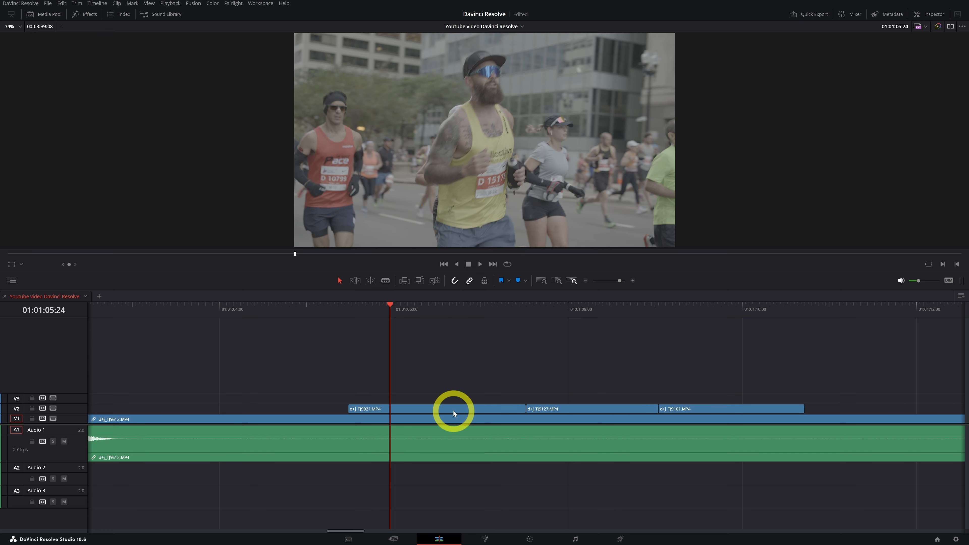
Step: Shift d+j_TJ9021.MP4 slightly earlier on V2 and return it flush against d+j_TJ9127.MP4
drag(454, 411, 429, 405)
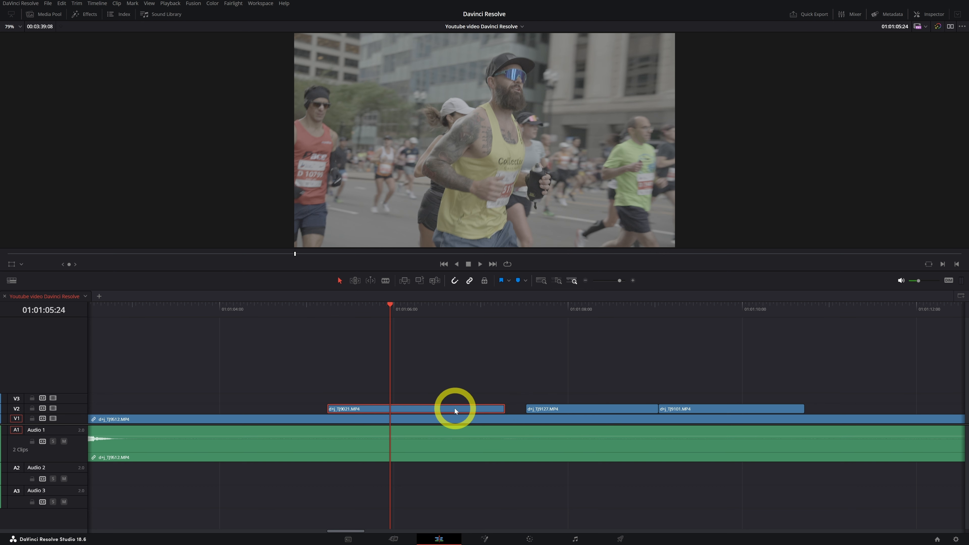
drag(456, 408, 472, 405)
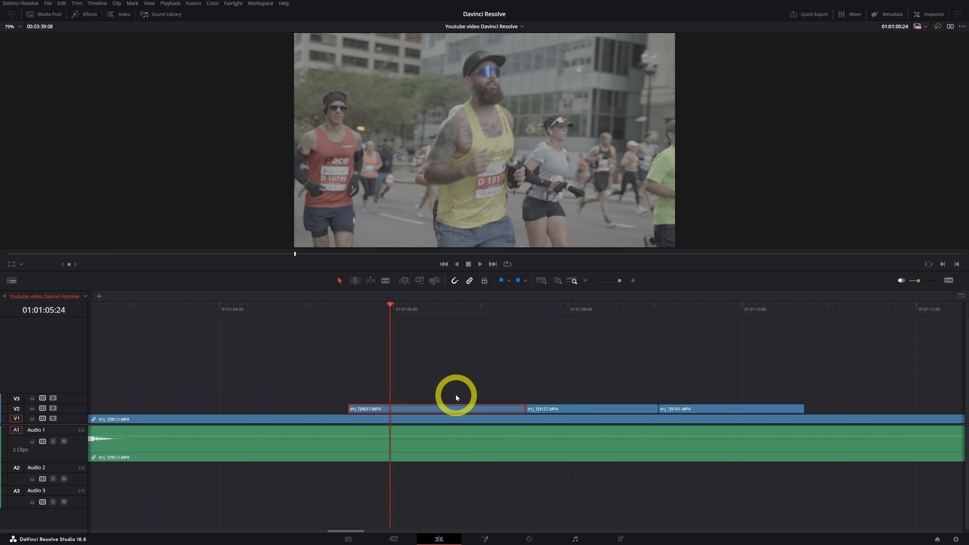
Step: Try moving d+j_TJ9021.MP4 up to V4 and along the timeline, and return it to its place on V2
scroll(456, 394, right, 3)
drag(389, 409, 411, 374)
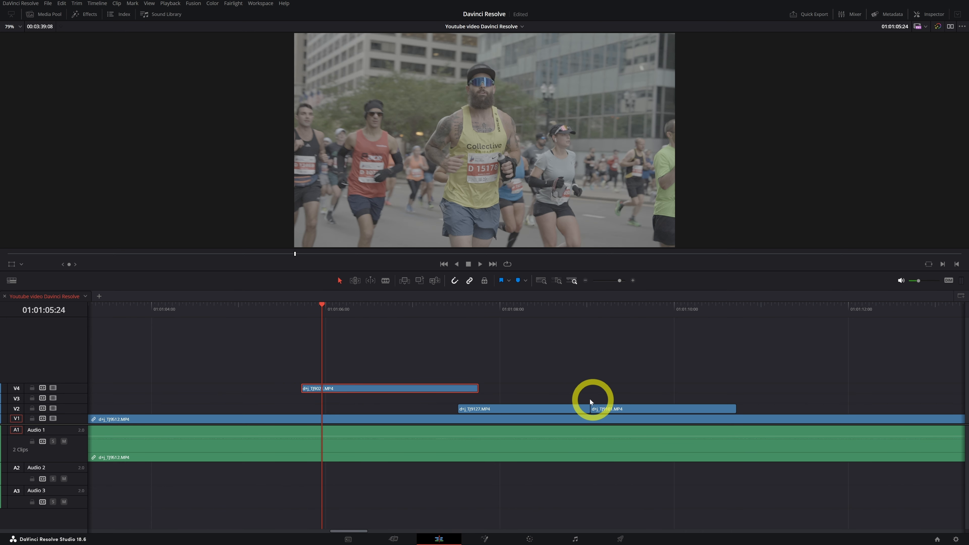
drag(459, 390, 893, 408)
mouse_move(818, 412)
mouse_down()
mouse_move(424, 373)
mouse_move(359, 409)
mouse_up()
scroll(364, 405, left, 3)
drag(359, 309, 349, 310)
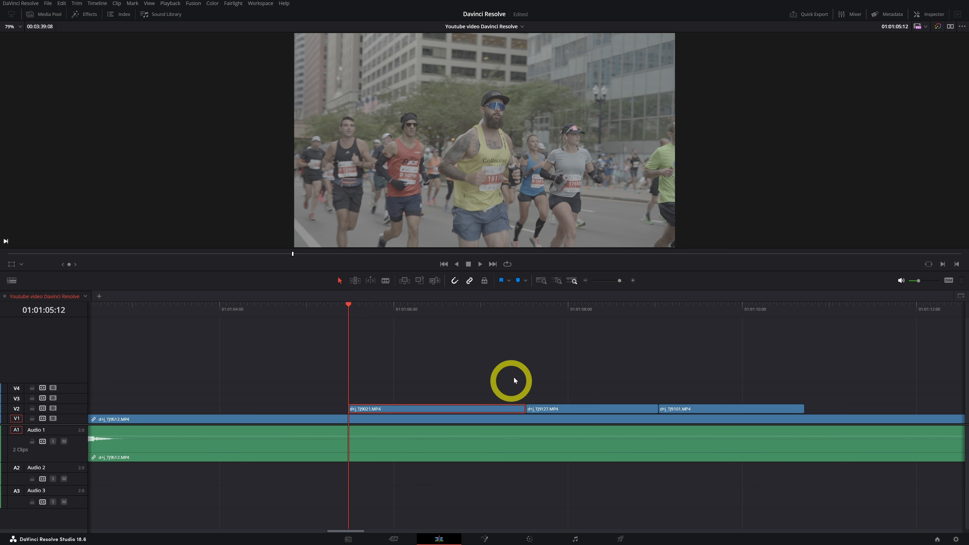
Step: Move d+j_TJ9021.MP4 up to V3 with its end snapped to the start of d+j_TJ9127.MP4
drag(523, 312, 516, 312)
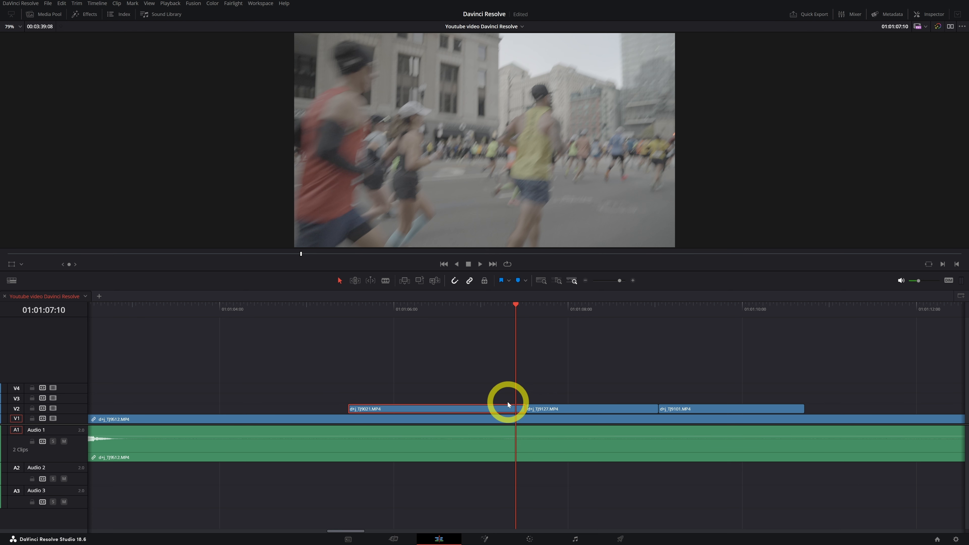
drag(496, 409, 506, 395)
scroll(505, 394, up, 3)
scroll(600, 328, up, 3)
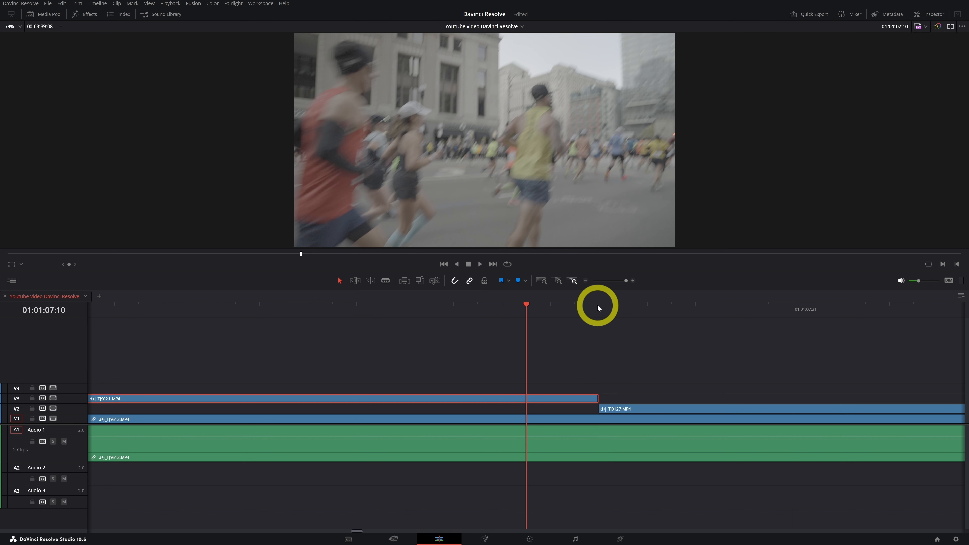
drag(626, 401, 602, 396)
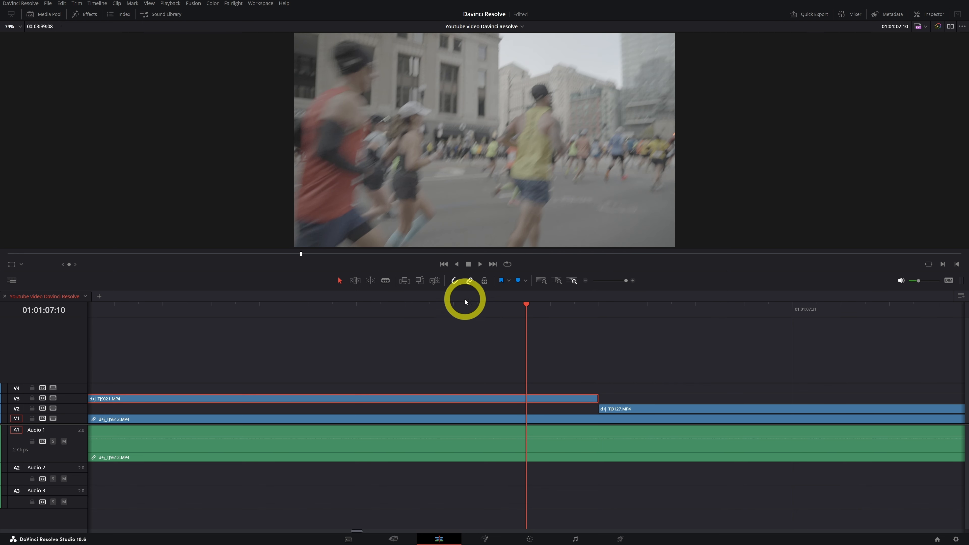
Step: Turn off snapping and adjust d+j_TJ9021.MP4 on V3 so its end reaches 01:01:07:14, overlapping d+j_TJ9127.MP4
click(454, 282)
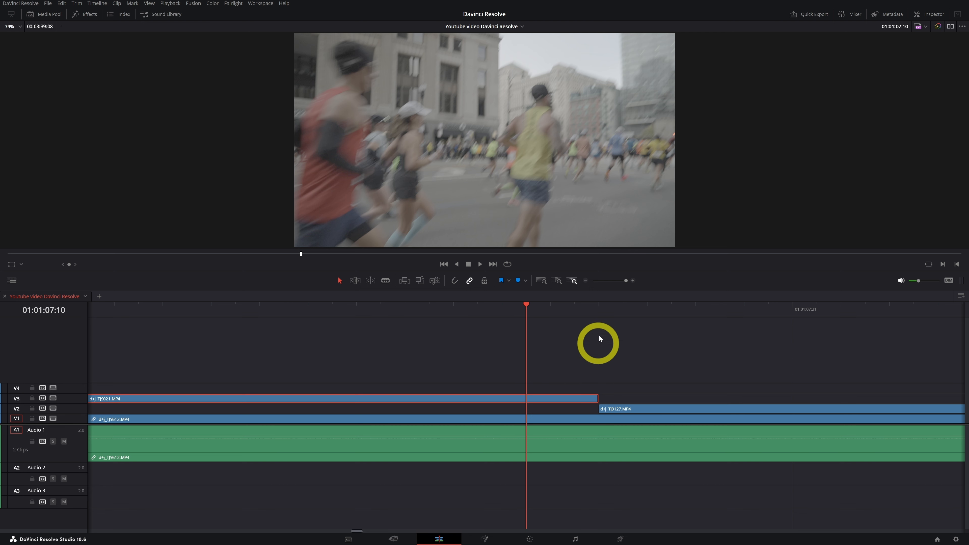
drag(594, 306, 624, 304)
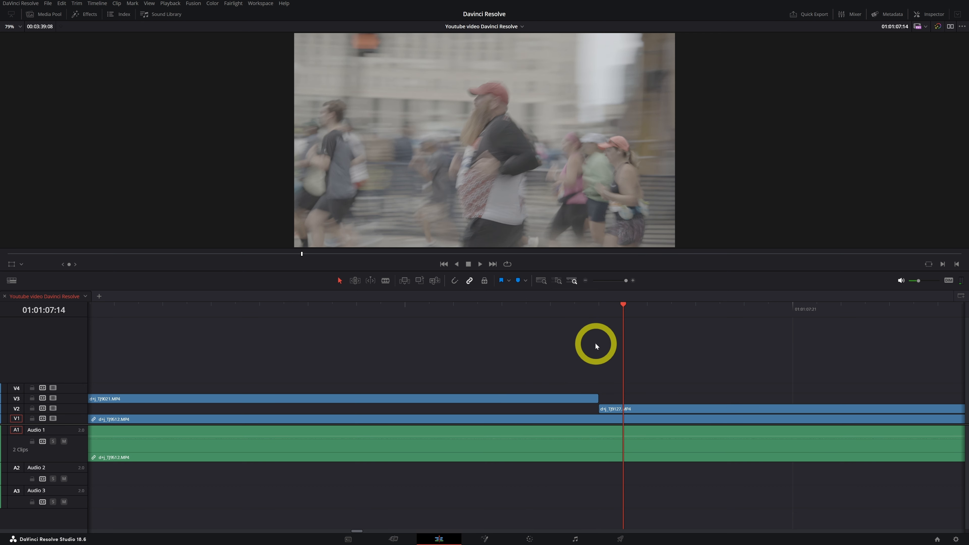
drag(573, 400, 611, 395)
drag(629, 309, 650, 306)
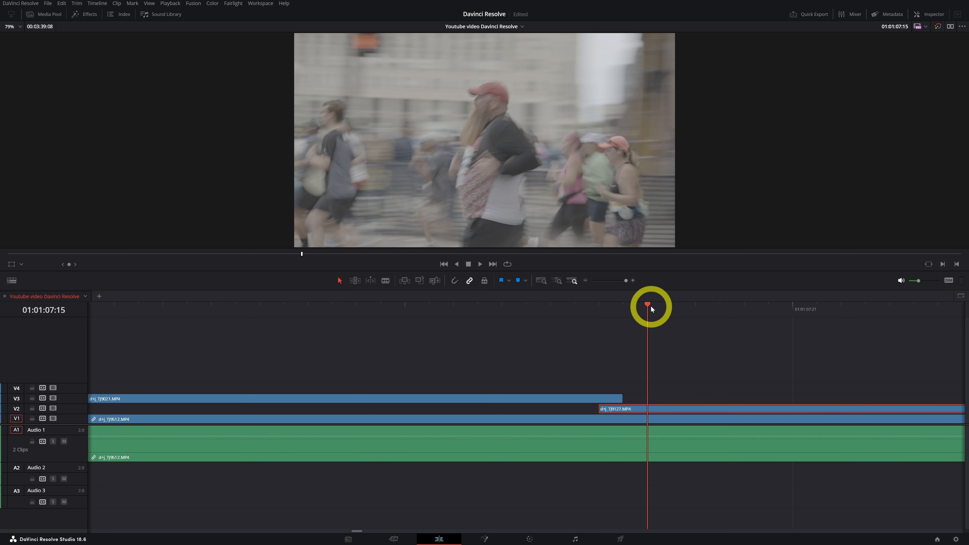
drag(610, 394, 618, 395)
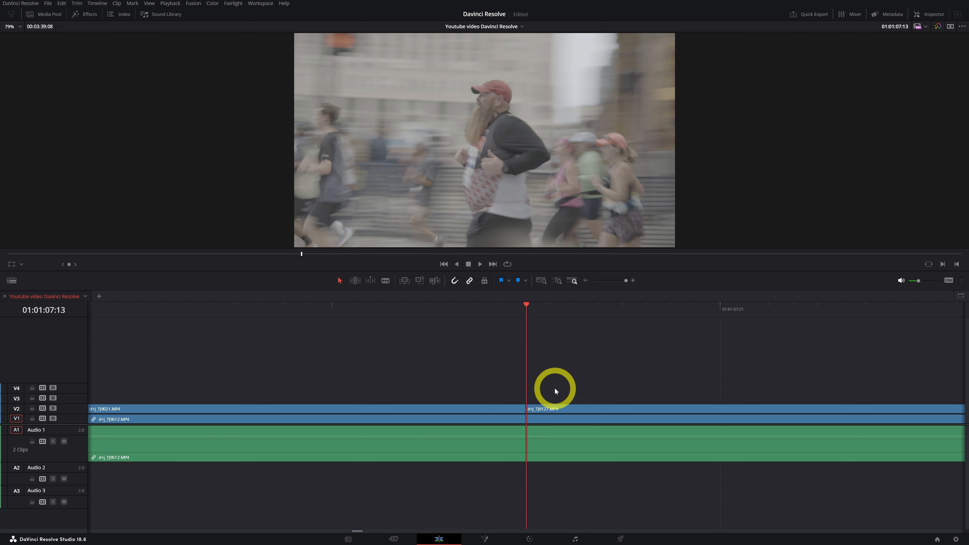
Step: View the timeline in Detail Zoom and Full Extent Zoom, and compare the picture at 01:01:04:21 and 01:01:05:17
click(558, 281)
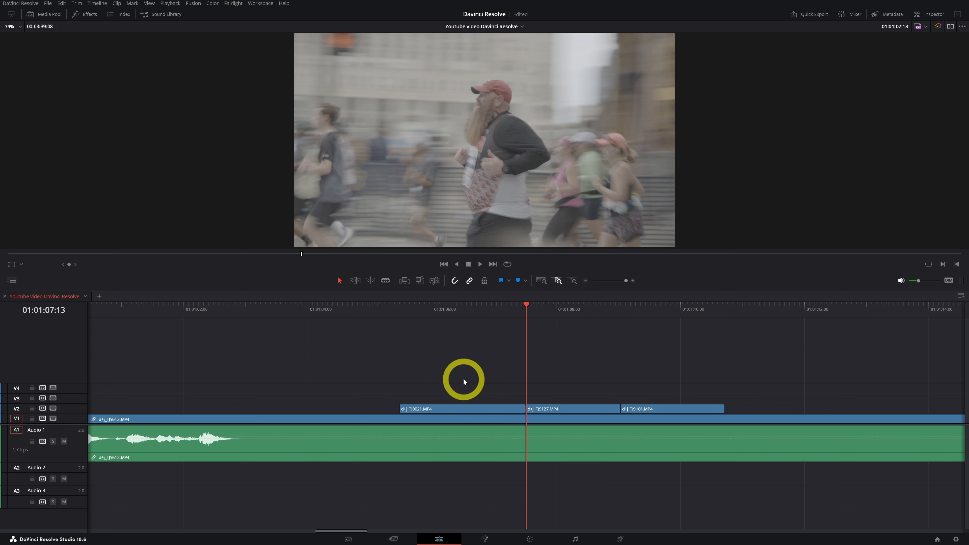
click(541, 281)
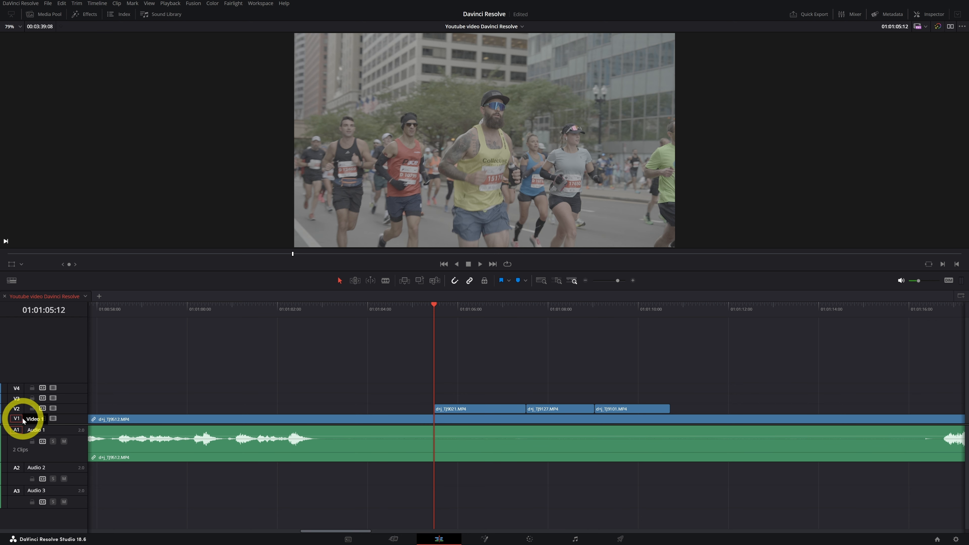
drag(425, 315, 406, 319)
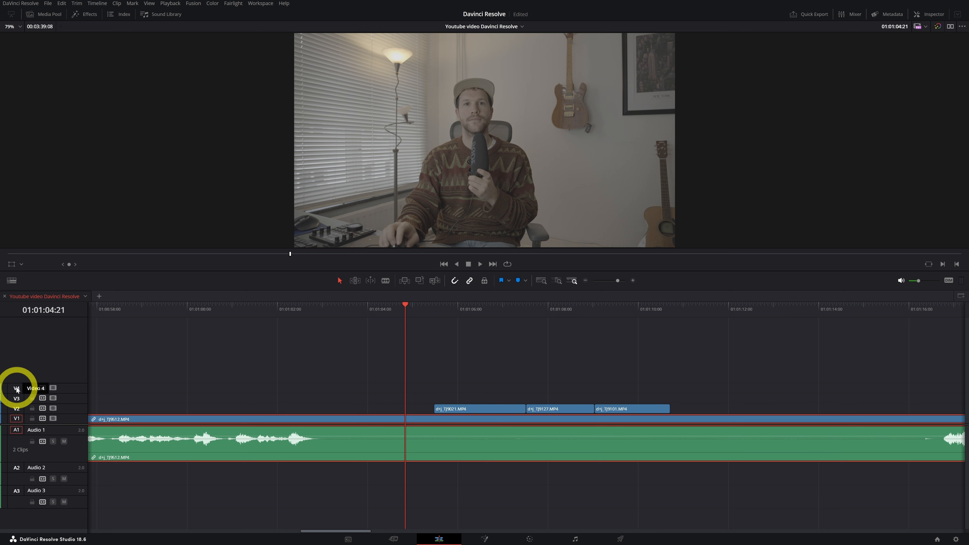
click(443, 313)
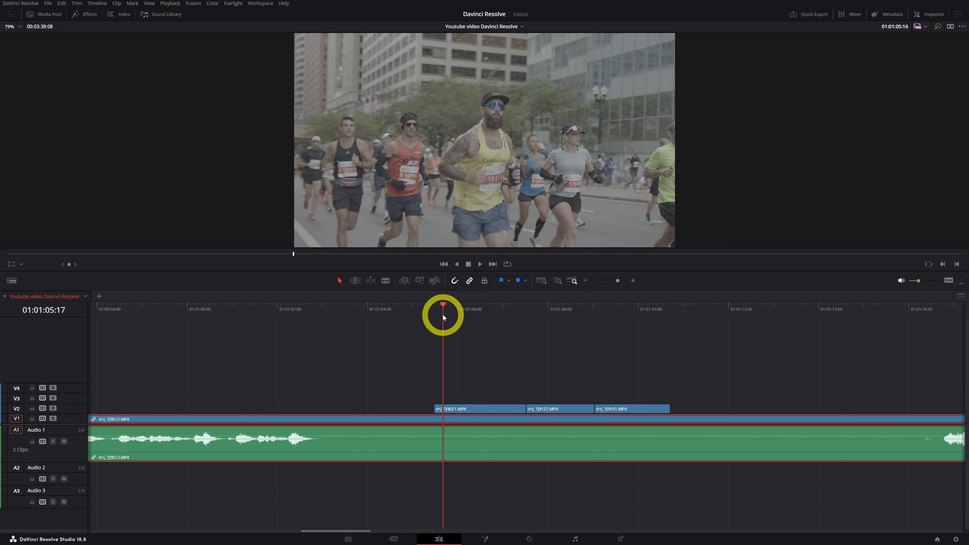
Step: Disable video track V2, scrub across the start of the B-roll, and re-enable the track
click(466, 410)
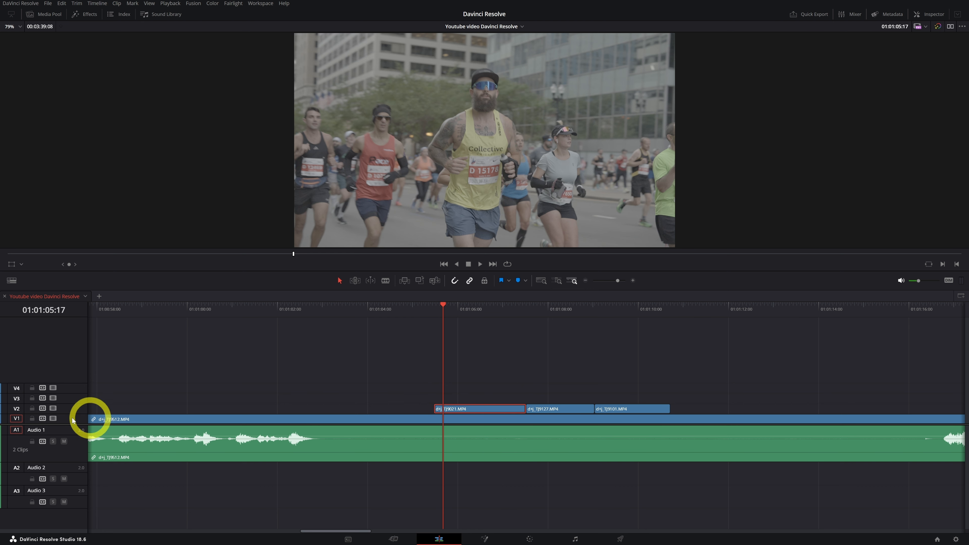
click(53, 409)
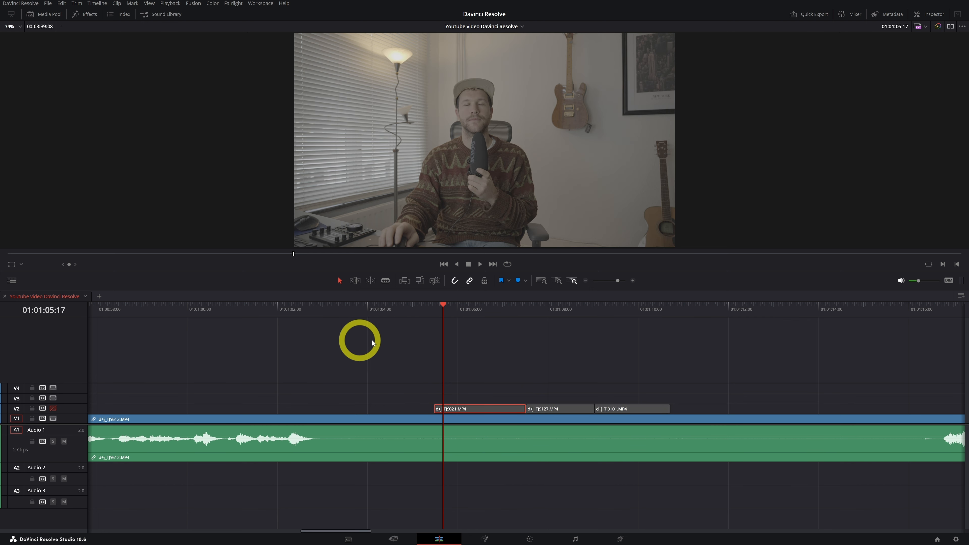
drag(465, 317, 432, 330)
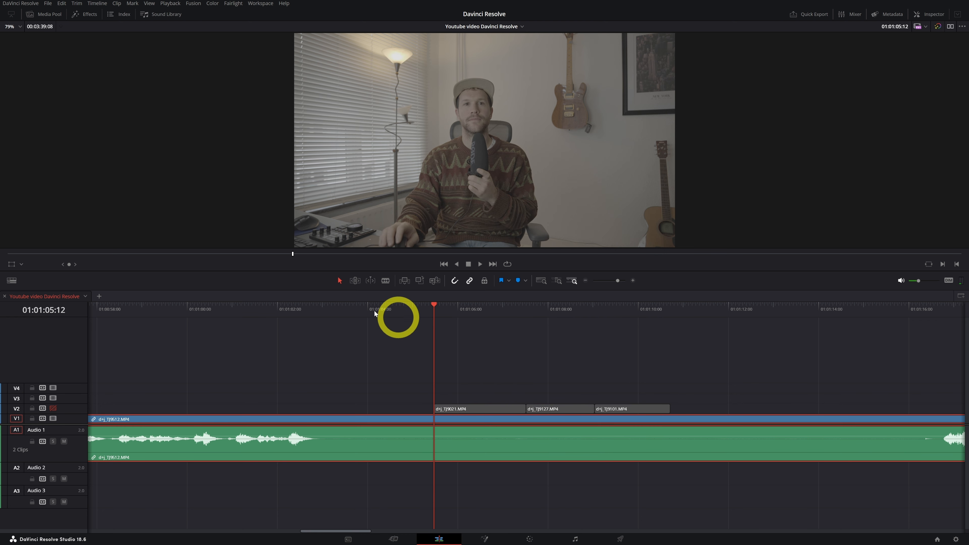
click(53, 409)
mouse_move(439, 339)
mouse_down()
mouse_move(450, 318)
mouse_move(510, 318)
mouse_move(434, 324)
mouse_up()
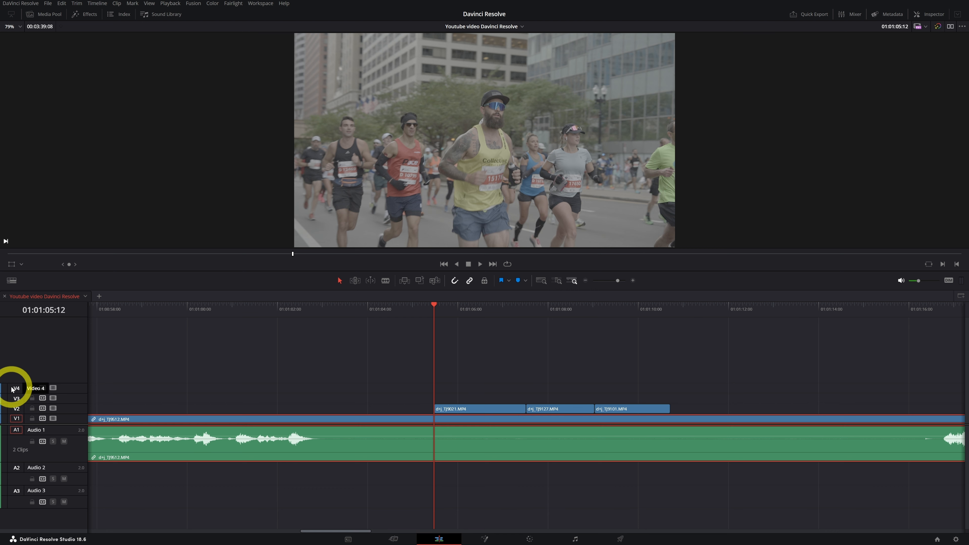
Step: Move d+j_TJ9021.MP4 up to V4 and switch that track off and on at 01:01:05:12
drag(466, 409, 458, 388)
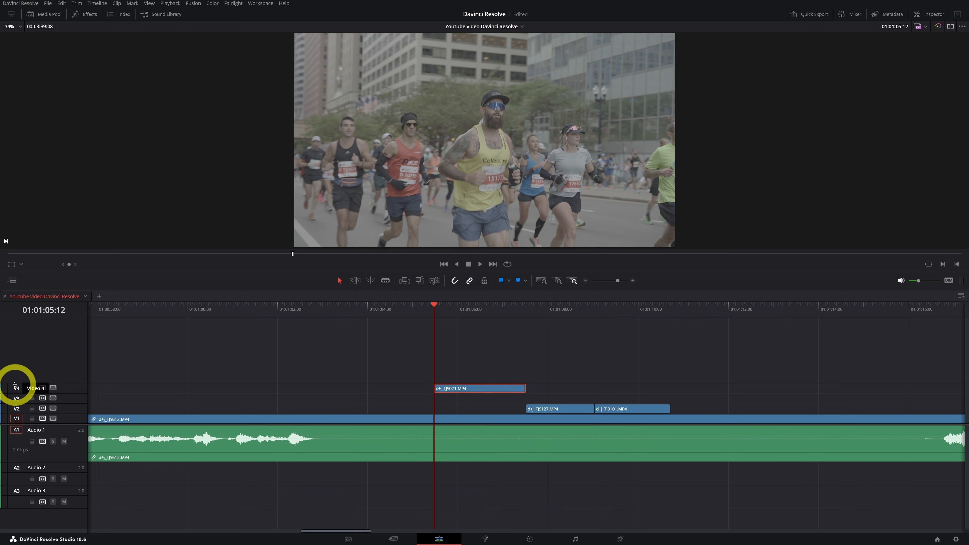
click(52, 388)
drag(459, 314, 434, 318)
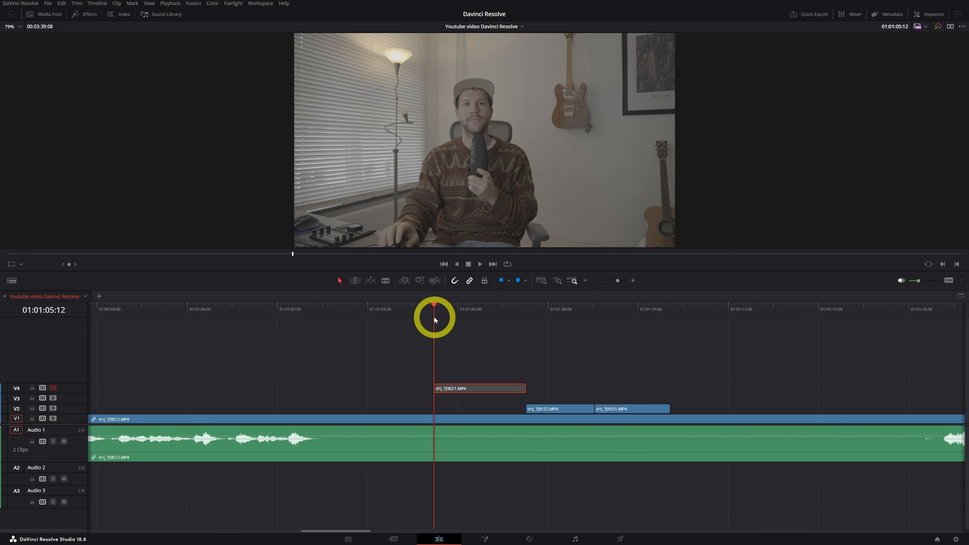
click(52, 388)
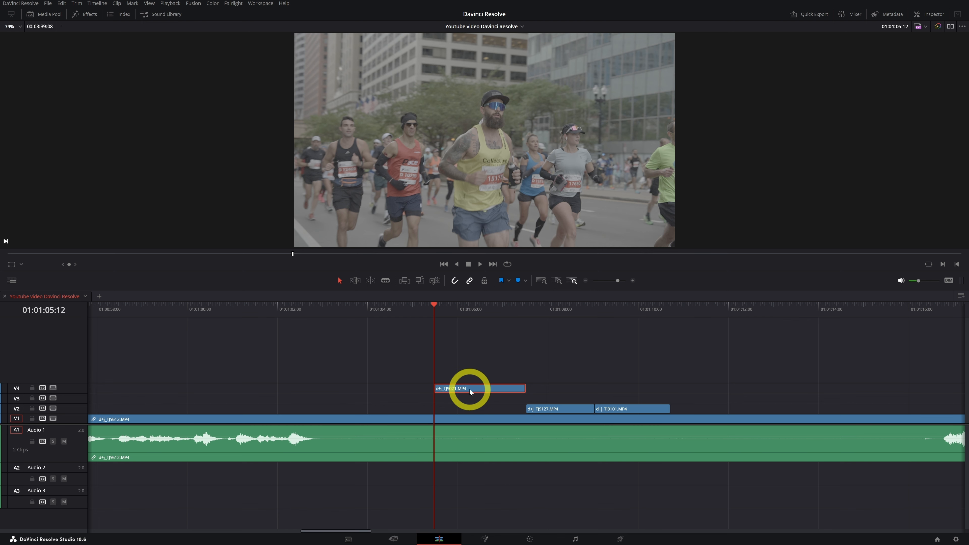
Step: Try d+j_TJ9021.MP4 on a new V5 track and return it to V2
drag(470, 390, 468, 379)
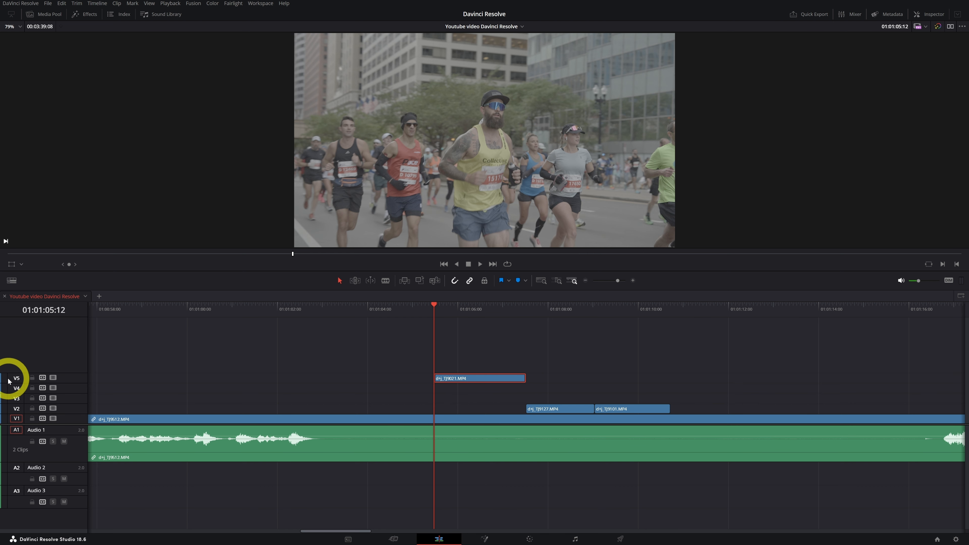
drag(460, 378, 469, 417)
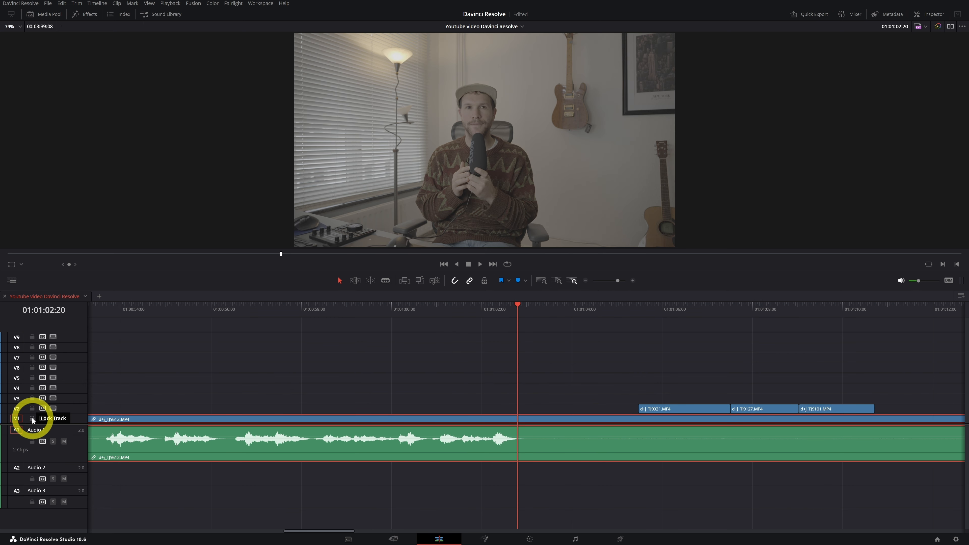
Step: Lock video track V1, try it against the clips, and unlock it again
click(32, 419)
drag(668, 413, 438, 421)
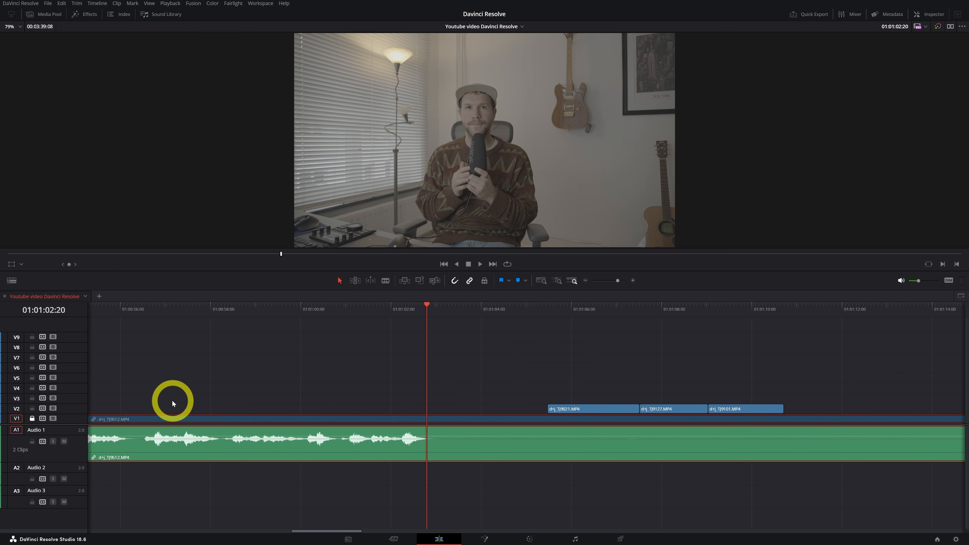
click(32, 418)
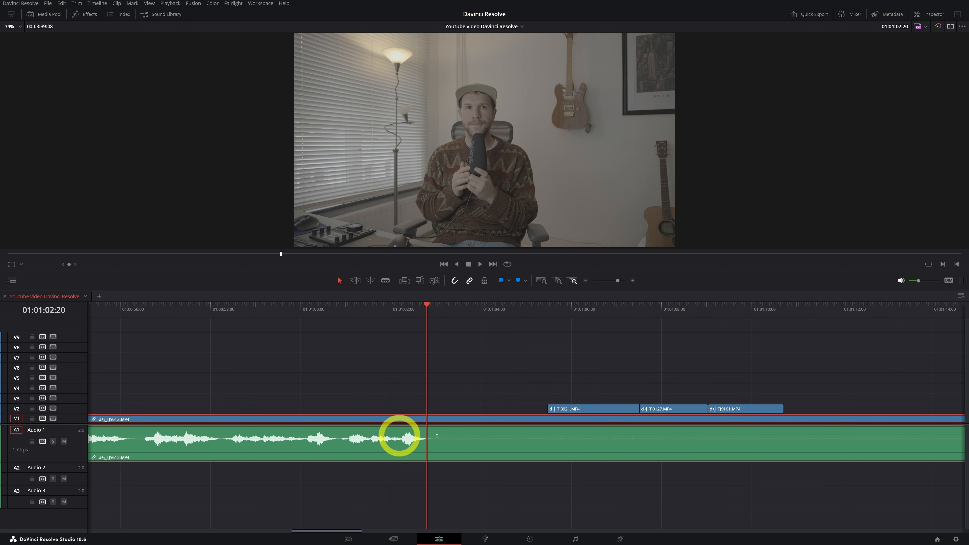
drag(581, 407, 23, 448)
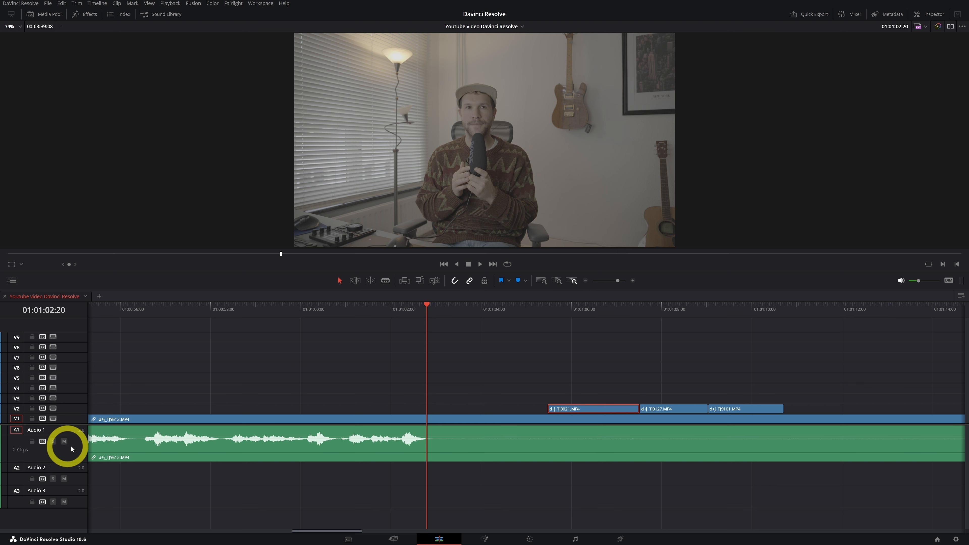
Step: Unlink the talking-head clip on V1 from its audio on A1 and select the audio alone
click(459, 455)
mouse_move(459, 455)
mouse_down()
mouse_move(460, 468)
mouse_move(460, 437)
mouse_up()
right_click(439, 455)
click(454, 449)
click(430, 452)
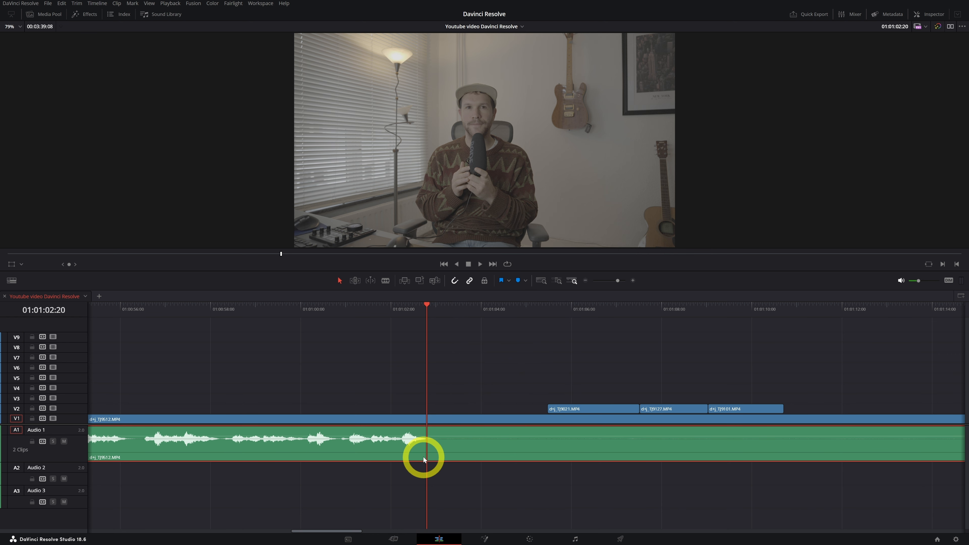
drag(349, 450, 2, 389)
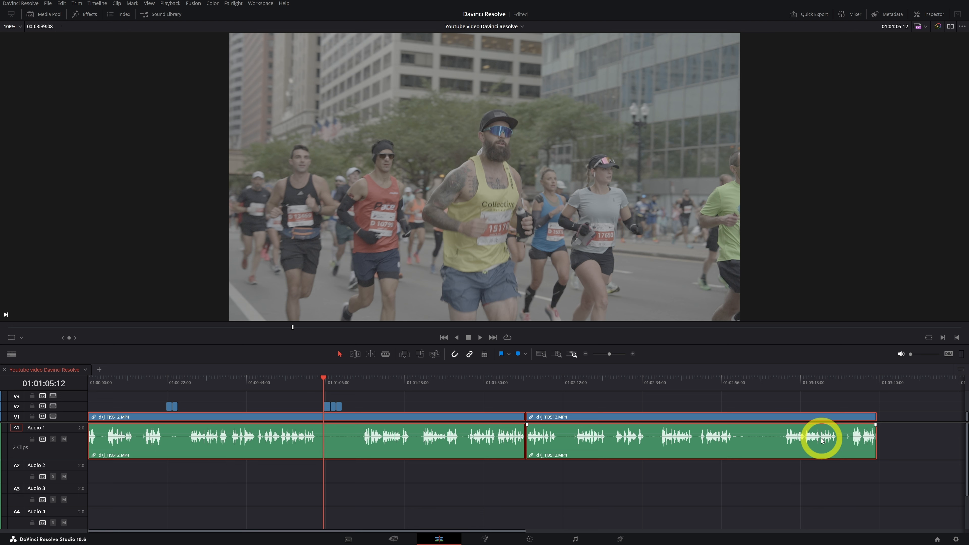
Step: Open the Inspector and select d+j_TJ9101.MP4 on V2 with the playhead at 01:01:09:01
click(925, 18)
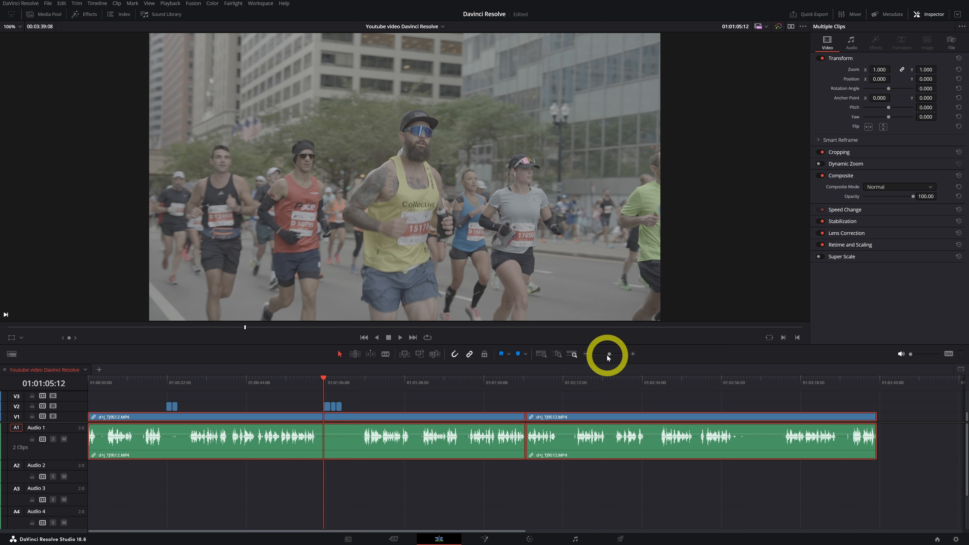
drag(607, 356, 614, 352)
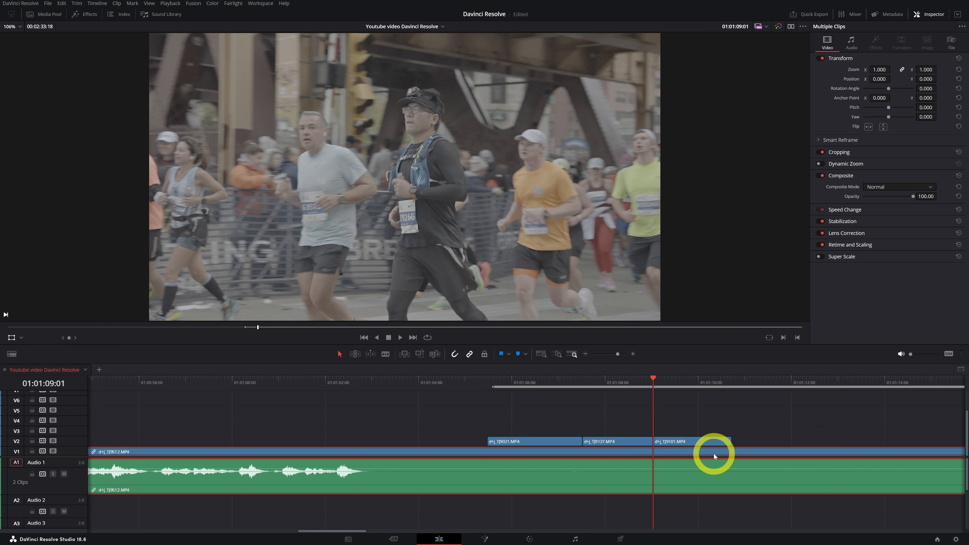
click(674, 441)
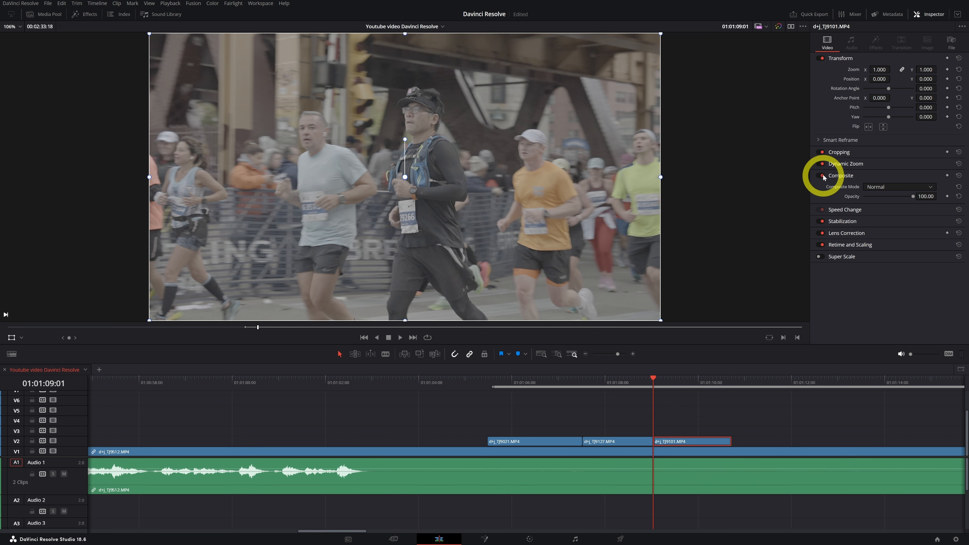
Step: Compare d+j_TJ9101.MP4 with Dynamic Zoom off and on, leave it enabled, and show the Dynamic Zoom overlay in the viewer
click(819, 164)
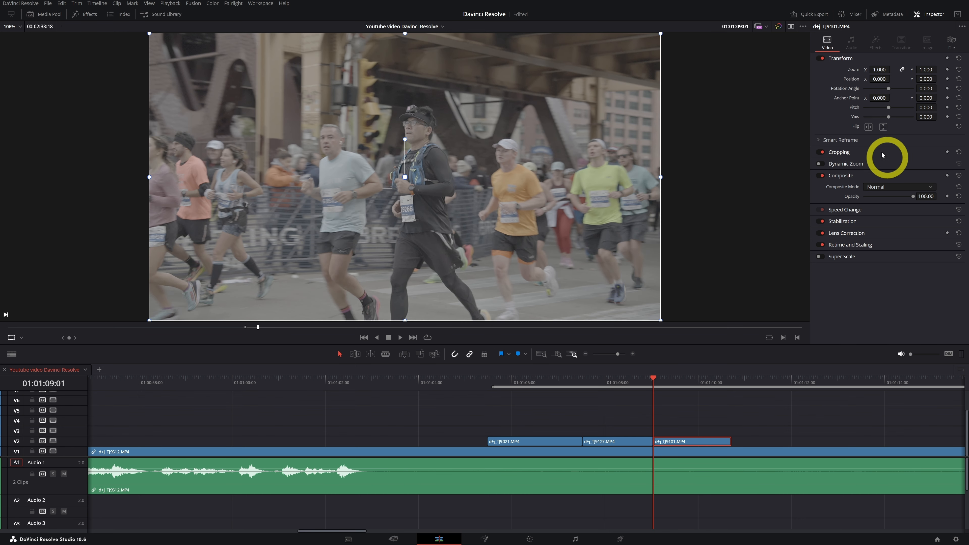
click(819, 163)
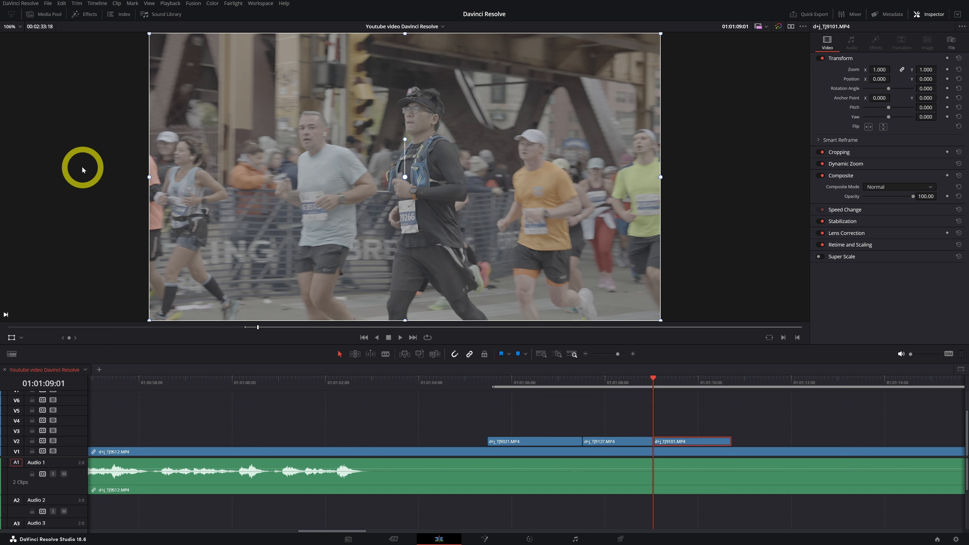
click(823, 165)
click(823, 164)
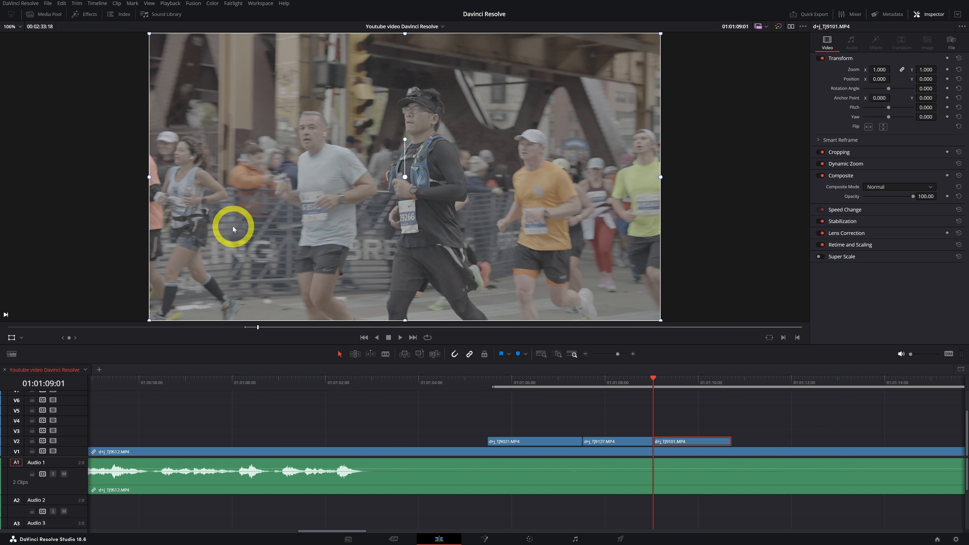
click(21, 339)
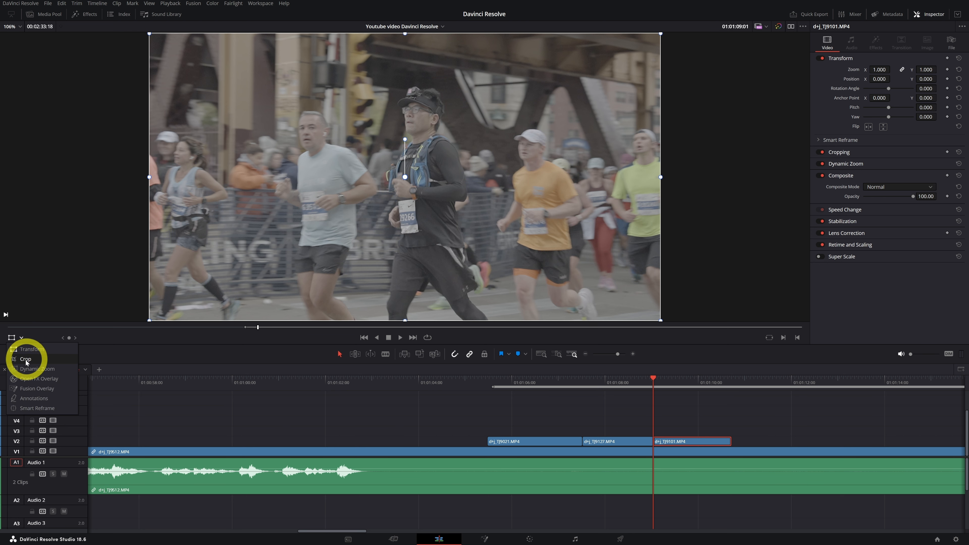
click(25, 370)
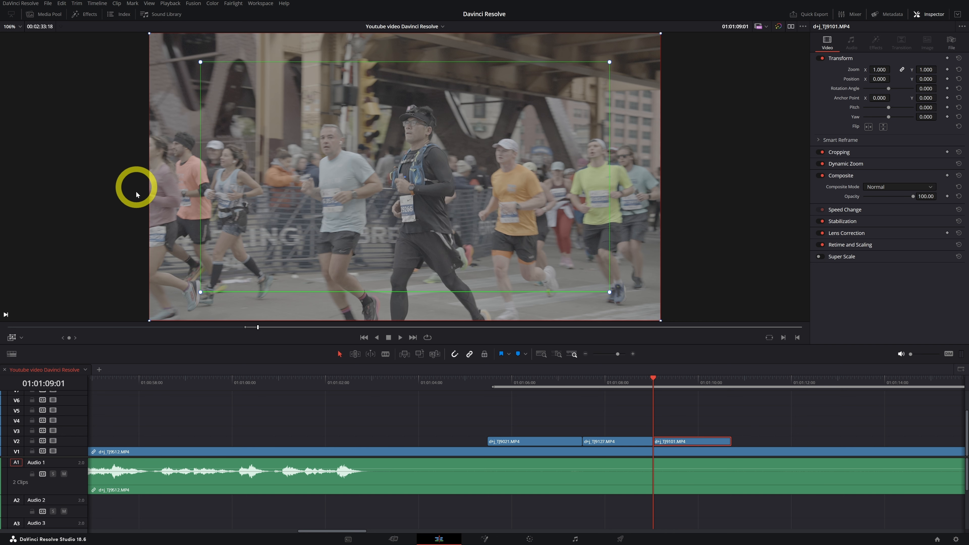
Step: Shrink the inner Dynamic Zoom frame of d+j_TJ9101.MP4 slightly and swap its start and end frames, previewing the zoom from the clip's start
drag(191, 284, 195, 278)
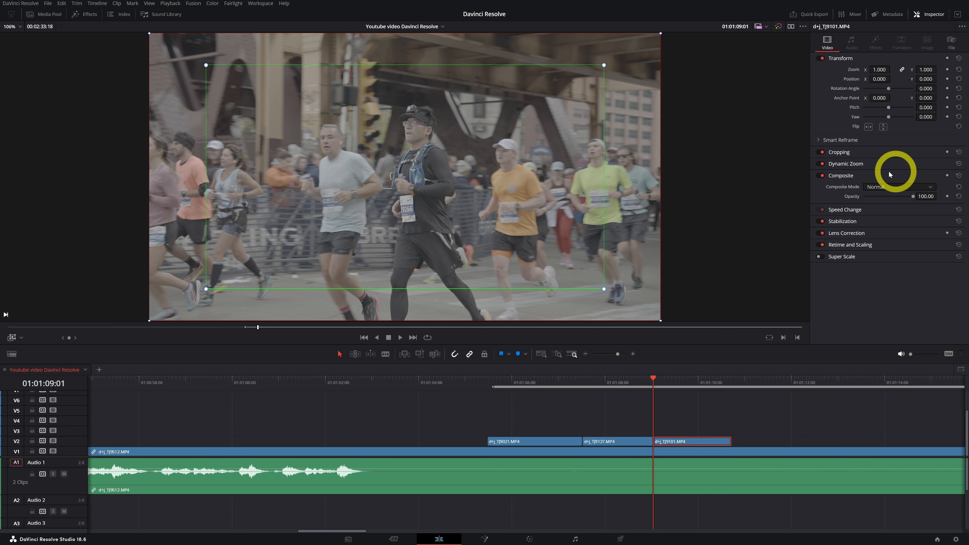
click(849, 164)
click(886, 184)
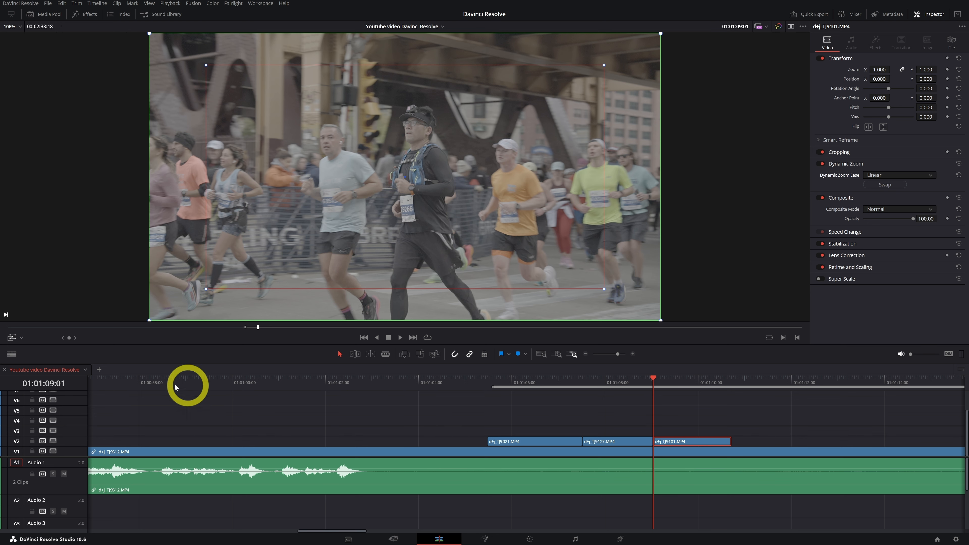
key(space)
key(space)
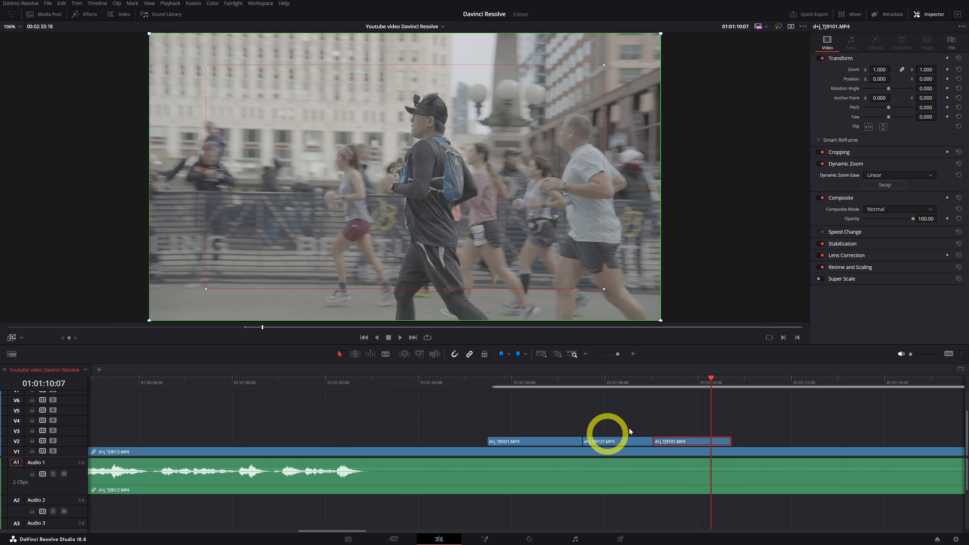
drag(682, 389, 657, 391)
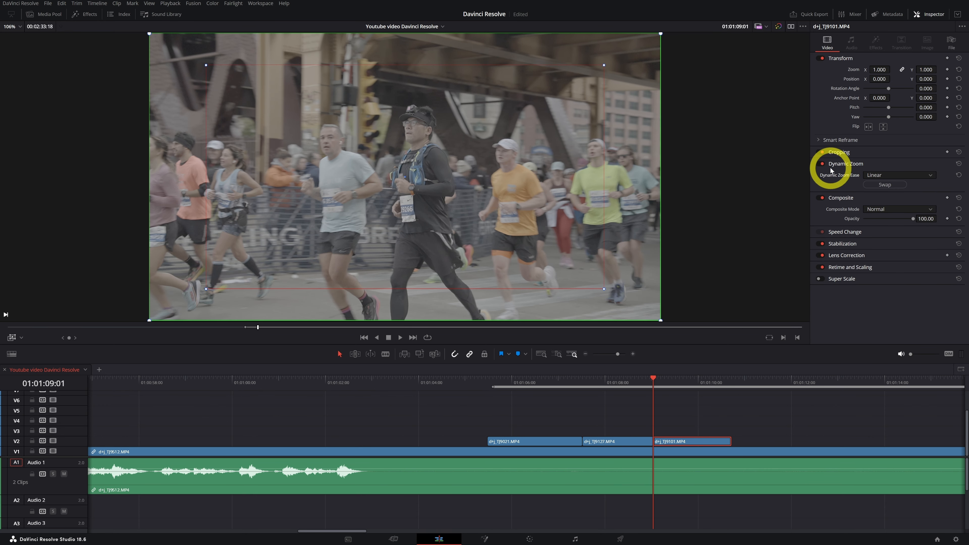
Step: Preview d+j_TJ9101.MP4 with the Dynamic Zoom start and end frames swapped, and swap them back at 01:01:09:01
click(887, 185)
key(space)
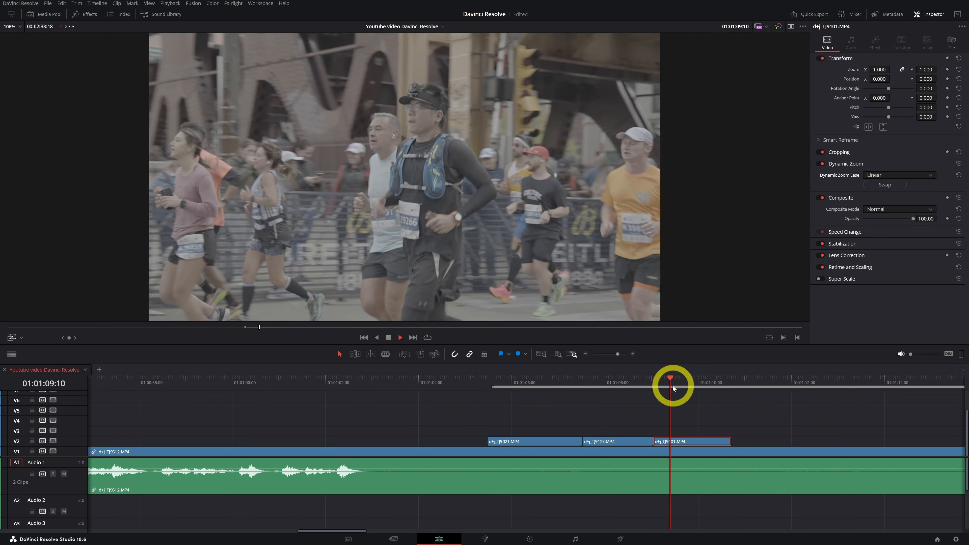
click(654, 385)
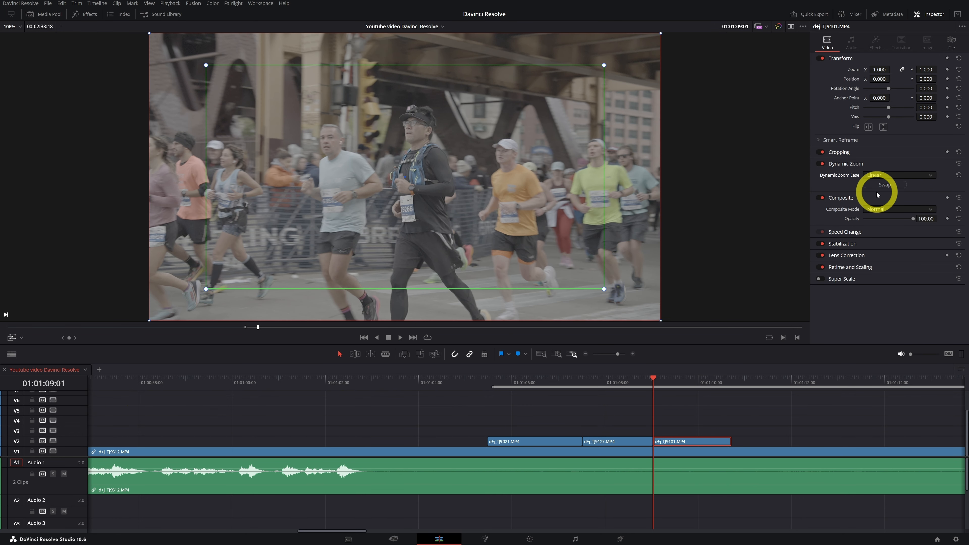
click(885, 186)
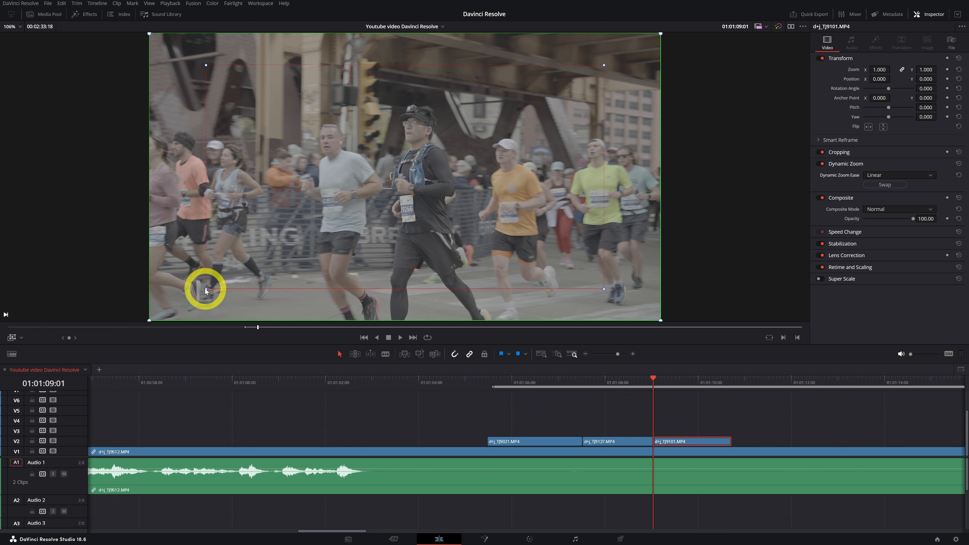
Step: Resize the red Dynamic Zoom end frame to about half the picture width, centre it nearer the black-capped runner, and preview the zoom
drag(207, 289, 378, 210)
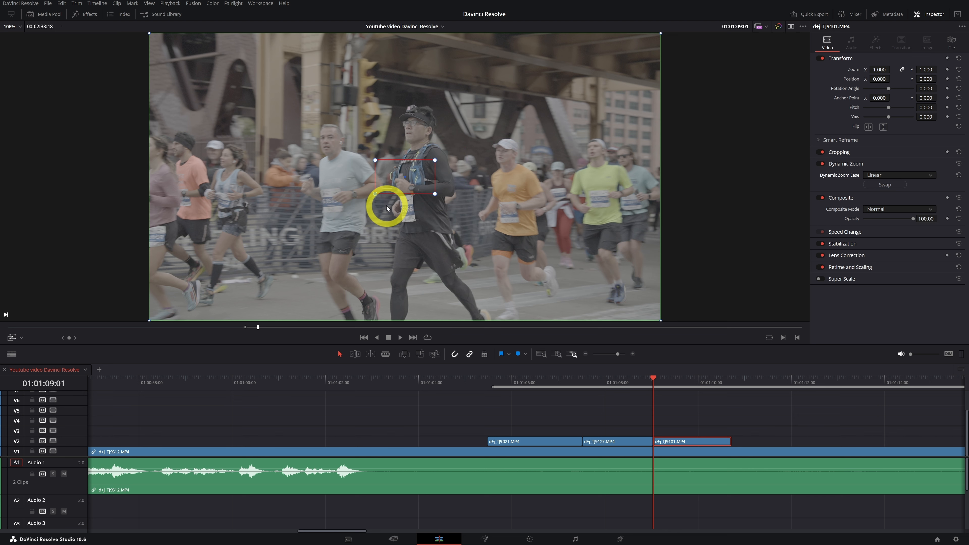
drag(386, 206, 294, 292)
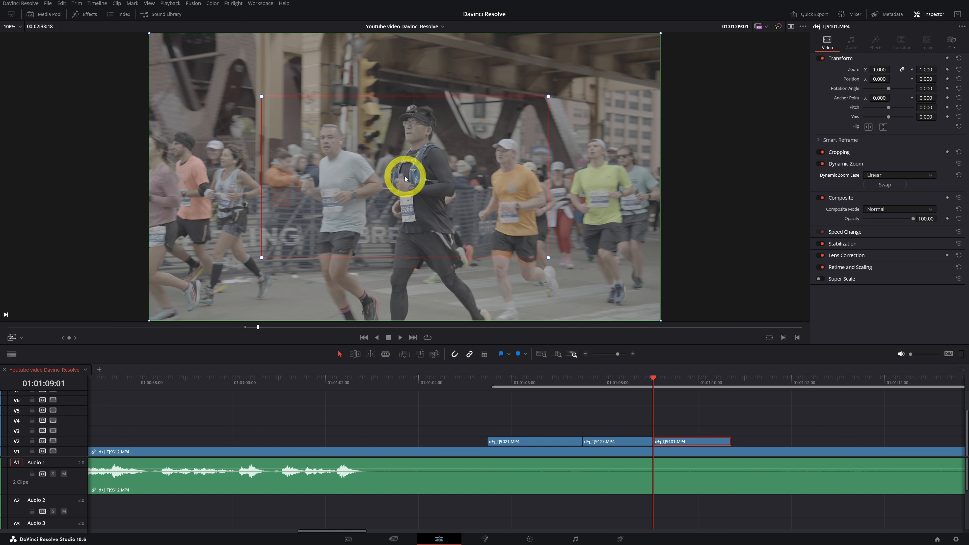
mouse_move(405, 175)
mouse_down()
mouse_move(309, 115)
mouse_move(444, 129)
mouse_move(502, 124)
mouse_move(470, 213)
mouse_move(405, 175)
mouse_move(334, 228)
mouse_move(401, 184)
mouse_move(410, 151)
mouse_move(405, 163)
mouse_move(416, 168)
mouse_up()
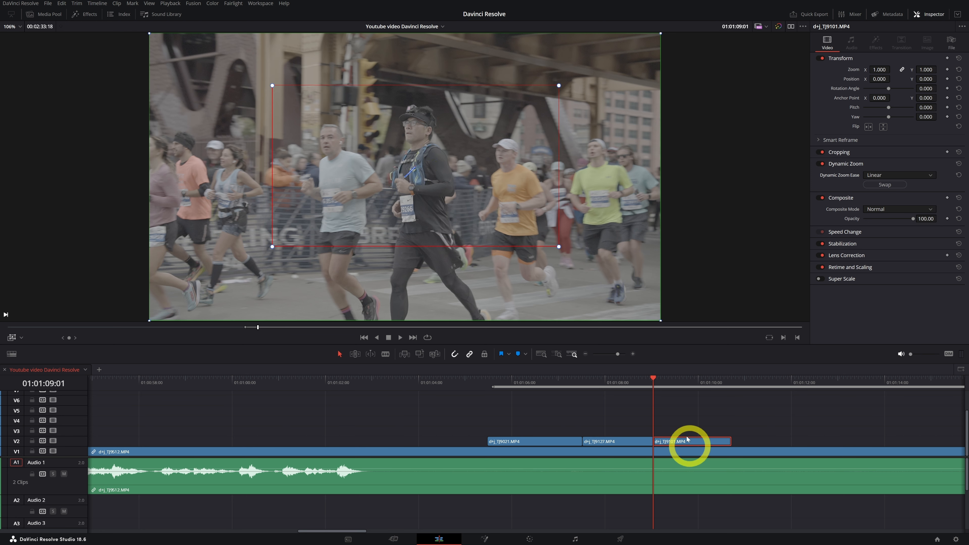
click(677, 424)
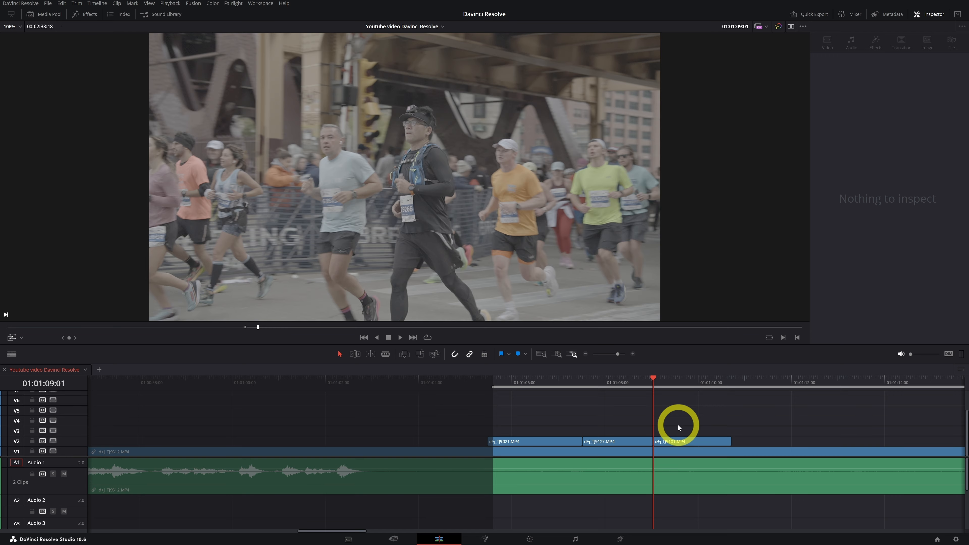
key(space)
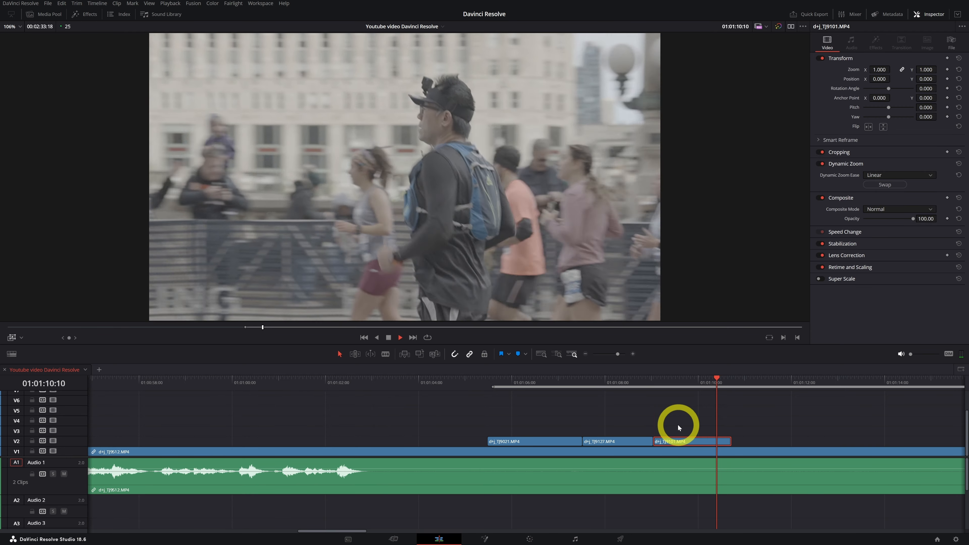
key(space)
drag(695, 384, 653, 384)
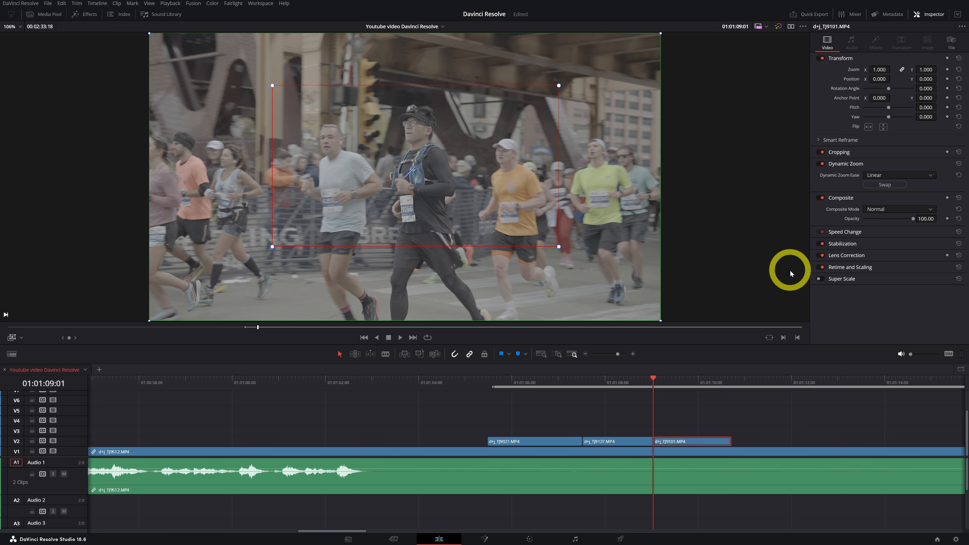
Step: Try the reverse Dynamic Zoom by swapping the frames, play it without the overlay, and swap the frames back
click(878, 184)
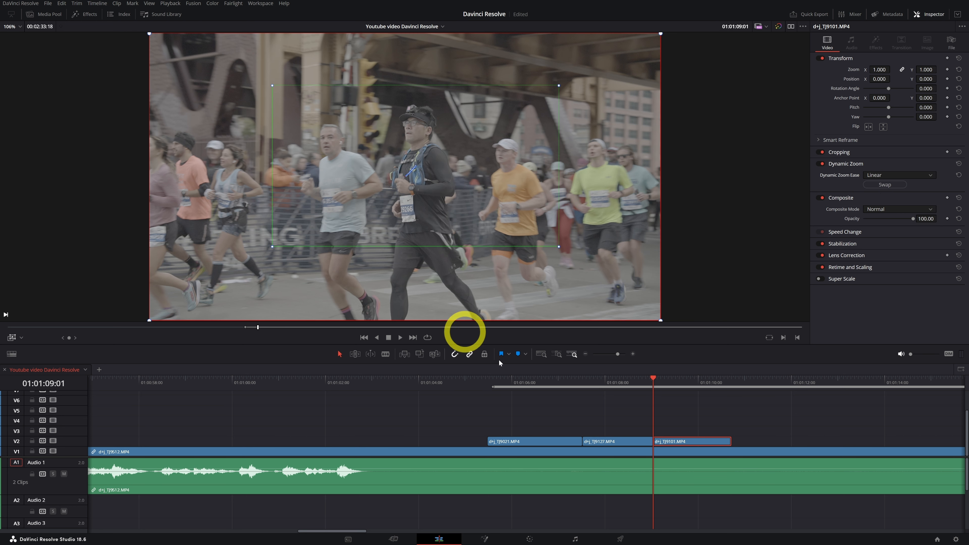
click(687, 403)
mouse_move(660, 389)
mouse_down()
mouse_move(679, 386)
mouse_move(657, 388)
mouse_up()
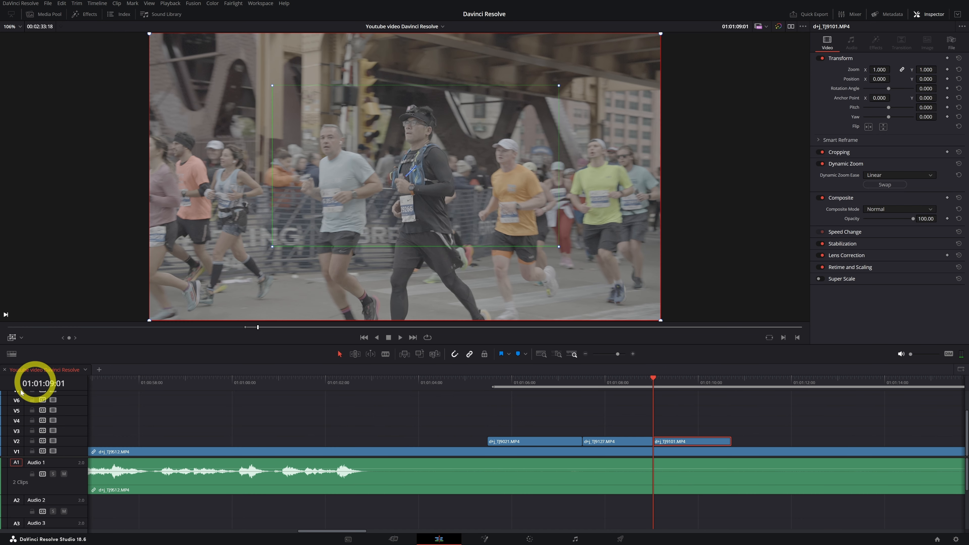
click(11, 337)
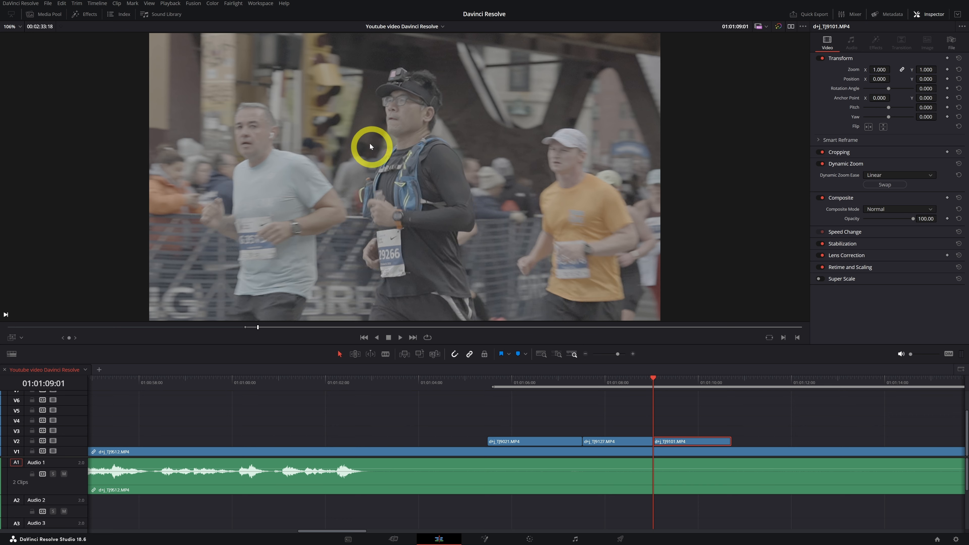
key(space)
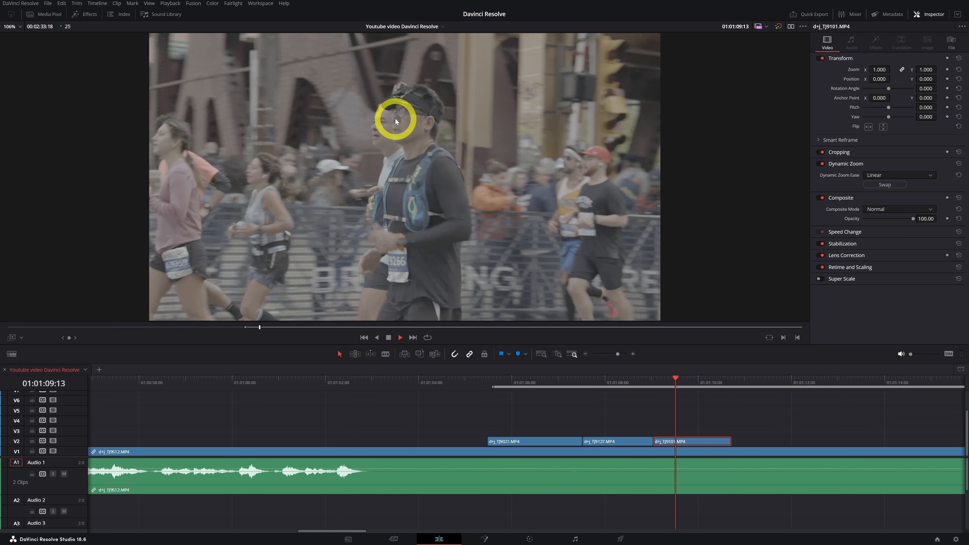
key(space)
click(674, 441)
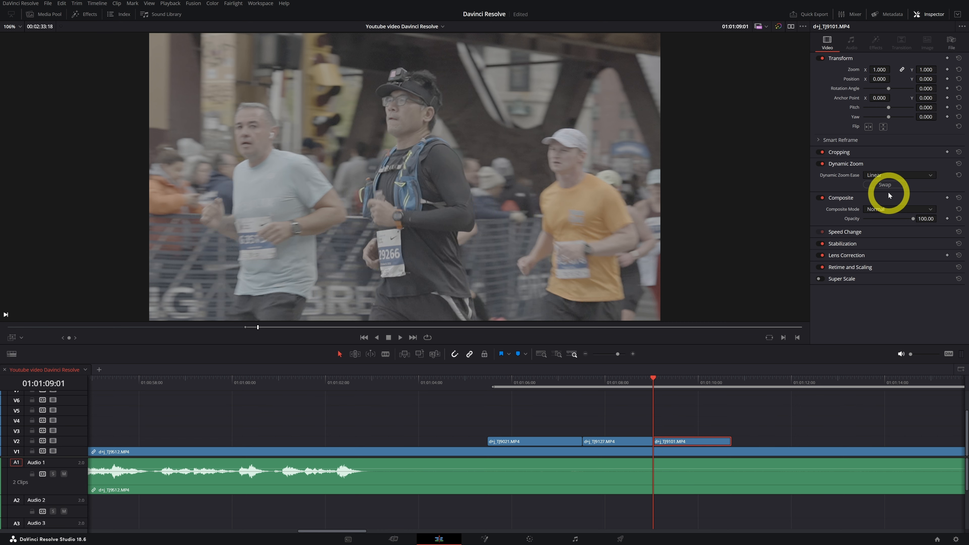
click(885, 185)
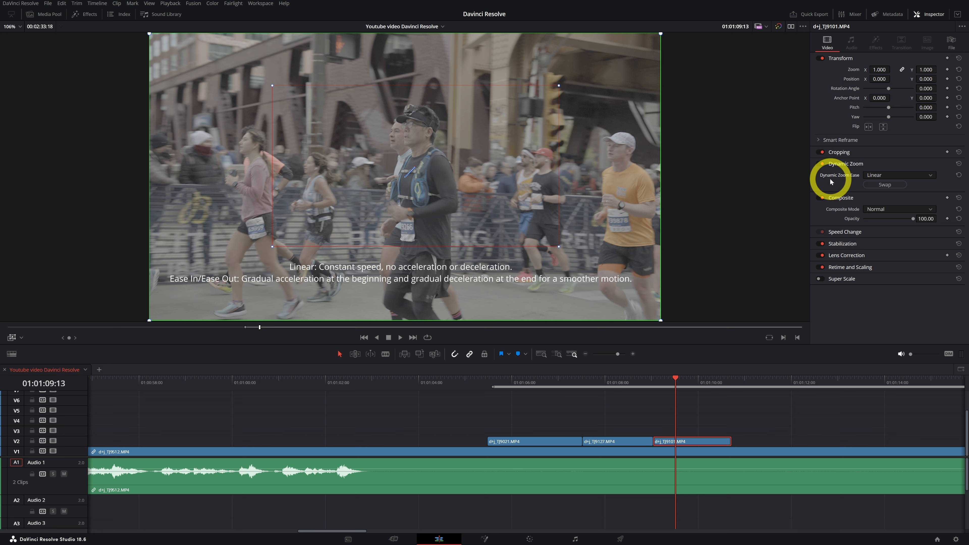
Step: Keep Dynamic Zoom Ease on Linear, and hide the Dynamic Zoom overlay to preview the clip from 01:01:09:01
click(877, 176)
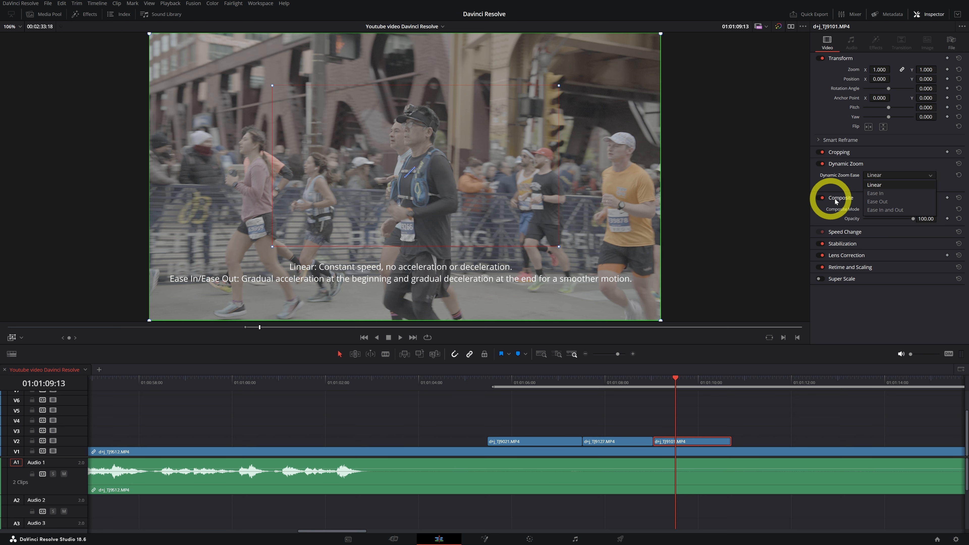
click(877, 186)
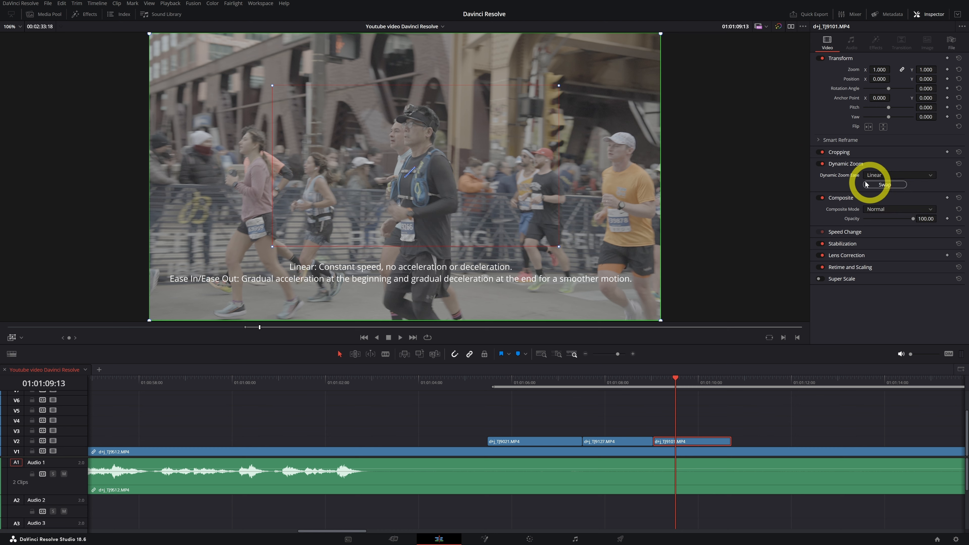
drag(676, 389, 653, 386)
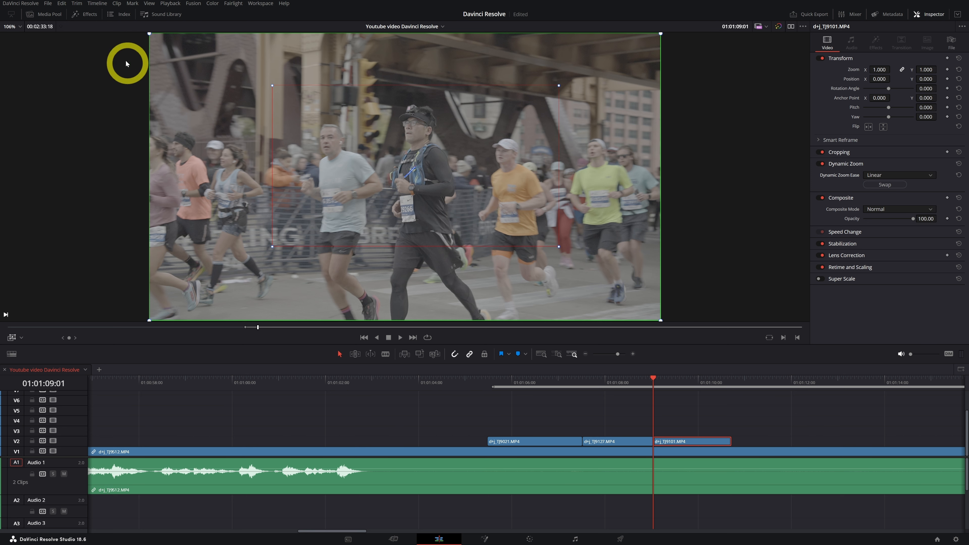
click(12, 338)
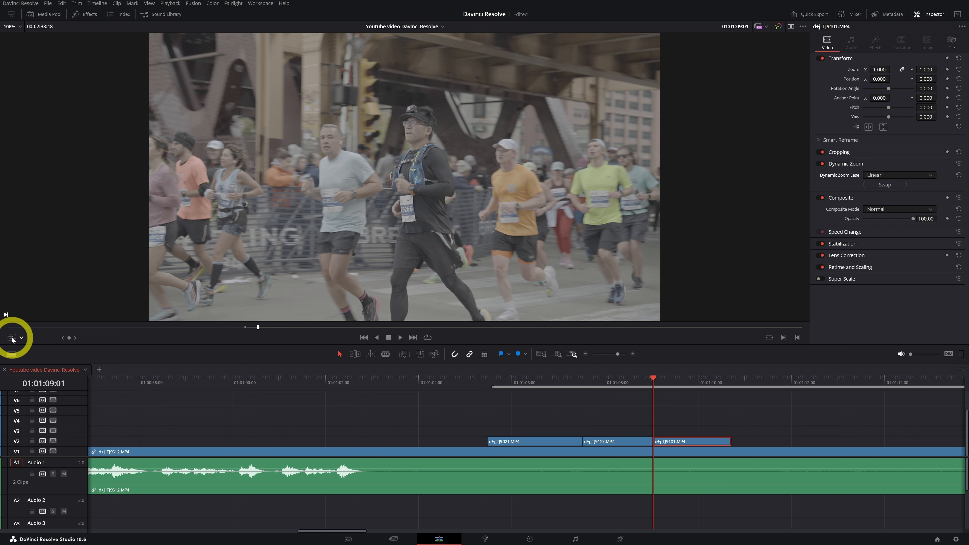
key(space)
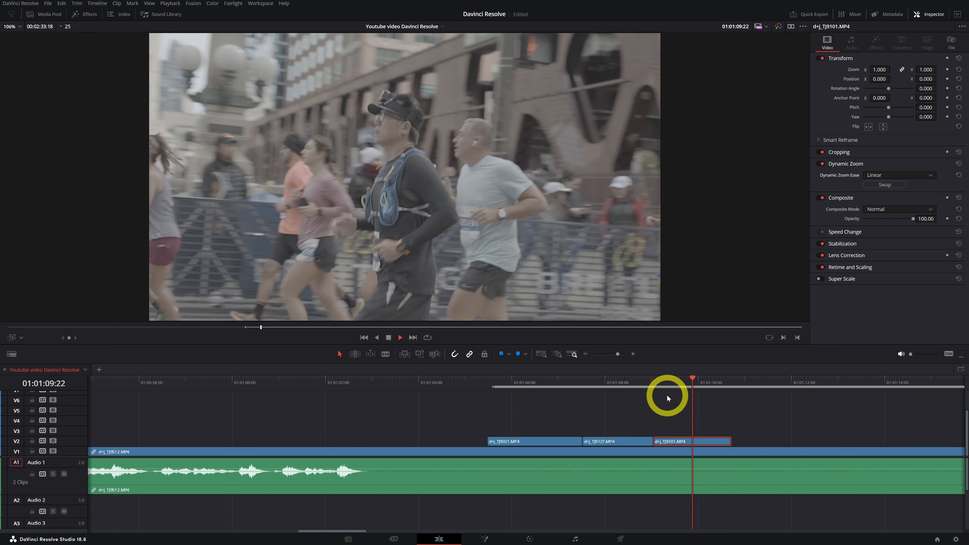
Step: Play d+j_TJ9101.MP4 from its start to judge its shake, and stabilize it in Perspective mode
click(630, 383)
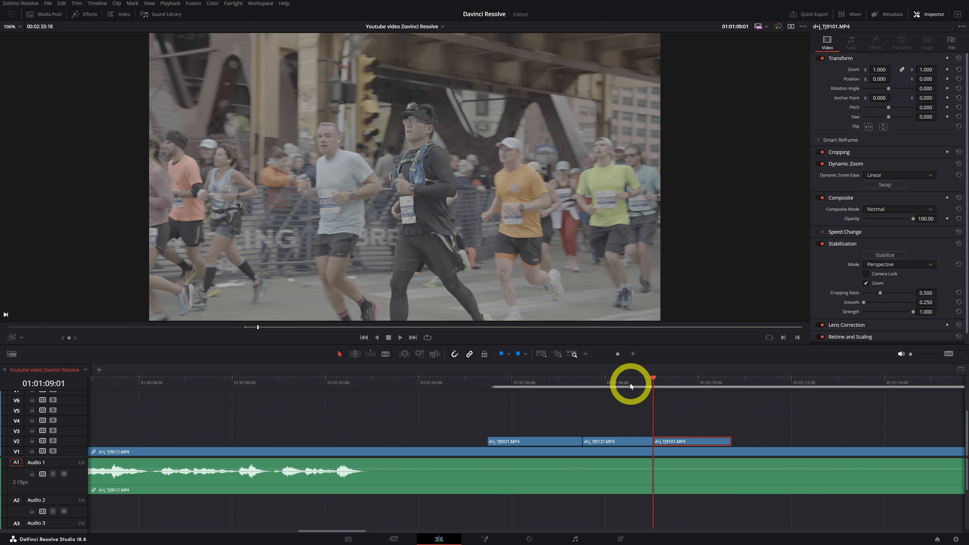
key(space)
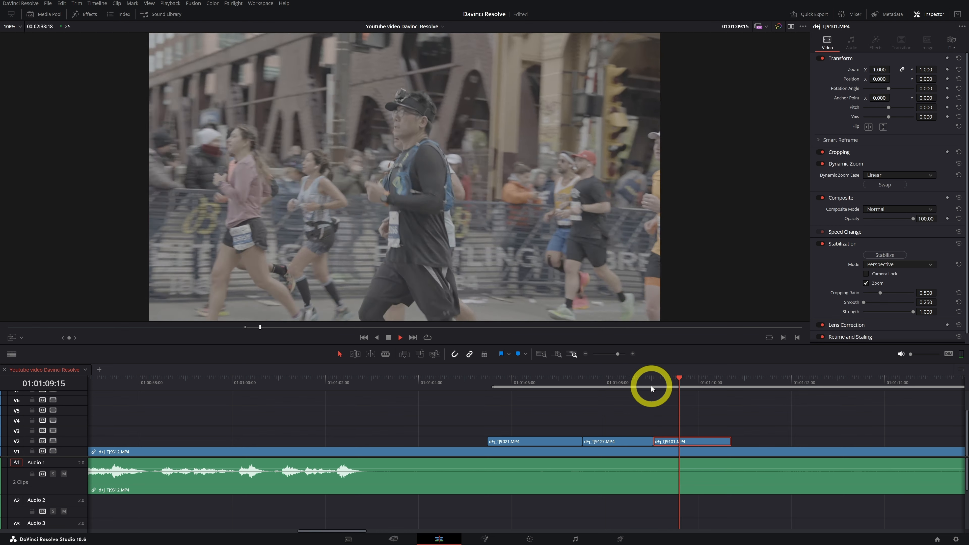
mouse_move(661, 387)
mouse_down()
mouse_move(648, 388)
mouse_move(660, 391)
mouse_up()
click(672, 441)
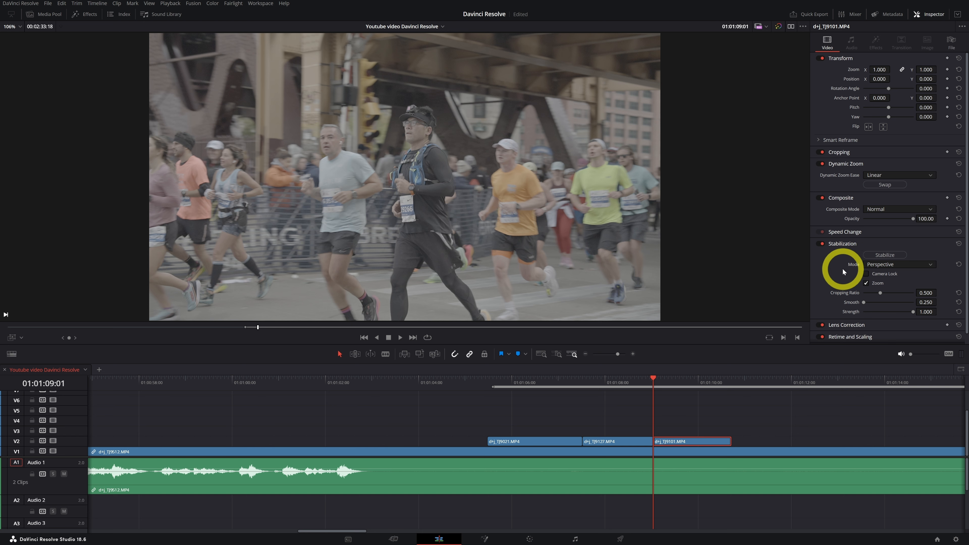
click(878, 264)
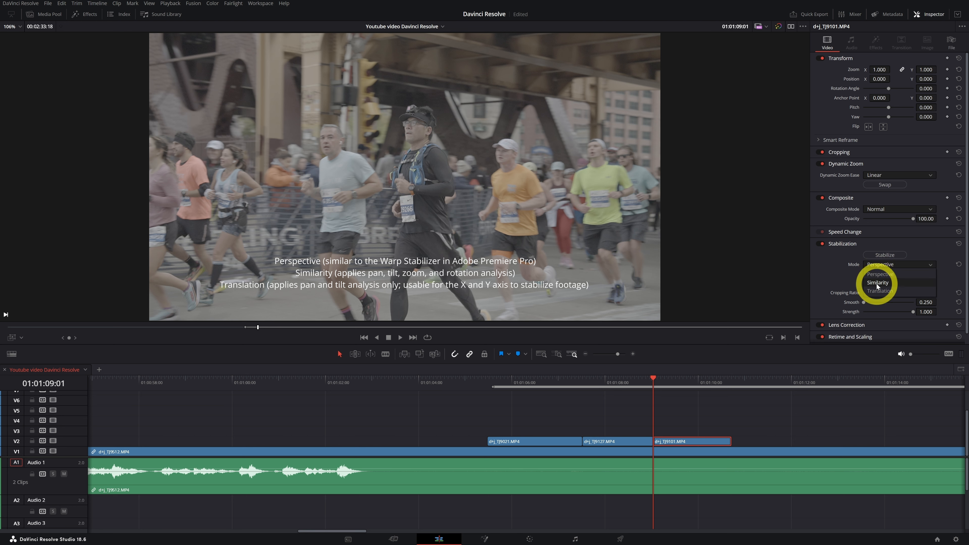
click(878, 274)
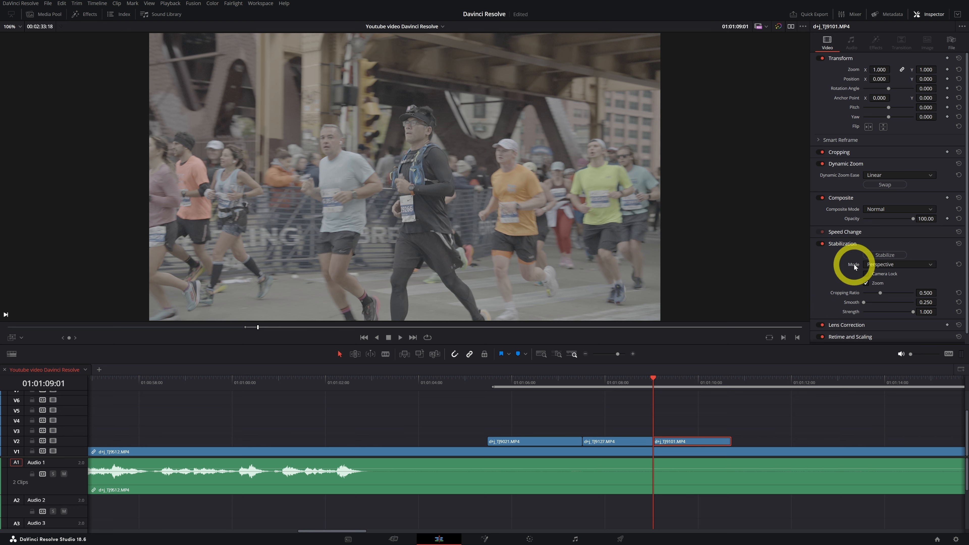
click(885, 255)
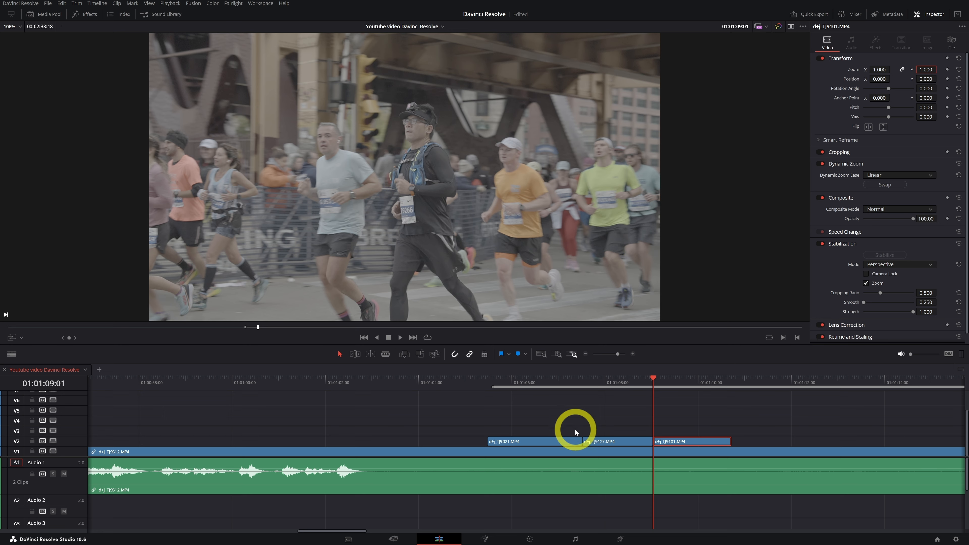
Step: Review the stabilized d+j_TJ9101.MP4 in playback twice, returning the playhead to 01:01:09:01 with the clip selected
key(space)
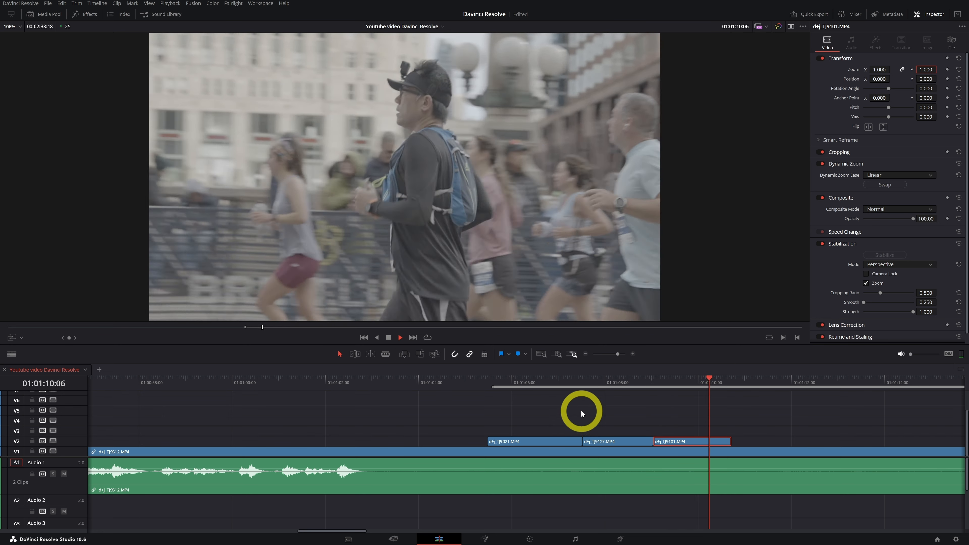
key(space)
drag(683, 380, 657, 383)
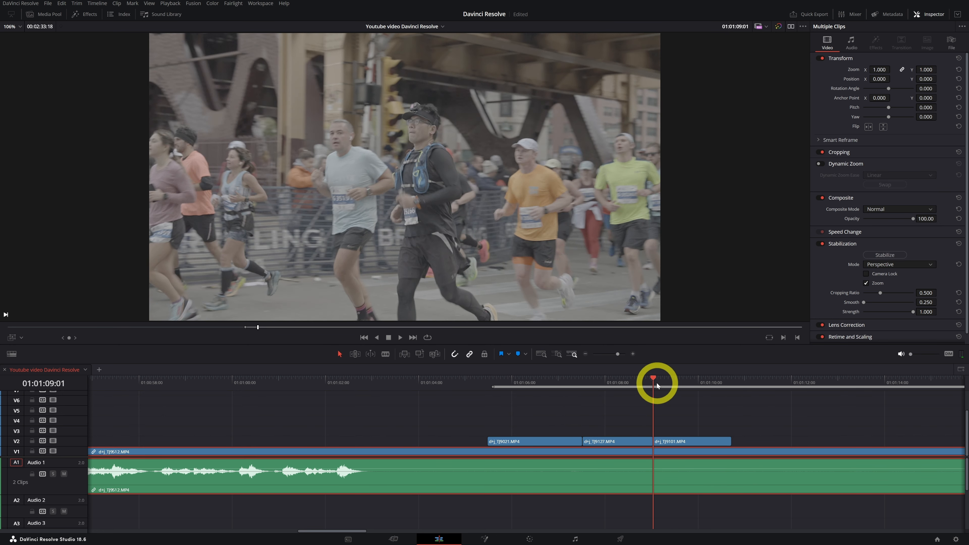
click(677, 444)
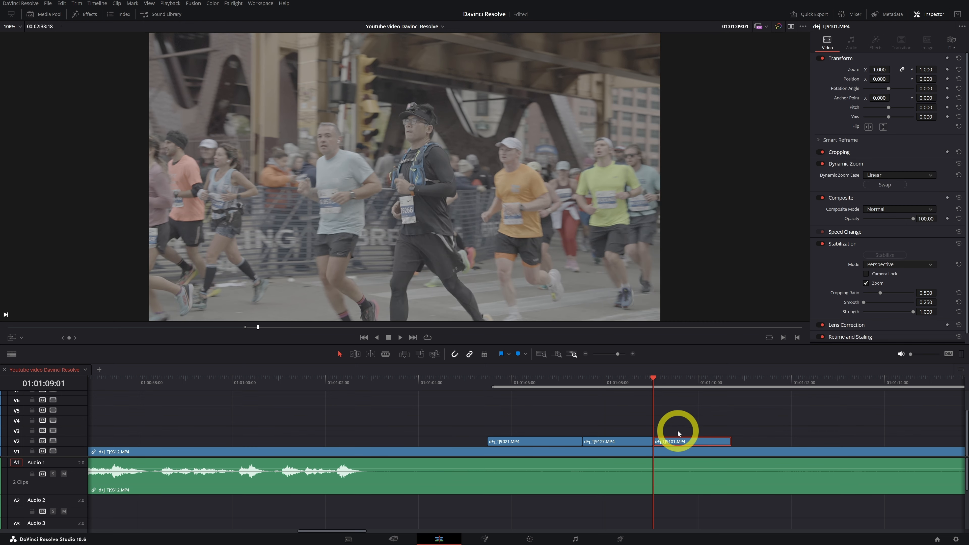
key(space)
drag(668, 385, 654, 384)
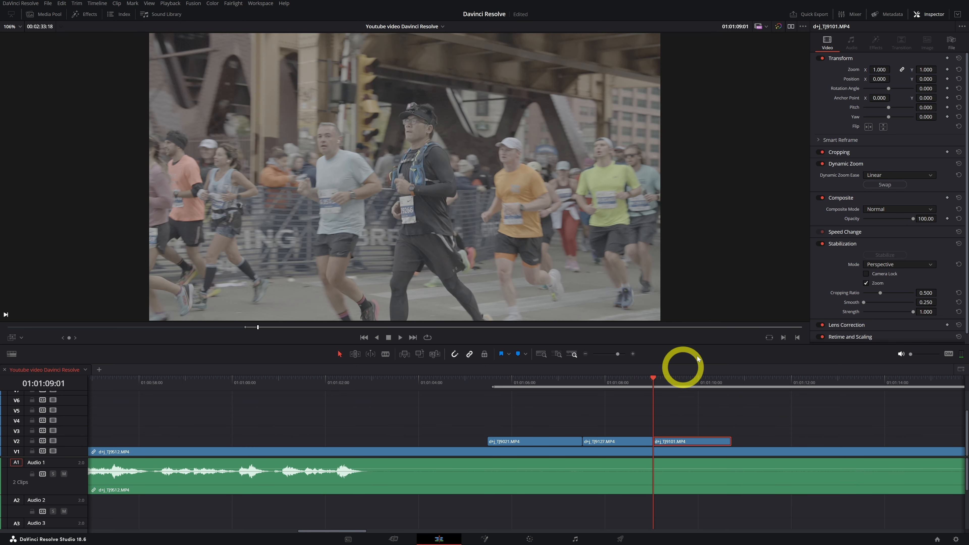
Step: Switch off Stabilization for d+j_TJ9101.MP4, play the clip, and return the playhead to its start at 01:01:09:01
click(821, 243)
key(space)
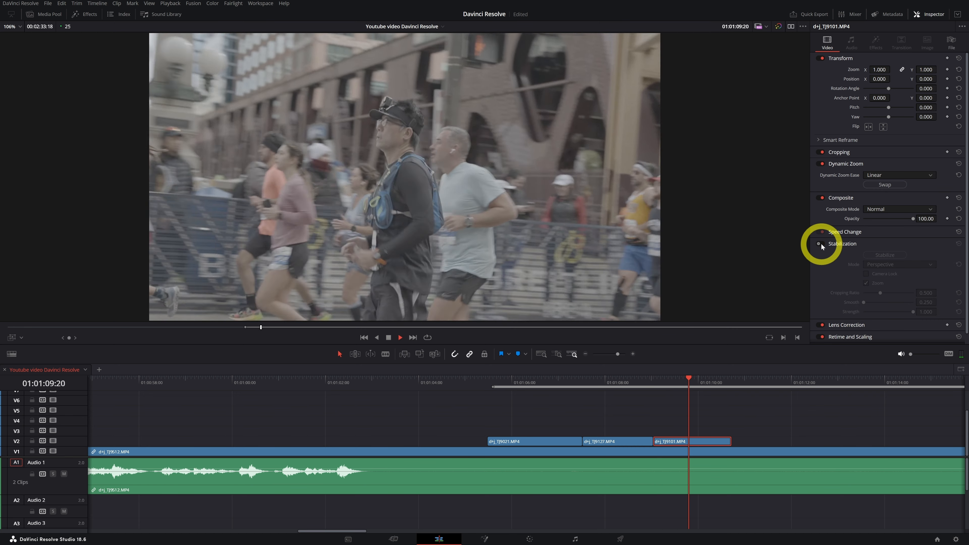
key(space)
click(653, 384)
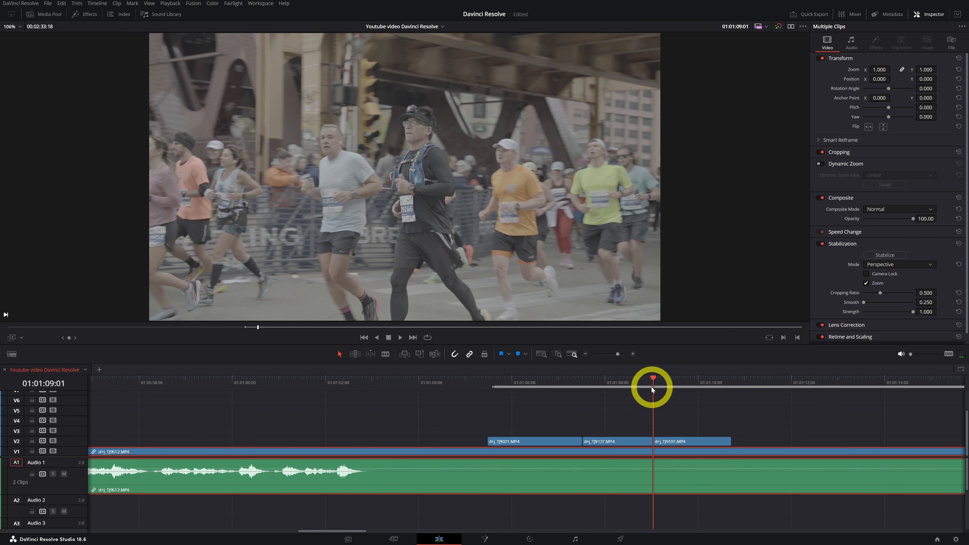
Step: Switch Stabilization back on for d+j_TJ9101.MP4 and review the clip in playback
click(671, 443)
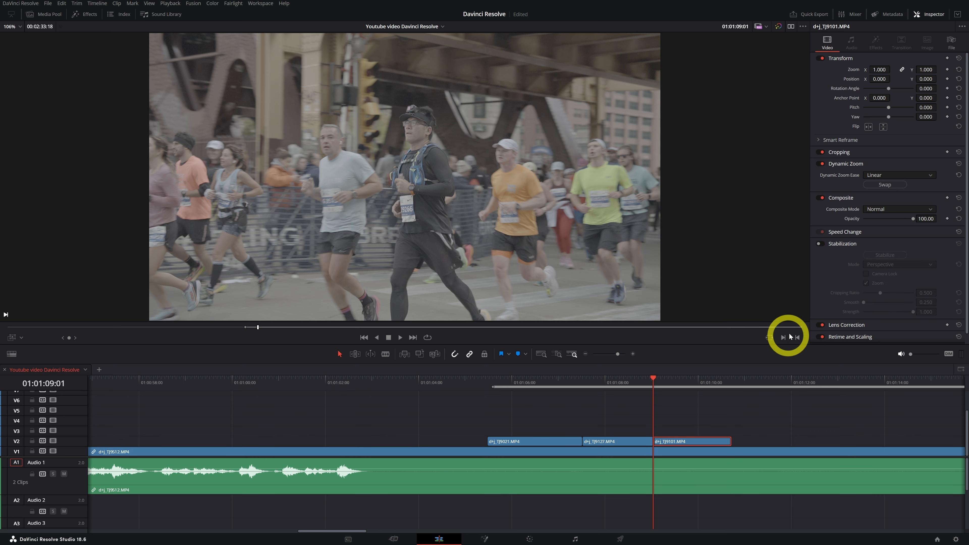
click(818, 241)
key(space)
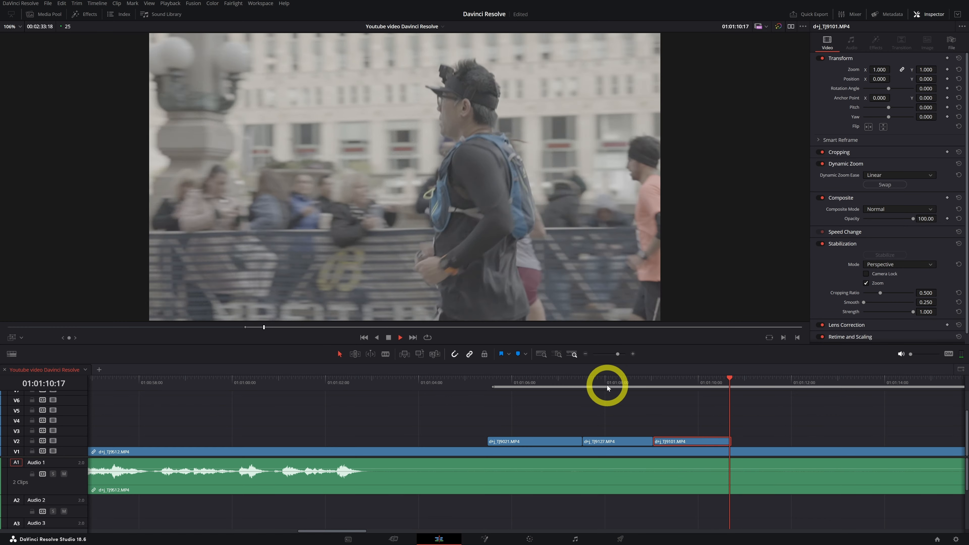
click(607, 399)
key(space)
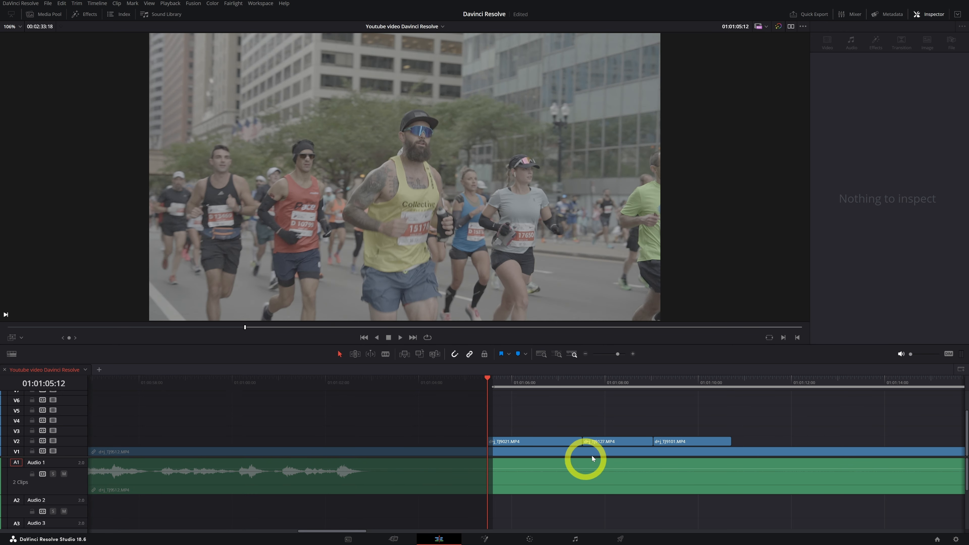
Step: Toggle Transform off and on for d+j_TJ9021.MP4, and try a Zoom of 1.180 before resetting it
click(524, 442)
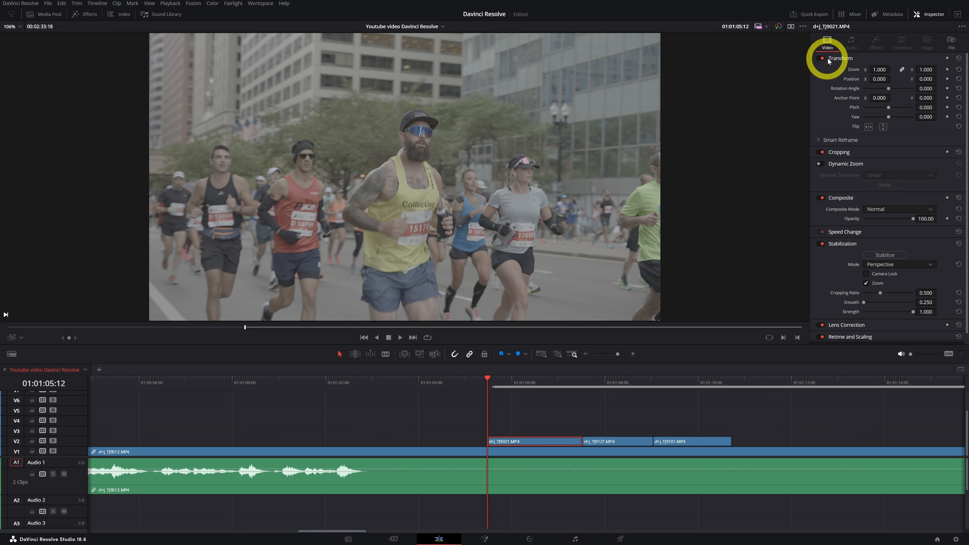
click(819, 58)
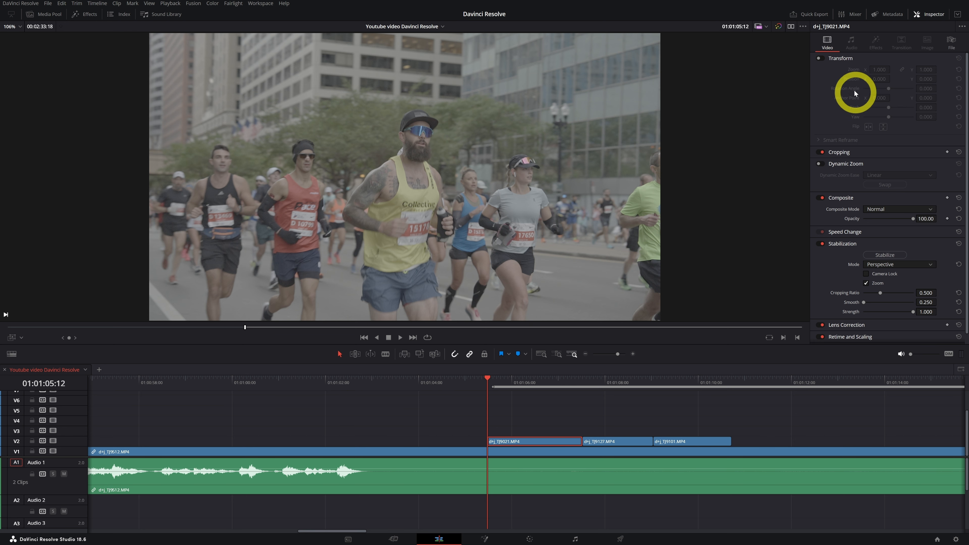
click(820, 59)
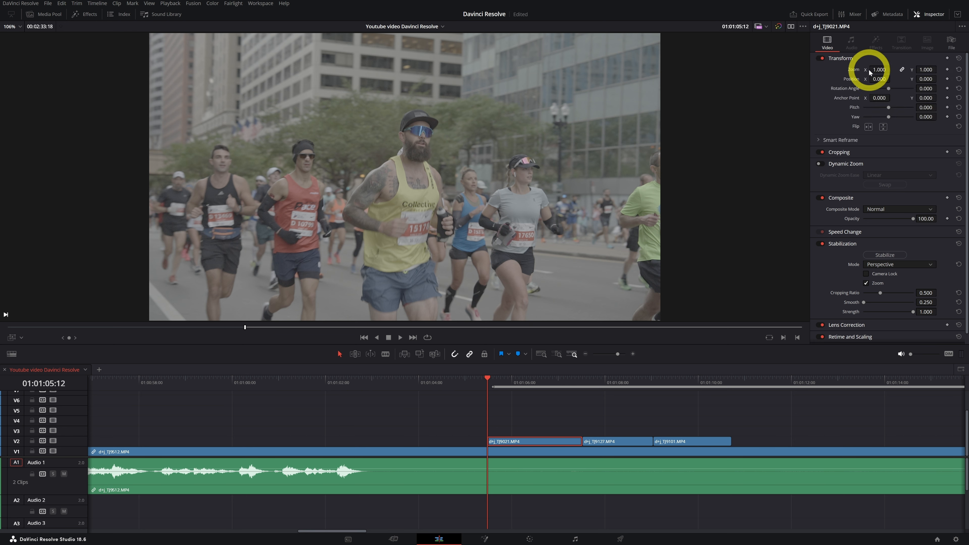
mouse_move(876, 69)
mouse_down()
mouse_move(892, 67)
mouse_move(866, 71)
mouse_move(887, 66)
mouse_up()
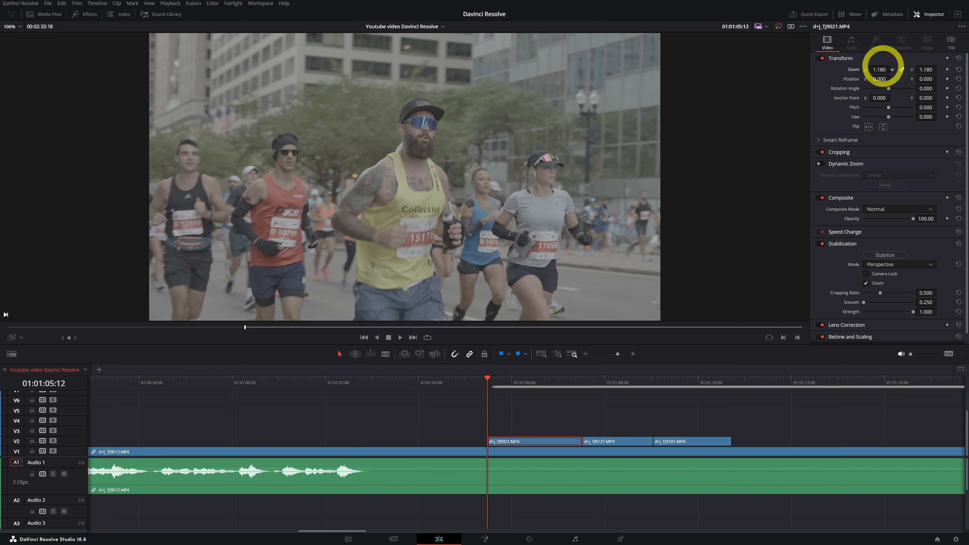
double_click(854, 70)
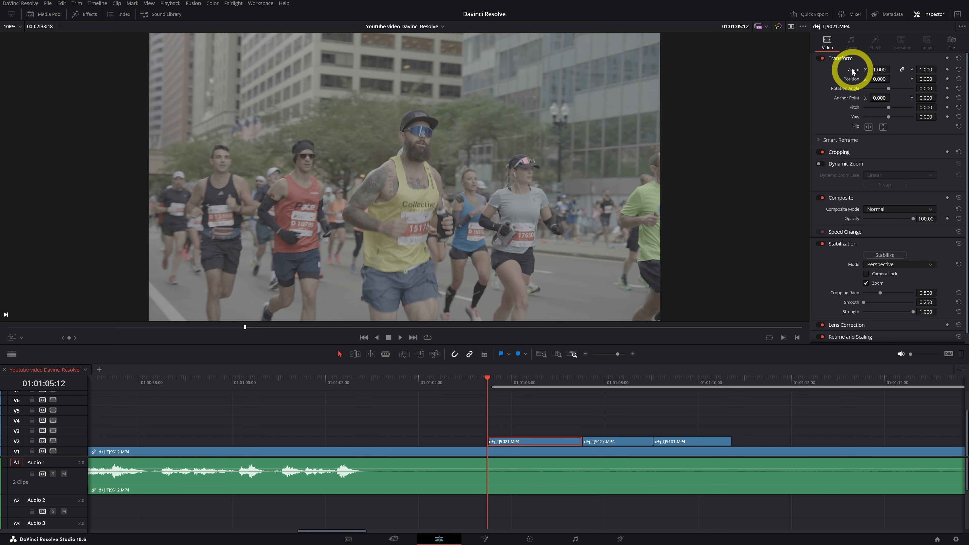
Step: Try a Position X of -102 and a changed Rotation Angle on d+j_TJ9021.MP4, resetting both parameters
drag(877, 79, 357, 286)
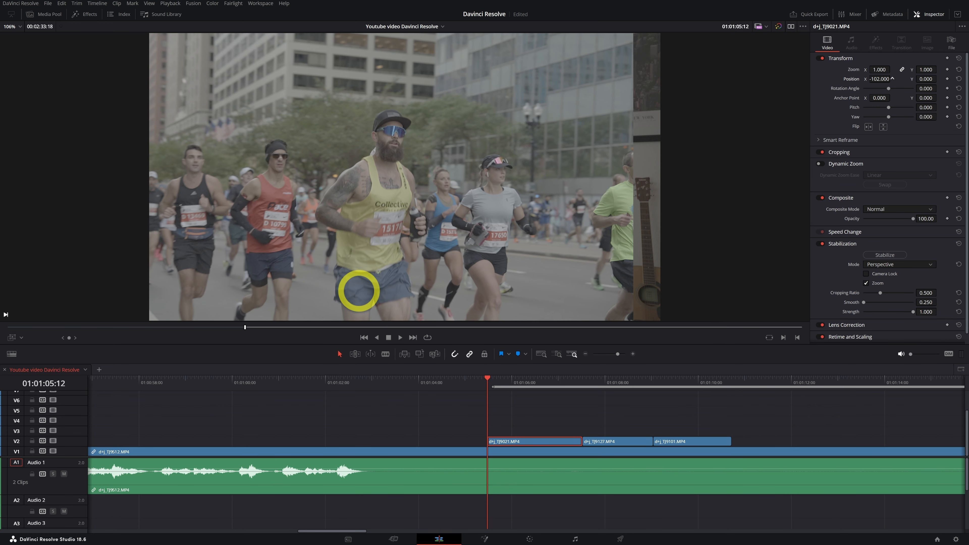
double_click(850, 79)
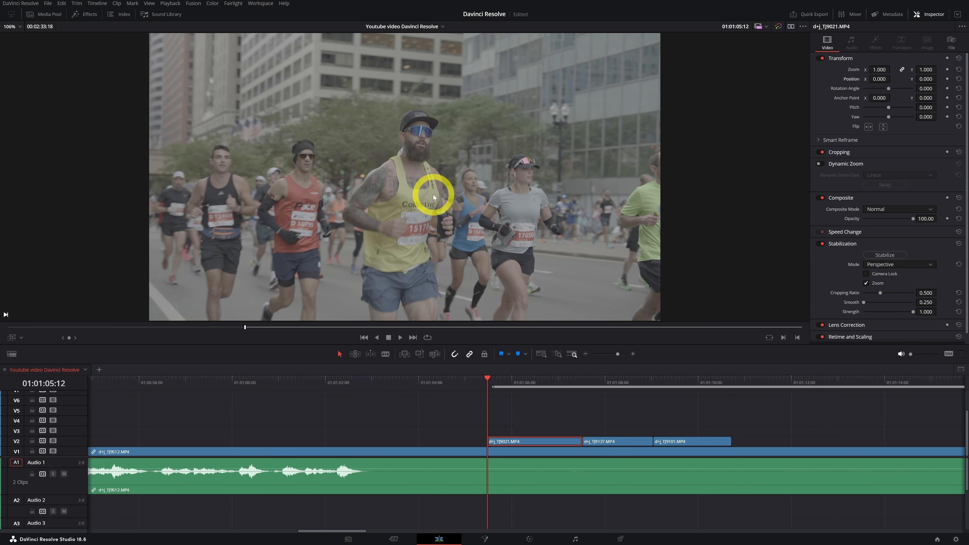
drag(917, 91, 412, 87)
double_click(835, 89)
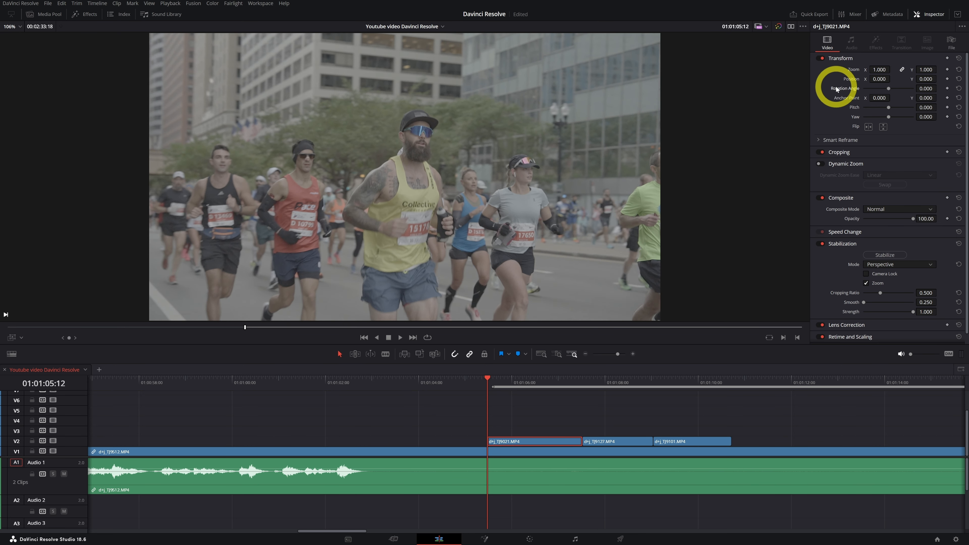
Step: Set the Anchor Point Y of d+j_TJ9021.MP4 to 255, and try Pitch and Yaw before resetting both to 0
drag(921, 99, 968, 99)
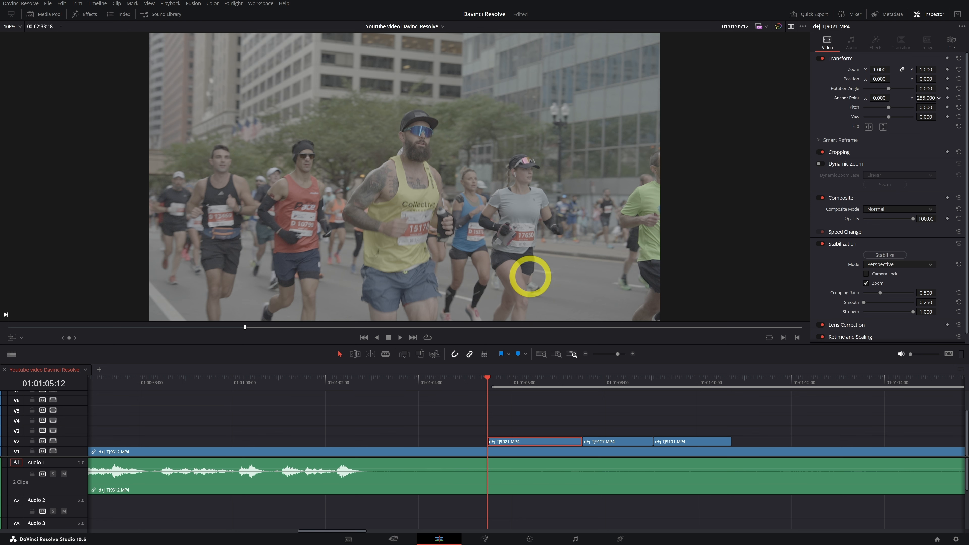
mouse_move(889, 107)
mouse_down()
mouse_move(898, 108)
mouse_move(866, 115)
mouse_move(886, 114)
mouse_up()
double_click(855, 108)
double_click(856, 116)
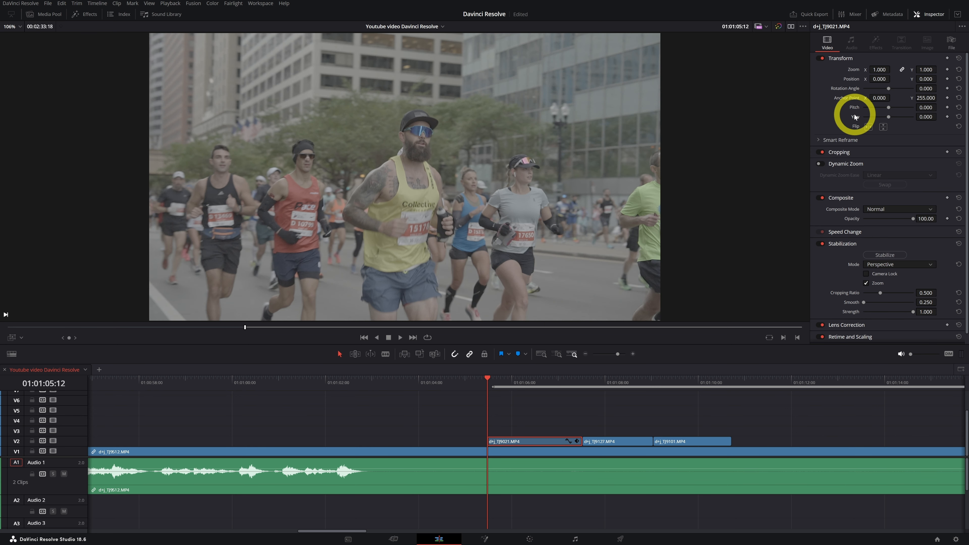
Step: Try flipping d+j_TJ9021.MP4 horizontally and vertically, reversing each flip
click(868, 127)
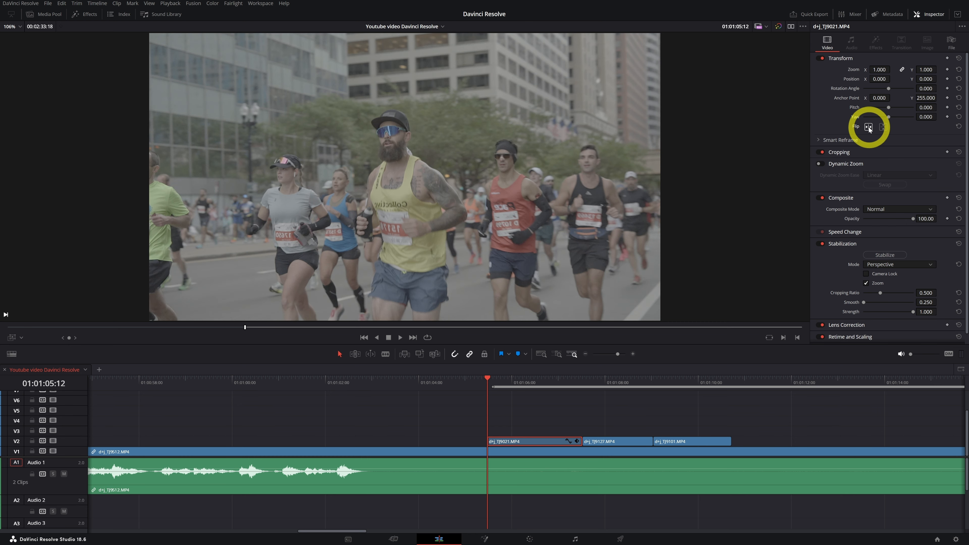
click(868, 127)
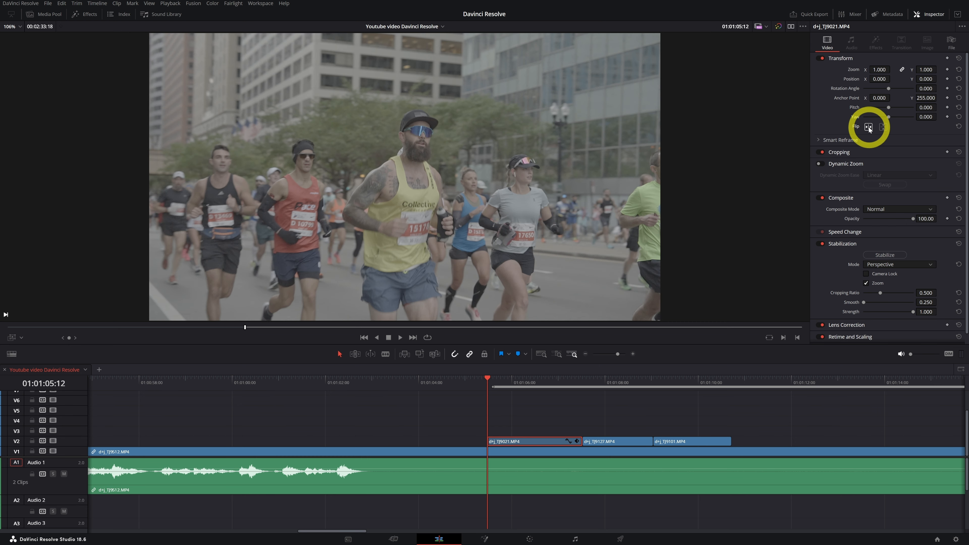
click(884, 127)
click(883, 128)
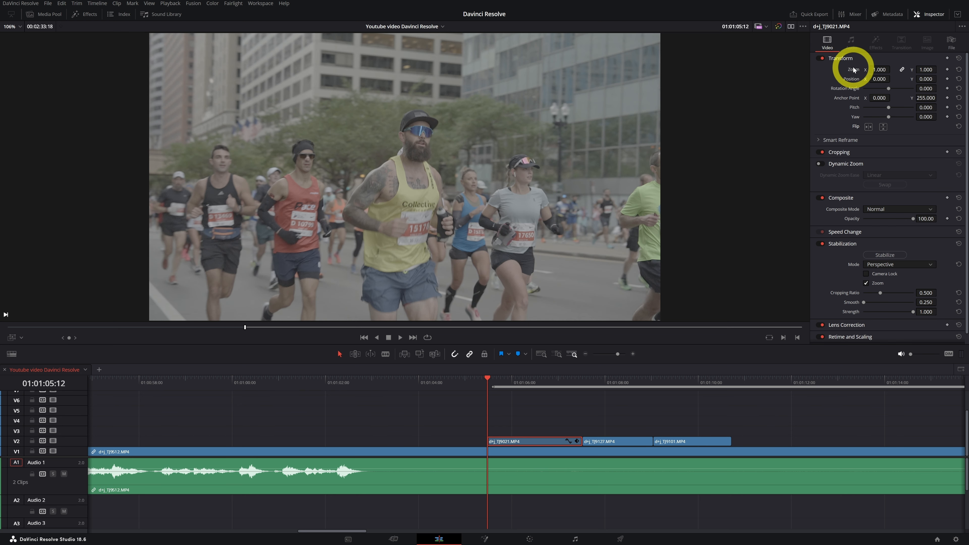
Step: Crop d+j_TJ9021.MP4 by 674.2 left, 703.5 right, 239.1 top and 527.6 bottom, with Softness 20.61
click(835, 152)
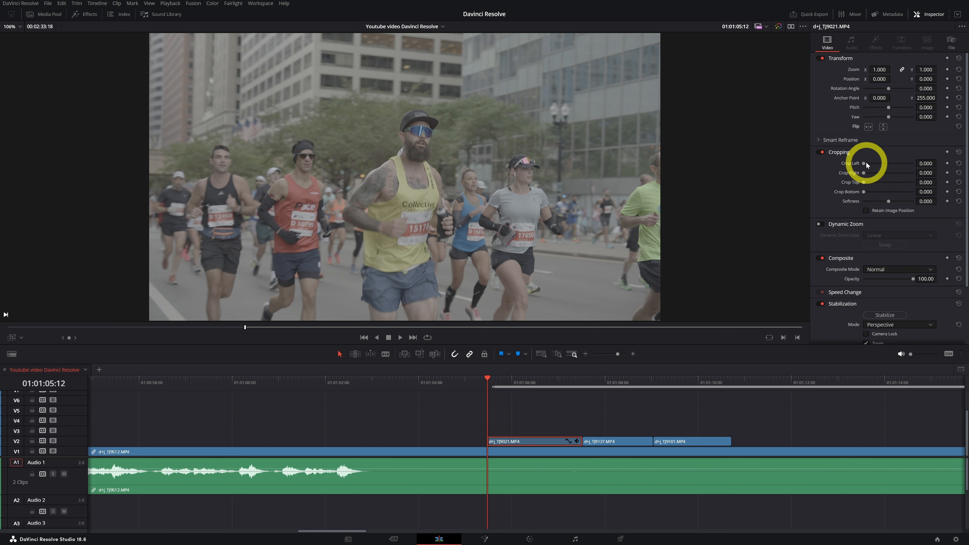
drag(864, 164, 889, 202)
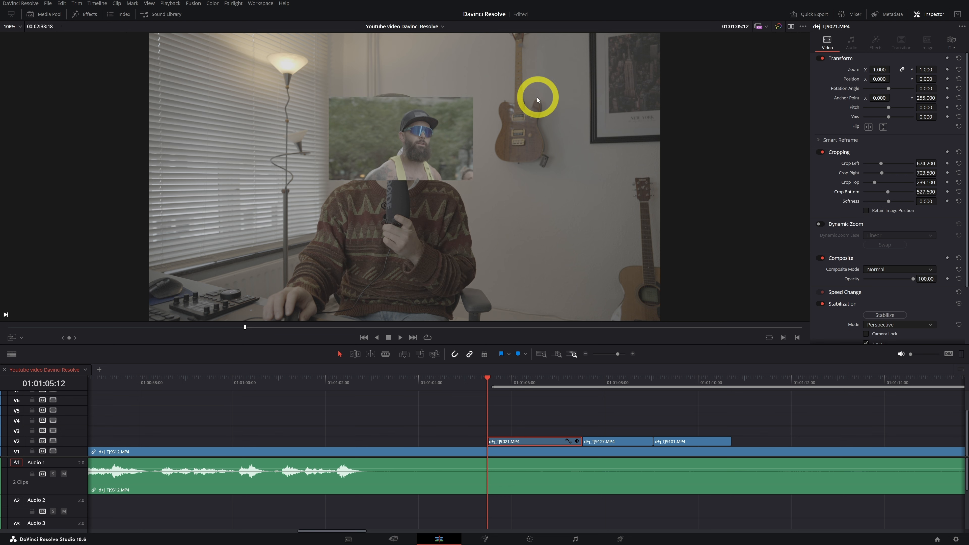
drag(889, 203, 894, 203)
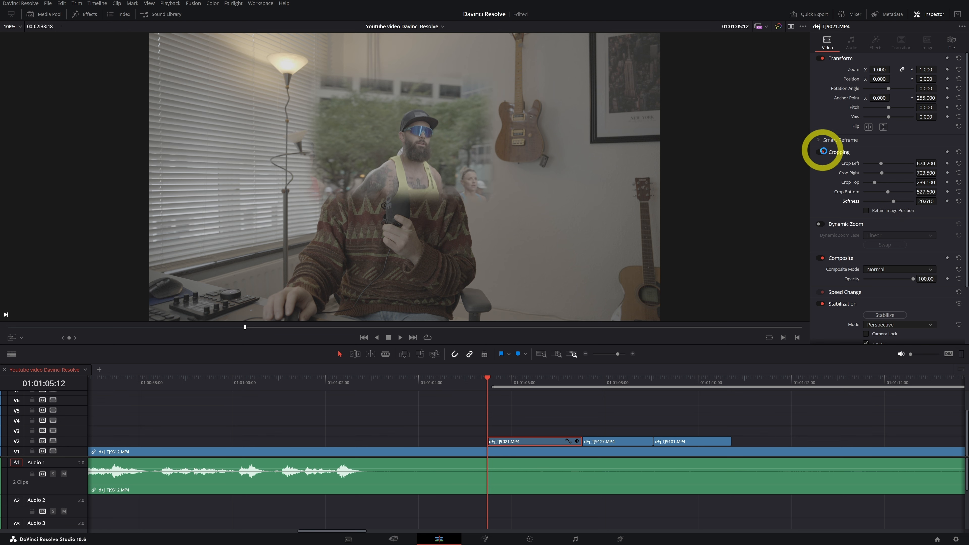
Step: Reset the Softness and all crop values of d+j_TJ9021.MP4 to 0
double_click(852, 201)
double_click(849, 191)
double_click(850, 183)
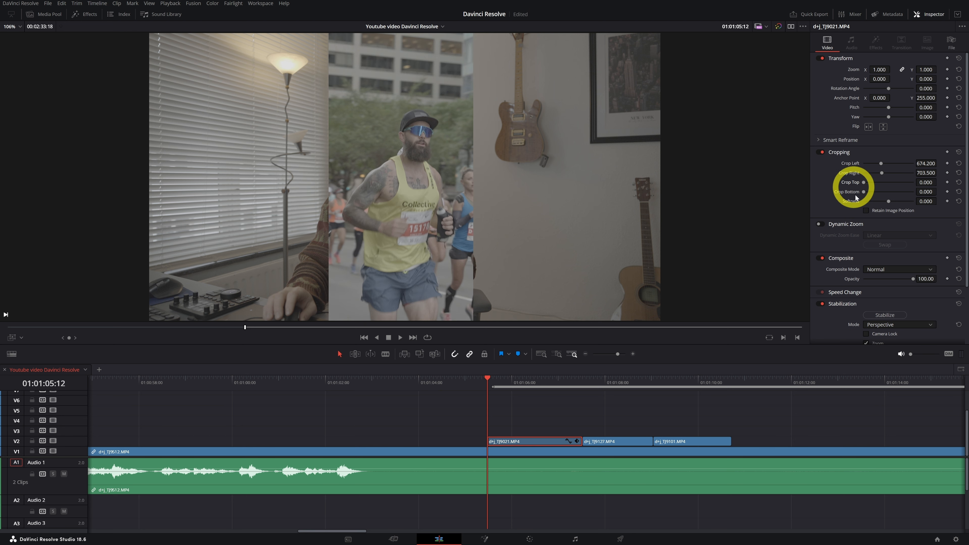
click(958, 153)
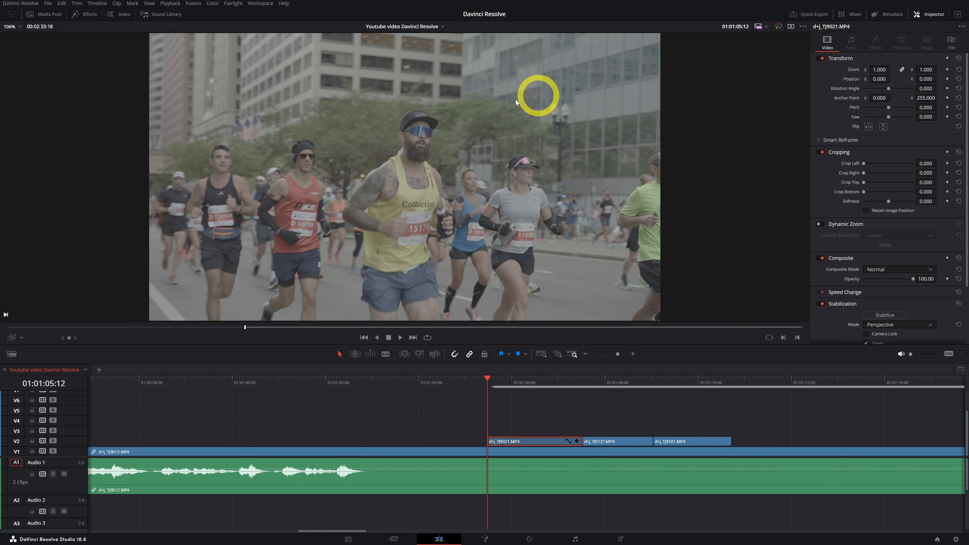
Step: Try an Opacity of 0 on d+j_TJ9021.MP4, and reset it to 100
scroll(822, 229, down, 1)
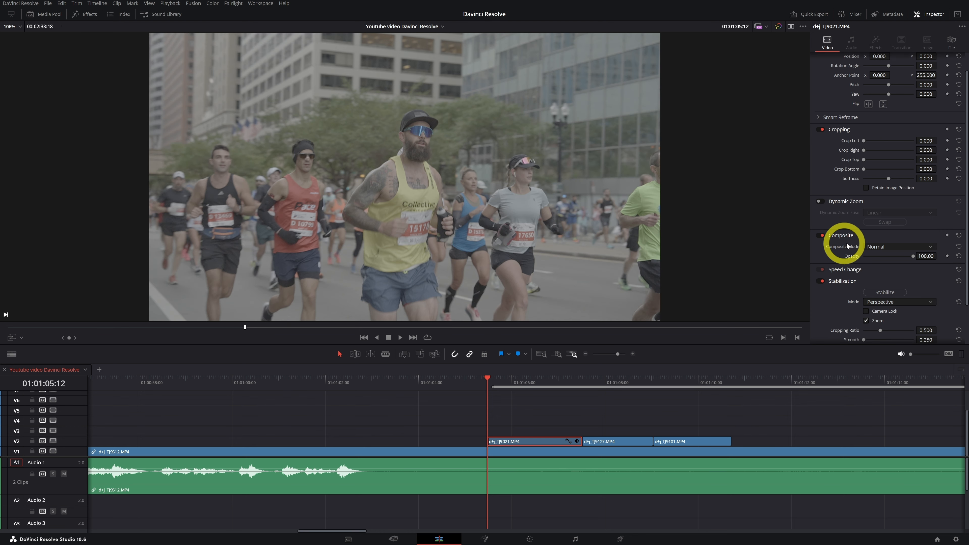
scroll(834, 216, down, 1)
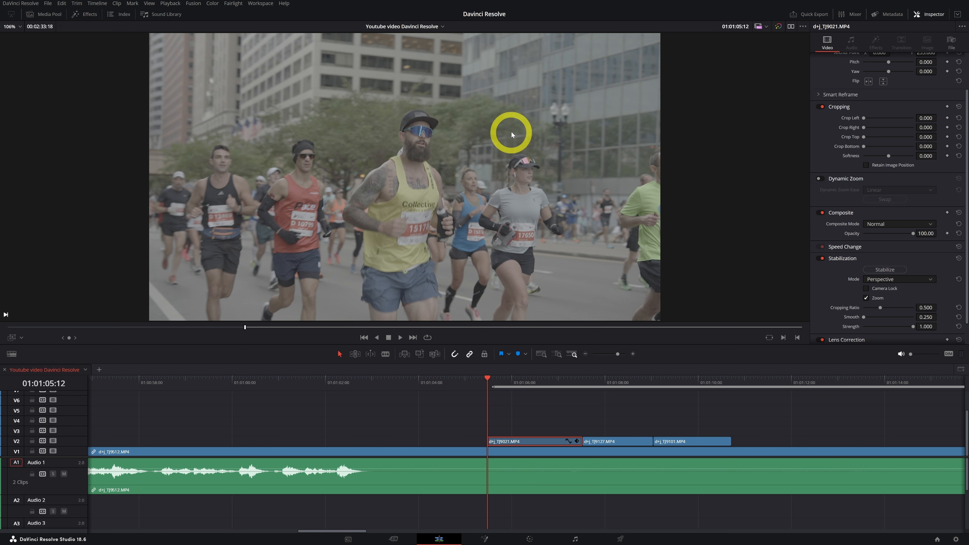
drag(912, 233, 864, 229)
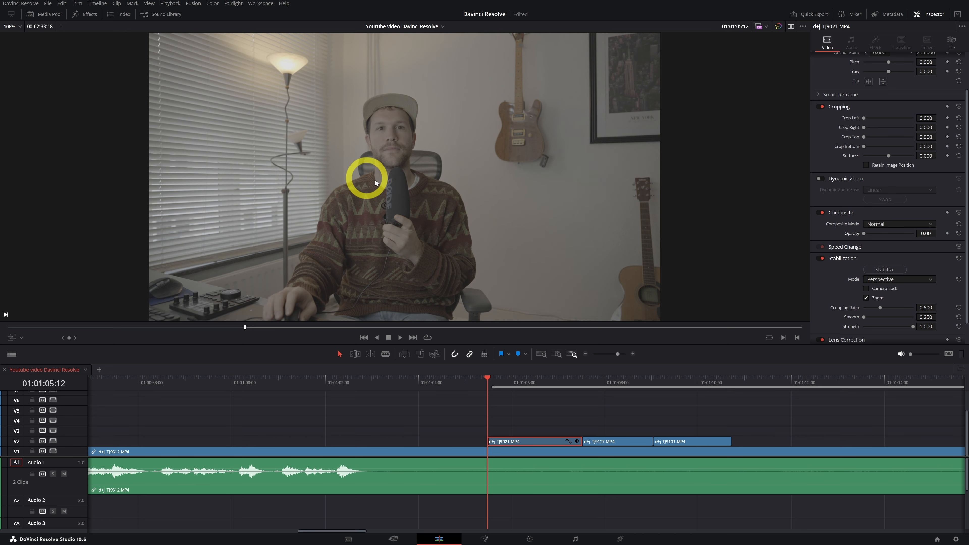
double_click(851, 234)
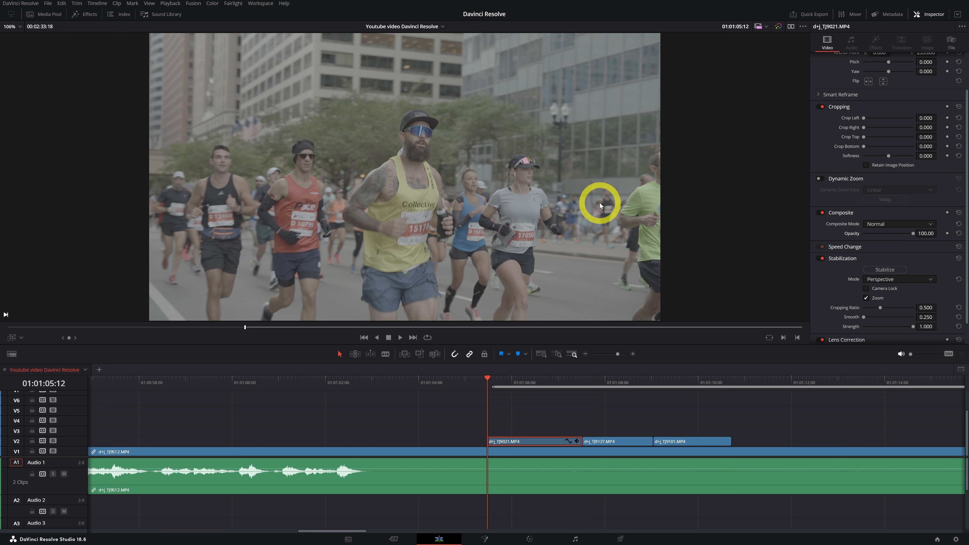
Step: Preview composite modes such as Add and Darker Color on d+j_TJ9021.MP4, leaving the mode on Normal
click(884, 224)
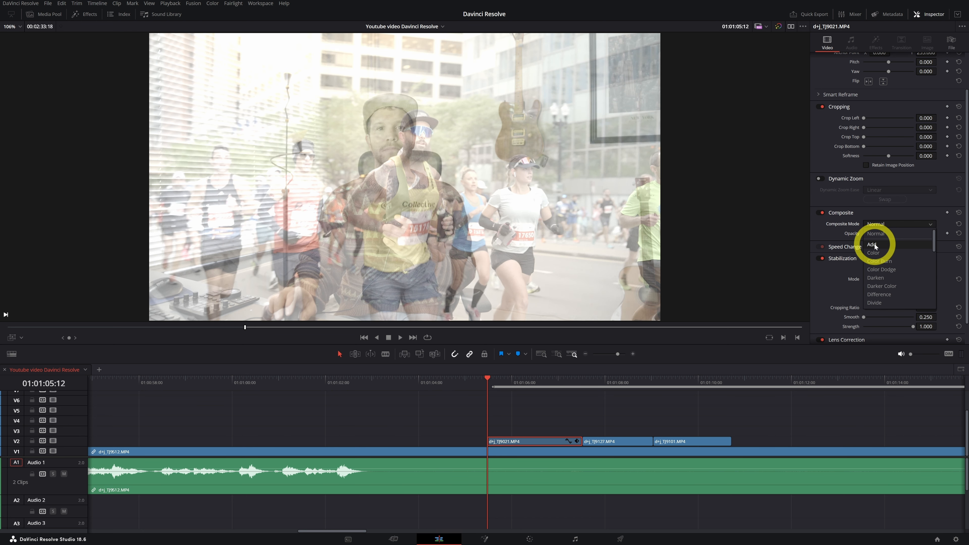
scroll(876, 266, down, 1)
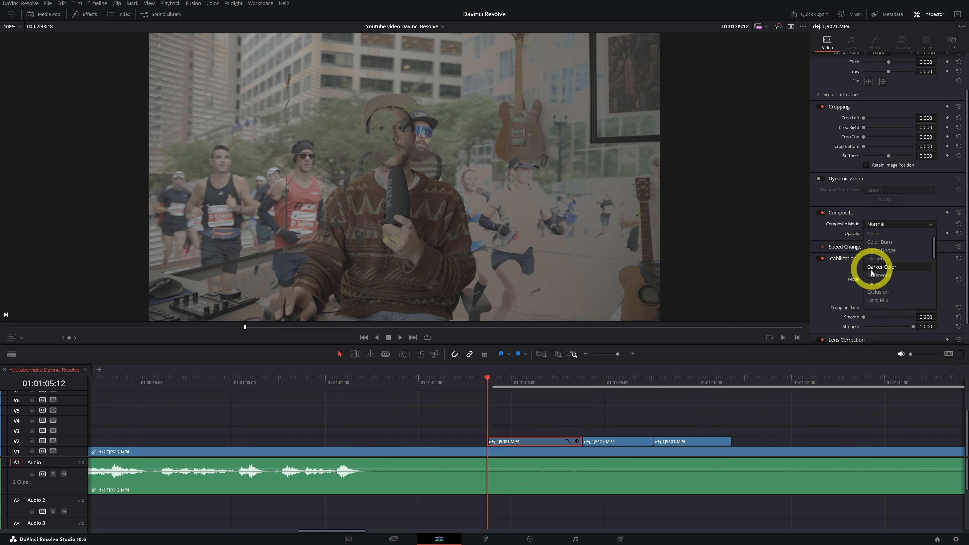
click(824, 286)
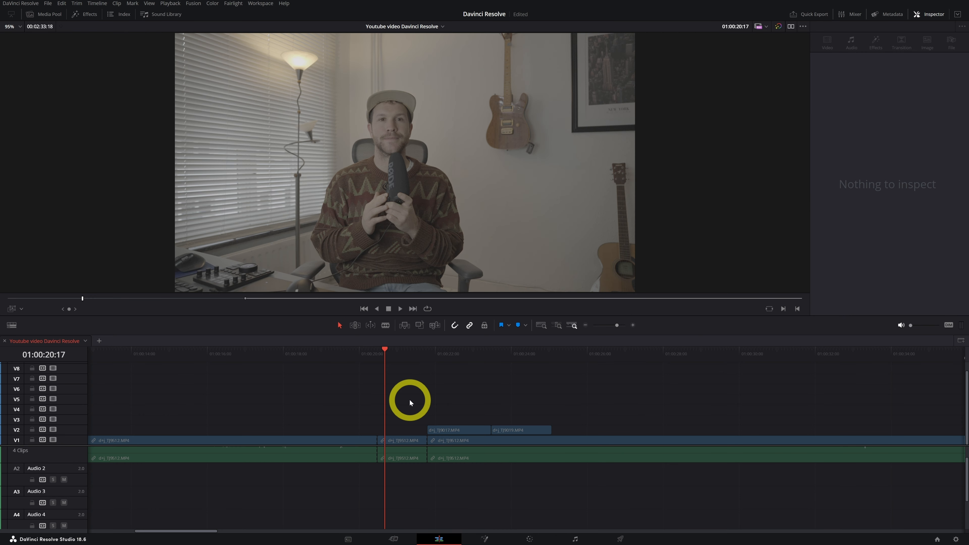
Step: Unlink the short d+j_TJ9512.MP4 clip on V1 at 01:00:20:17 from its audio, and select only its video
click(397, 442)
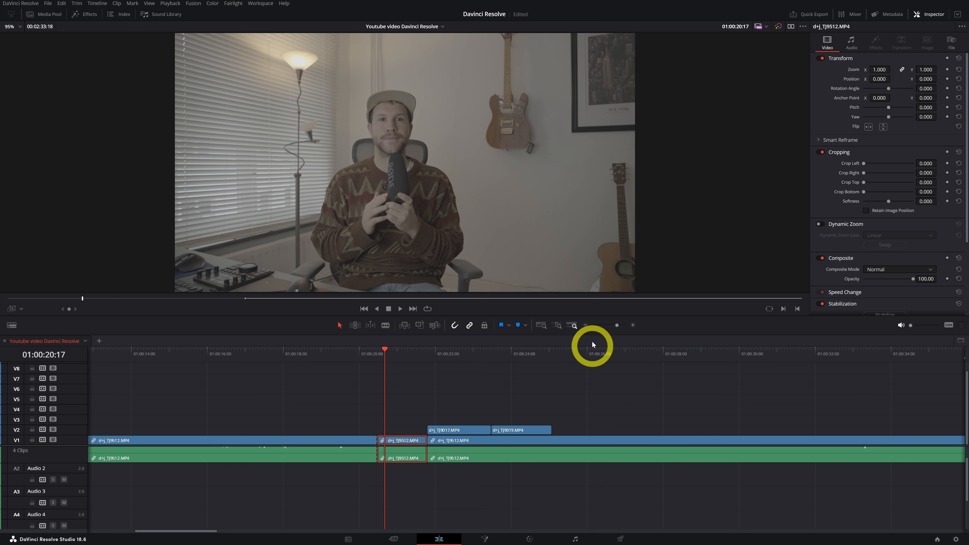
drag(617, 326, 624, 325)
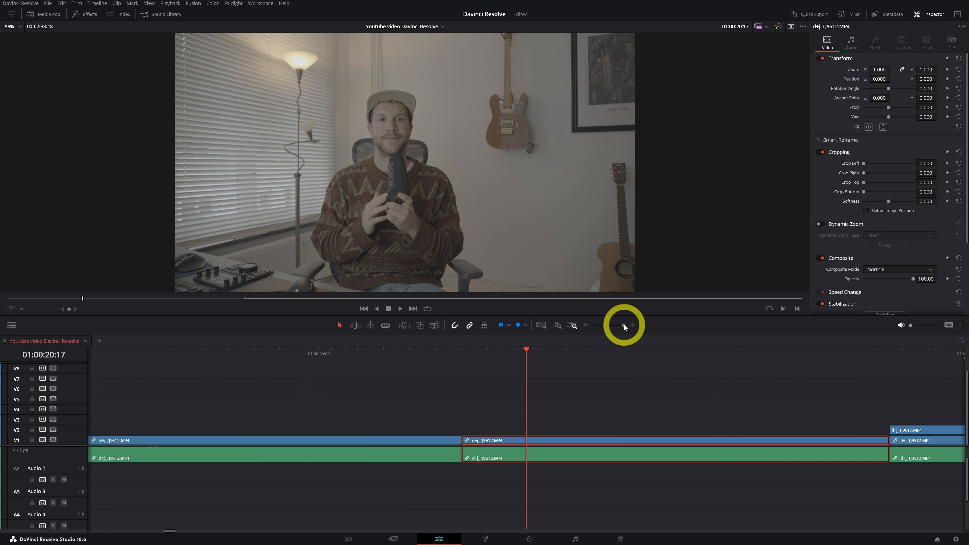
scroll(649, 415, right, 3)
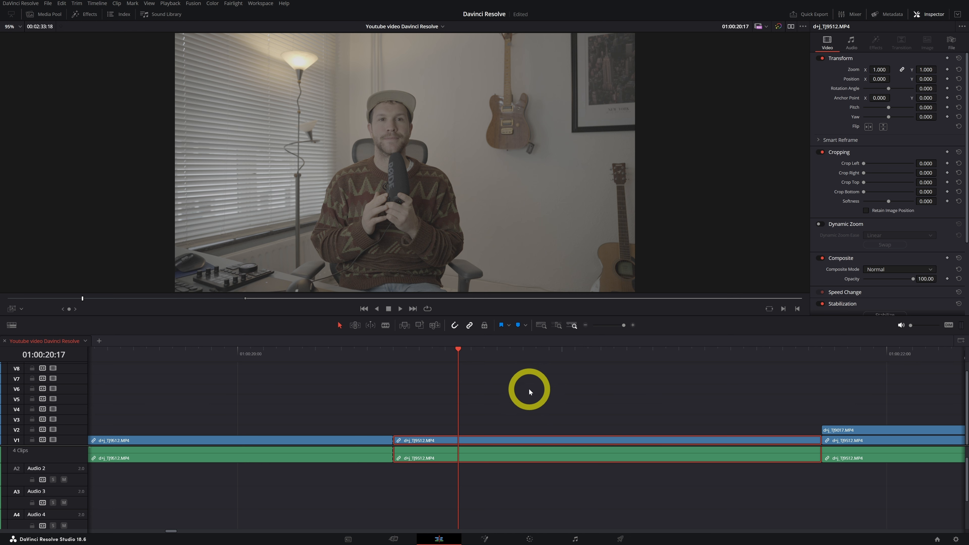
drag(514, 381, 585, 458)
right_click(585, 459)
click(596, 448)
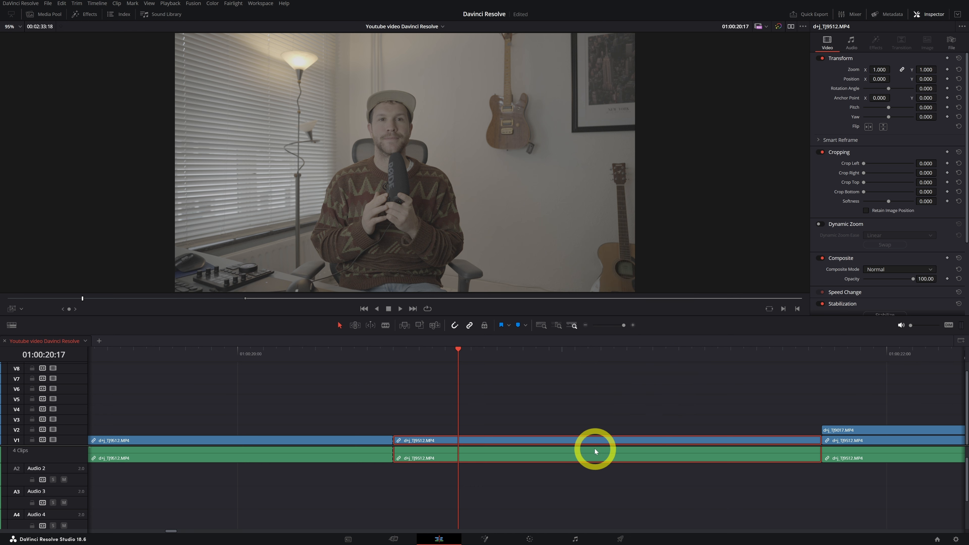
click(500, 441)
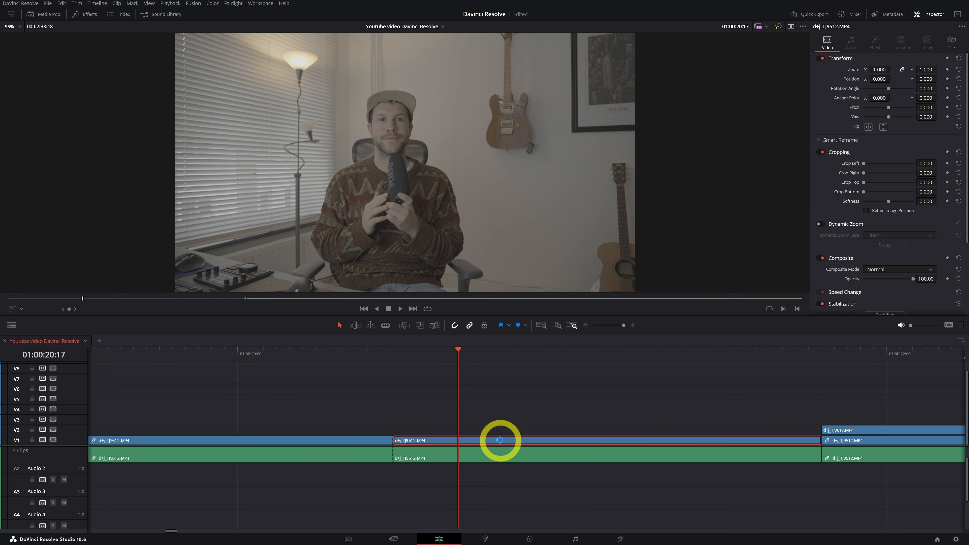
Step: Enlarge the V1 track, add a Zoom keyframe of 1.000 at 01:00:20:12 on the unlinked d+j_TJ9512.MP4, and show its keyframe track
drag(84, 435, 87, 390)
scroll(420, 427, right, 4)
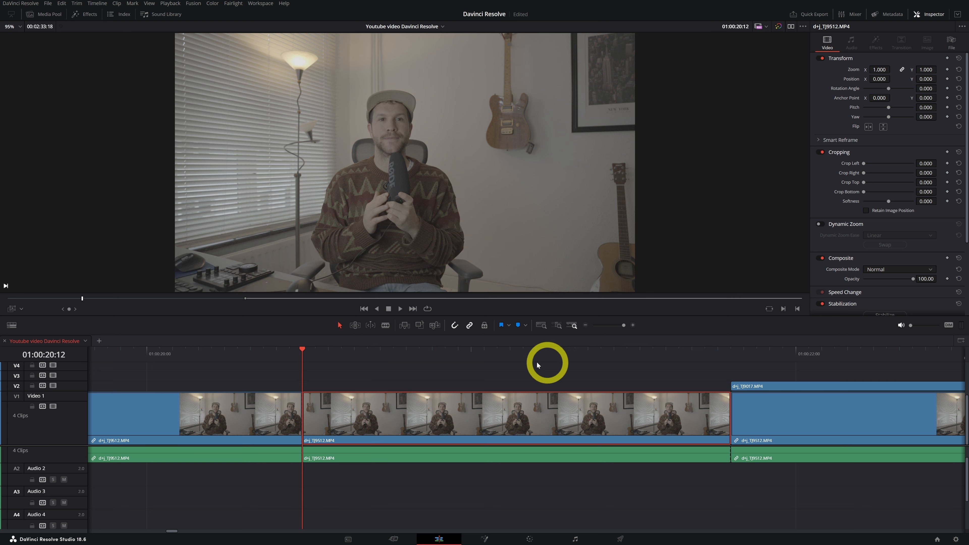
click(947, 70)
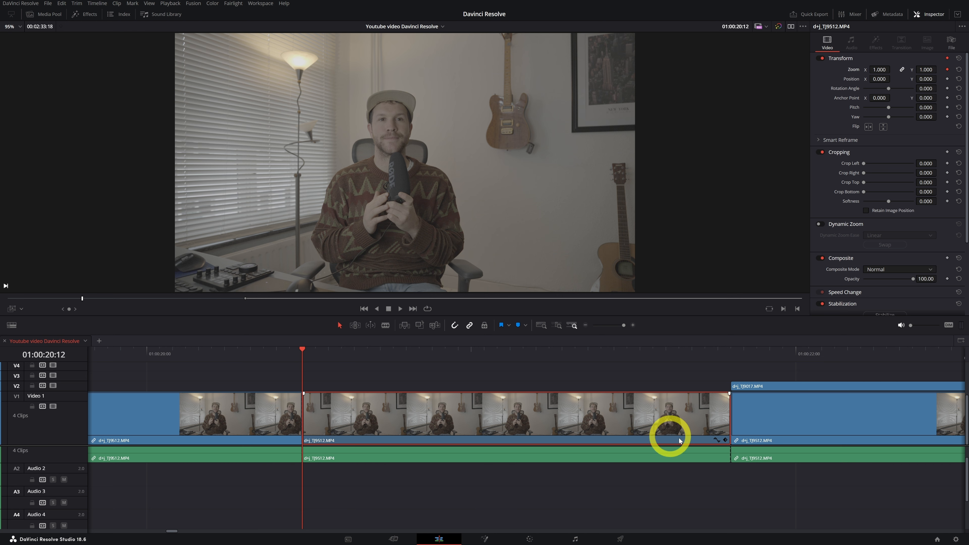
click(725, 441)
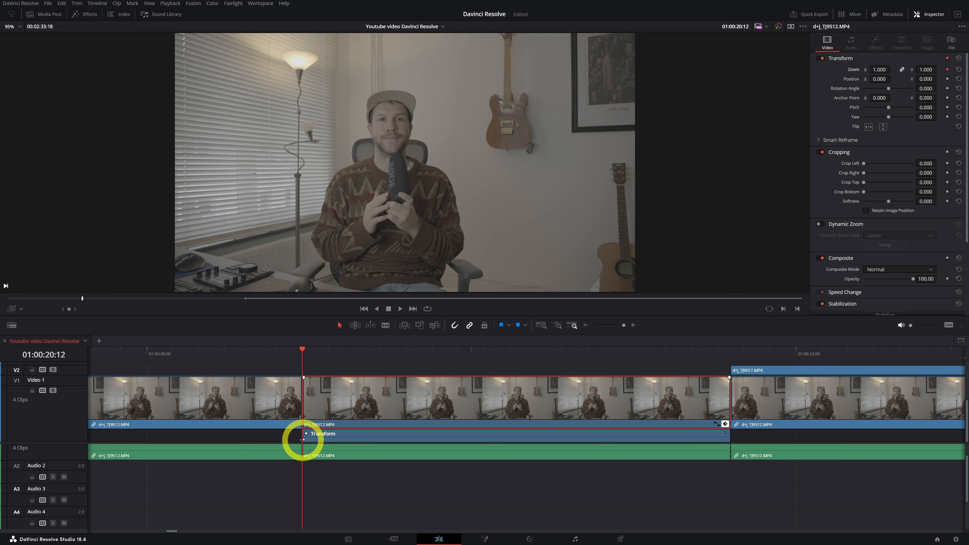
Step: Keyframe the Zoom of the unlinked d+j_TJ9512.MP4 clip to 1.490 at 01:00:21:15
drag(302, 355, 672, 360)
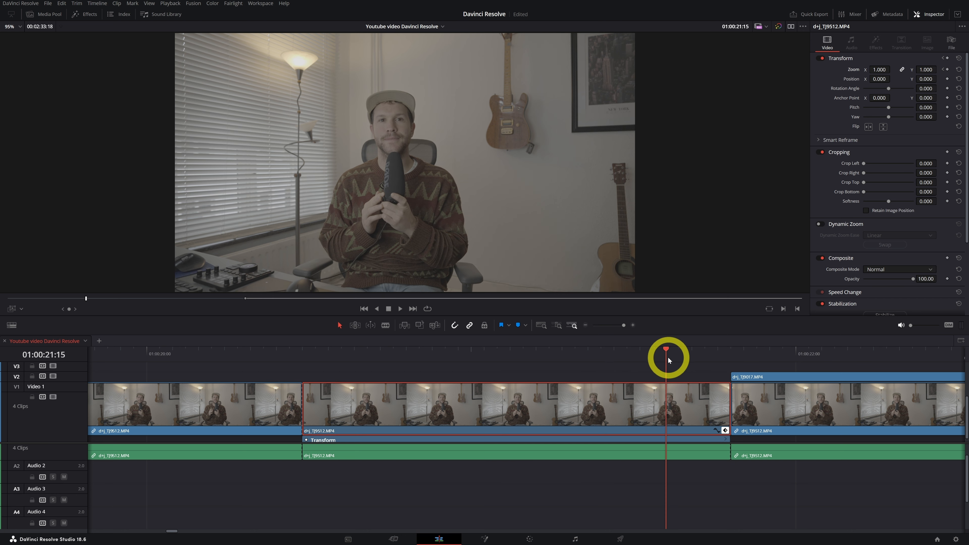
scroll(668, 420, down, 1)
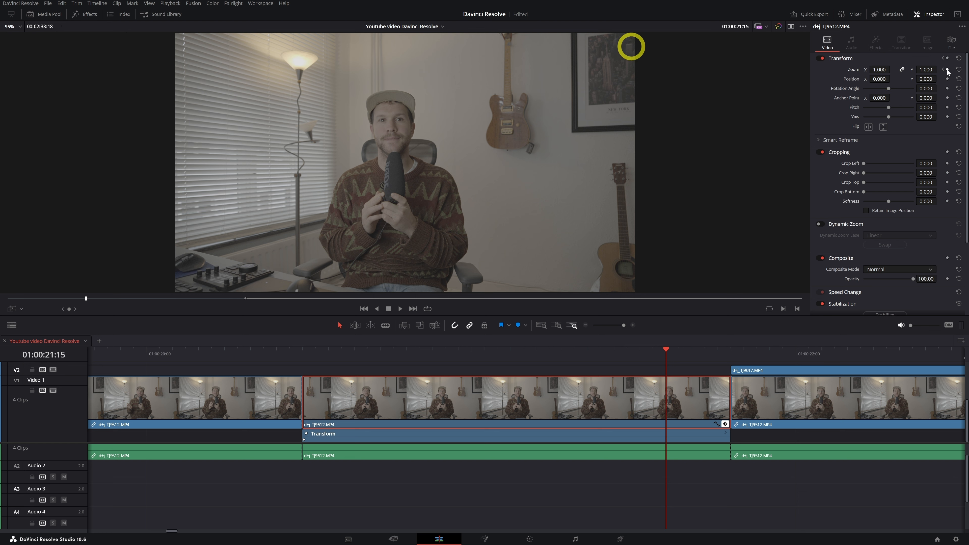
drag(879, 70, 902, 67)
drag(895, 66, 906, 67)
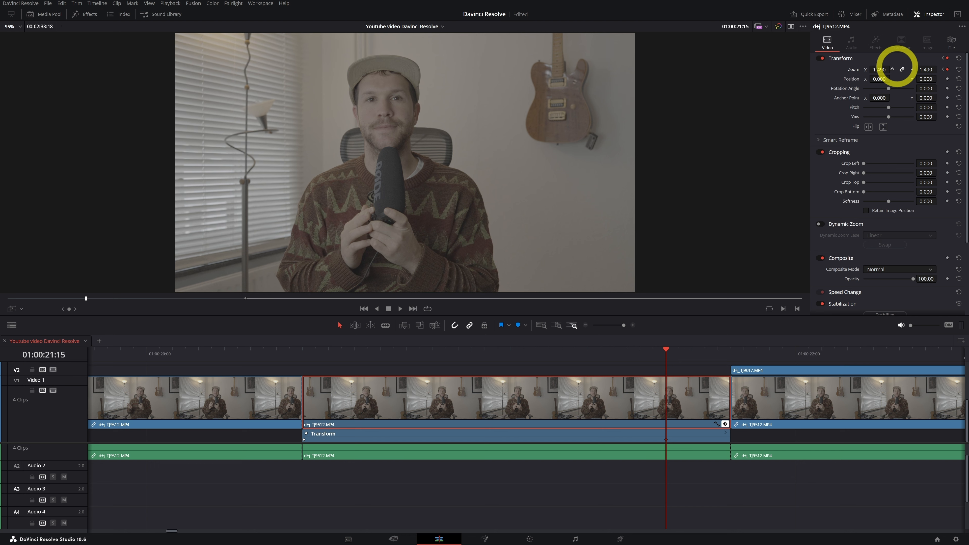
Step: Play the clip from 01:00:20:12 to check the zoom animation, and reselect it at its start
click(310, 360)
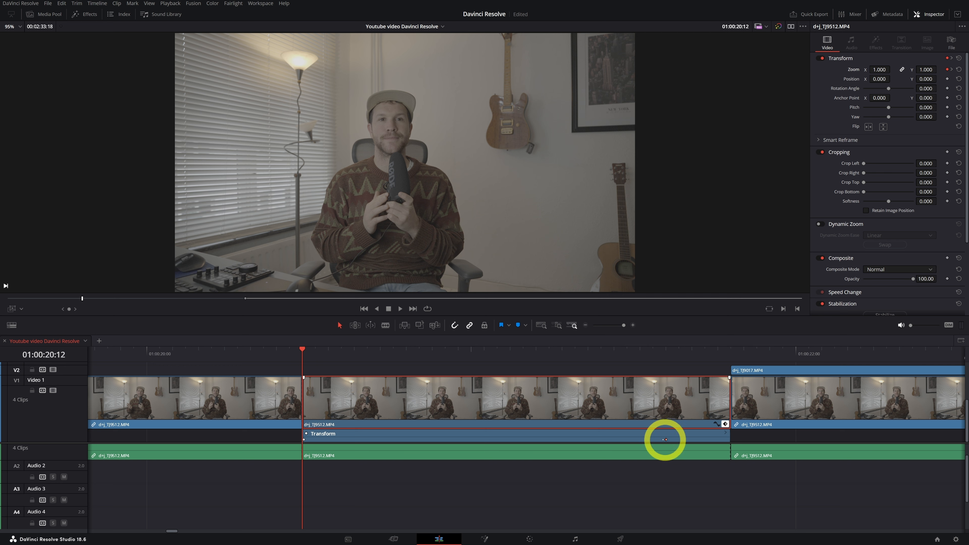
key(space)
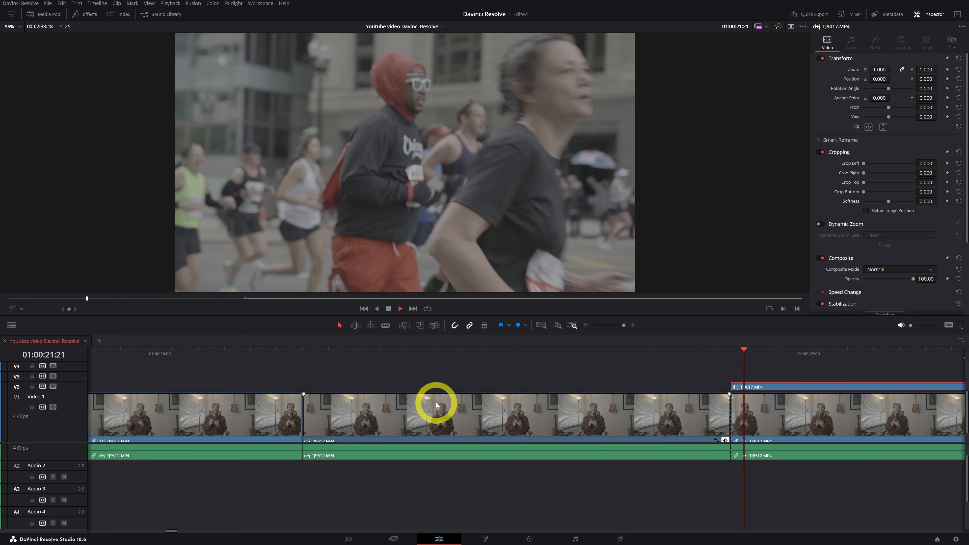
drag(615, 363, 322, 386)
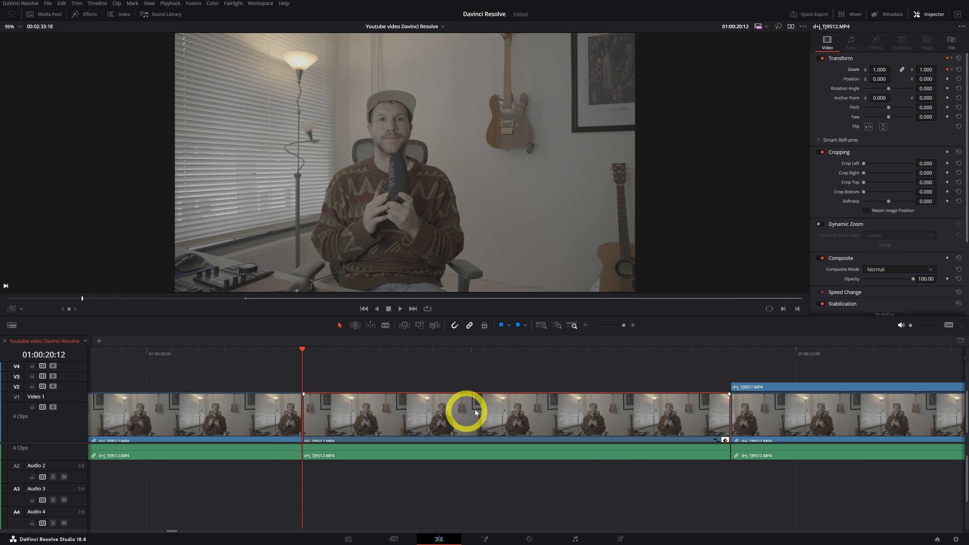
click(467, 412)
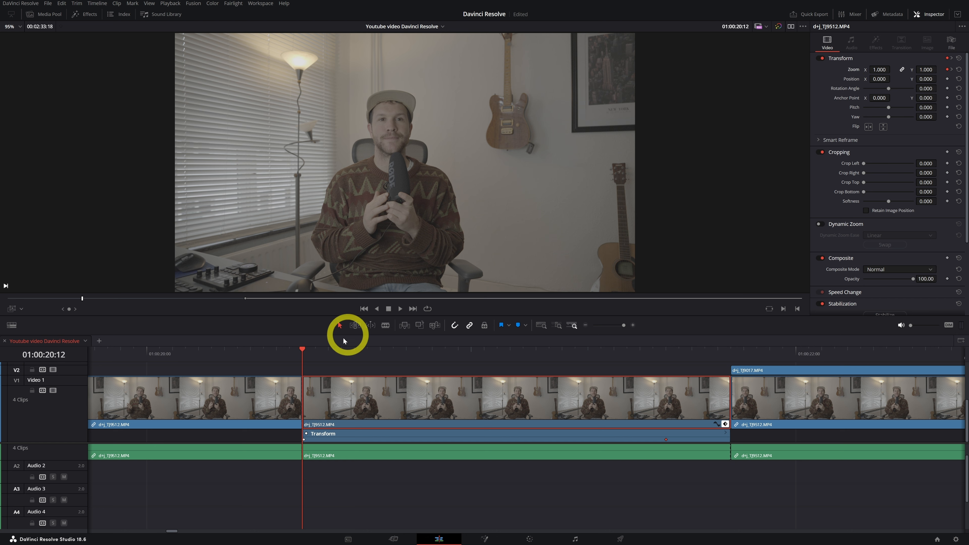
Step: Animate the clip's Position X from a keyframe of 0 at 01:00:20:16 to 400 at 01:00:21:15
drag(312, 358, 356, 367)
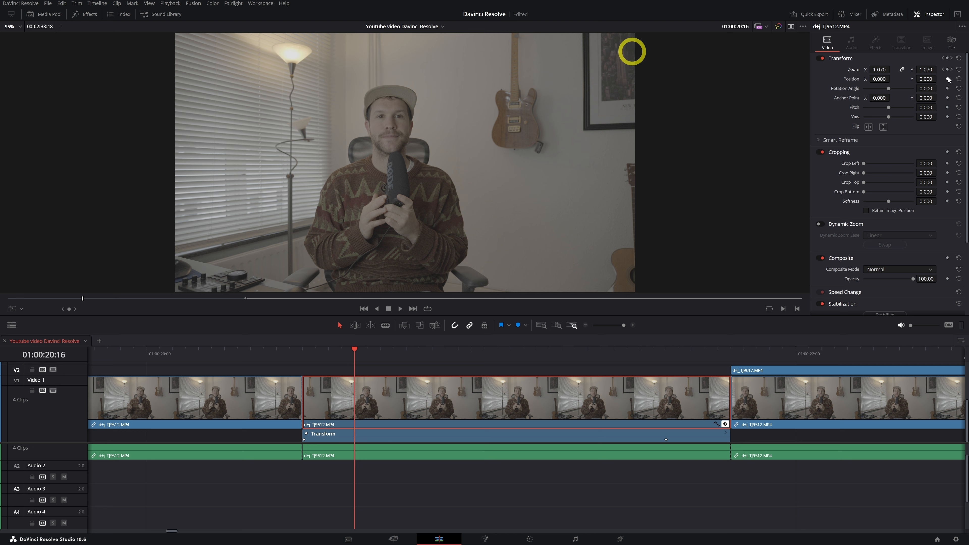
mouse_move(349, 361)
mouse_down()
mouse_move(308, 362)
mouse_move(333, 360)
mouse_up()
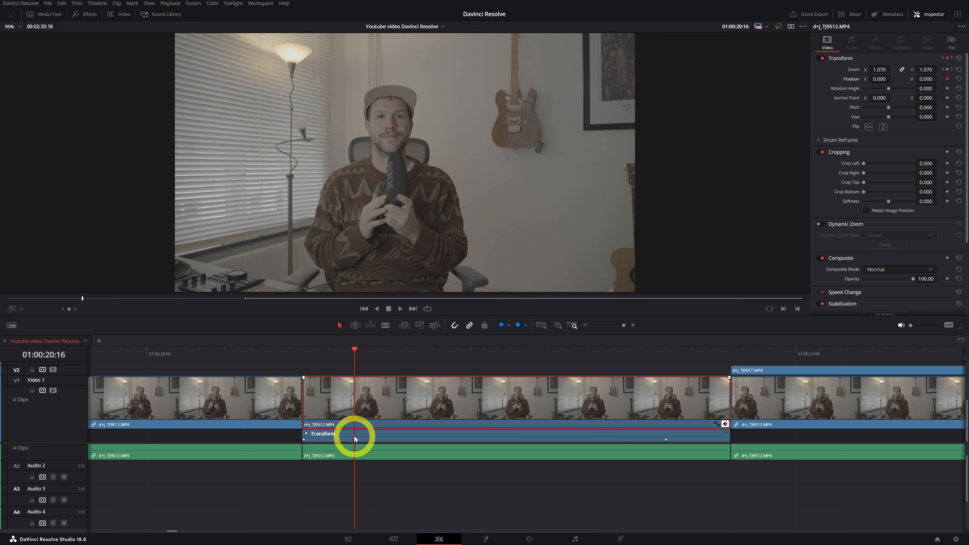
drag(382, 349, 645, 375)
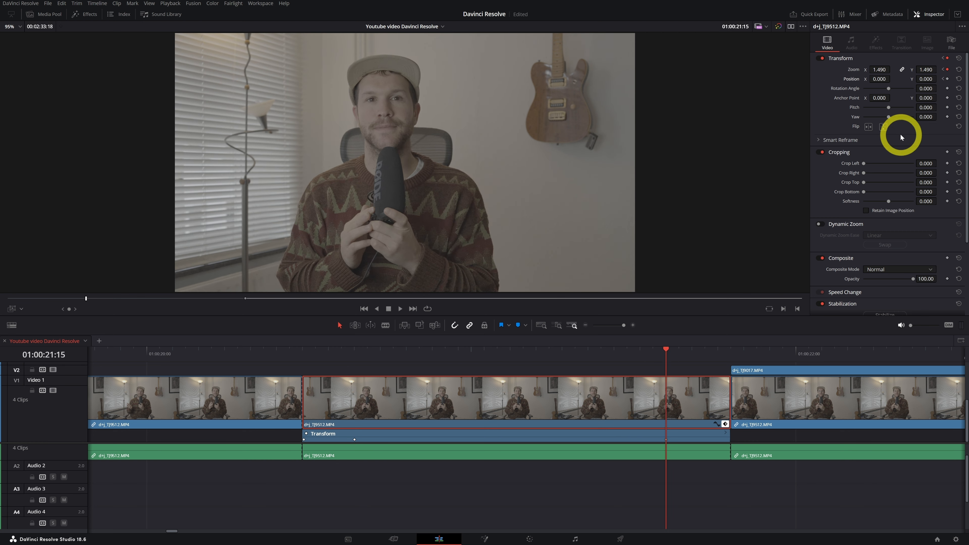
drag(878, 79, 552, 269)
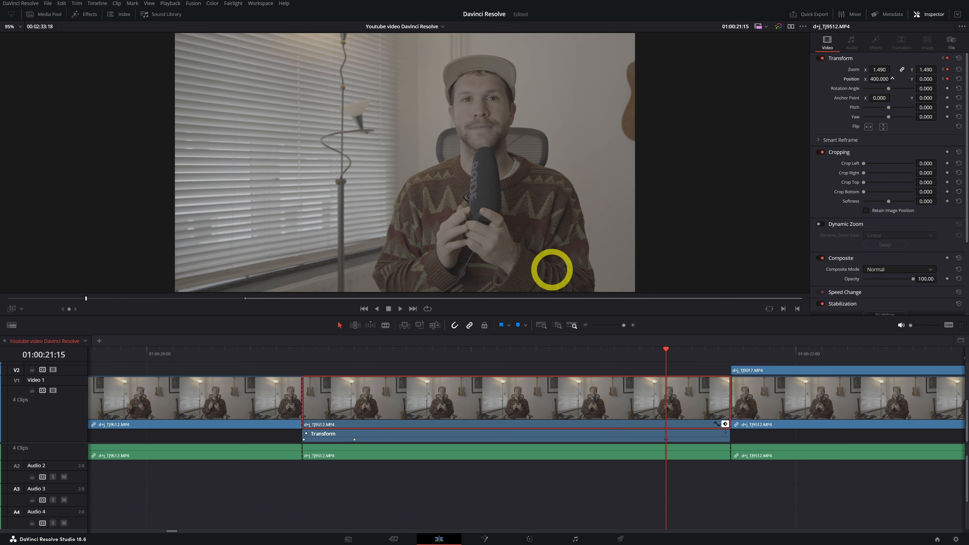
Step: Play the clip from its start to check the combined zoom and position animation, and return to 01:00:20:12
drag(666, 353, 293, 387)
key(space)
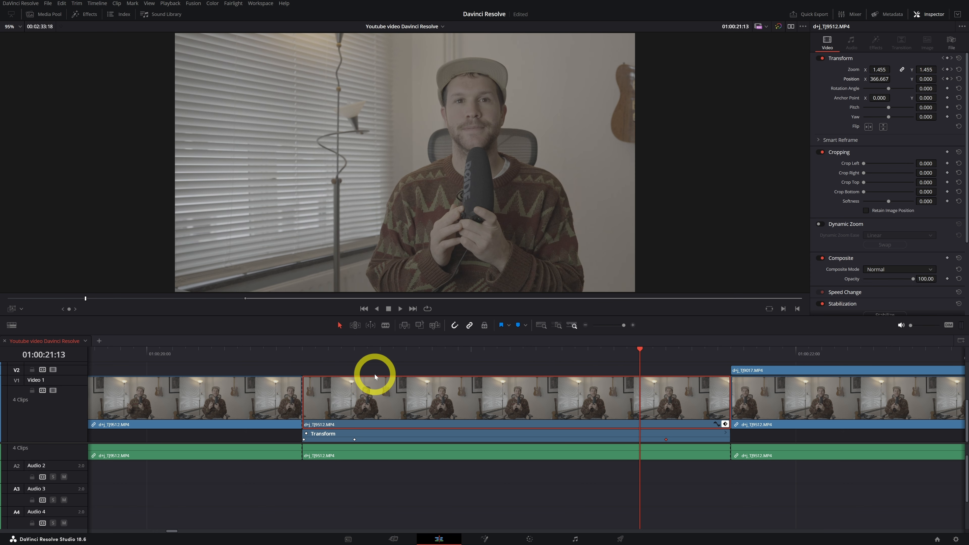
key(Up)
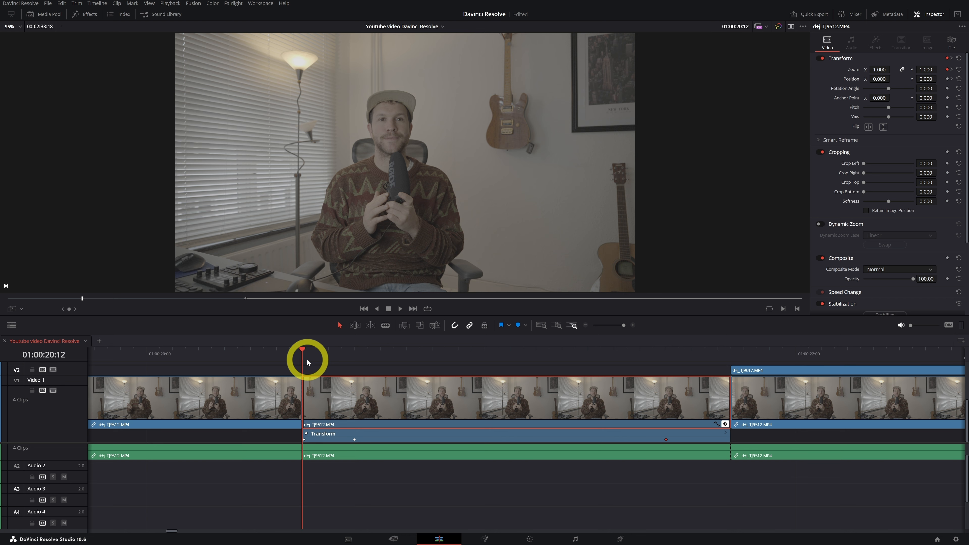
key(space)
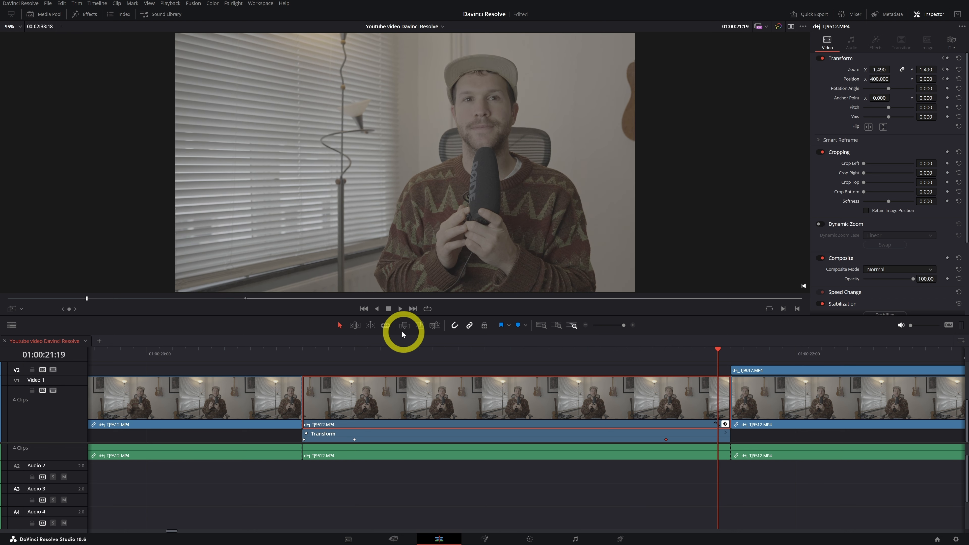
key(Up)
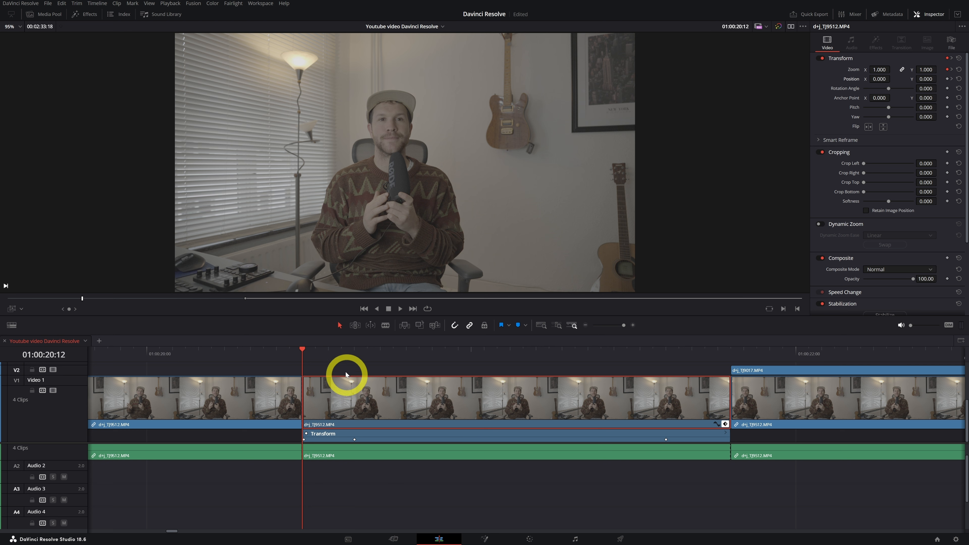
Step: Animate the clip's Rotation Angle from a keyframe of 0 at 01:00:20:20 to 10.400 at 01:00:21:15
key(Right)
key(Right)
key(Right)
key(Right)
mouse_move(393, 352)
mouse_down()
mouse_move(431, 353)
mouse_move(403, 365)
mouse_up()
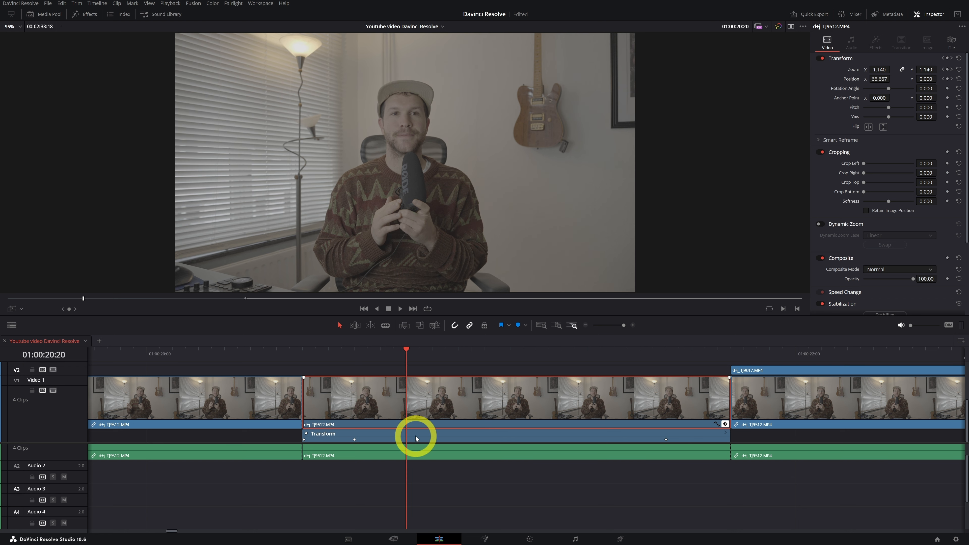
click(947, 88)
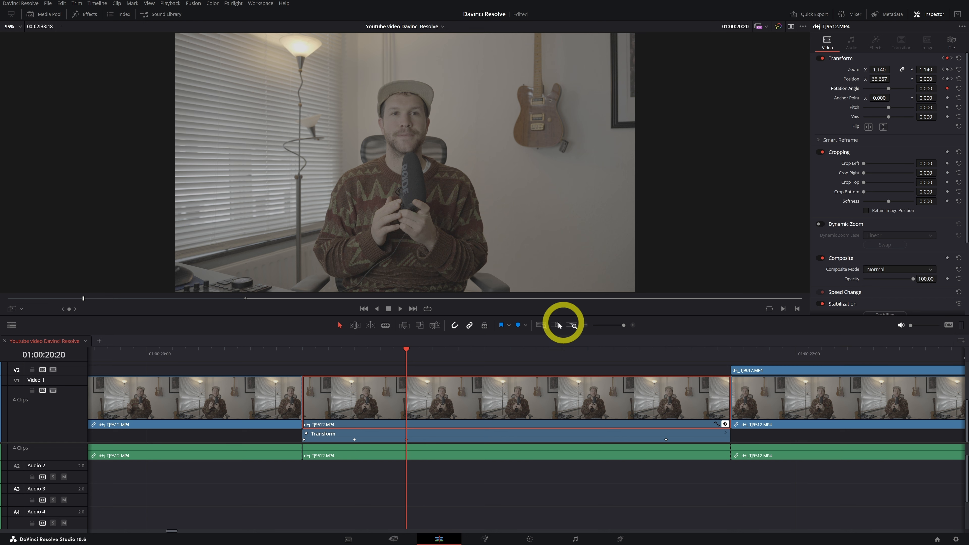
drag(430, 357, 653, 361)
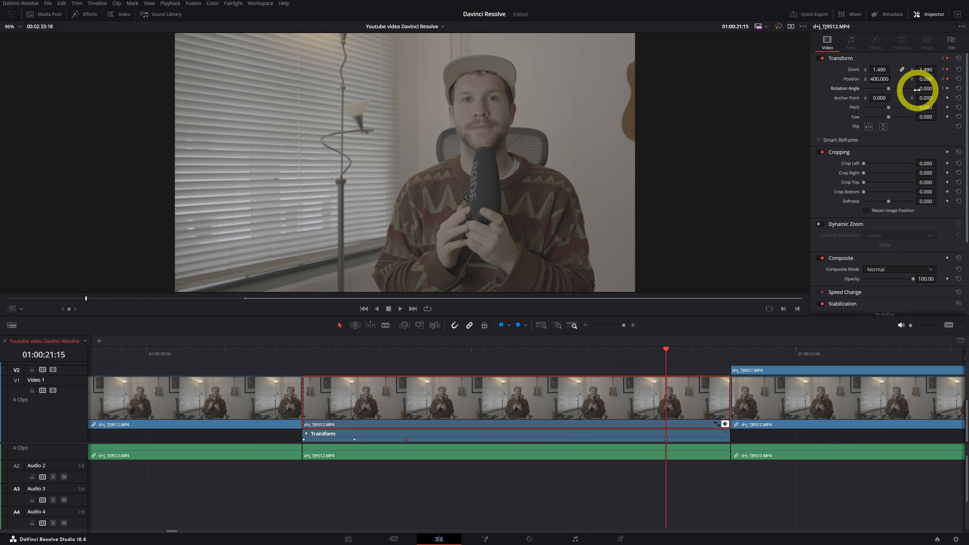
drag(921, 90, 481, 247)
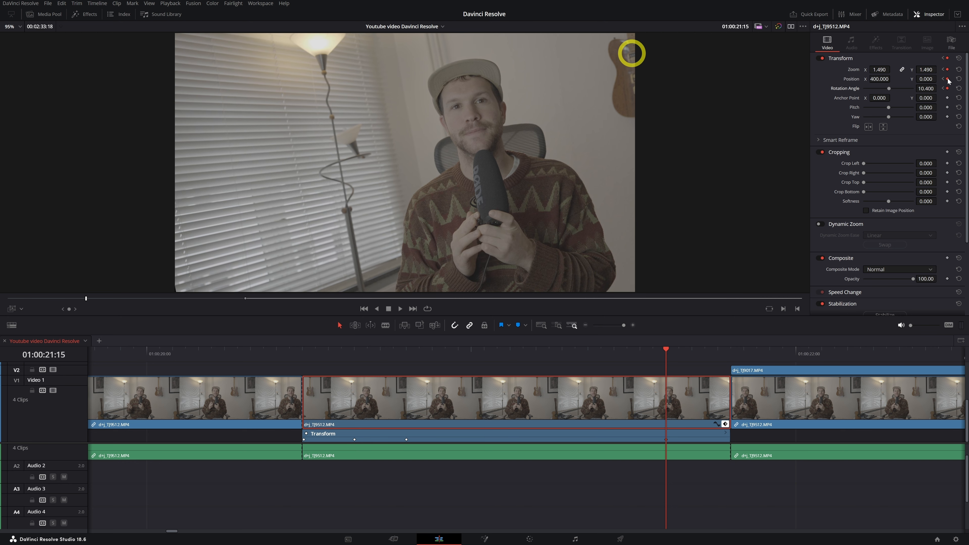
Step: Play the clip from its start to check the rotation together with the zoom and position movement
drag(657, 347, 313, 369)
click(333, 368)
key(space)
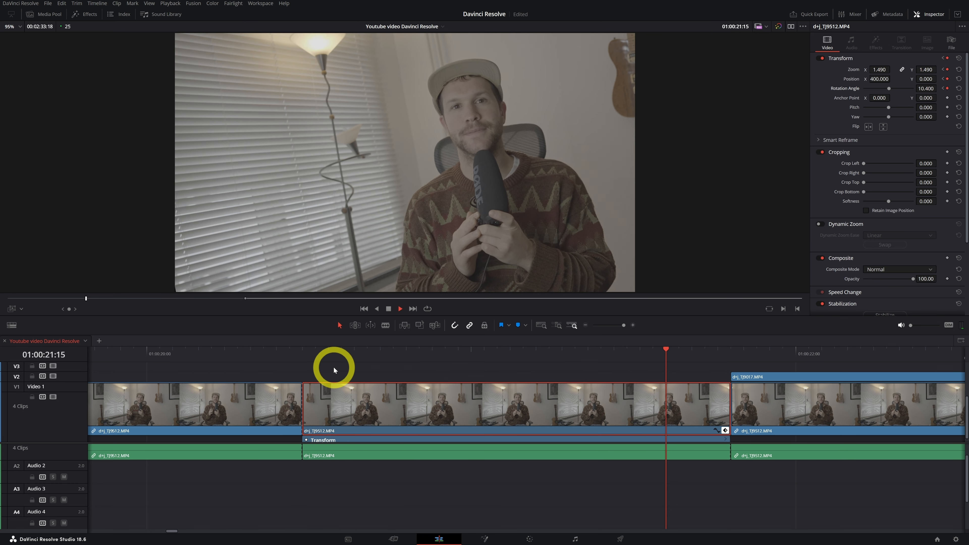
key(space)
drag(335, 360, 320, 360)
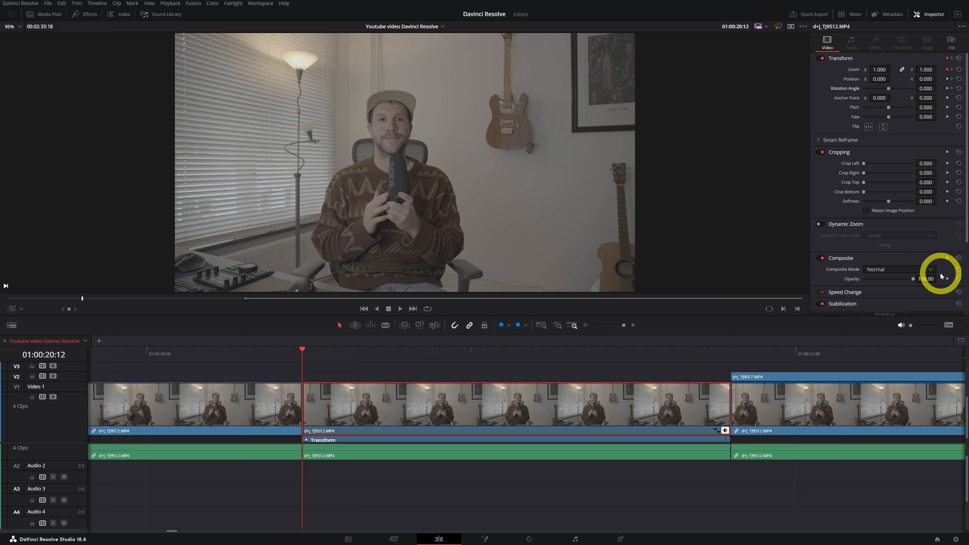
Step: Add a Crop Left keyframe of 0 at 01:00:21:04 on the clip, and increase Crop Left at 01:00:21:17
scroll(944, 281, down, 3)
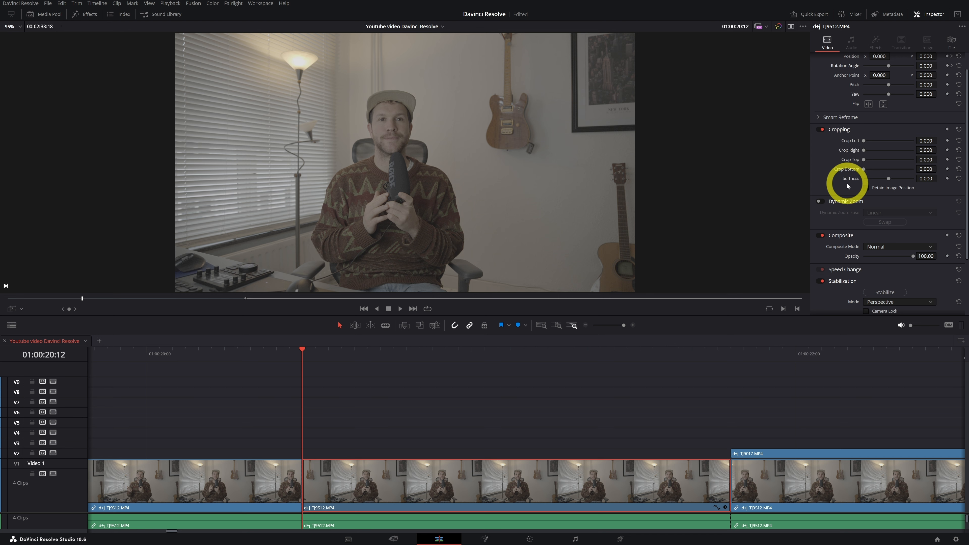
drag(307, 347, 524, 368)
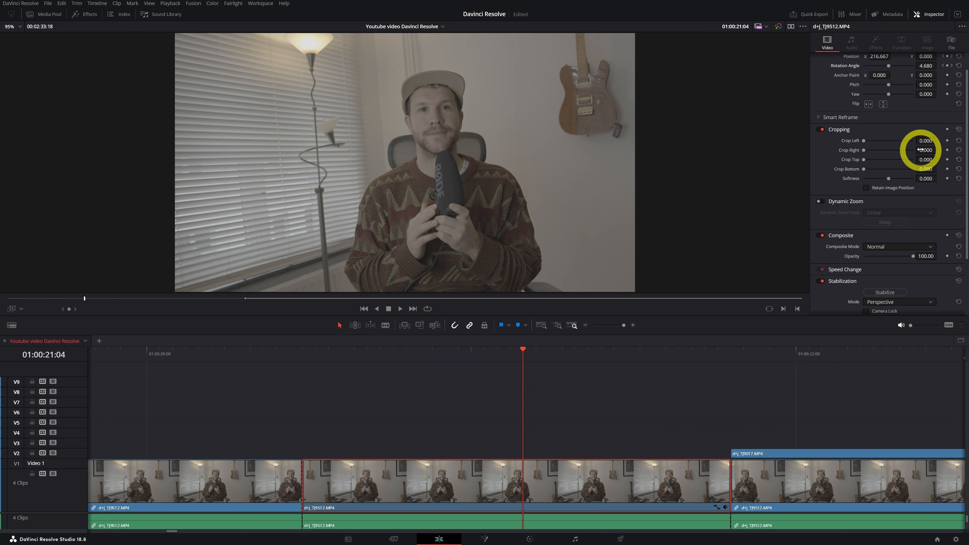
drag(528, 350, 691, 353)
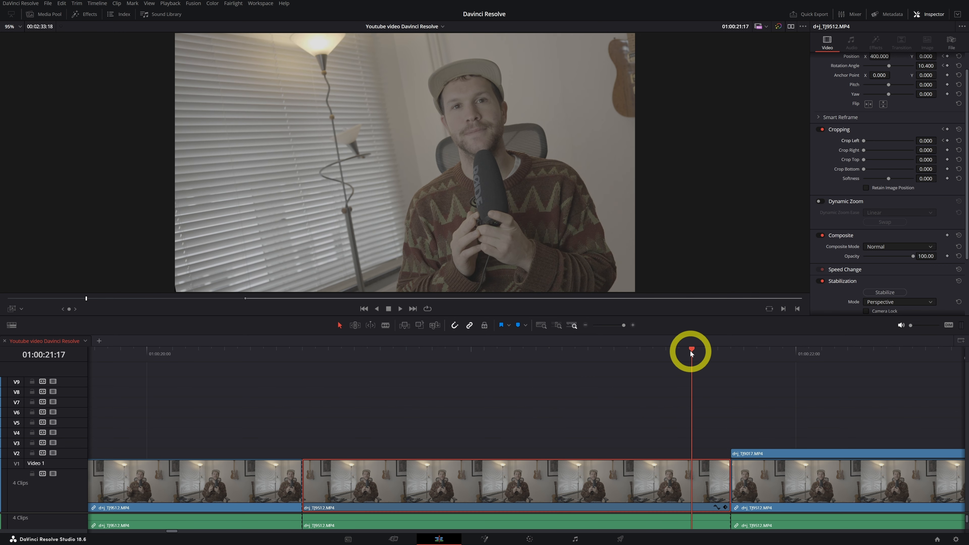
drag(873, 140, 899, 136)
Step: Play the clip from 01:00:20:12 to check the animated left crop
drag(649, 370, 325, 391)
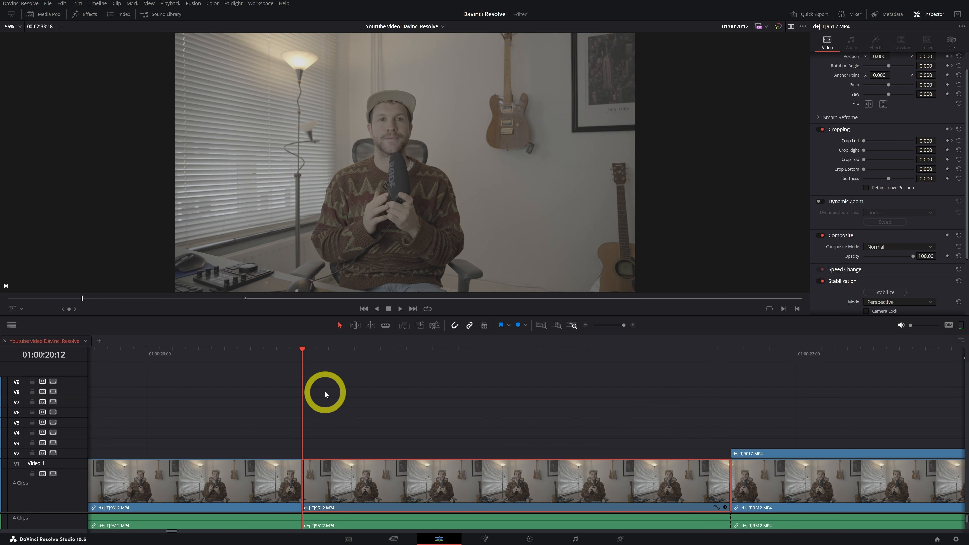
key(space)
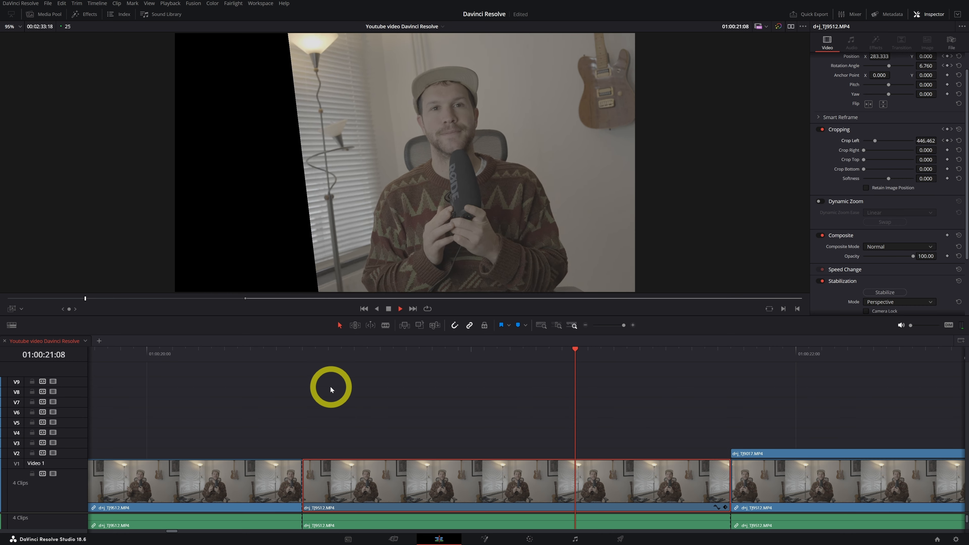
click(301, 368)
key(space)
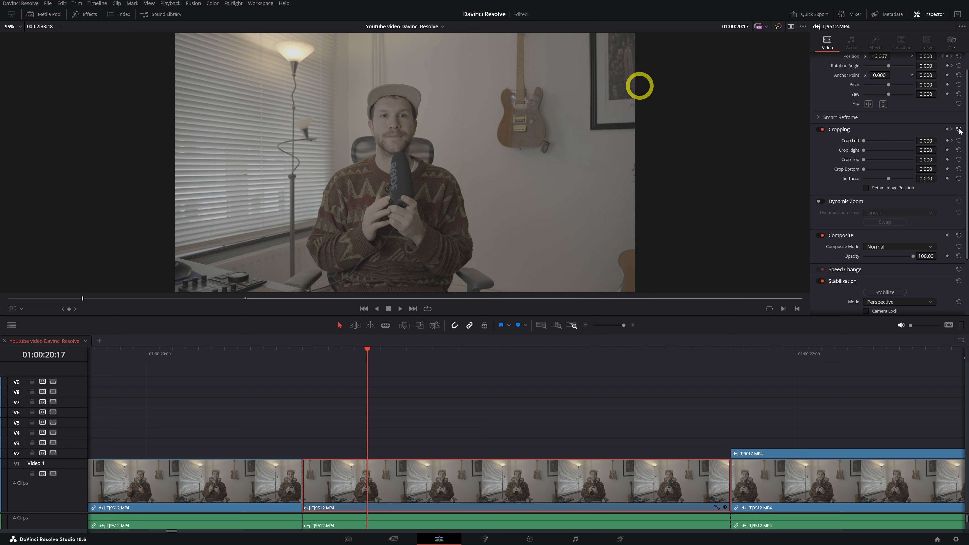
Step: Reset all Cropping and Transform settings of the unlinked d+j_TJ9512.MP4 clip, including their keyframes, and save the project
scroll(878, 187, up, 1)
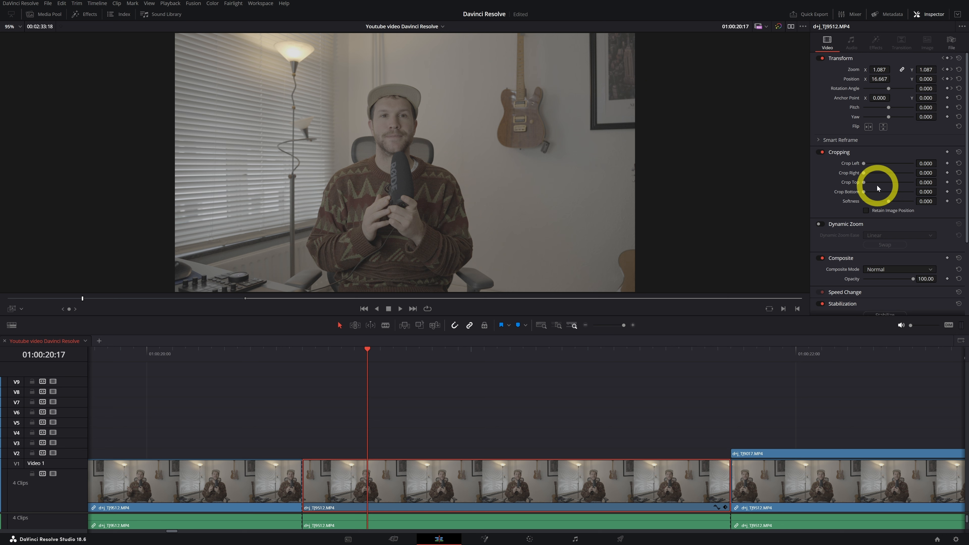
key(ctrl+s)
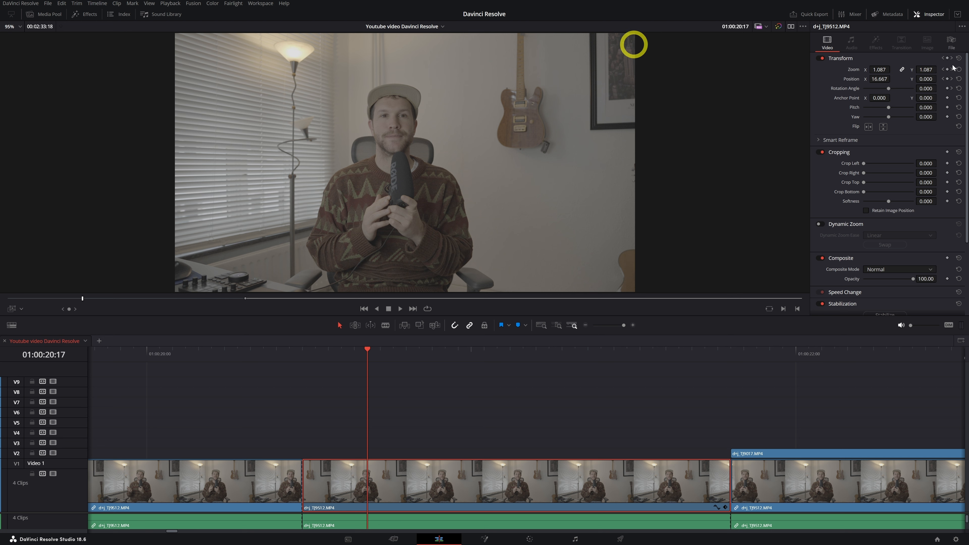
click(959, 58)
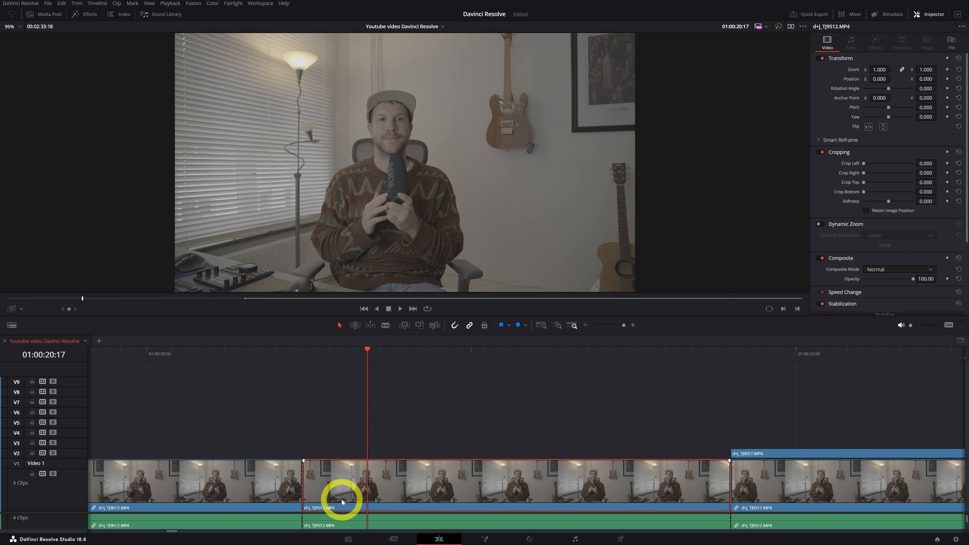
key(ctrl+s)
Step: Open the effects library and browse its Video Transitions
click(311, 358)
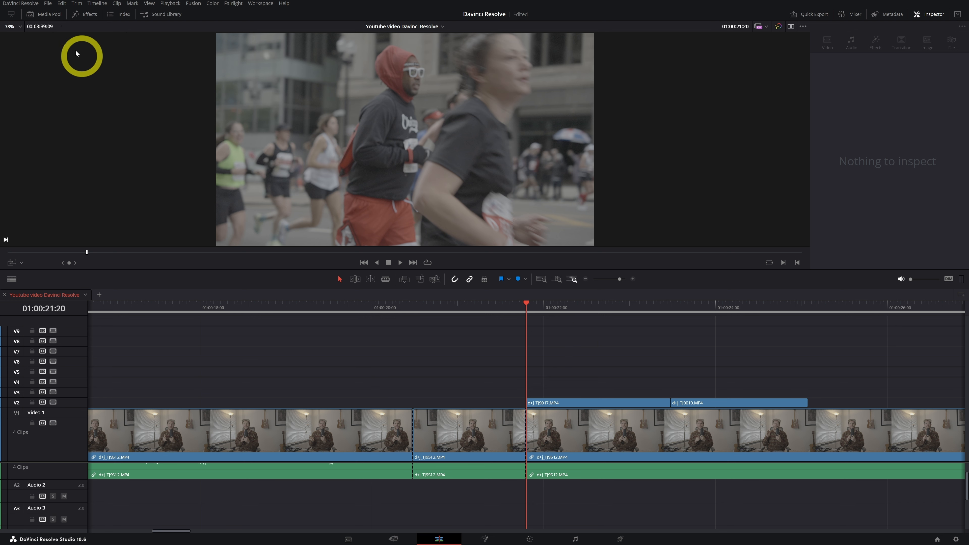
click(77, 17)
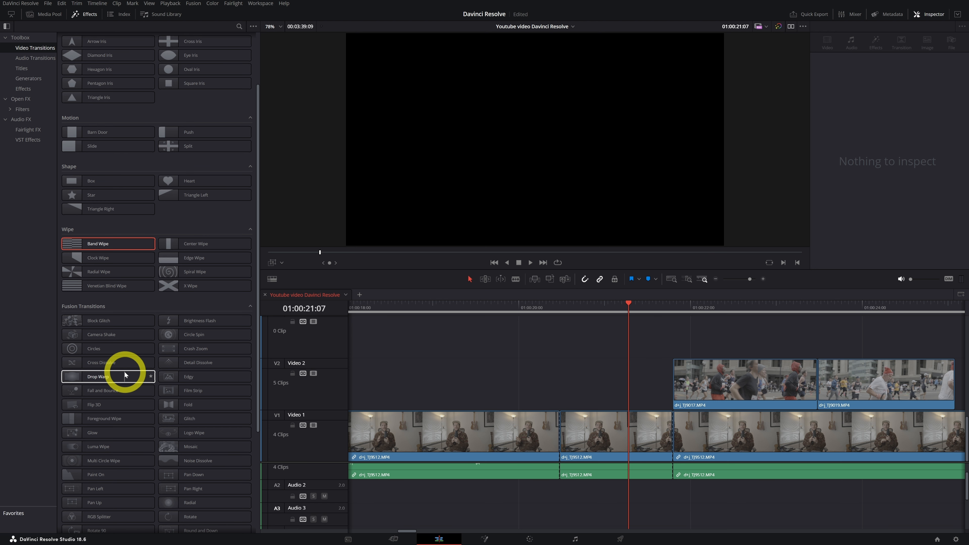
Step: Play across the cut into the d+j_TJ9017.MP4 B-roll, and move that clip from V2 down to V1 at 01:00:21:20
scroll(124, 374, up, 3)
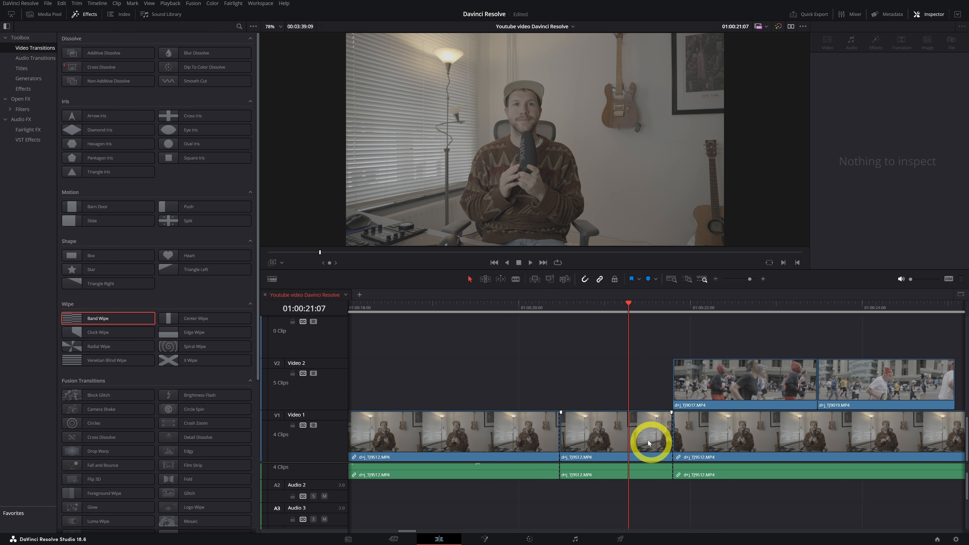
drag(645, 318, 602, 319)
key(space)
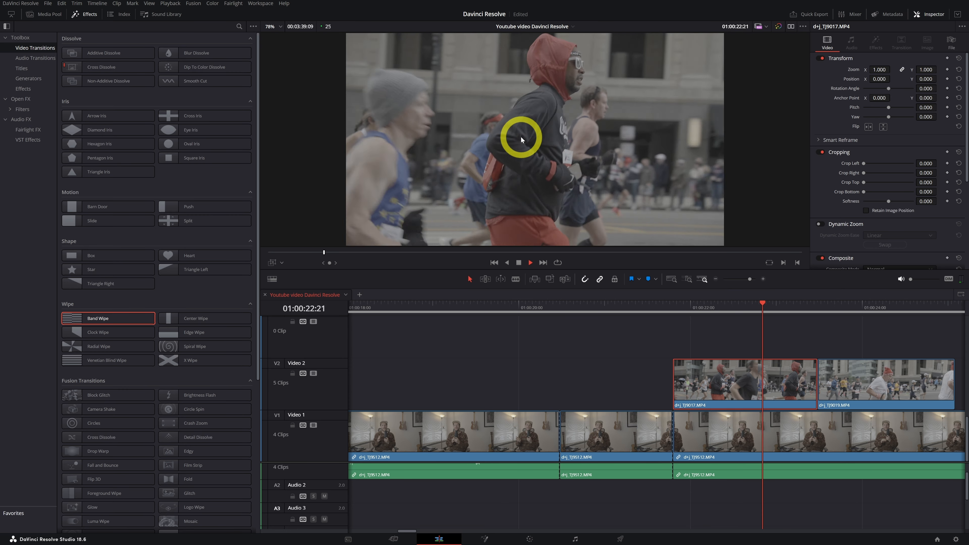
click(675, 308)
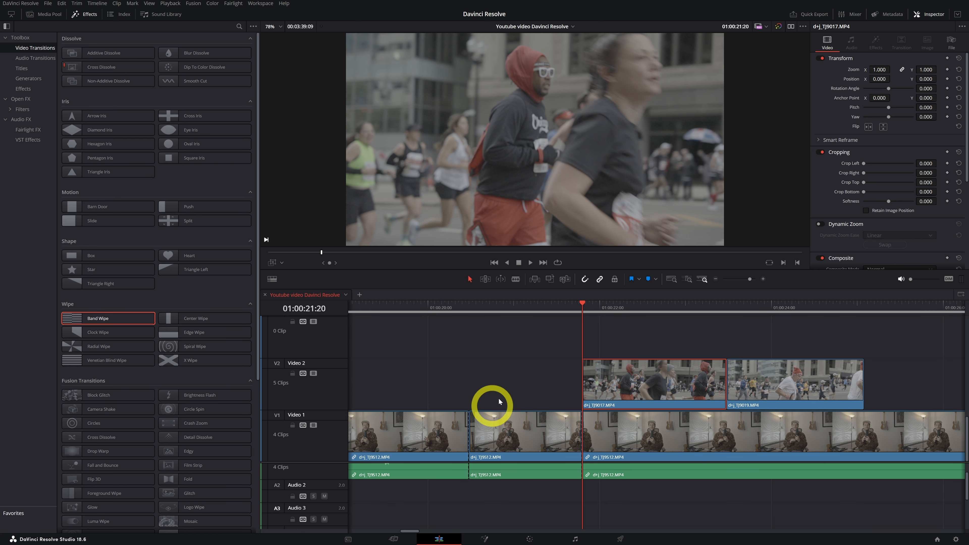
drag(663, 385, 659, 427)
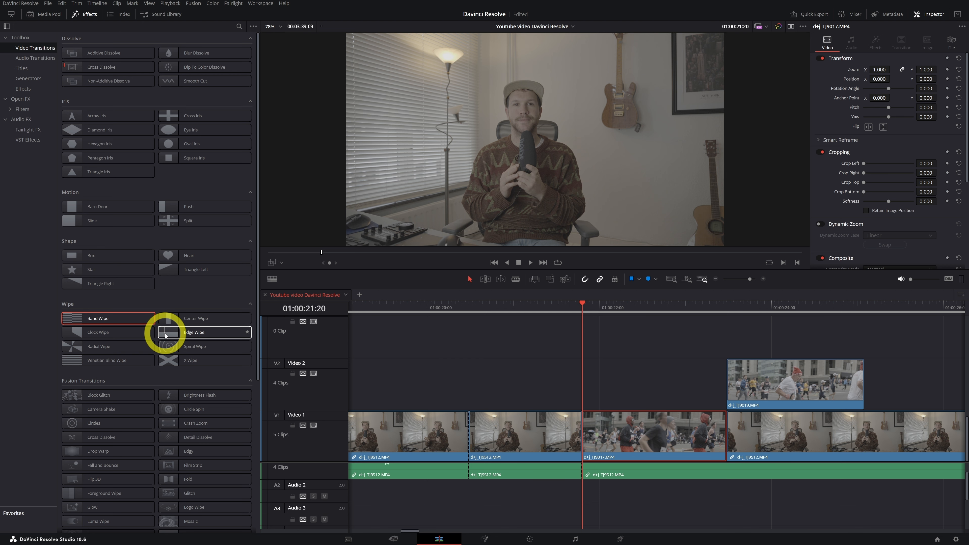
Step: Apply an Edge Wipe at the V1 cut before d+j_TJ9017.MP4, and play it from 01:00:20:12
click(165, 335)
drag(165, 335, 612, 430)
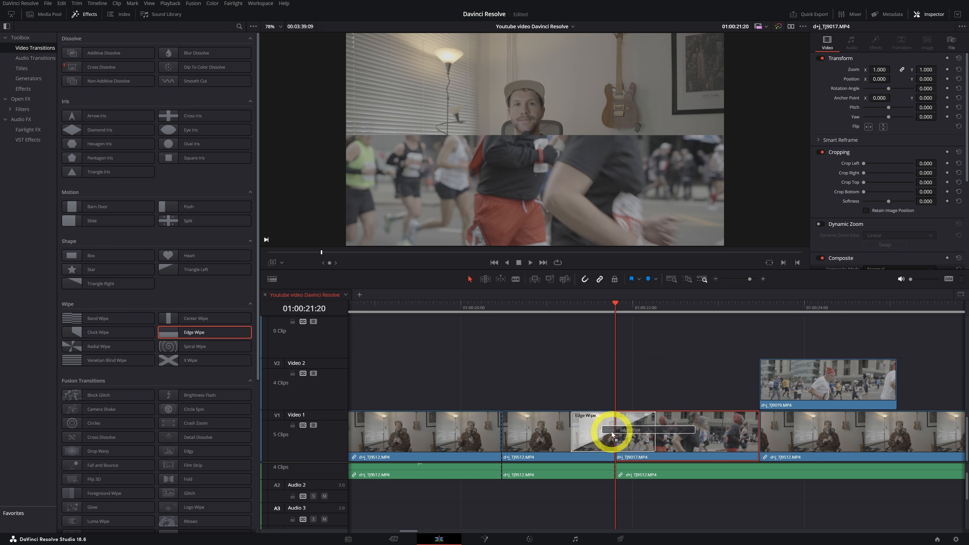
click(555, 321)
key(Up)
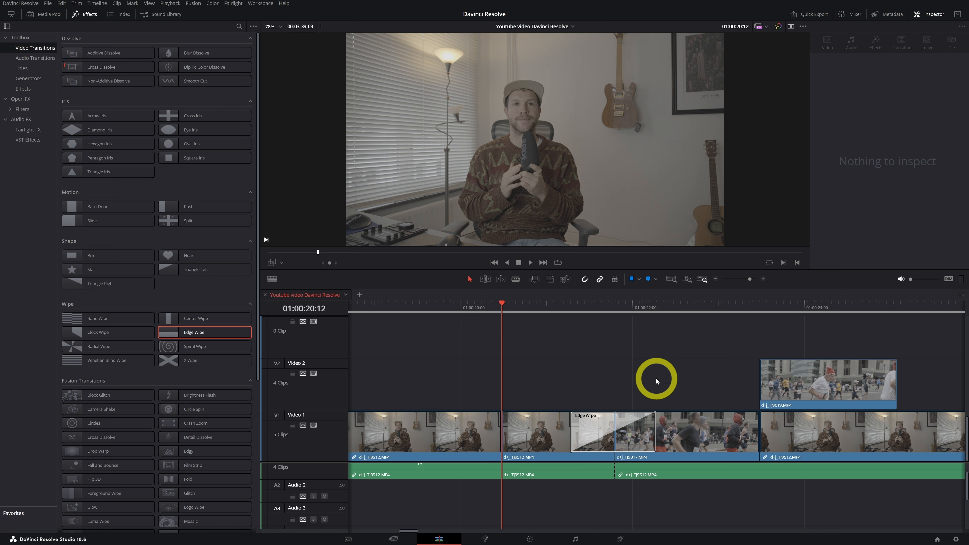
key(space)
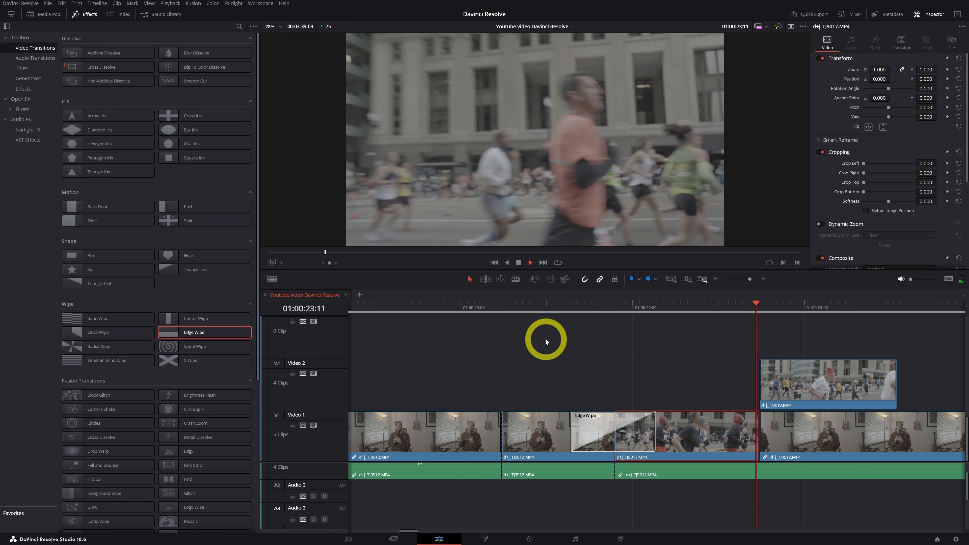
Step: Lengthen the Edge Wipe to 1.6 seconds (41 frames) and play it from 01:00:20:20
click(530, 313)
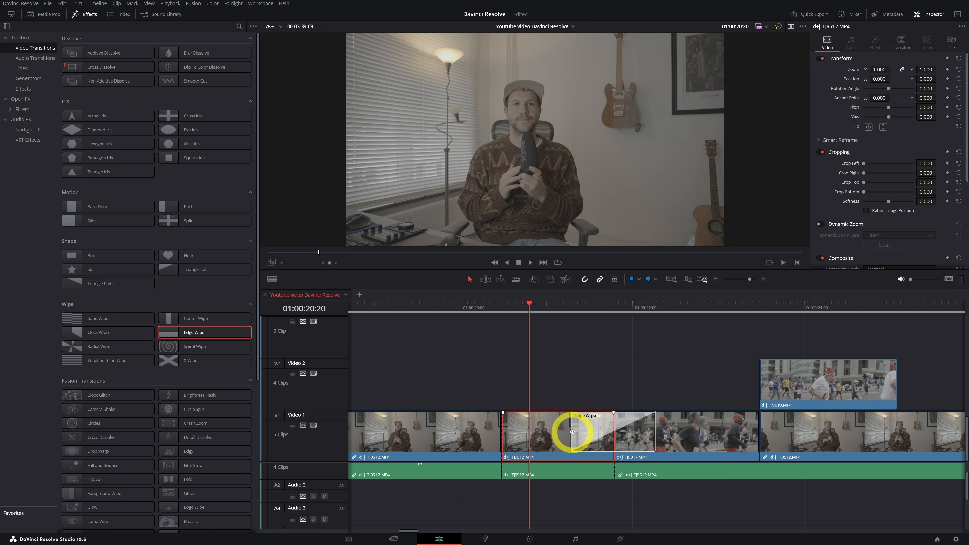
drag(572, 432, 541, 433)
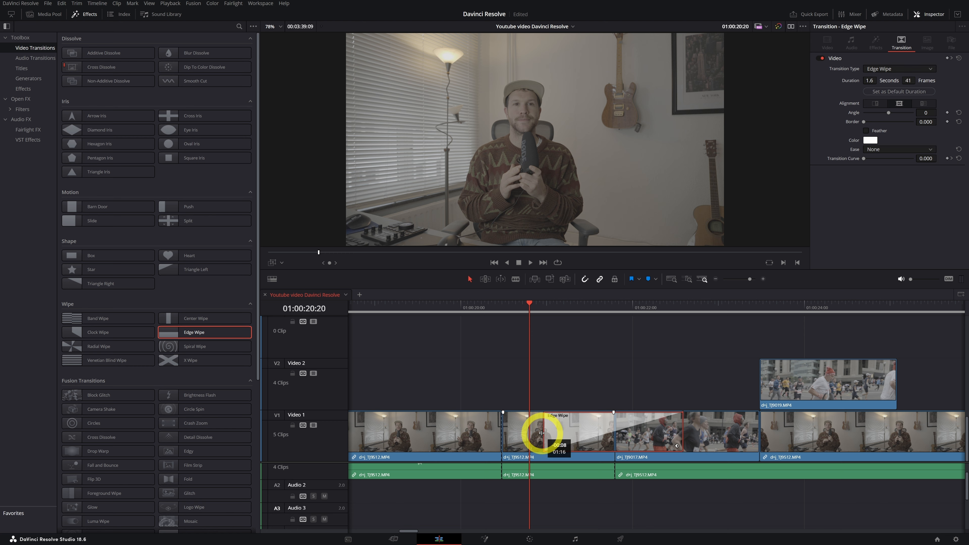
key(space)
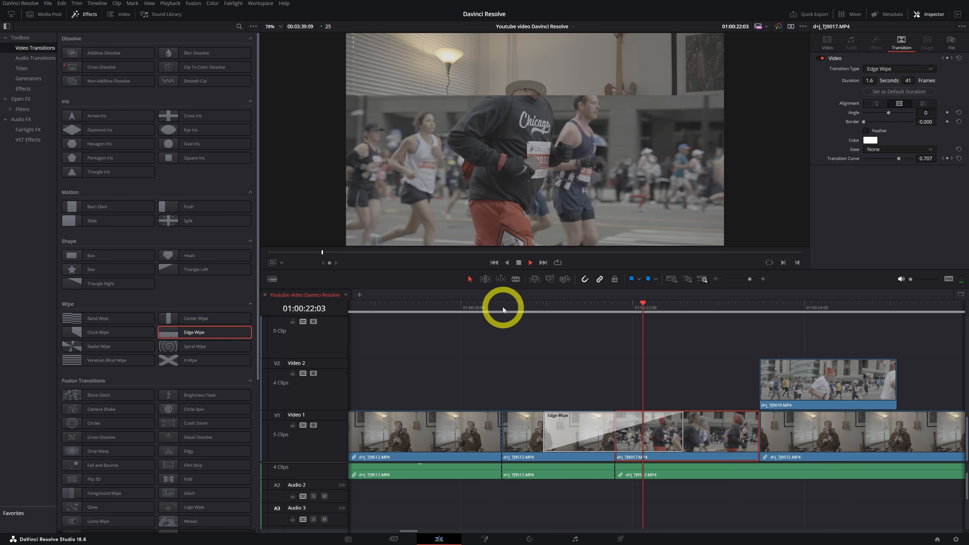
key(space)
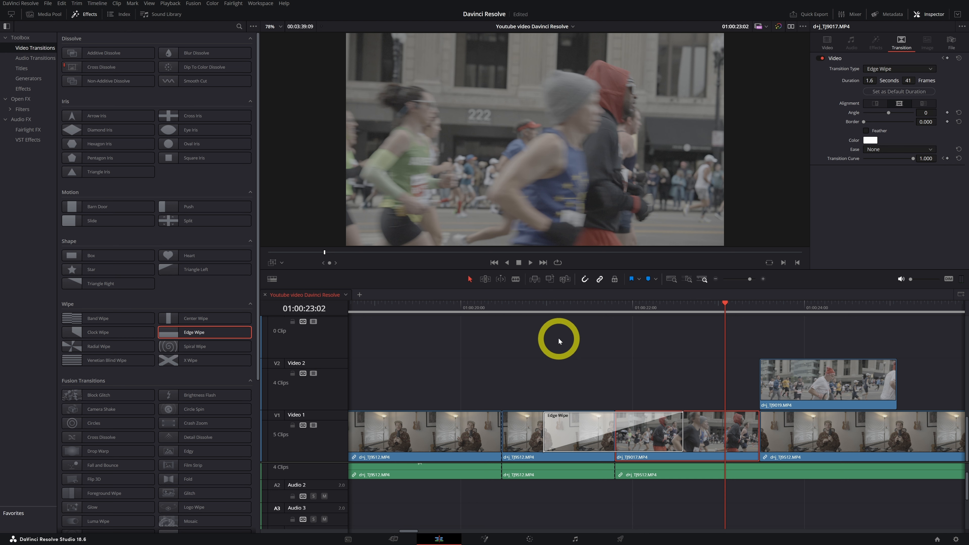
Step: Shorten the Edge Wipe to about half a second and play it from 01:00:20:09
click(544, 432)
drag(545, 430, 595, 423)
right_click(595, 423)
click(592, 331)
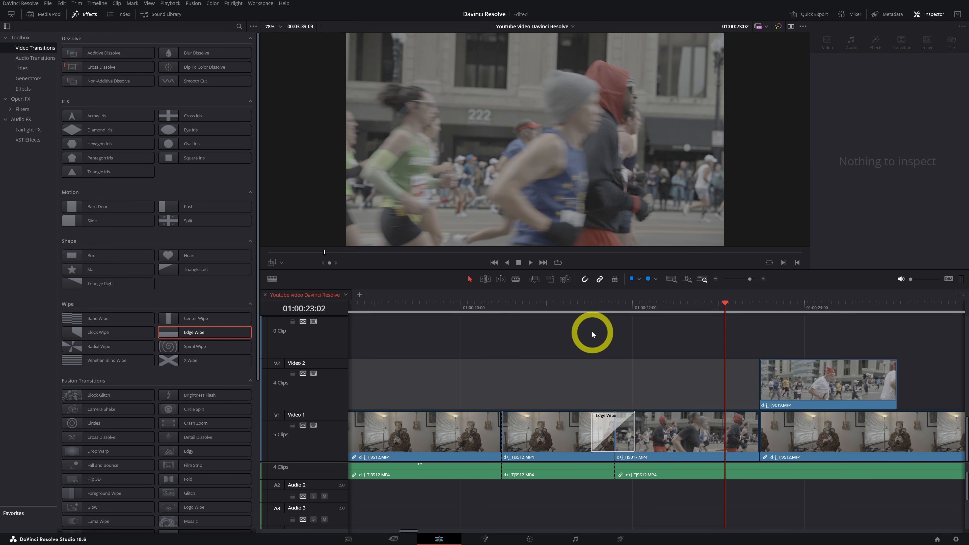
click(490, 321)
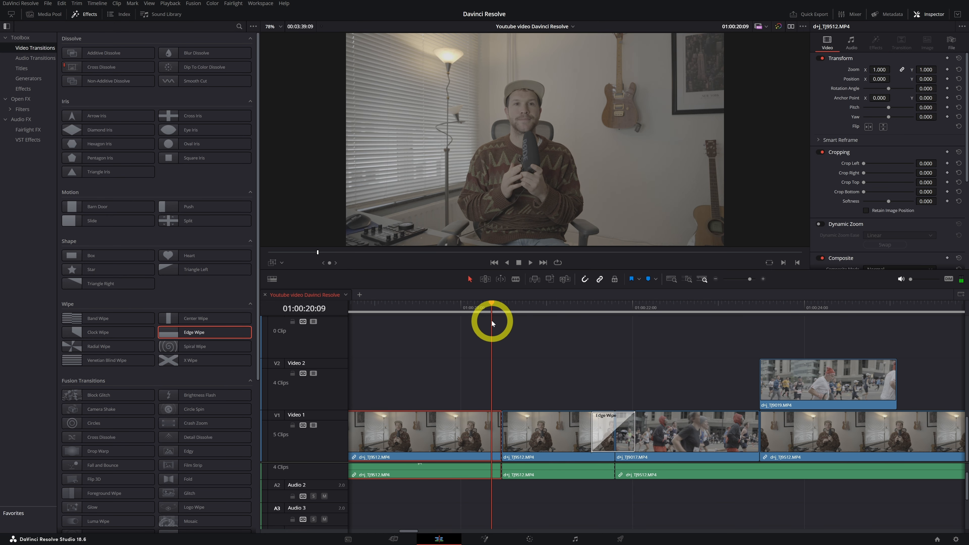
key(space)
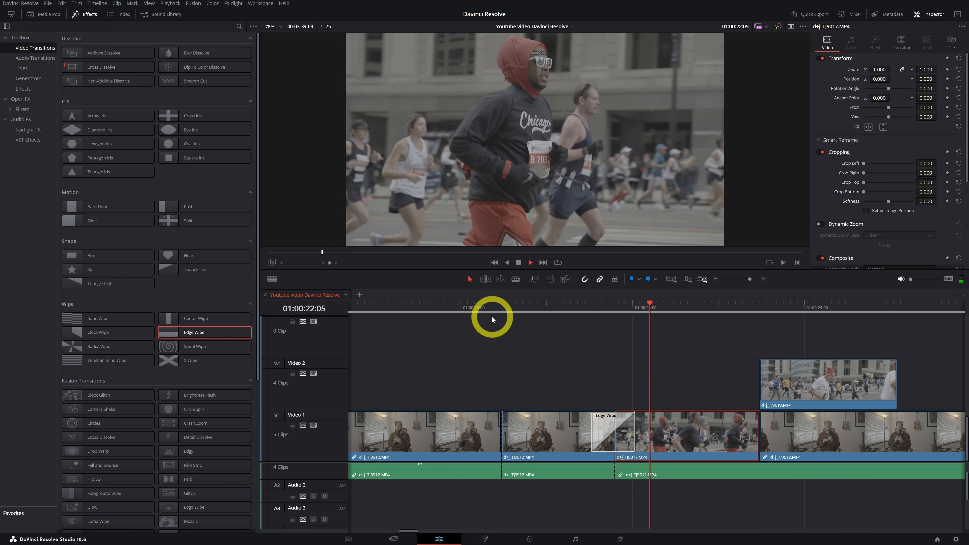
key(space)
Step: Shorten the Edge Wipe to 0.2 seconds (5 frames) and play the faster transition
drag(588, 427, 610, 417)
click(557, 303)
key(space)
key(space)
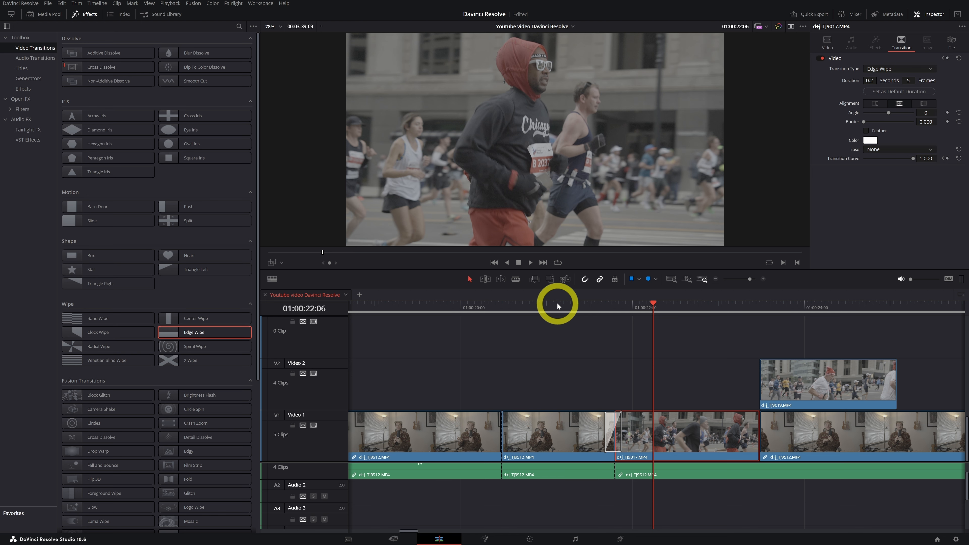
Step: Replace the Edge Wipe at 01:00:21:20 with a Center Wipe and play across the cut
key(Up)
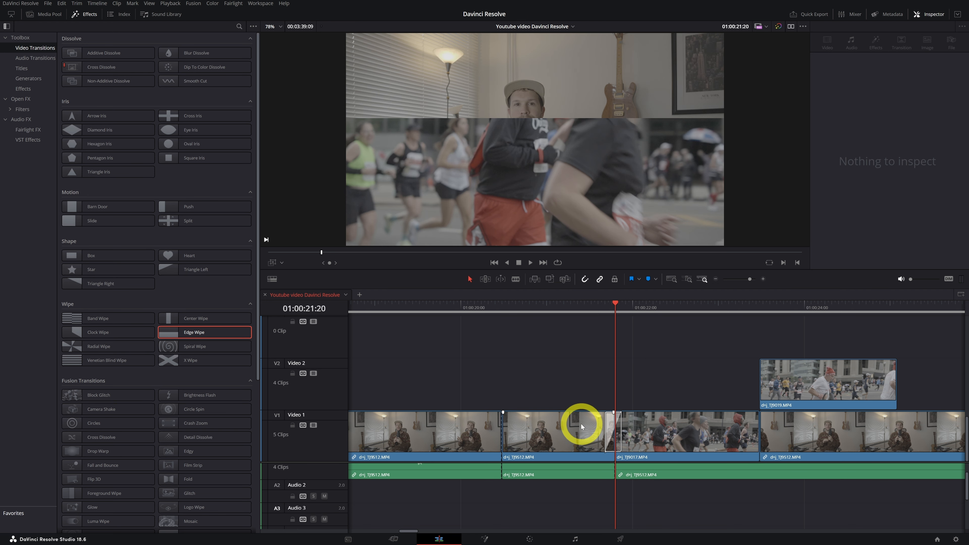
drag(173, 318, 635, 428)
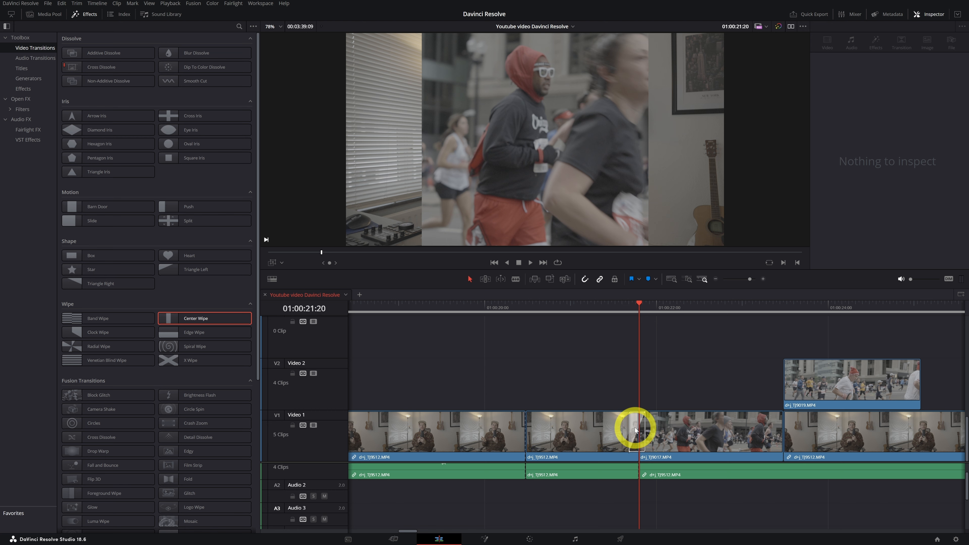
click(605, 315)
key(space)
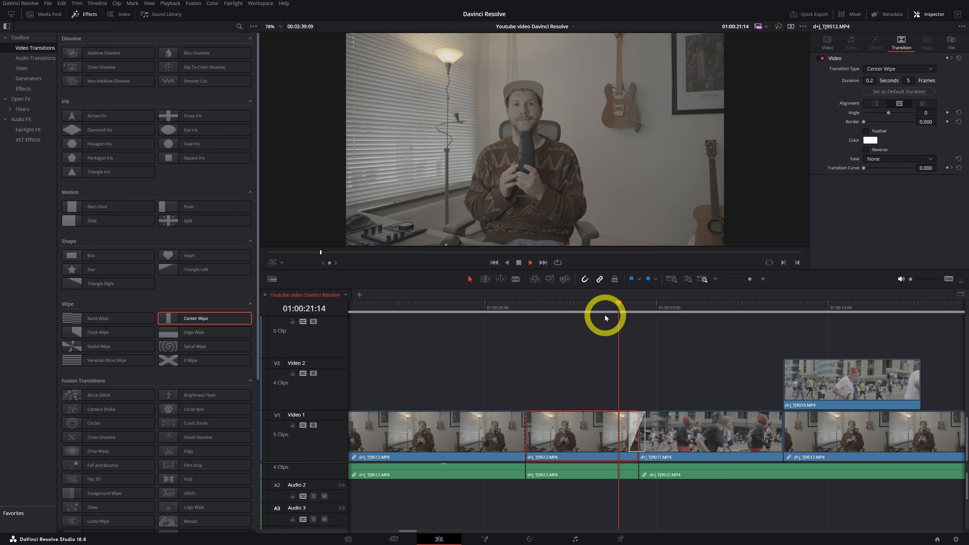
key(space)
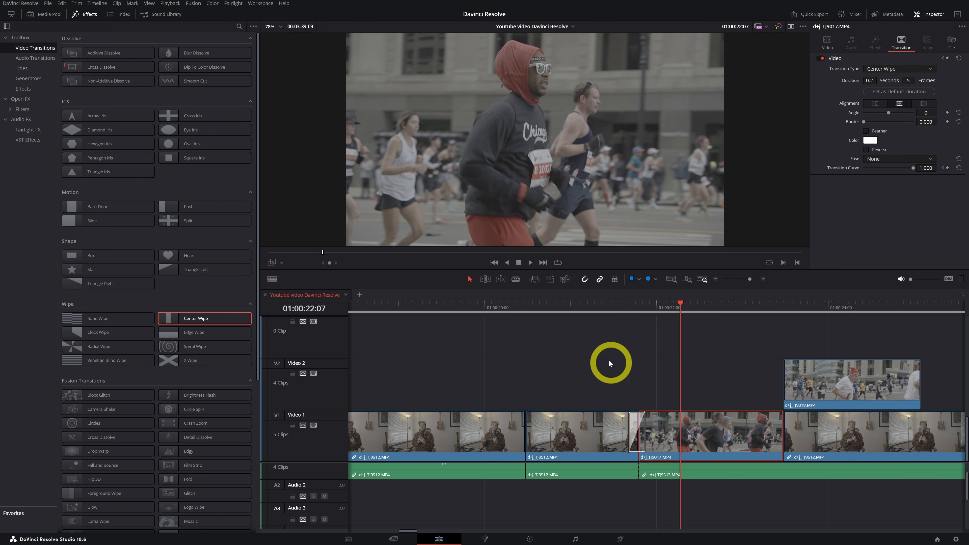
Step: Delete the Center Wipe from the cut before d+j_TJ9017.MP4 on V1
click(632, 423)
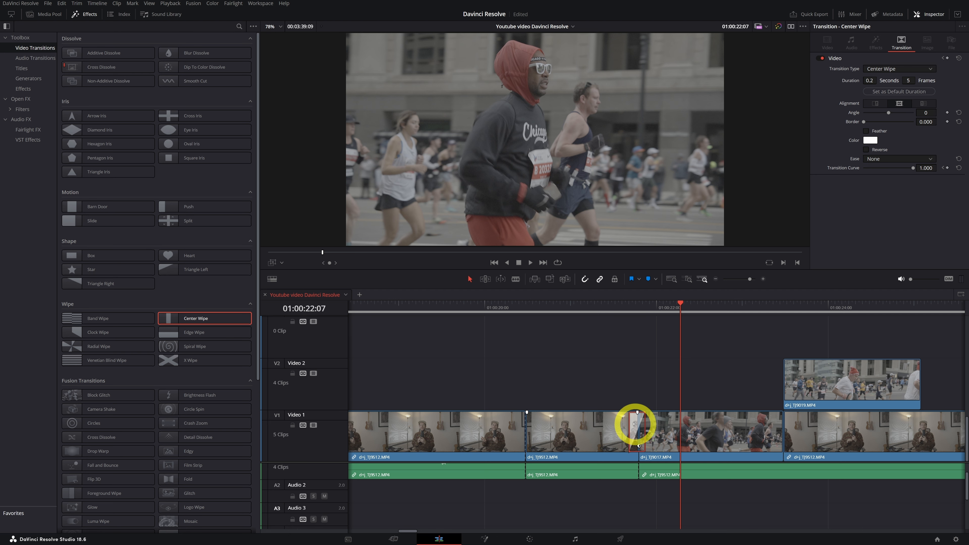
key(Delete)
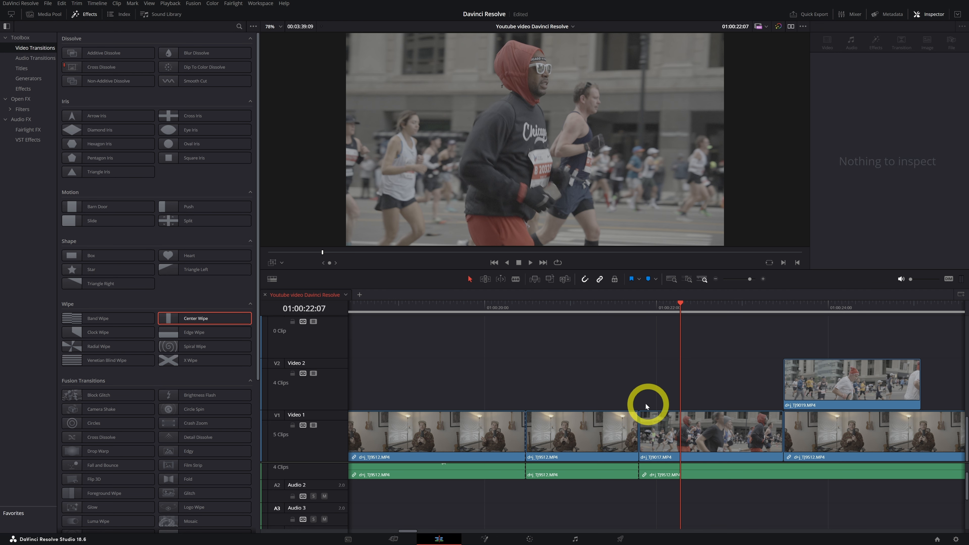
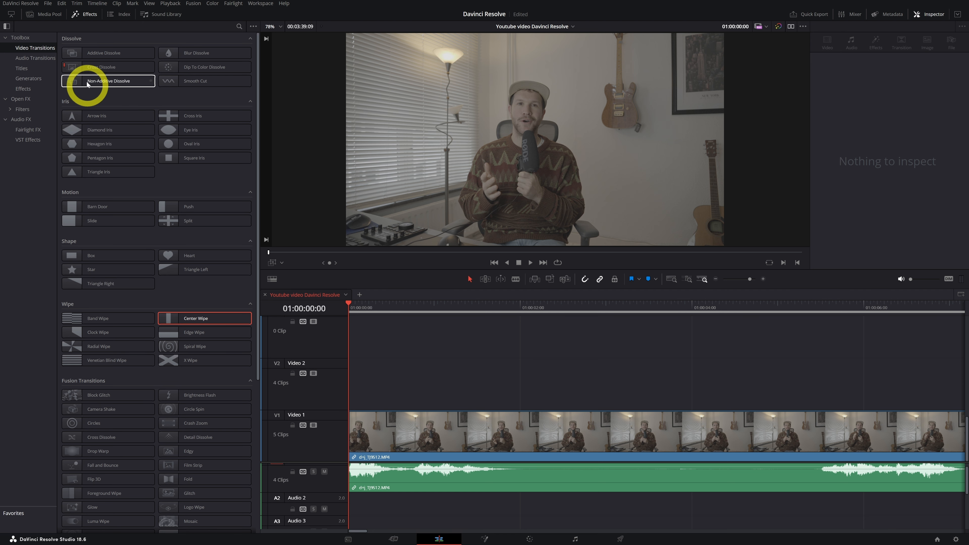
Step: Add a Cross Dissolve at the very start of the first V1 clip and play the fade-in
drag(76, 66, 362, 433)
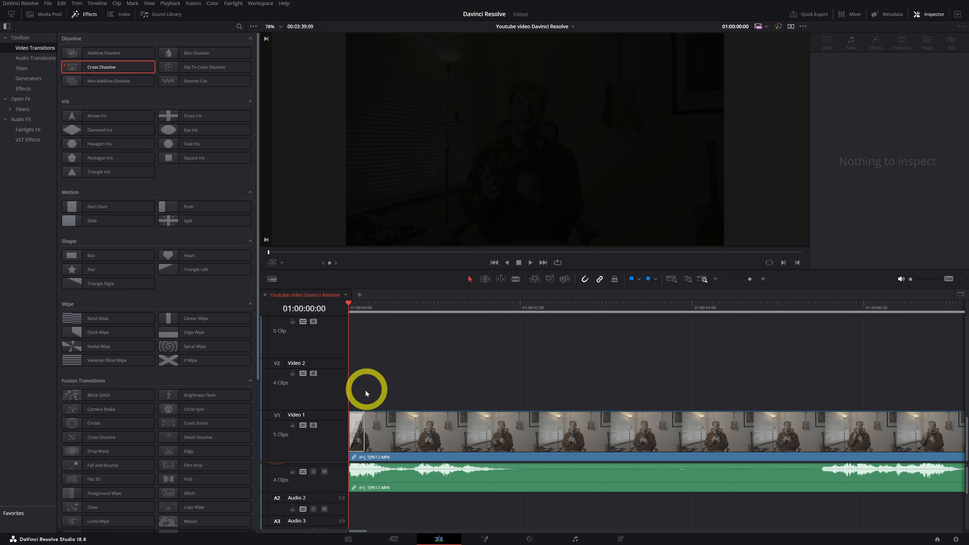
key(space)
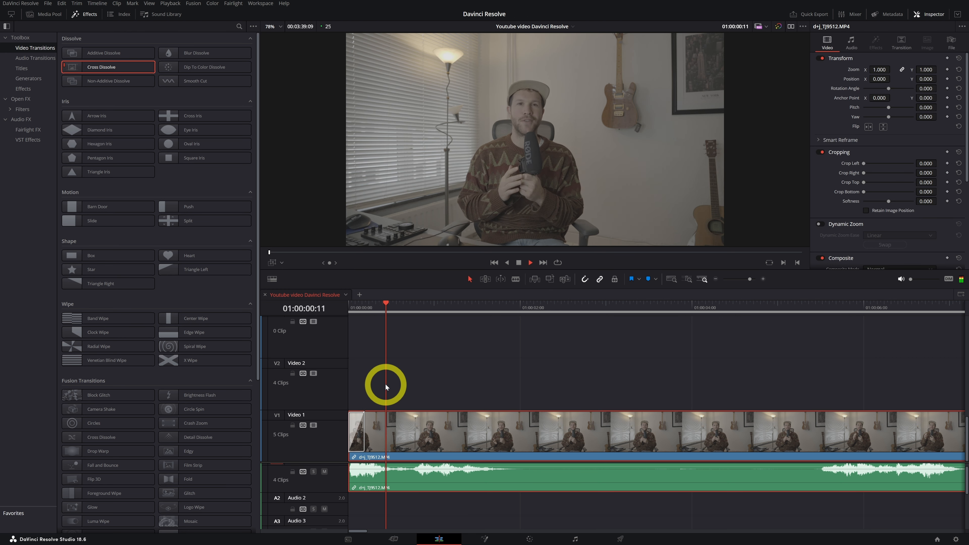
key(space)
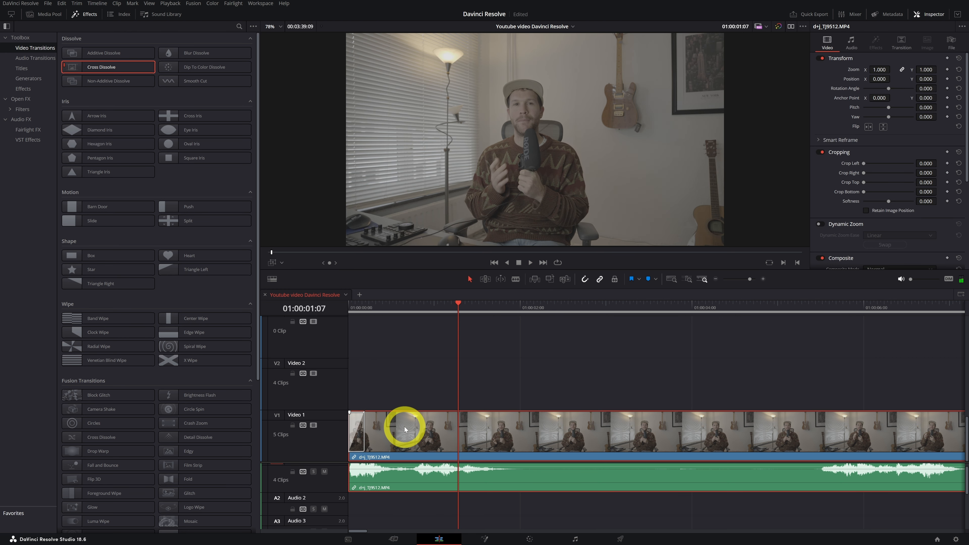
Step: Lengthen the opening Cross Dissolve to 1.6 seconds (39 frames), and play it from 01:00:00:00
drag(364, 431, 480, 430)
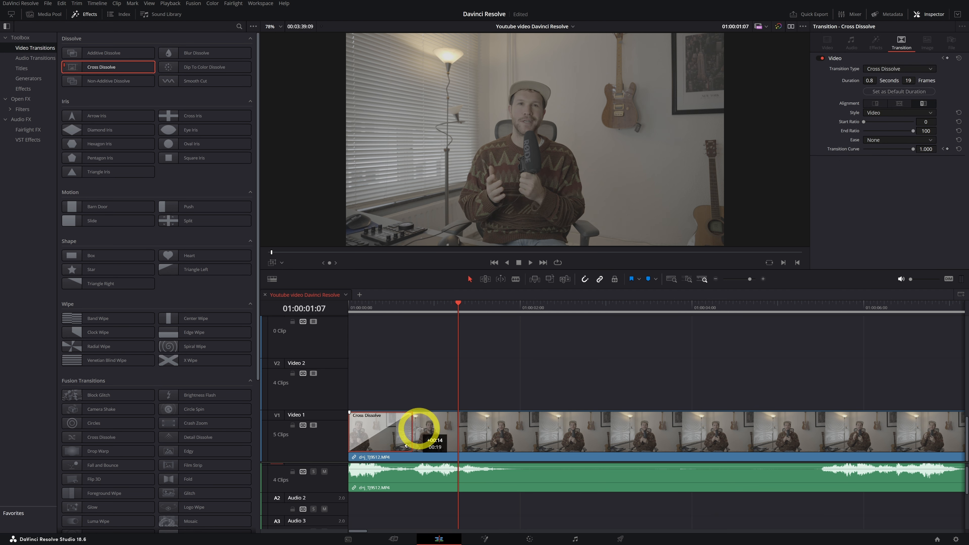
drag(445, 309, 312, 309)
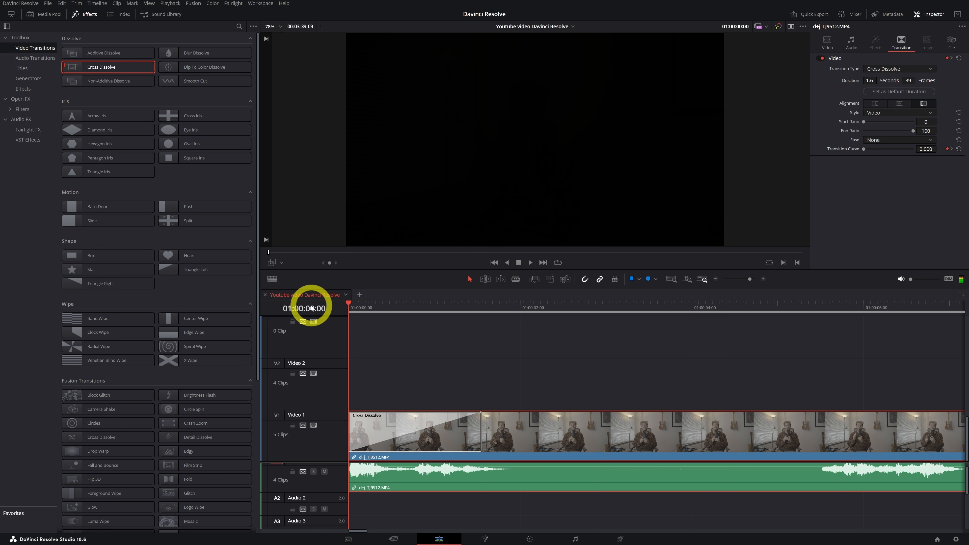
key(space)
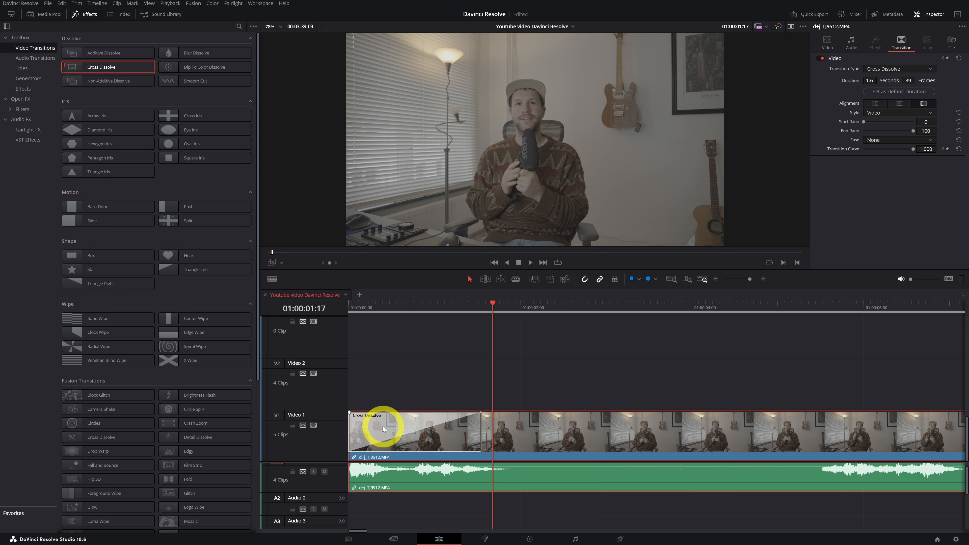
click(383, 427)
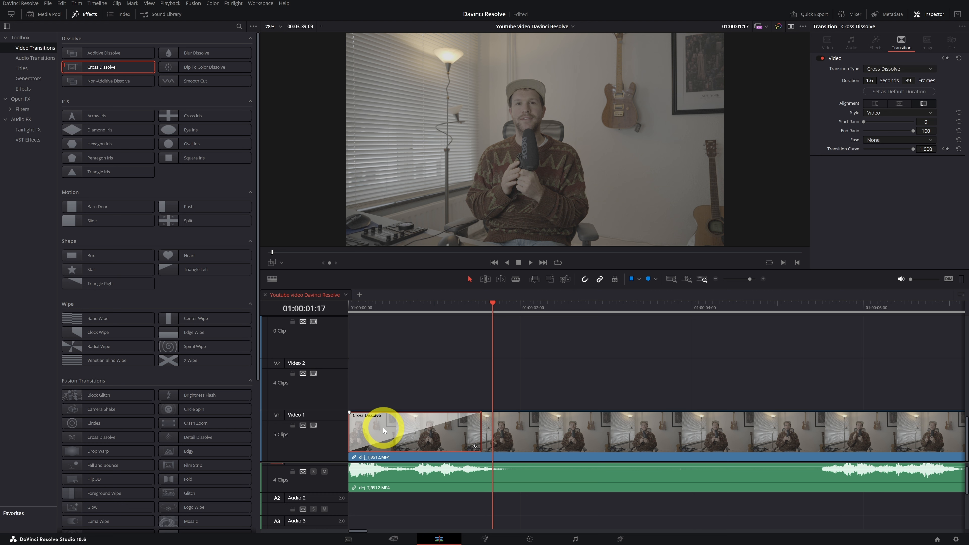
Step: Replace the first clip's opening Cross Dissolve with a fade-in ending just before the 4-second mark, and play it from the start
key(Delete)
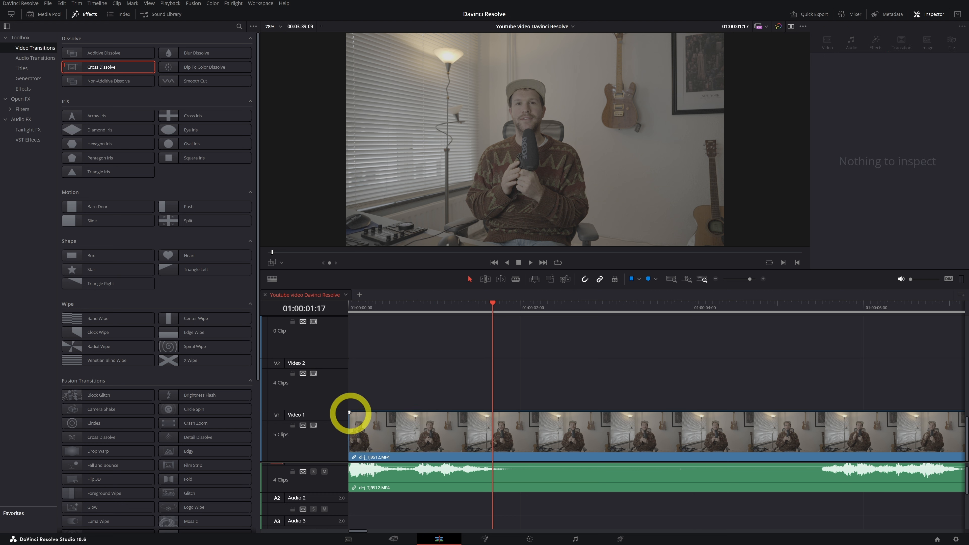
drag(349, 413, 671, 433)
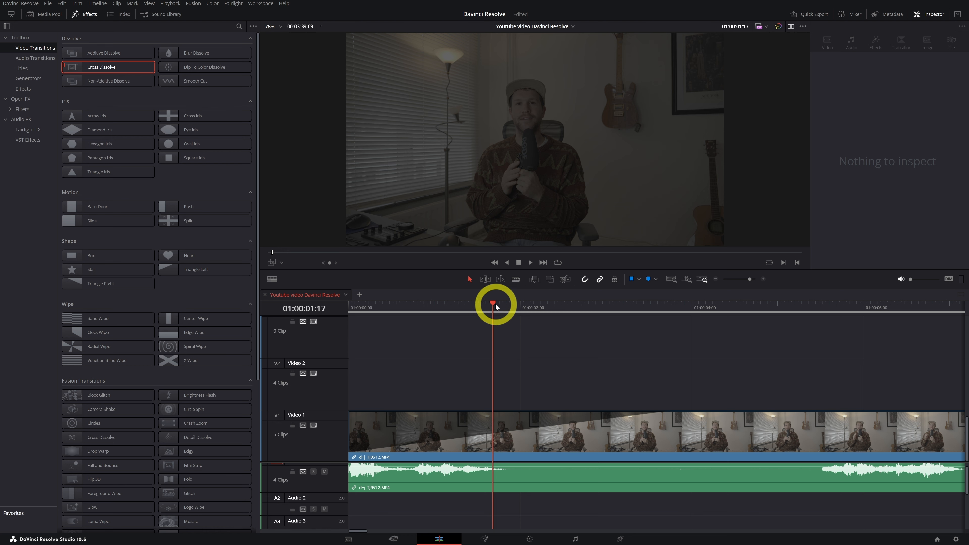
drag(492, 308, 341, 312)
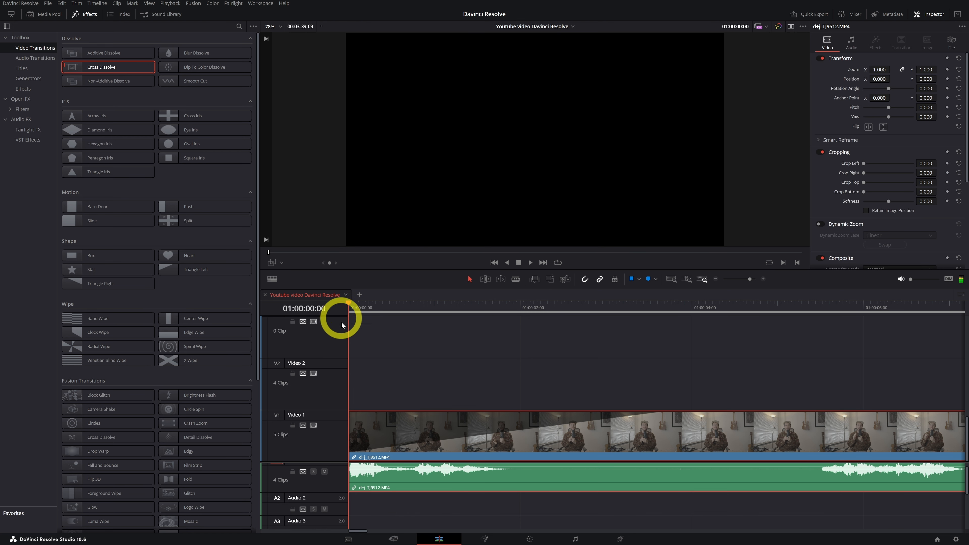
key(space)
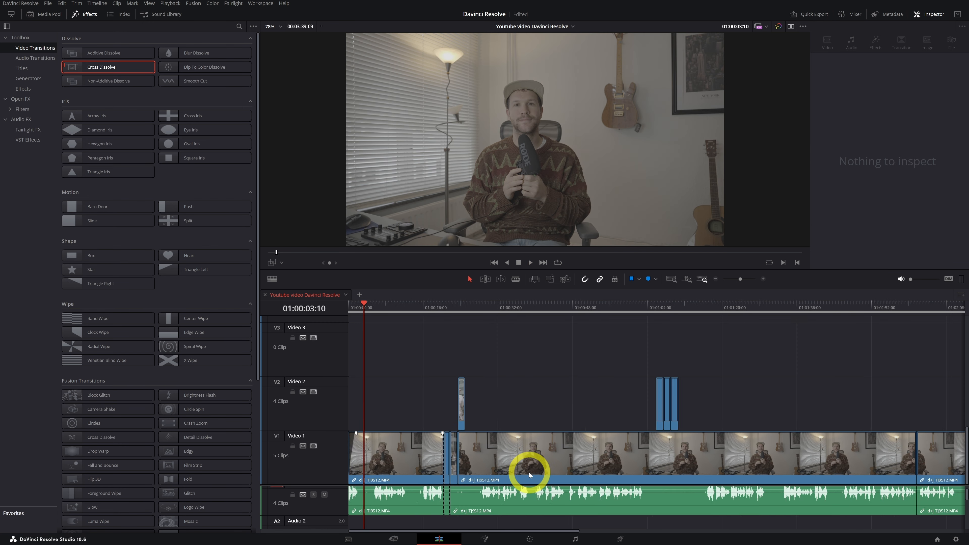
Step: Add a fade-out to the end of the last clip on Video 1, starting at about 01:03:34:23, and play it
scroll(529, 472, down, 3)
click(816, 309)
drag(816, 312, 827, 309)
scroll(824, 398, up, 3)
scroll(644, 462, up, 3)
drag(819, 434, 656, 450)
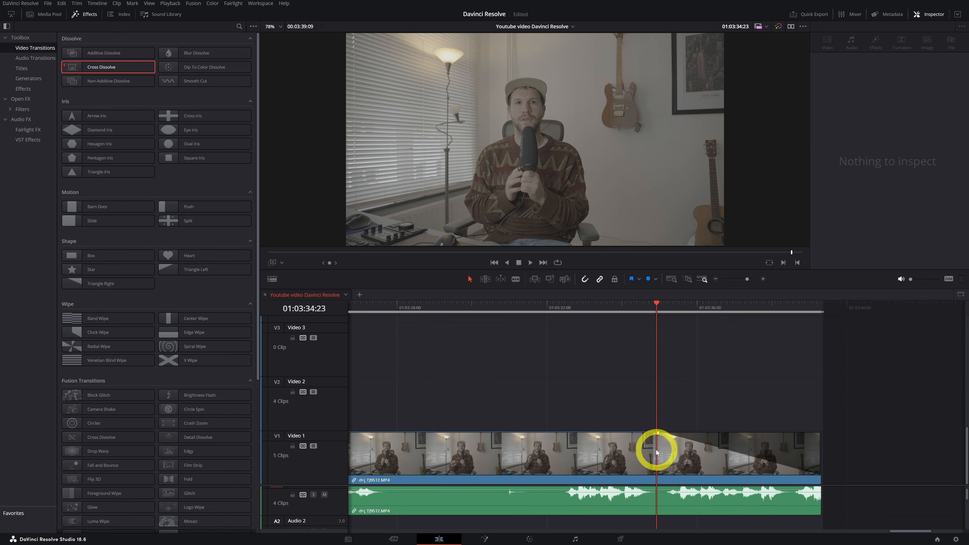
click(656, 451)
key(space)
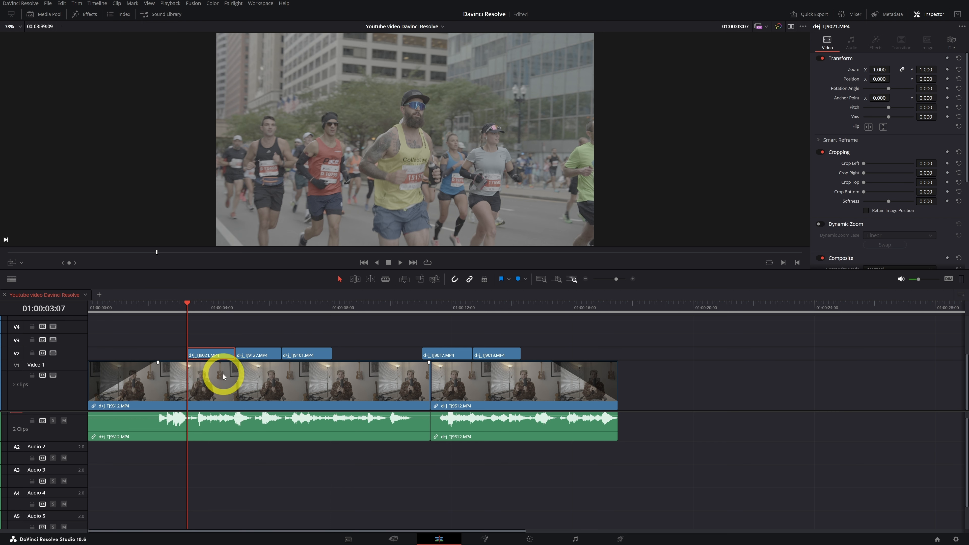
Step: Return the playhead to the timeline start and select the two groups of B-roll clips on Video 2 in turn
drag(129, 308, 88, 307)
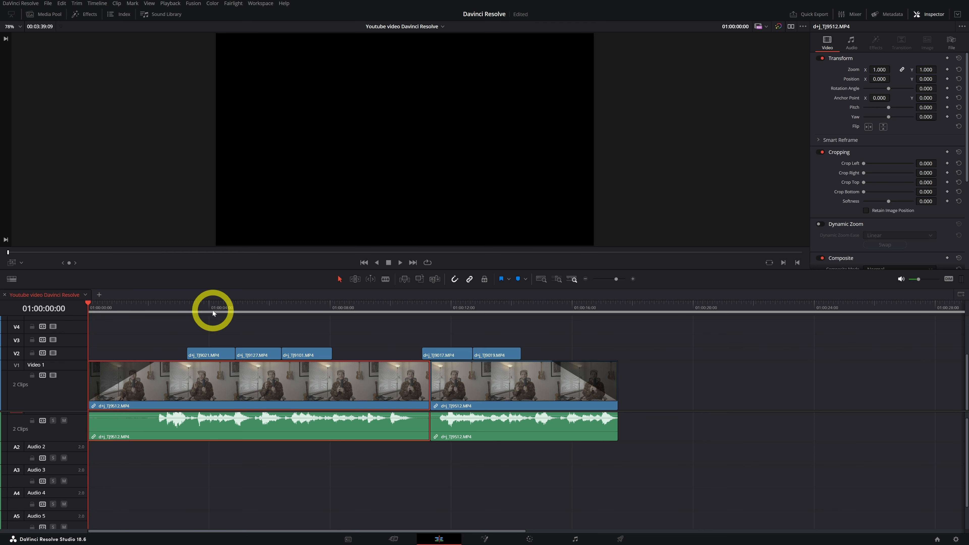
drag(206, 338, 328, 365)
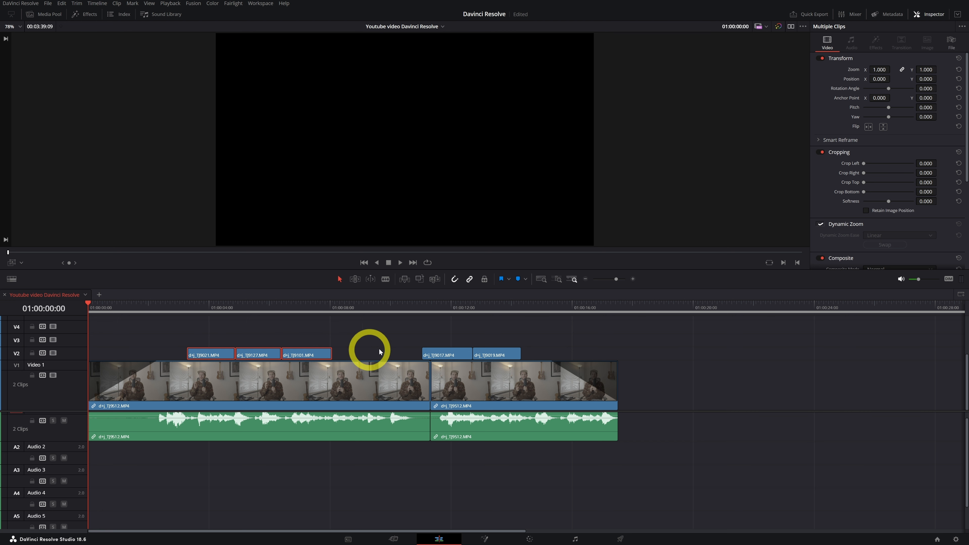
drag(444, 338, 504, 348)
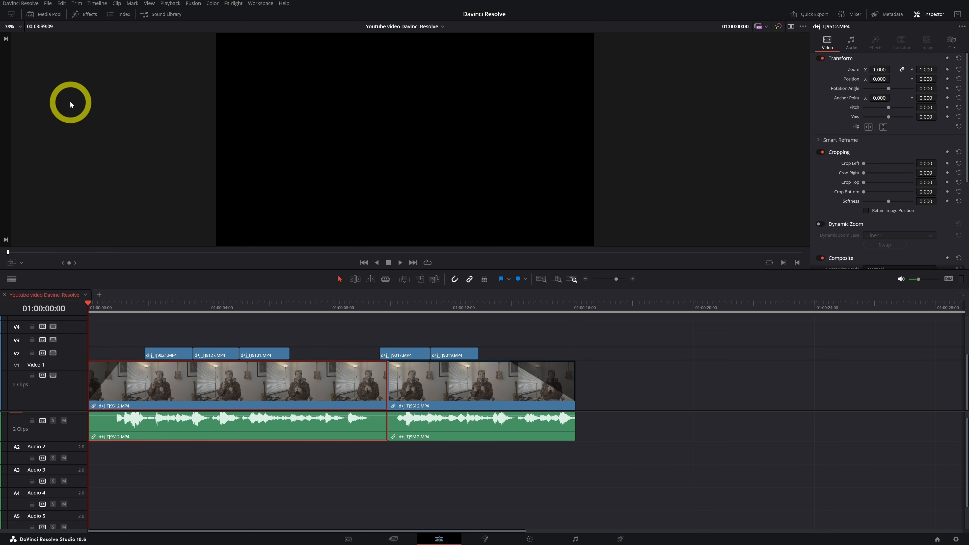
Step: Load 3-am-kalax-musicbed.wav from the Music bin into the source viewer and lower the monitoring volume
click(32, 14)
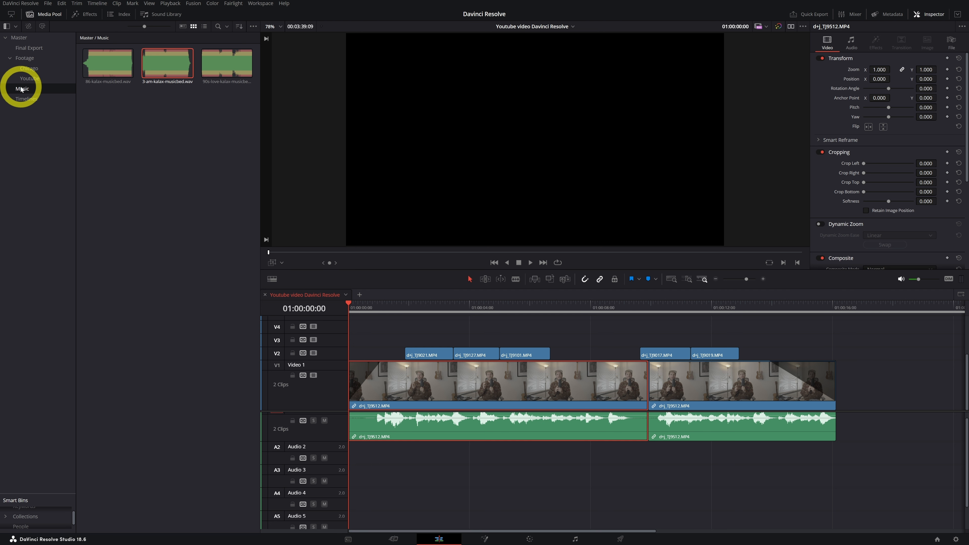
click(187, 73)
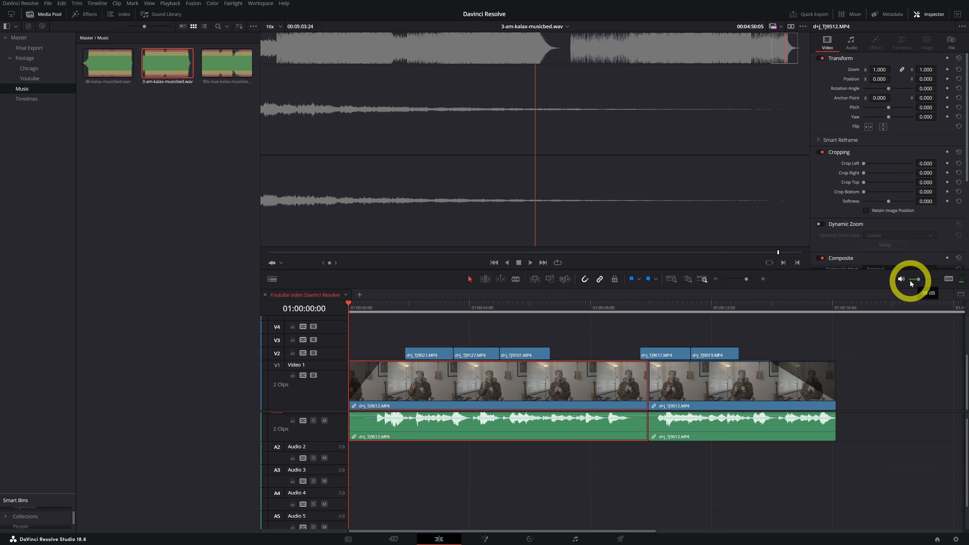
mouse_move(919, 283)
mouse_down()
mouse_move(899, 287)
mouse_move(906, 285)
mouse_up()
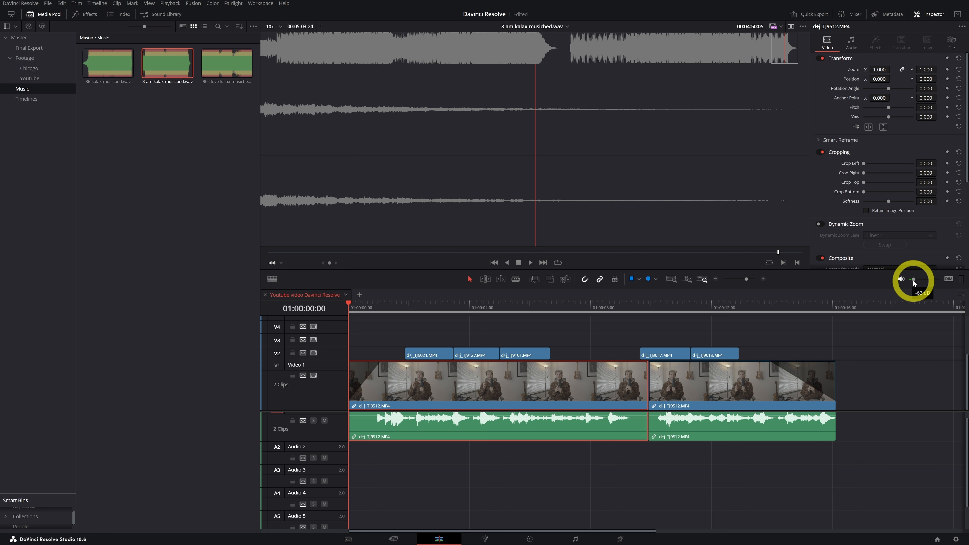
click(164, 64)
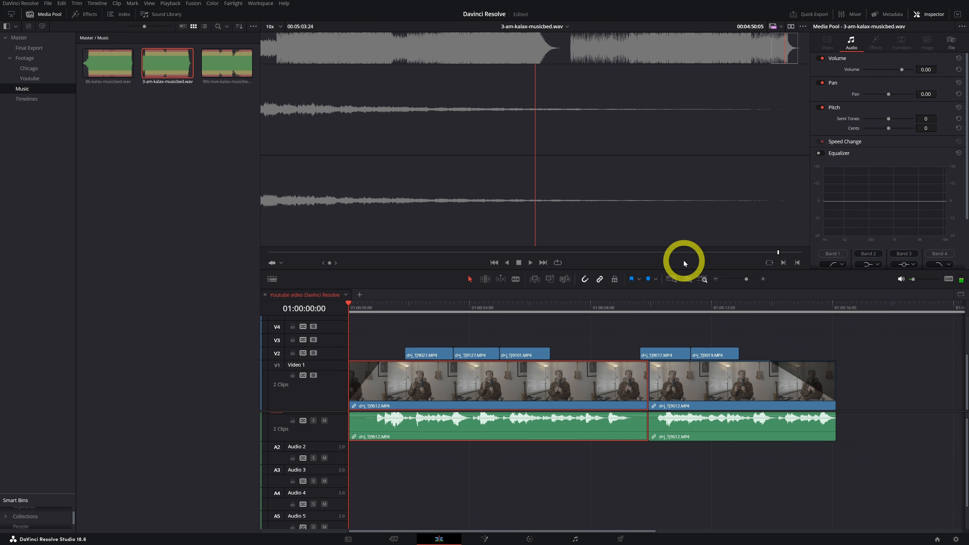
Step: Audition 3-am-kalax-musicbed.wav from its start and from a point further in, adjusting the monitoring volume while it plays
drag(776, 253, 268, 253)
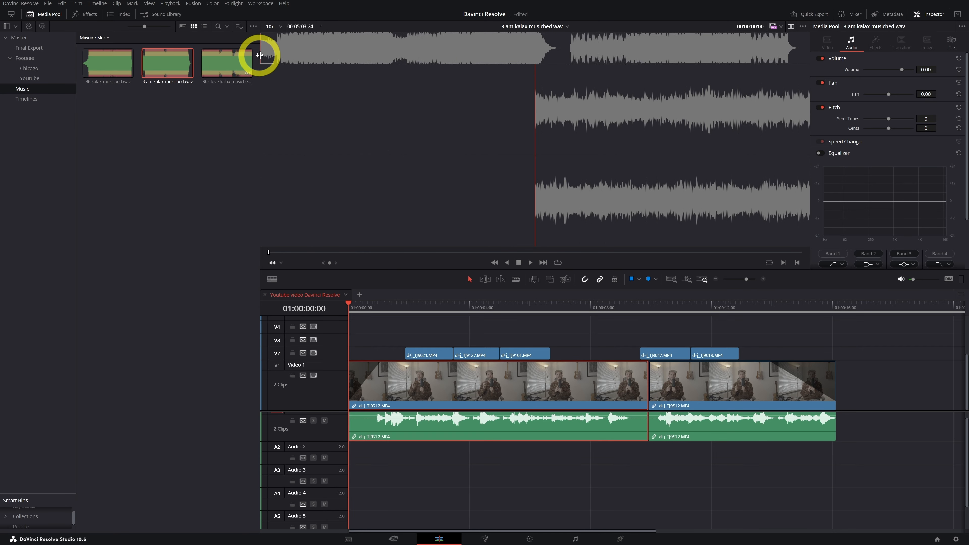
drag(267, 48, 296, 48)
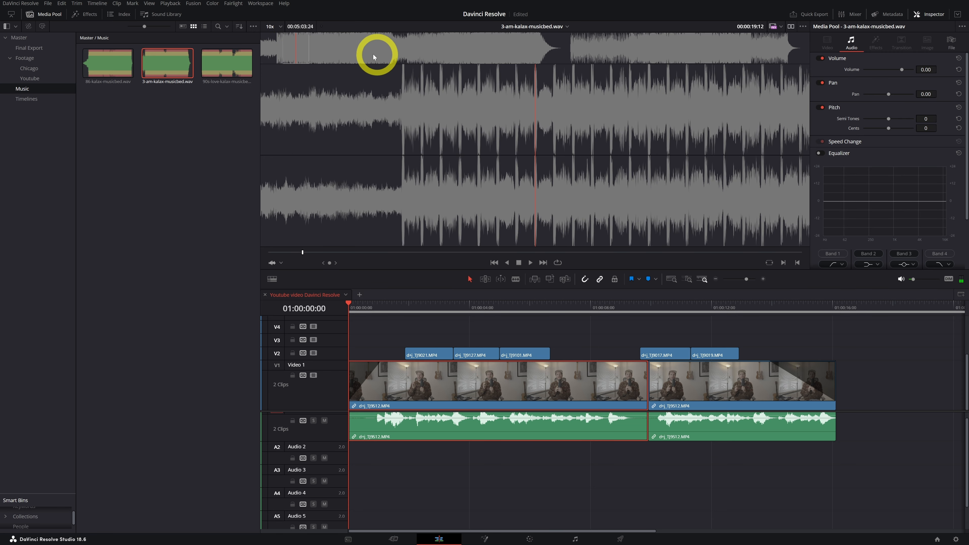
drag(302, 54, 243, 48)
key(space)
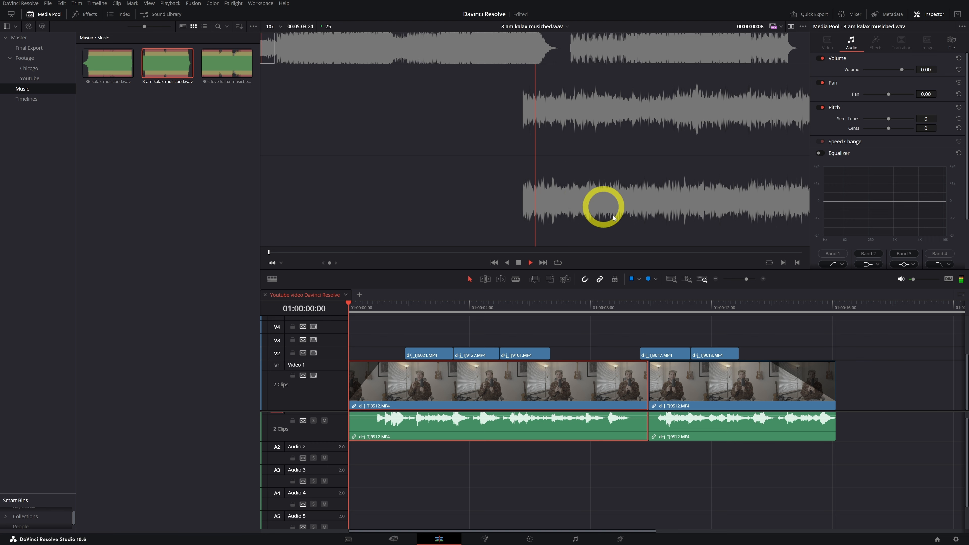
drag(913, 280, 920, 279)
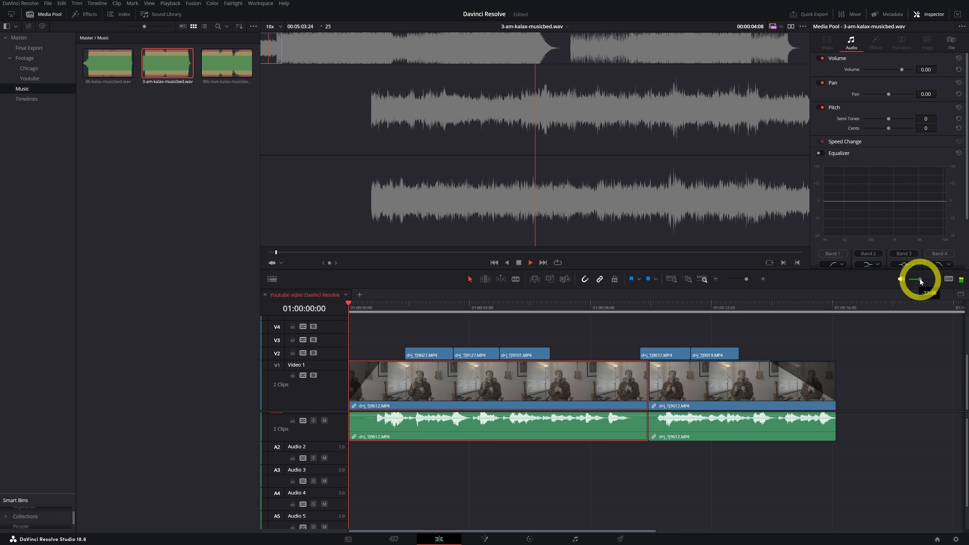
click(277, 51)
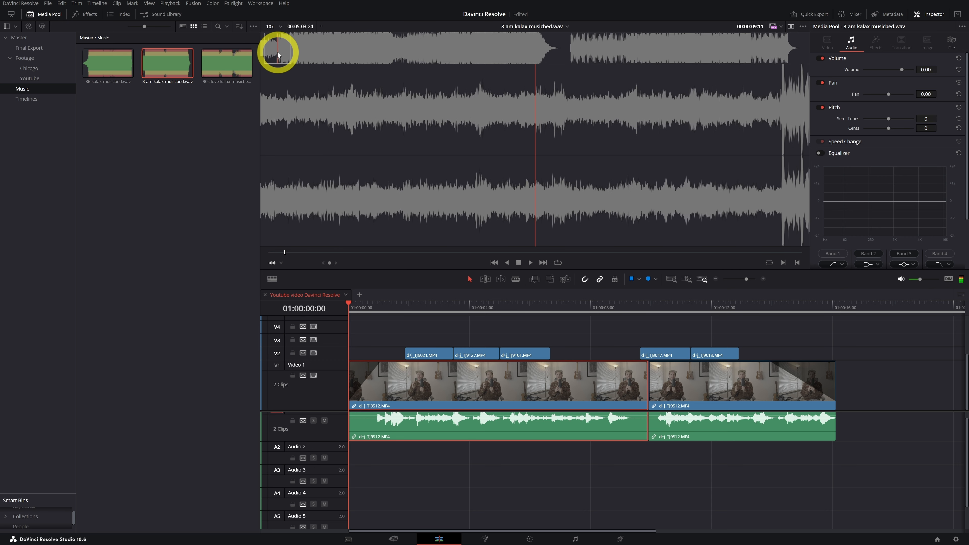
drag(284, 56, 320, 61)
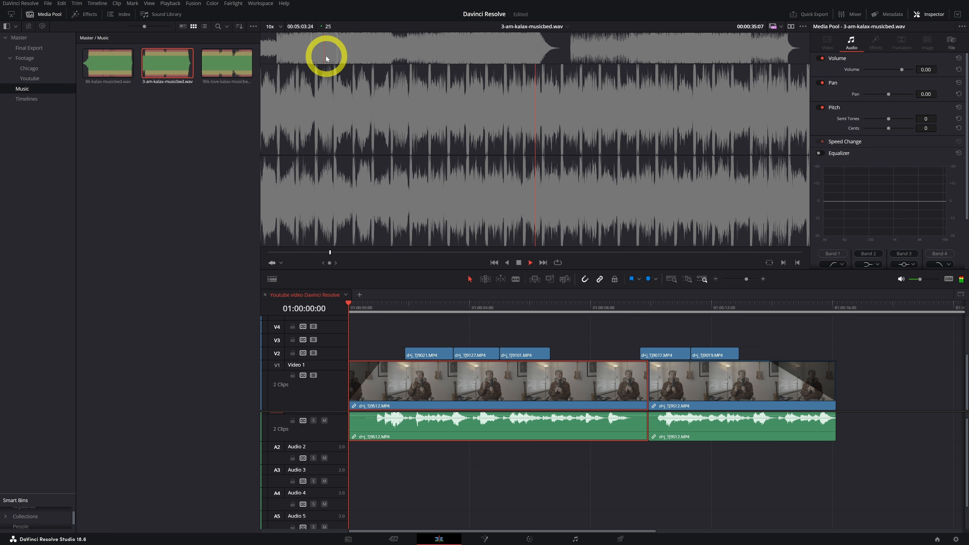
key(space)
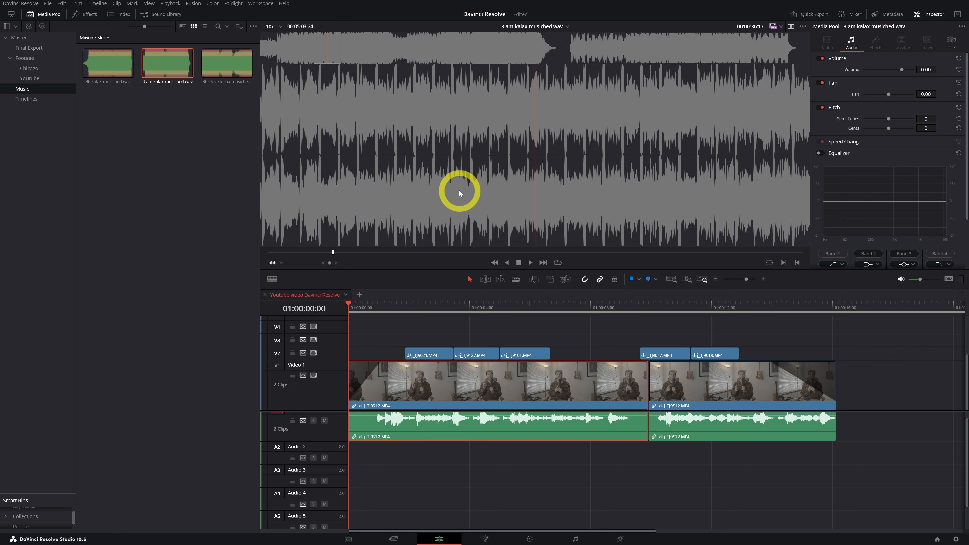
Step: Mark the song's in point at 00:00:00:00 and its out point at 00:02:46:23
drag(331, 60, 252, 51)
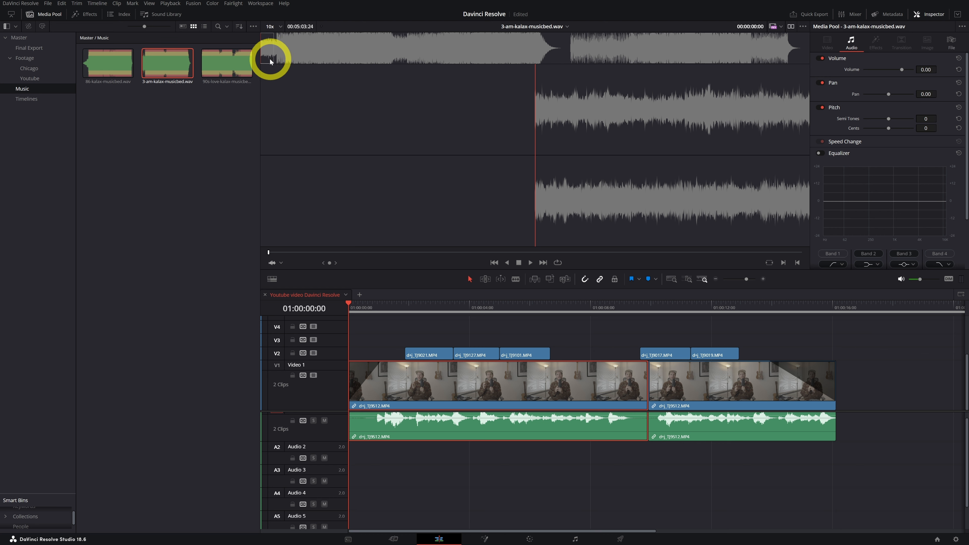
key(i)
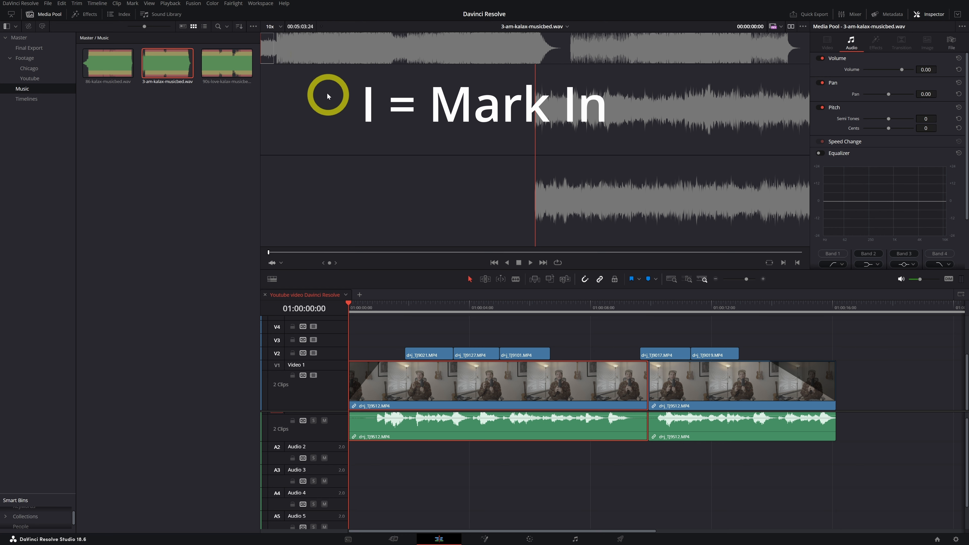
drag(272, 53, 562, 56)
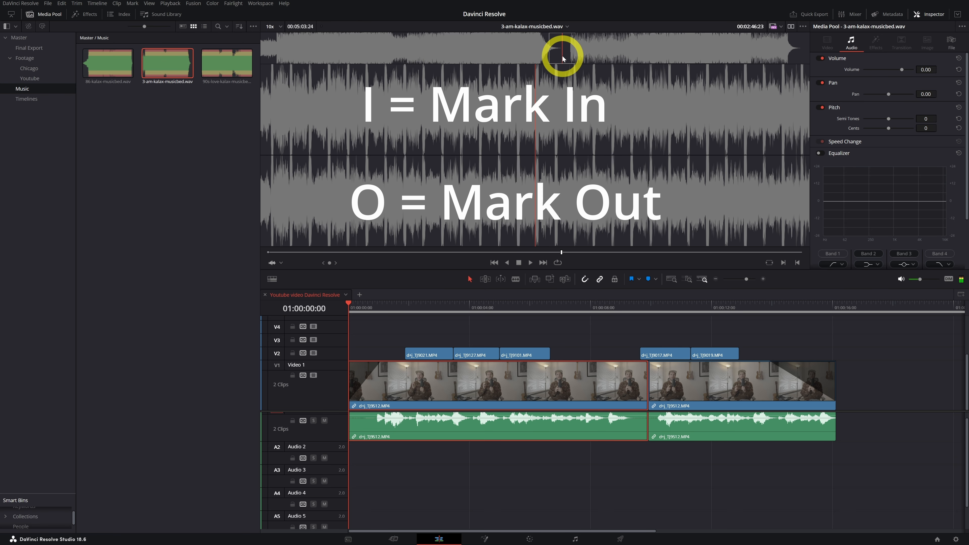
key(o)
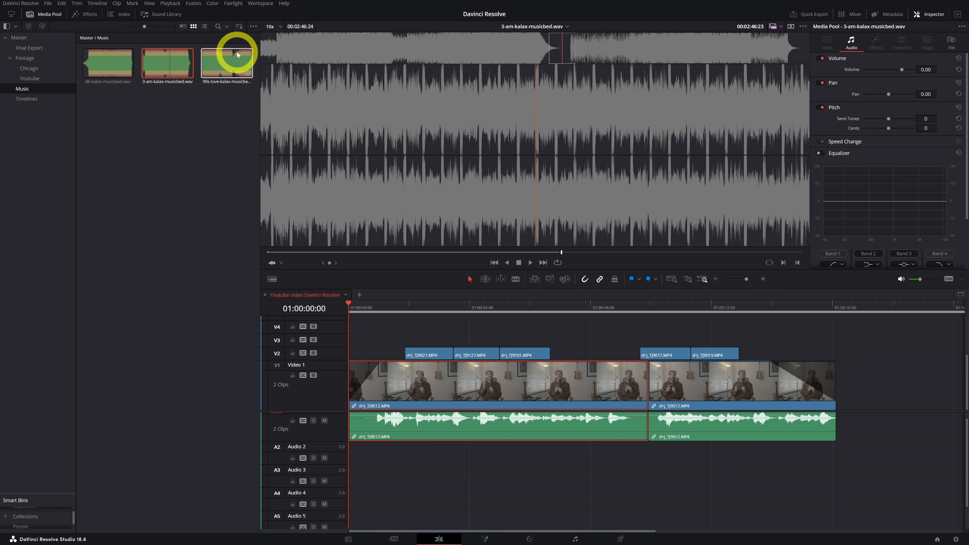
Step: Place the marked part of the song on track Audio 2 at the very start of the timeline
drag(292, 56, 347, 462)
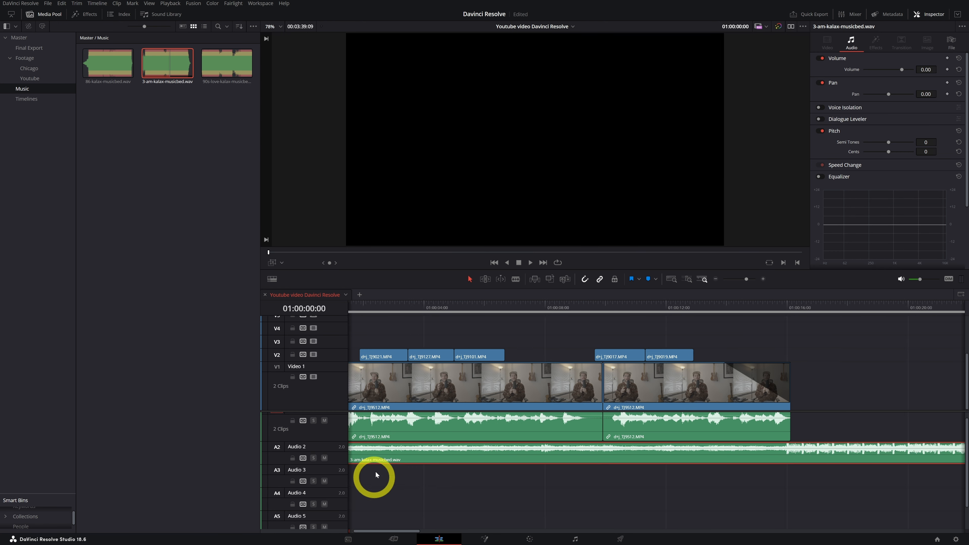
scroll(465, 458, down, 8)
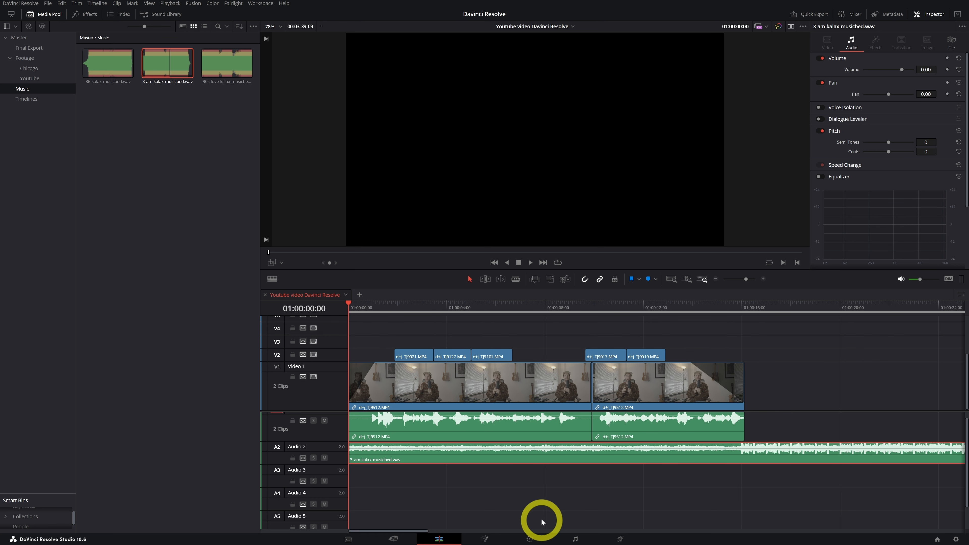
scroll(543, 473, down, 3)
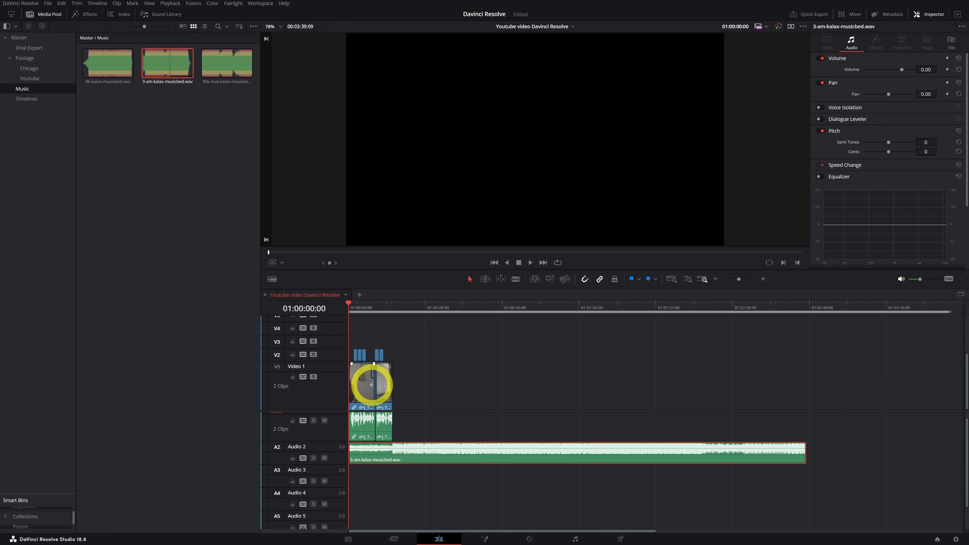
scroll(587, 408, up, 10)
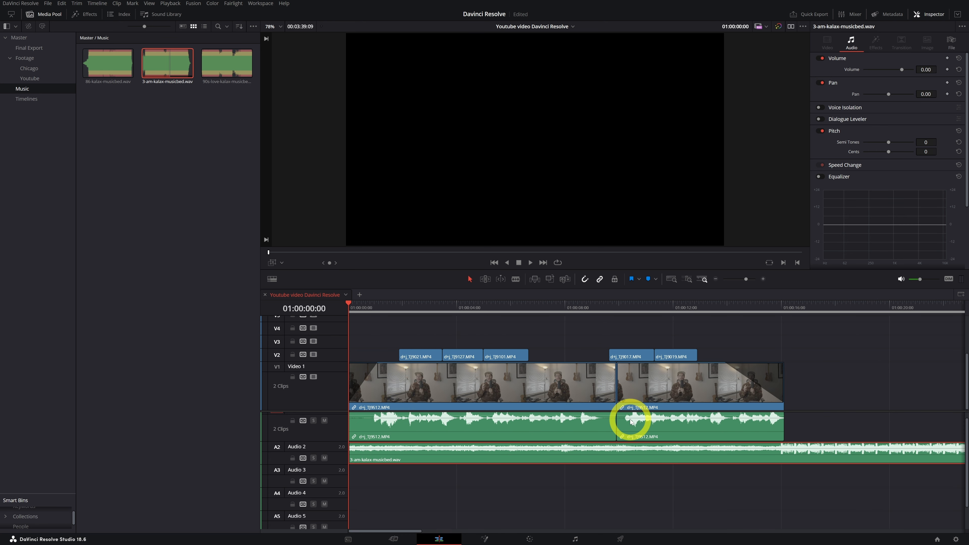
Step: Position the playhead at the end of the last video clip, 01:00:16:03, and enlarge the Audio 2 track height to show its waveform
drag(458, 307, 333, 312)
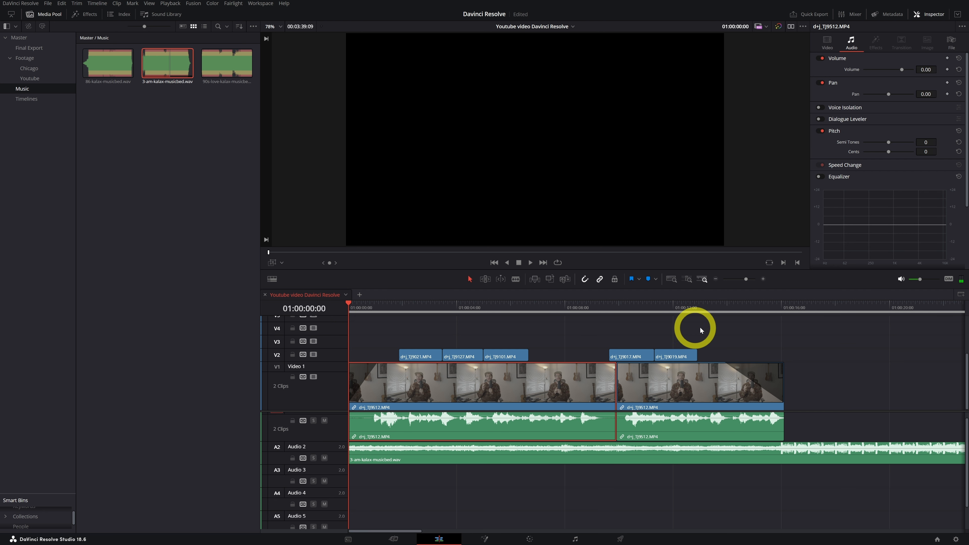
drag(760, 310, 780, 309)
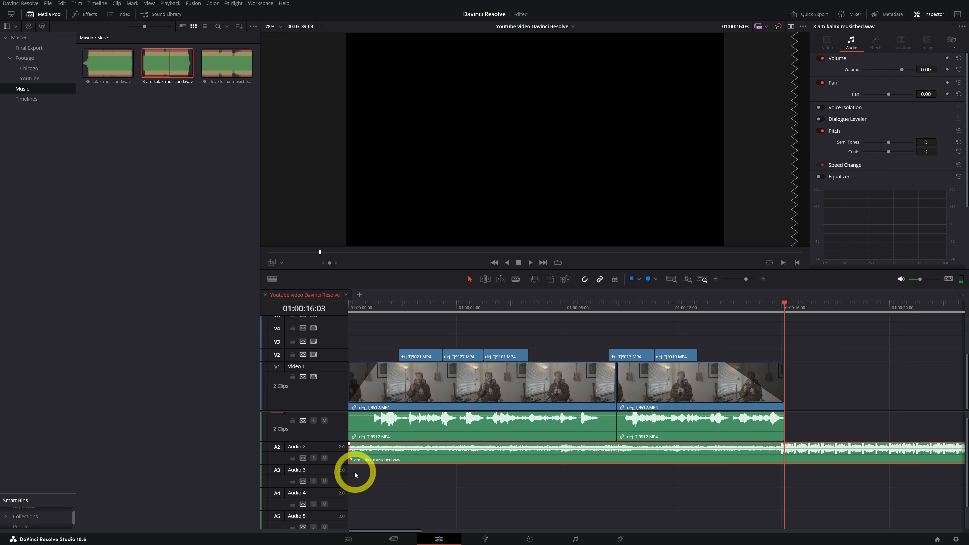
drag(341, 463, 324, 506)
scroll(699, 481, up, 2)
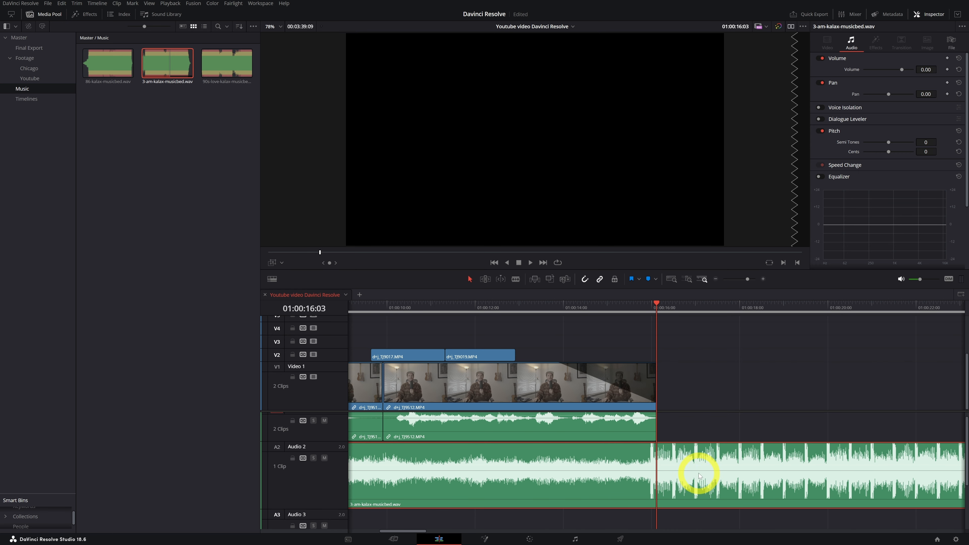
scroll(699, 475, up, 3)
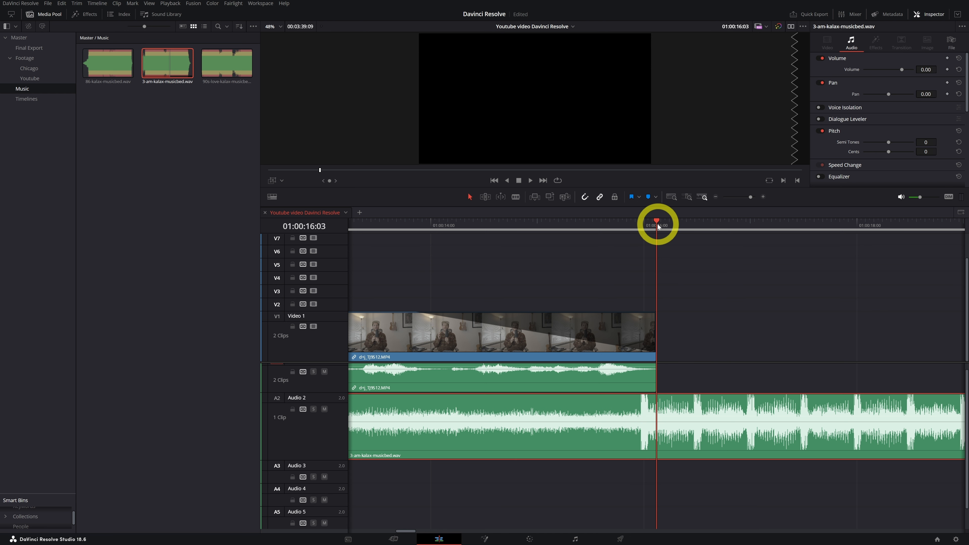
Step: Split the music clip on Audio 2 at 01:00:15:24, where the beat starts, and return to the selection tool
drag(650, 223, 639, 225)
click(683, 441)
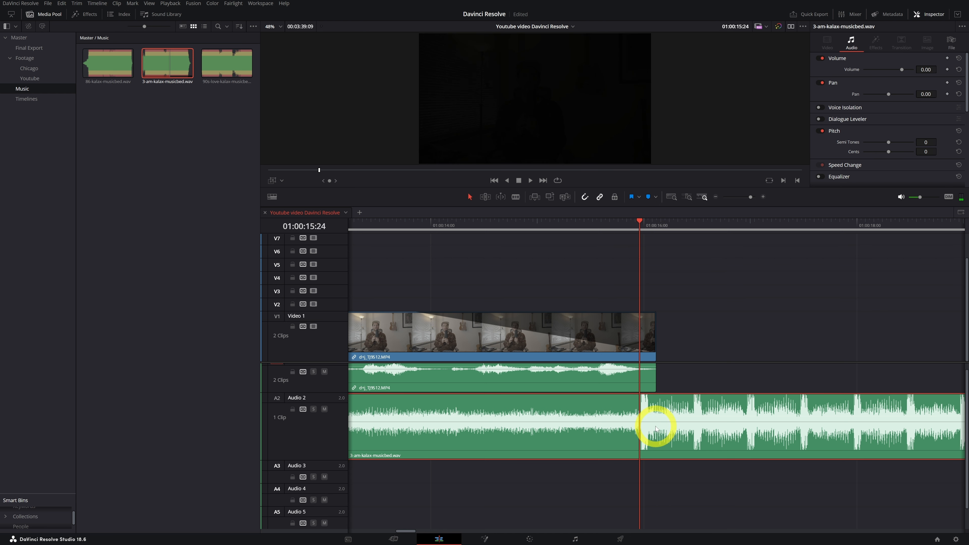
click(516, 197)
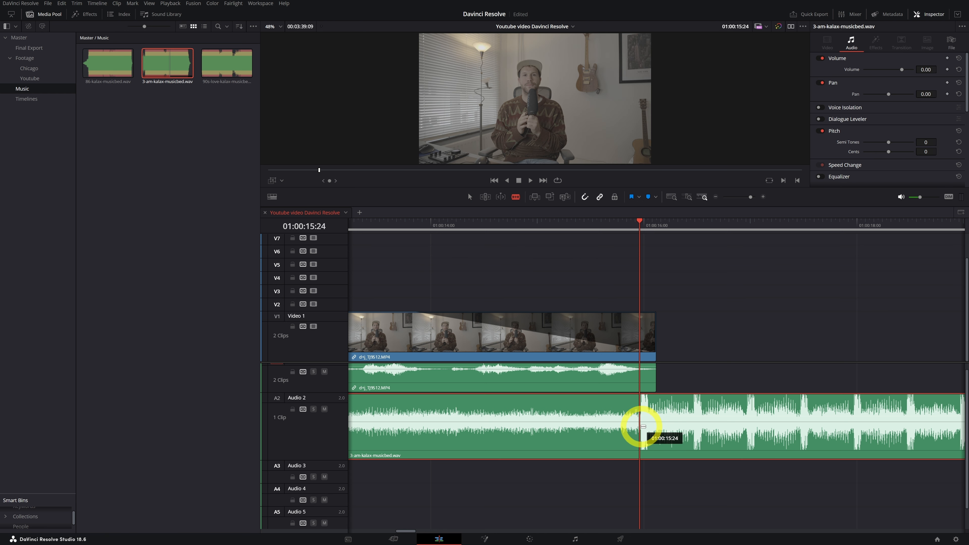
click(641, 426)
click(469, 198)
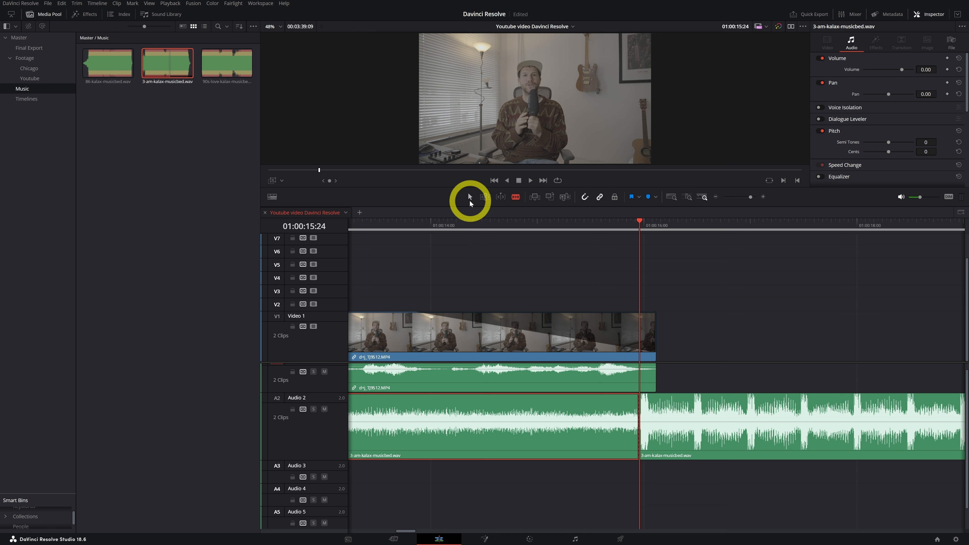
Step: Delete the part of the music on Audio 2 after 01:00:15:24 and play the timeline from the start
click(727, 446)
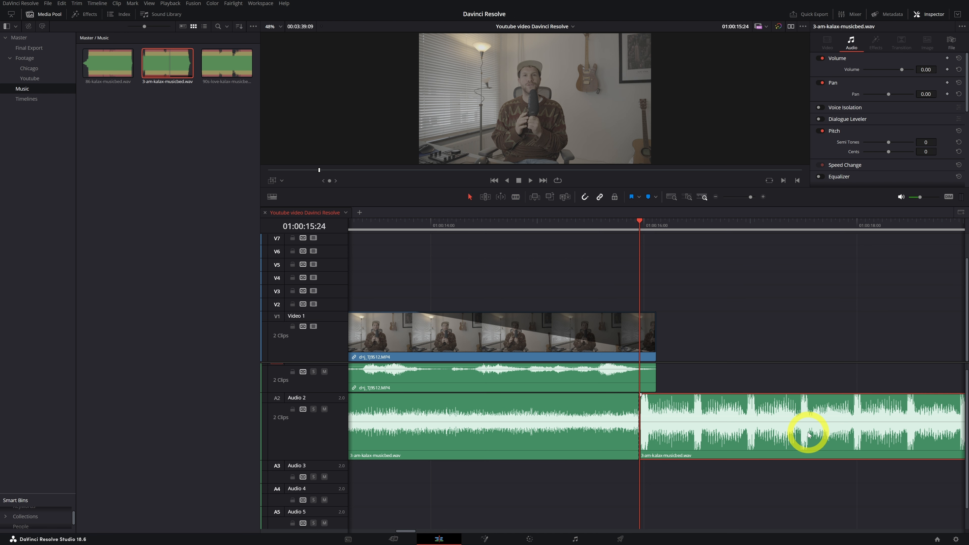
key(Delete)
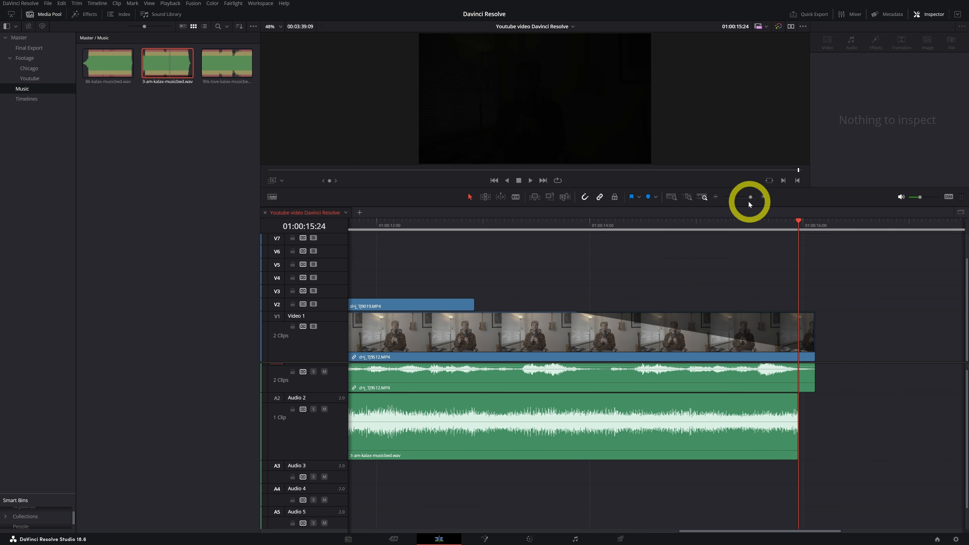
drag(749, 197, 744, 197)
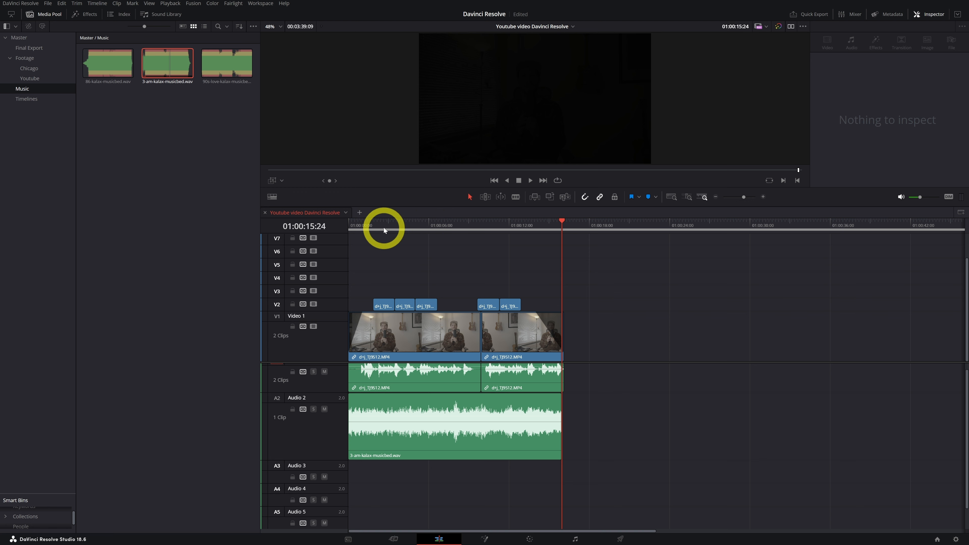
drag(384, 229, 340, 226)
key(space)
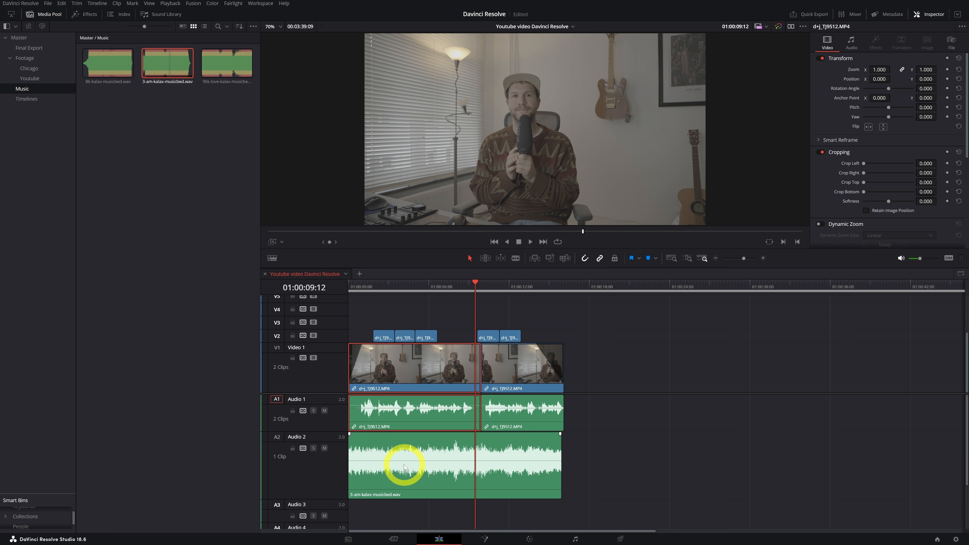
Step: Show the audio mixer, widen it to display channels A1 to A6 and Bus 1, and play the timeline from the start
click(445, 458)
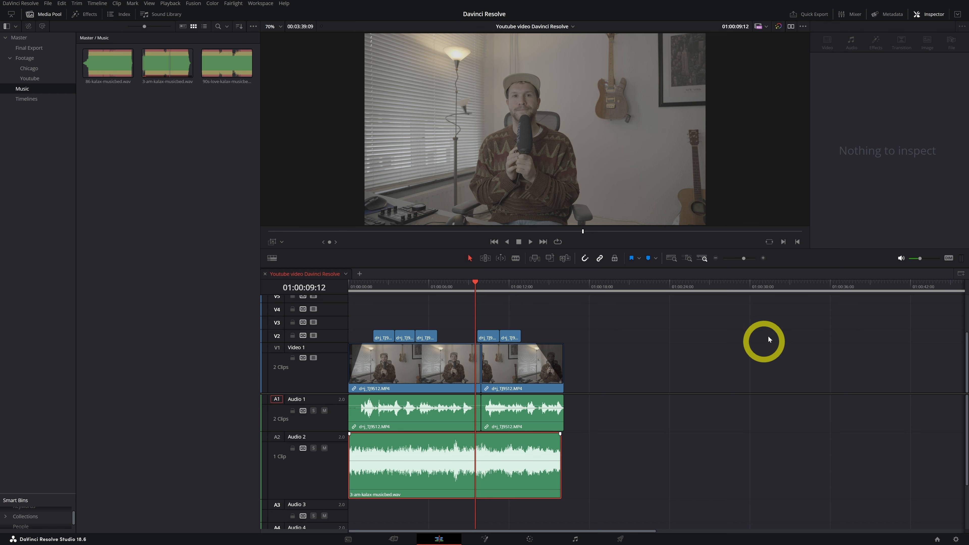
click(850, 15)
drag(894, 314, 775, 316)
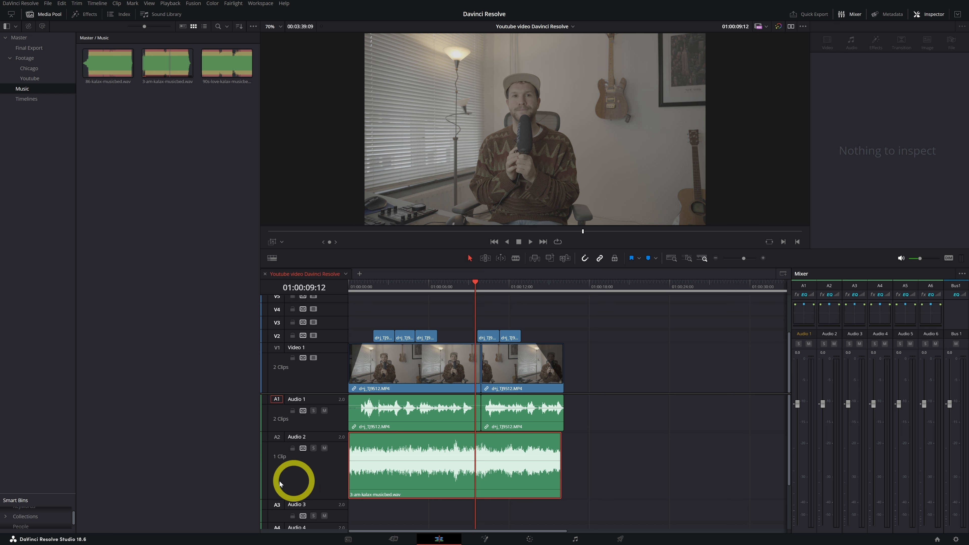
click(384, 418)
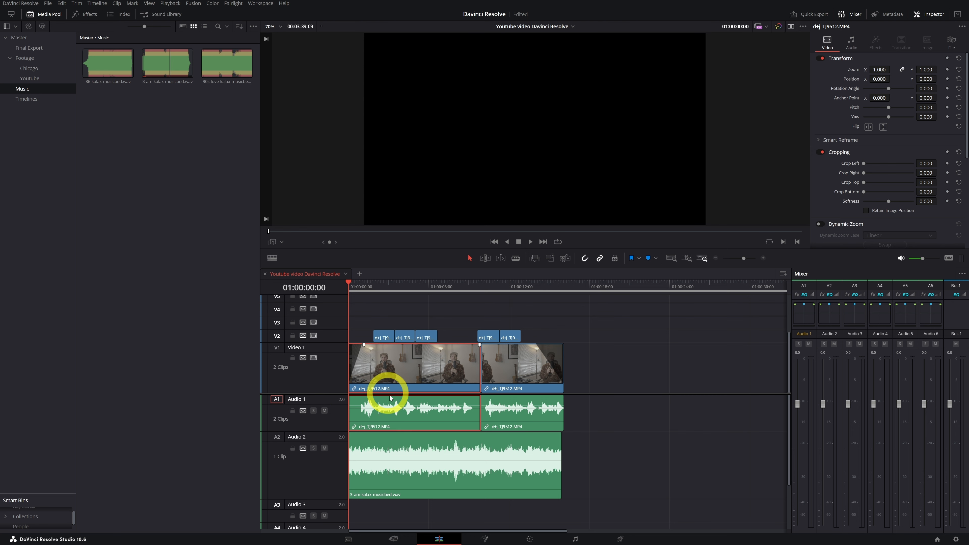
key(space)
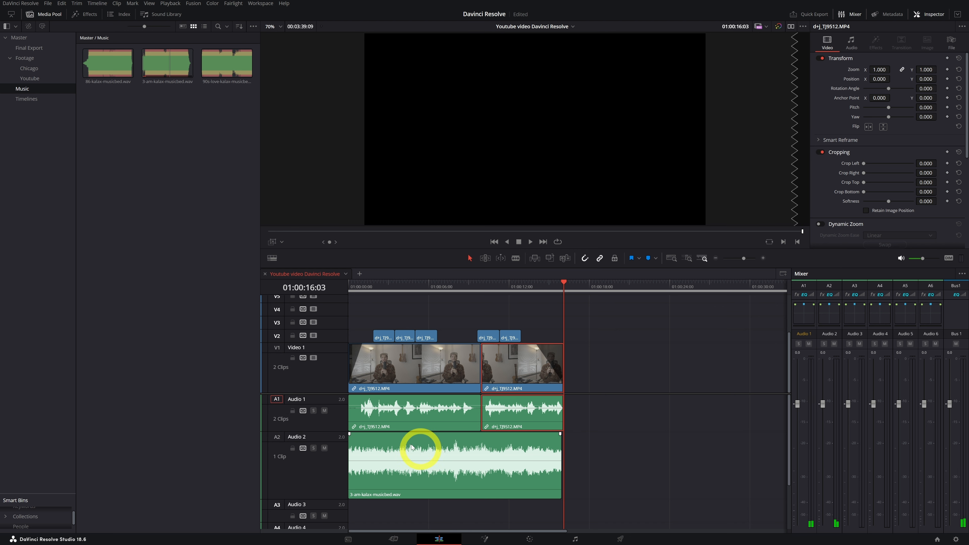
Step: Solo the Audio 2 music track and play it from the start of the timeline to check its level in the mixer
click(428, 468)
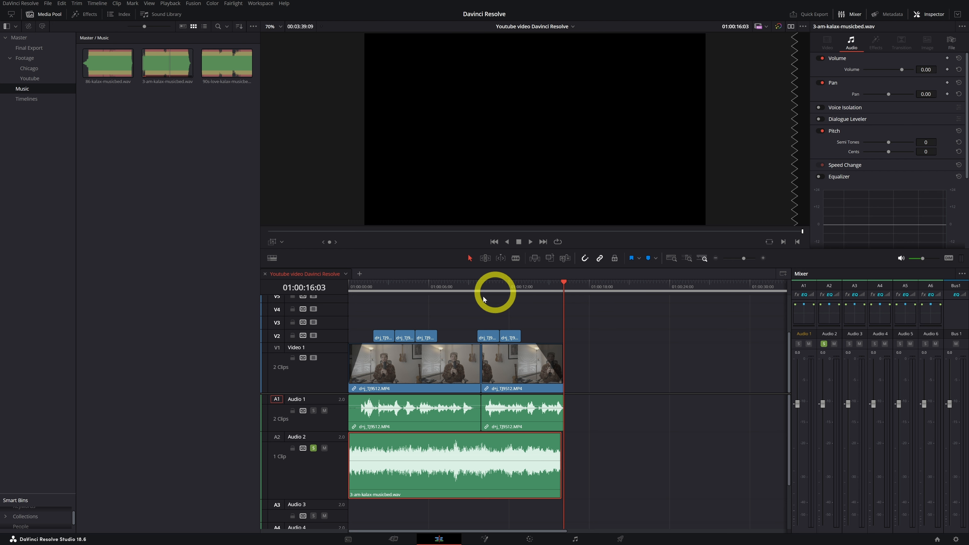
drag(376, 290, 328, 294)
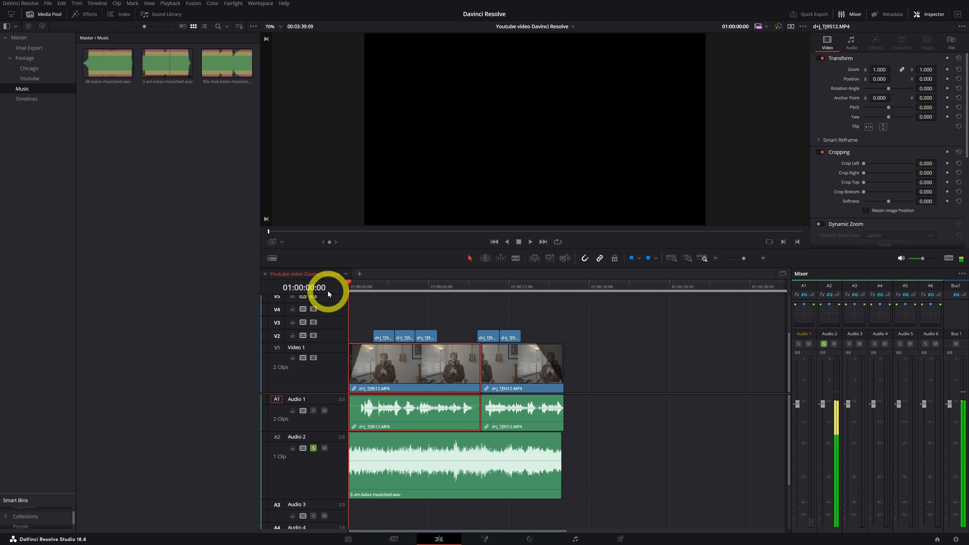
key(space)
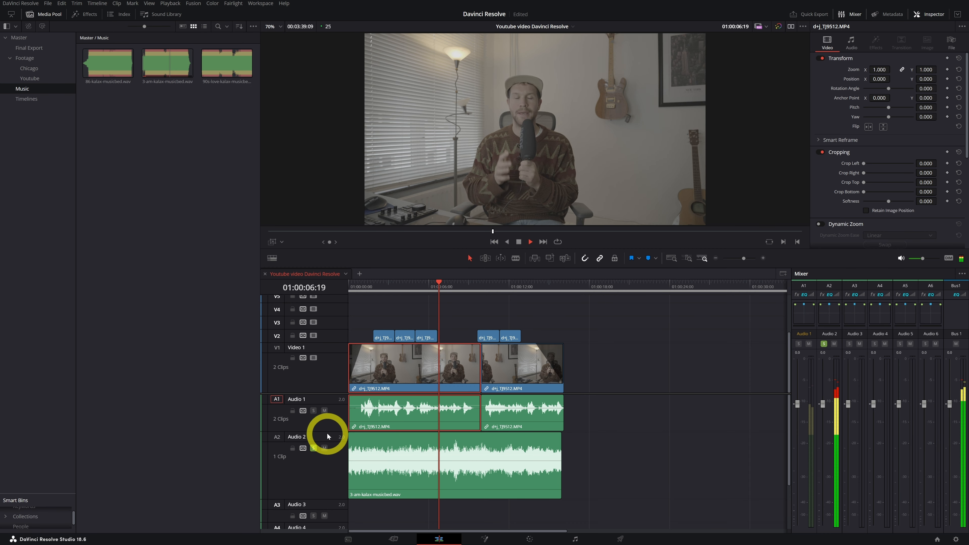
key(space)
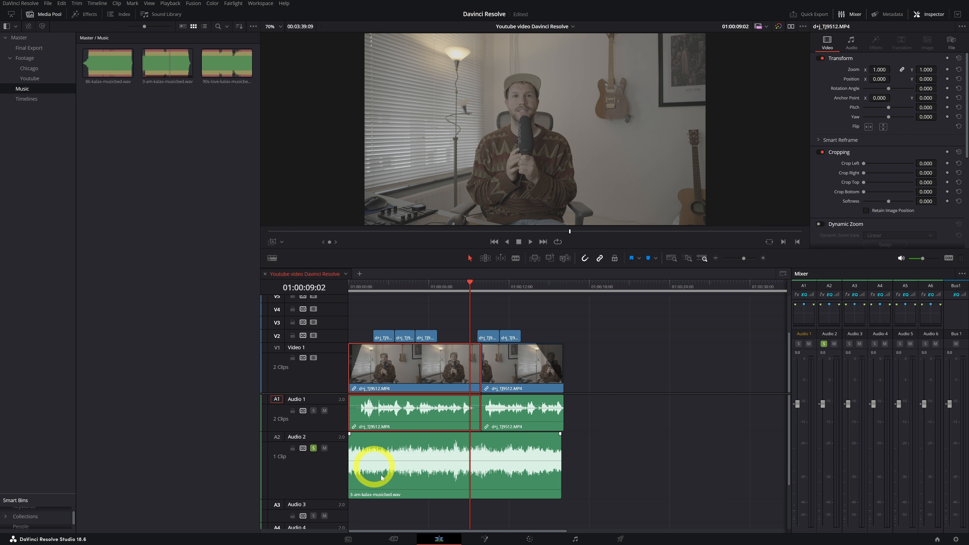
Step: Try volumes of -5.96, 4.47 and -8.33 dB on the Audio 2 music clip and reset its volume
click(404, 451)
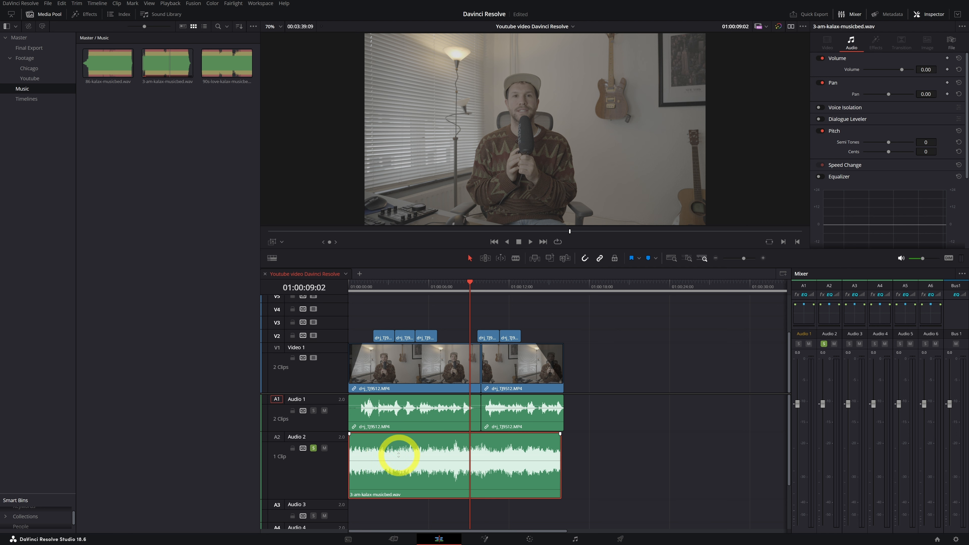
drag(398, 455, 395, 459)
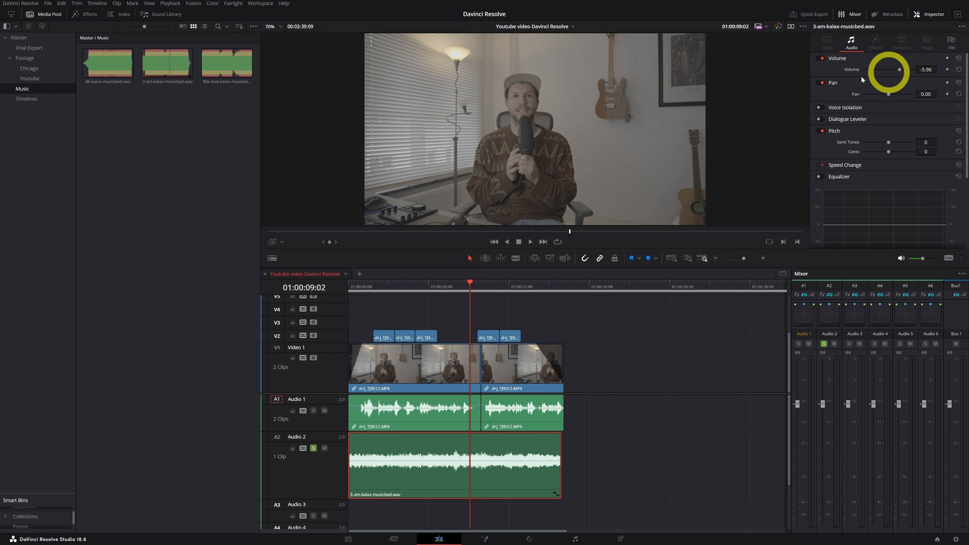
mouse_move(448, 459)
mouse_down()
mouse_move(447, 467)
mouse_move(449, 452)
mouse_up()
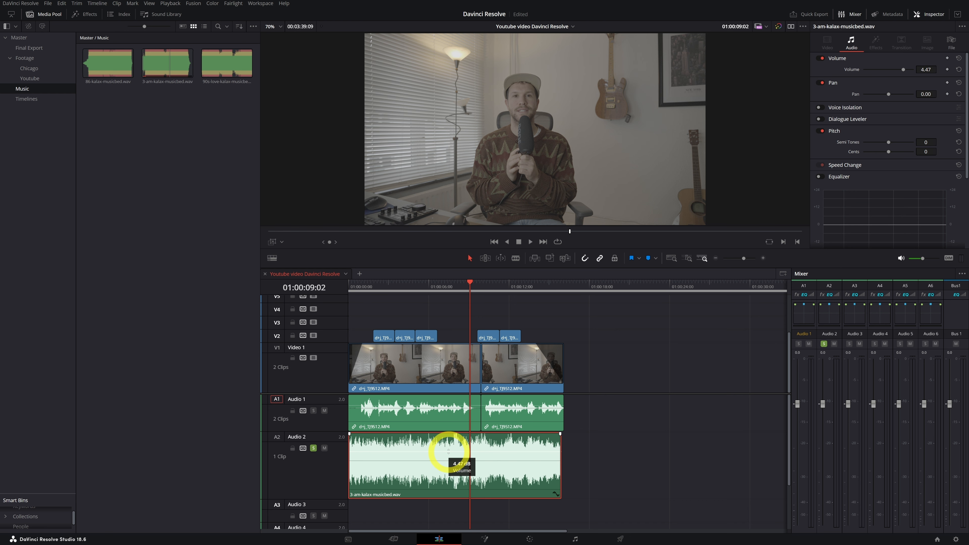
click(916, 92)
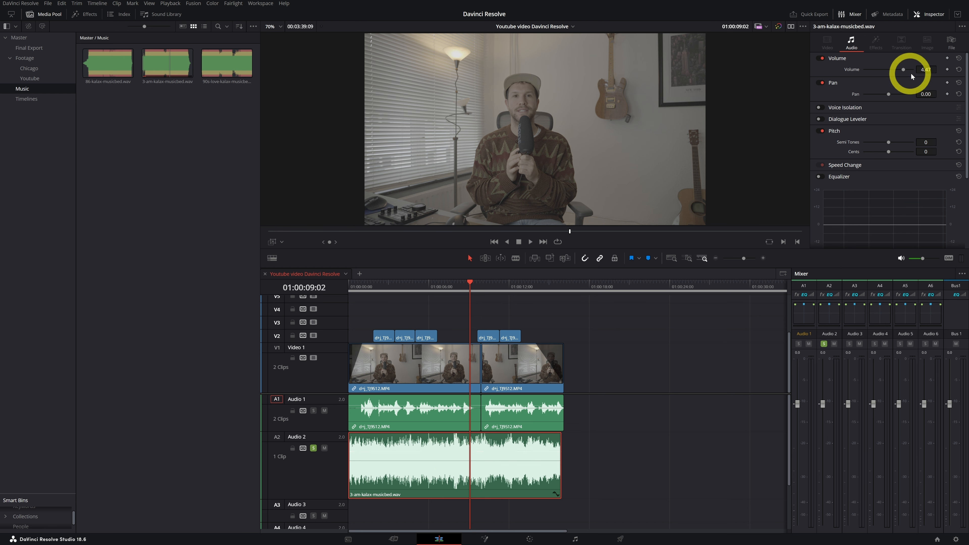
drag(925, 69, 901, 69)
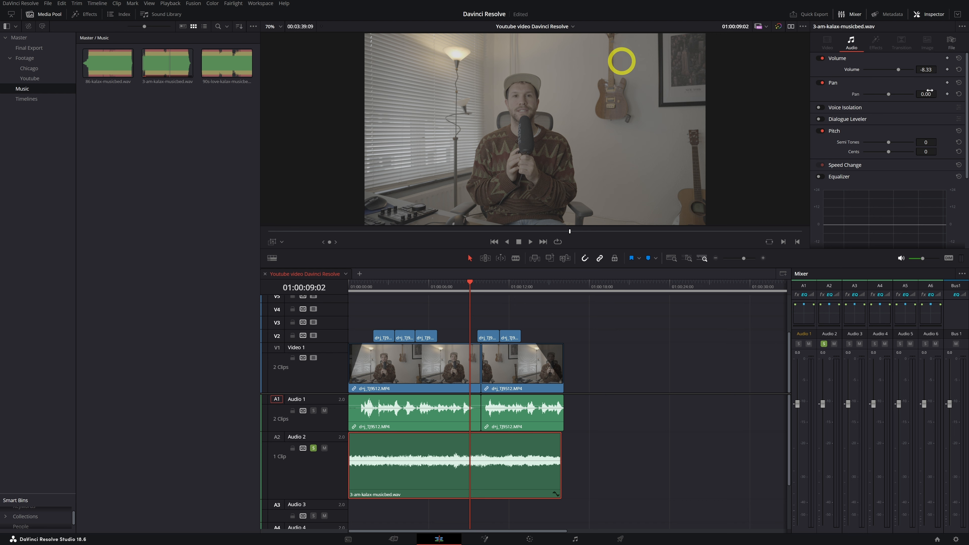
click(959, 71)
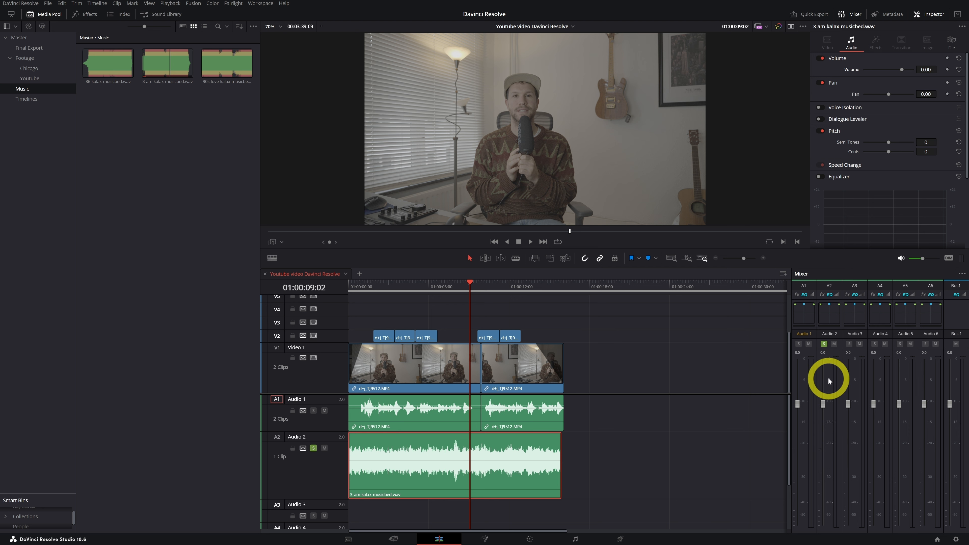
Step: Play the soloed music from the start of the timeline again to examine its level on the A2 meter
drag(415, 286, 271, 299)
click(406, 472)
key(space)
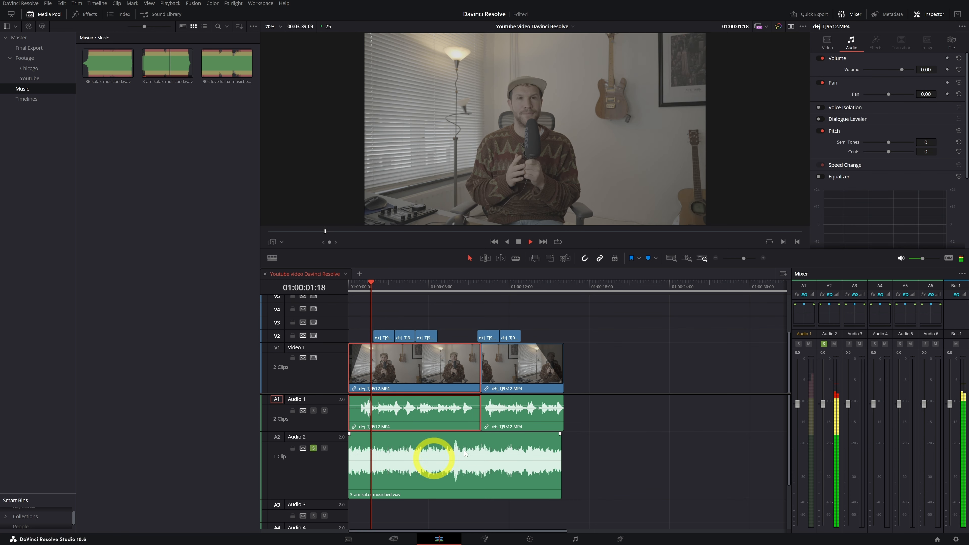
key(space)
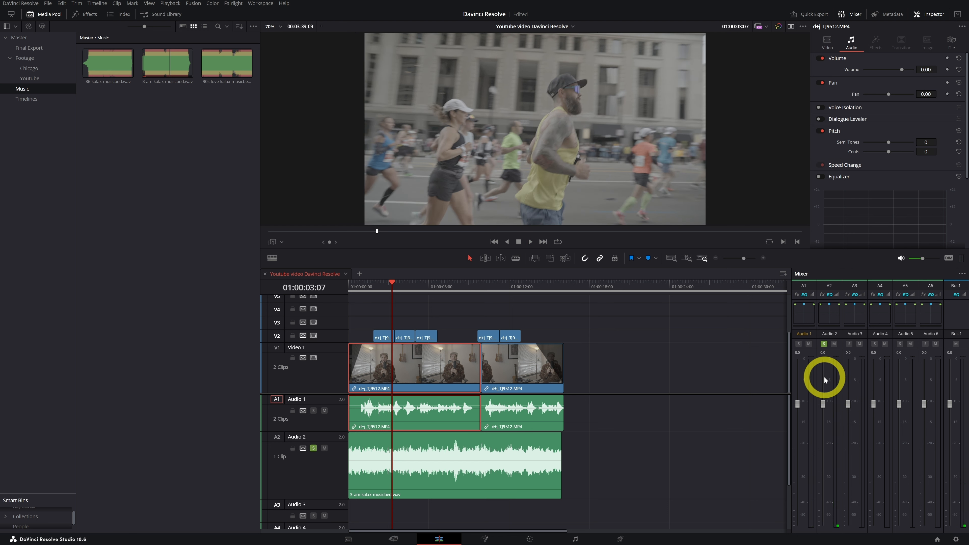
Step: Lower the Audio 2 music clip's volume to -11.26 dB, checking the level by playing from the timeline start
click(444, 493)
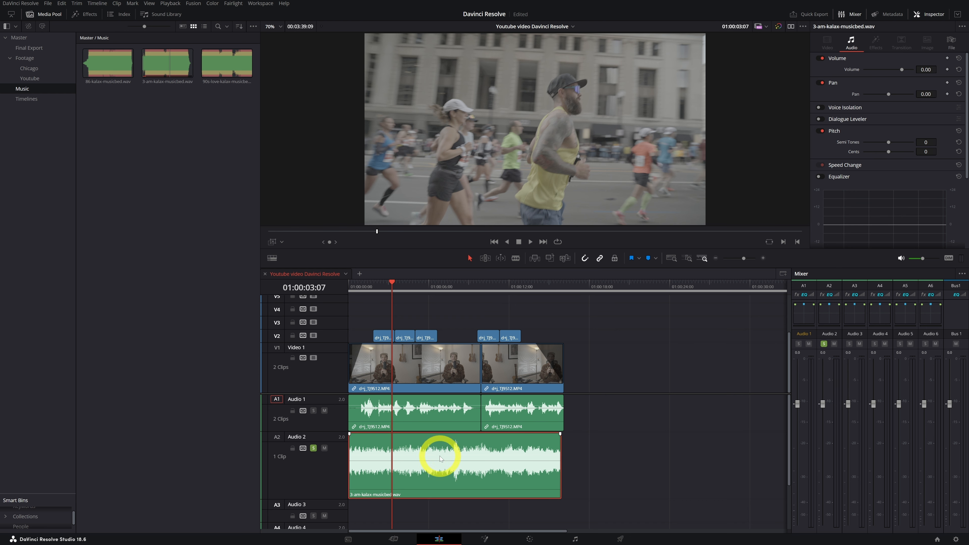
drag(440, 454, 436, 471)
drag(375, 290, 296, 293)
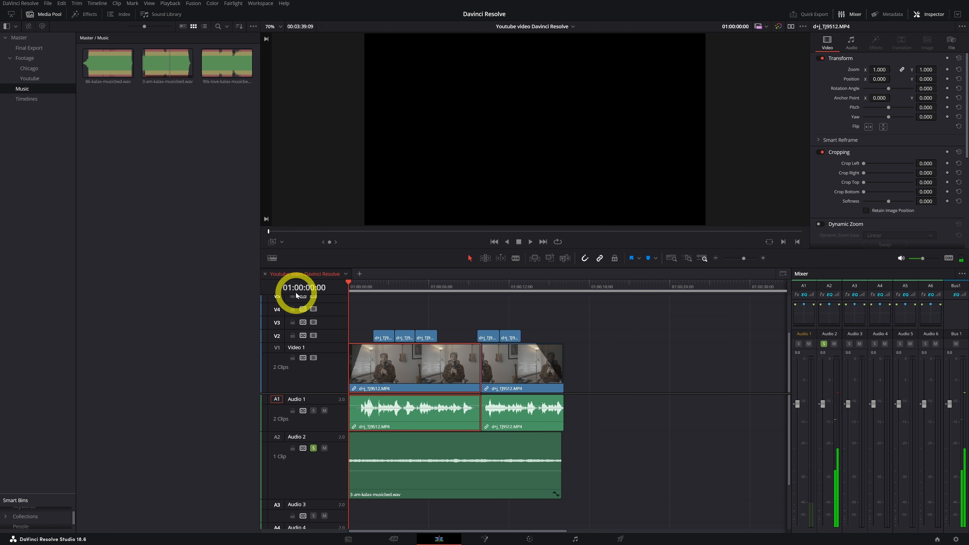
key(space)
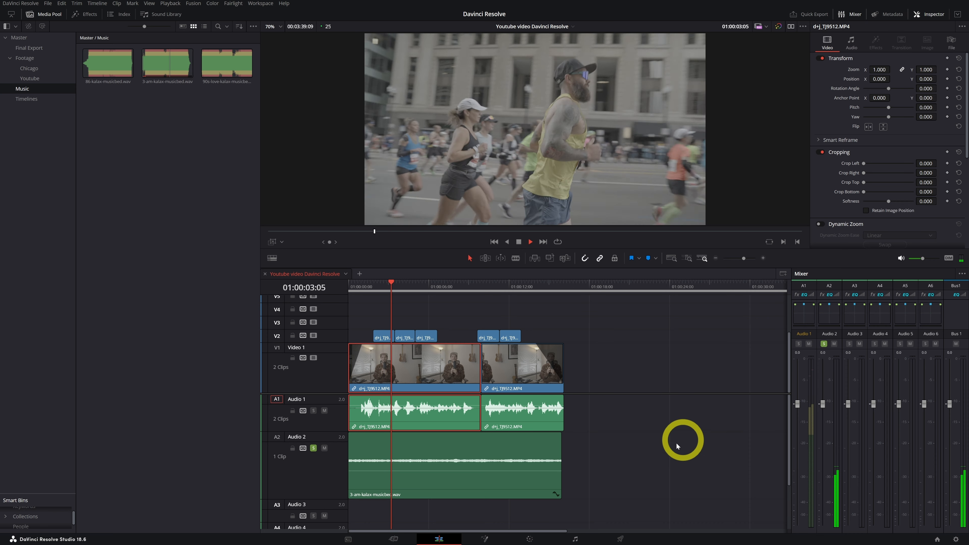
click(529, 487)
key(space)
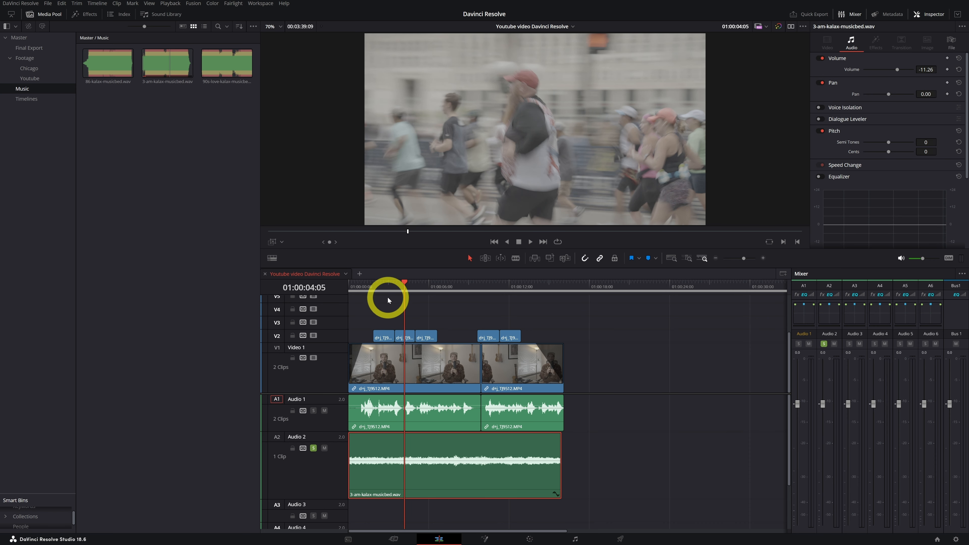
drag(389, 291, 301, 291)
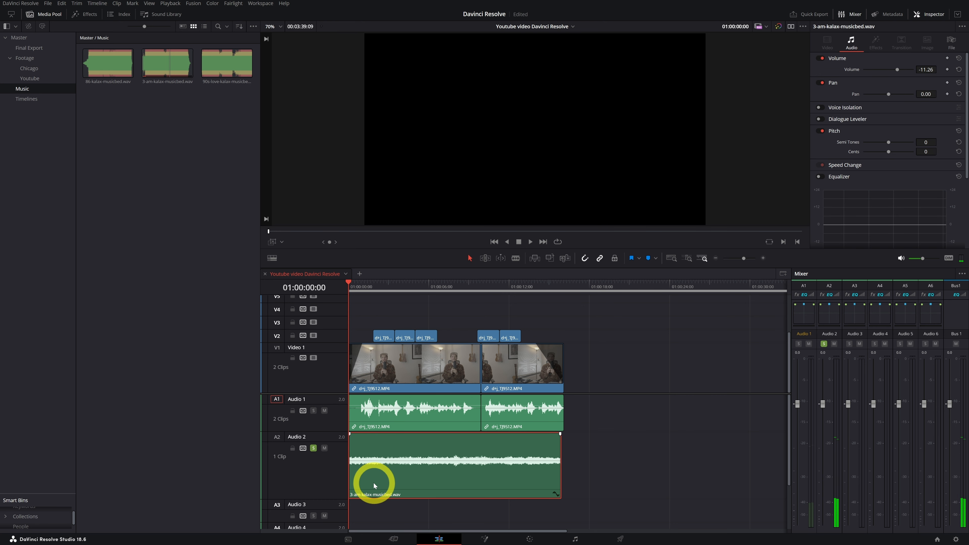
Step: Add a fade-in to the start of the Audio 2 music clip, ending just before 01:00:04:00
key(ctrl+equal)
key(ctrl+equal)
key(ctrl+equal)
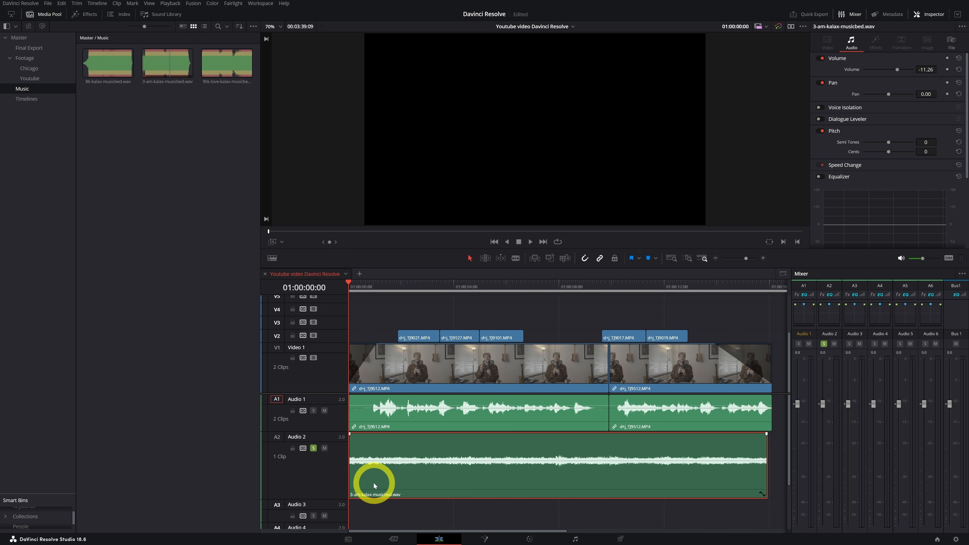
key(ctrl+equal)
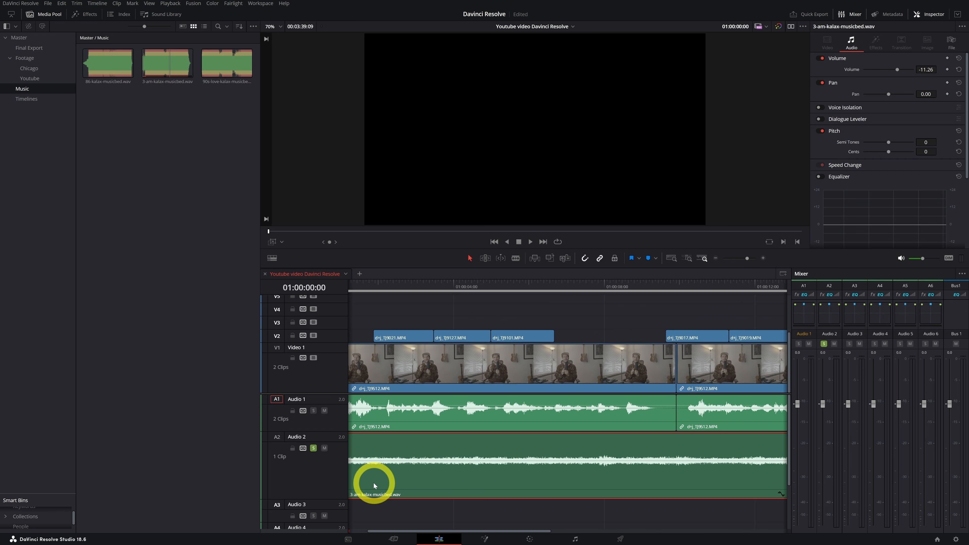
key(ctrl+minus)
key(ctrl+minus)
key(ctrl+minus)
key(ctrl+minus)
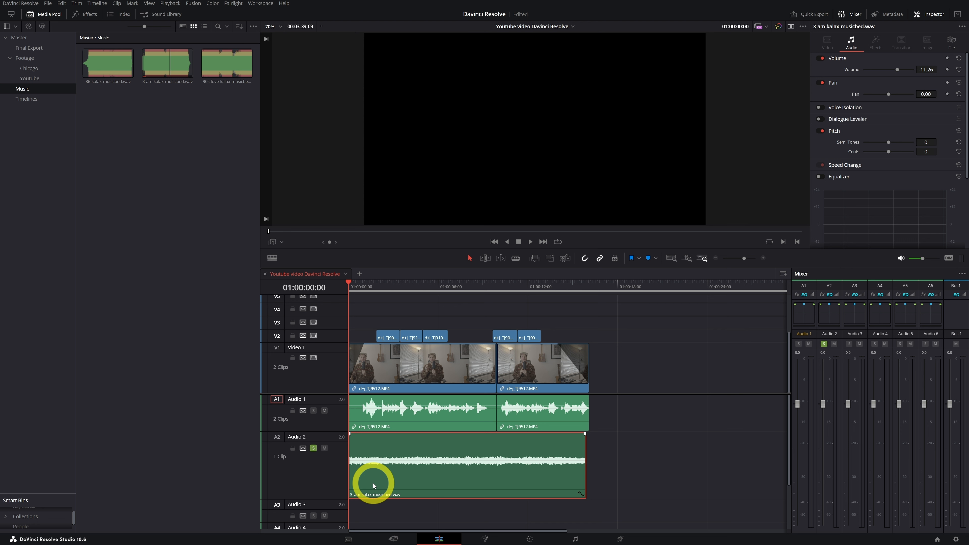
key(ctrl+equal)
key(ctrl+equal)
key(ctrl+equal)
drag(350, 434, 468, 436)
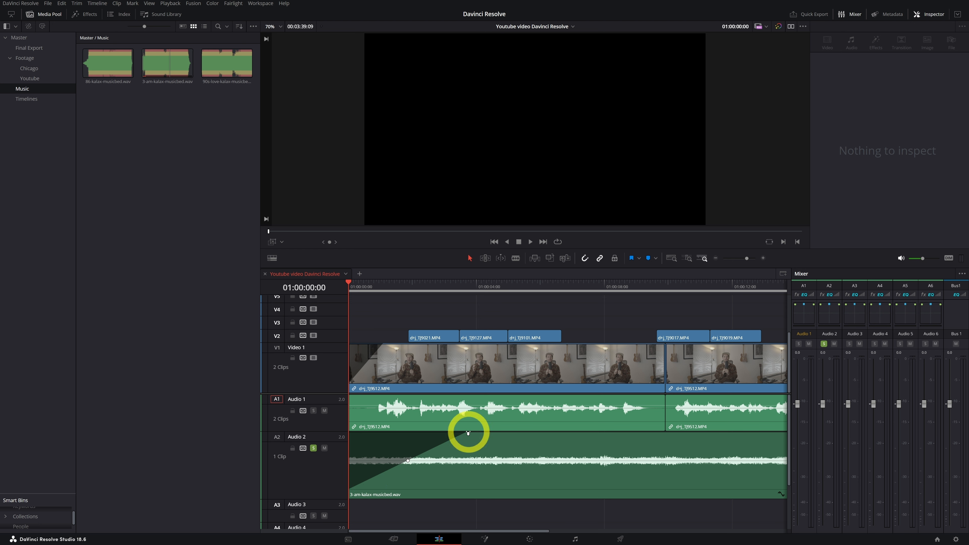
click(469, 445)
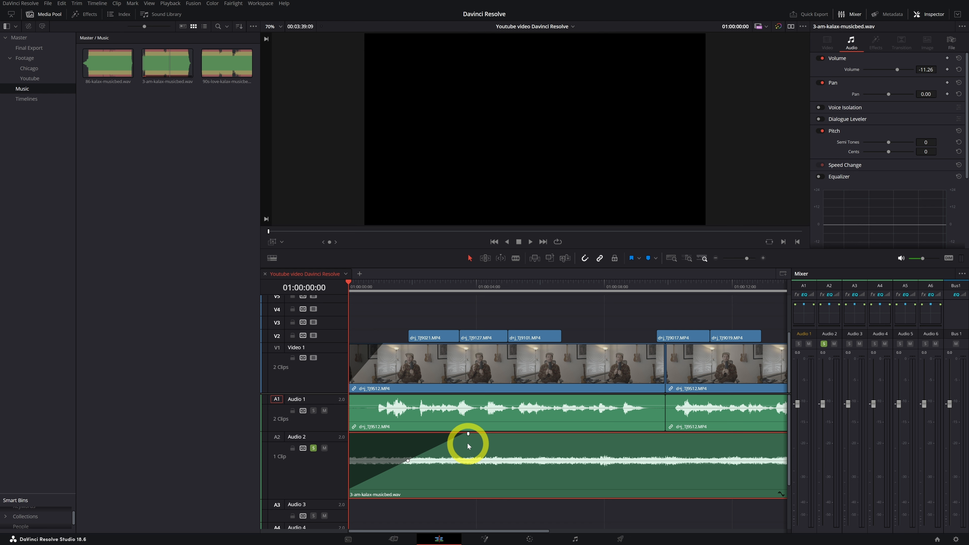
Step: Play the music's fade-in from the start of the timeline to check how it sounds
click(466, 418)
key(space)
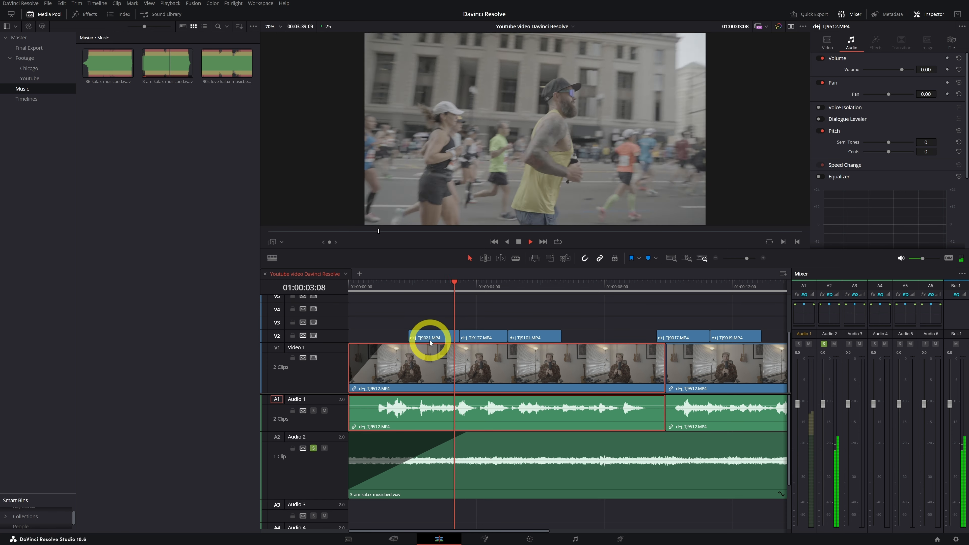
key(space)
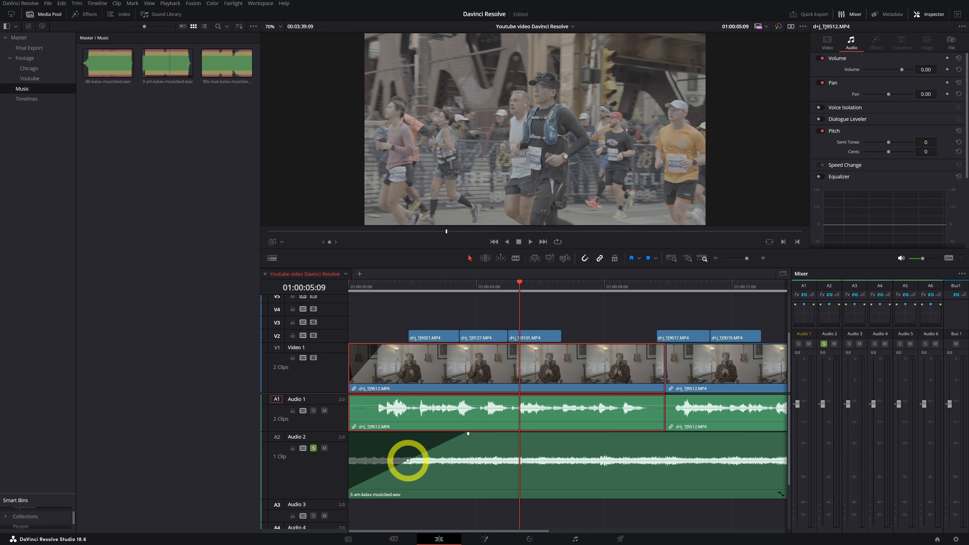
Step: Bend the music's fade-in into a slower-rising curve, extend it to about 01:00:06:00, and play it from the start
drag(408, 460, 429, 466)
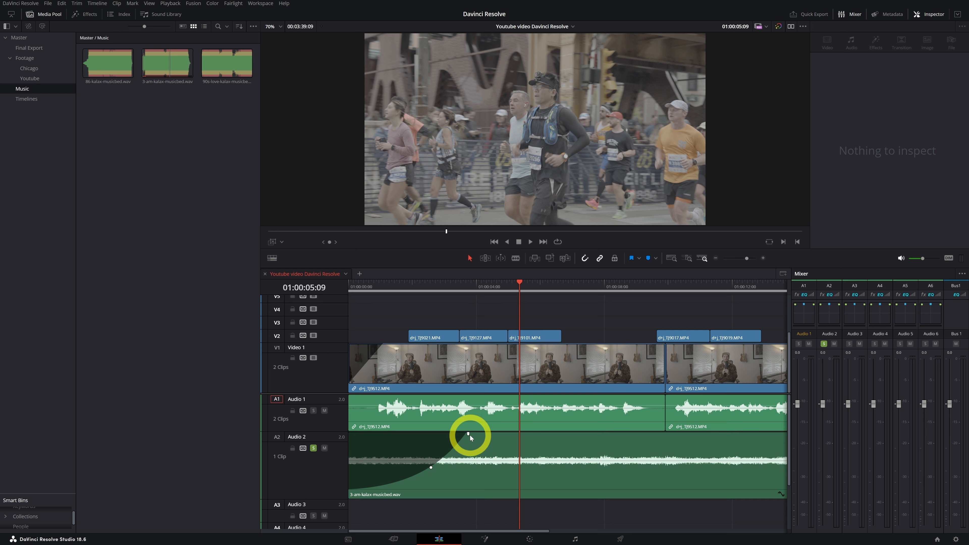
drag(468, 435, 545, 434)
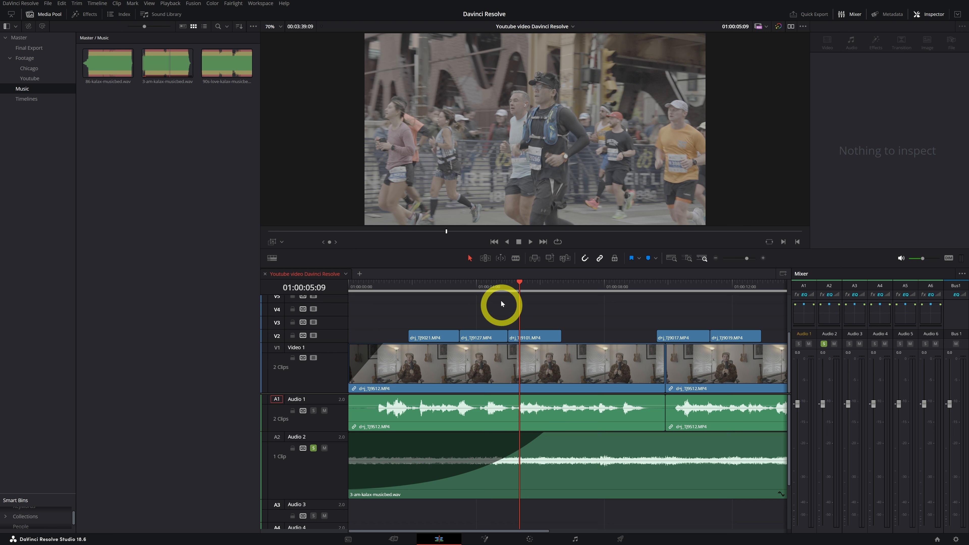
drag(502, 289, 296, 289)
key(space)
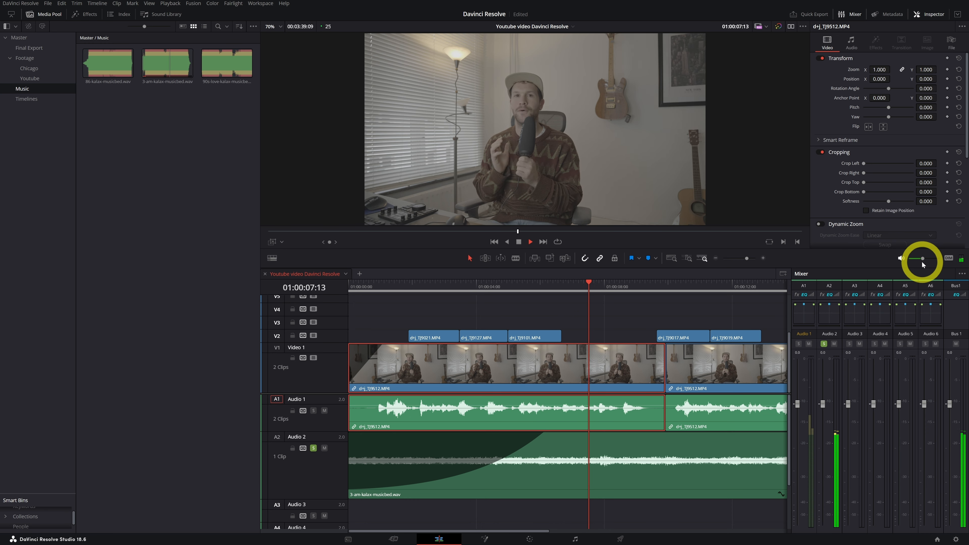
Step: Add a fade-out about 01:19 (seconds:frames) long to the end of the Audio 2 music clip
mouse_move(922, 260)
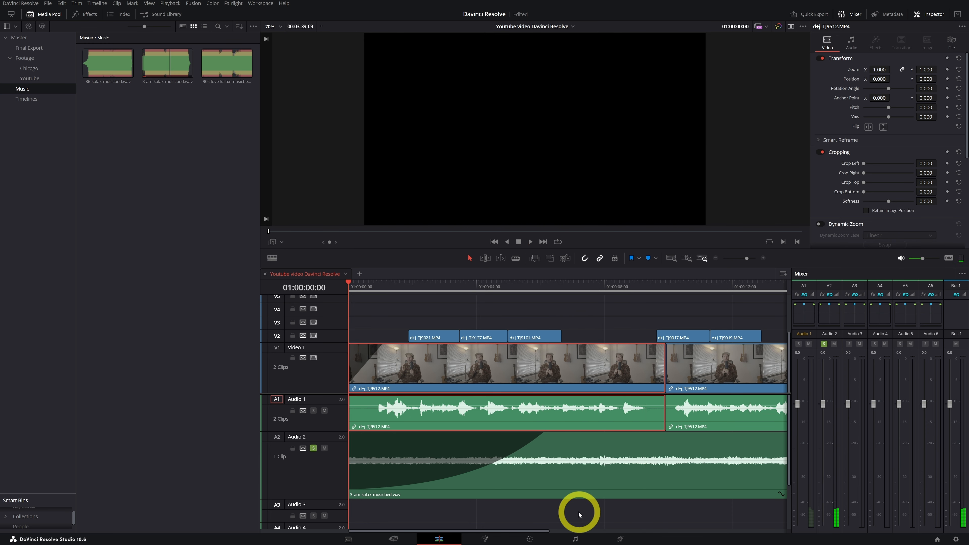
scroll(579, 513, right, 4)
drag(699, 433, 668, 435)
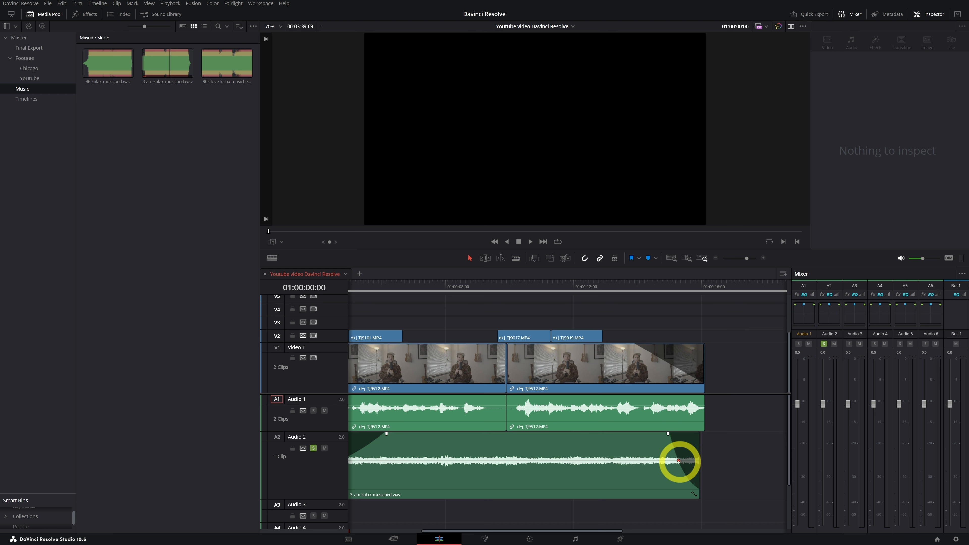
drag(668, 434, 643, 434)
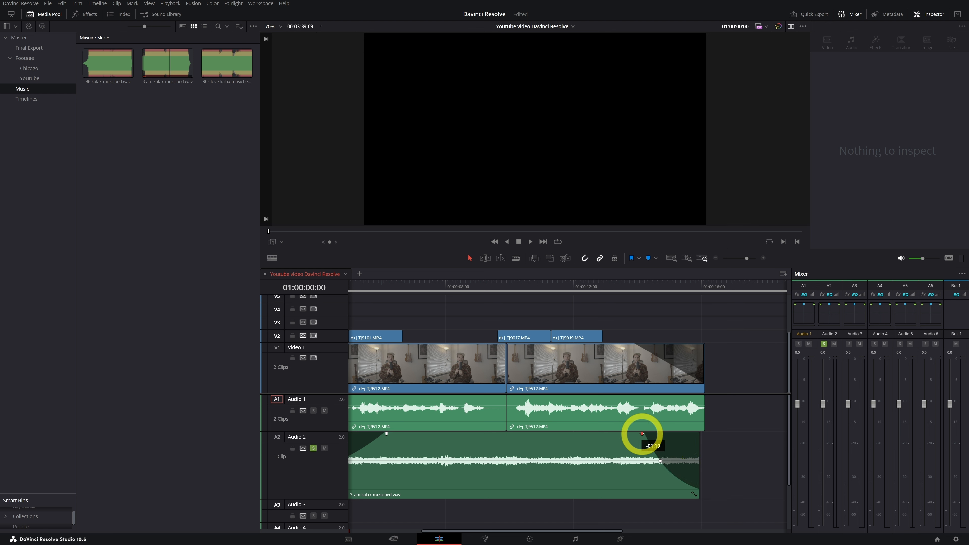
scroll(491, 318, left, 4)
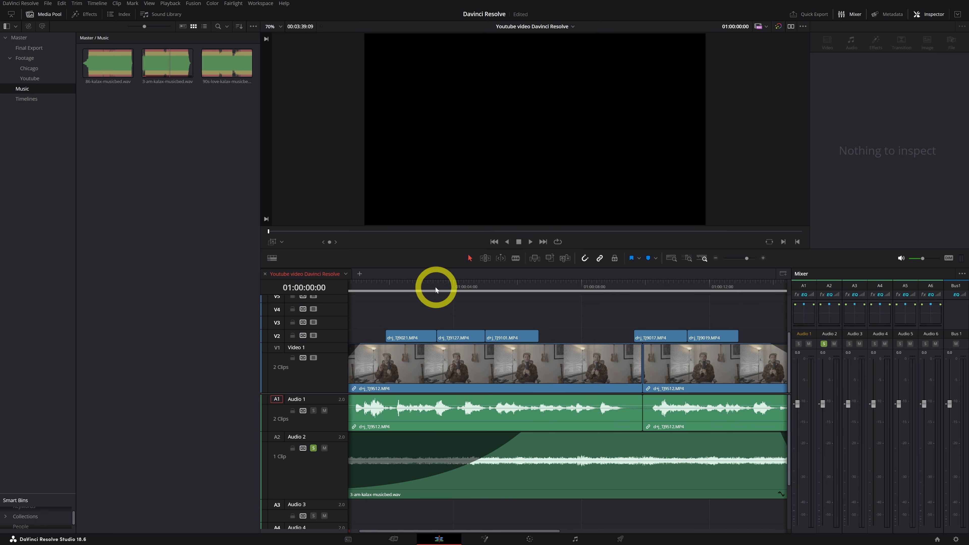
Step: Raise the monitoring volume slightly and play the music from the timeline start through its fade-out
drag(436, 287, 274, 288)
drag(922, 258, 928, 259)
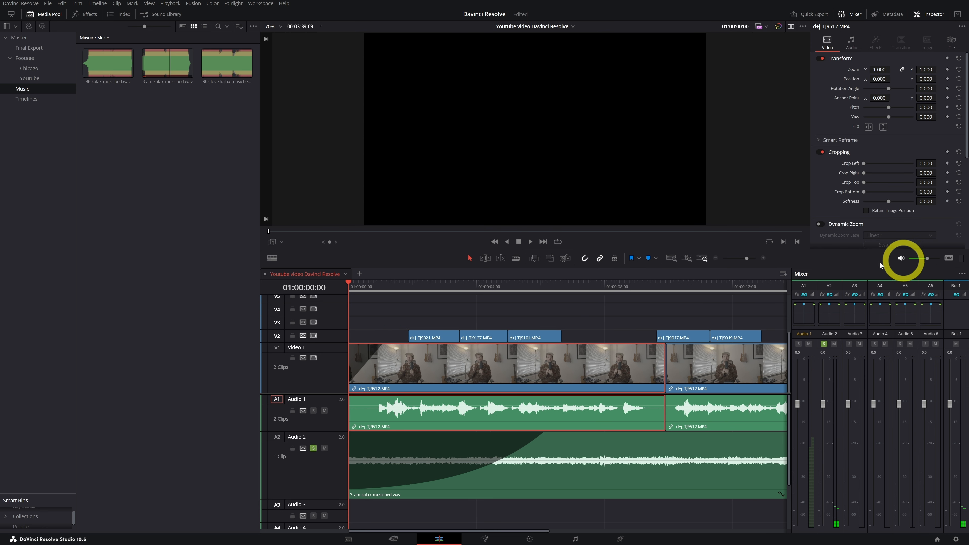
click(567, 408)
key(space)
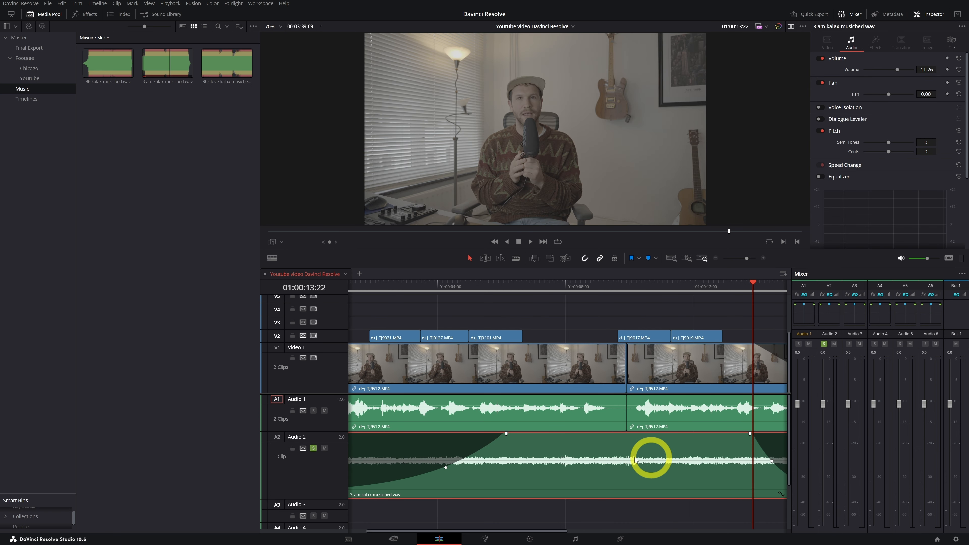
Step: Switch the solo from Audio 2 to Audio 1 and play the dialogue from the timeline start to check its level
click(314, 448)
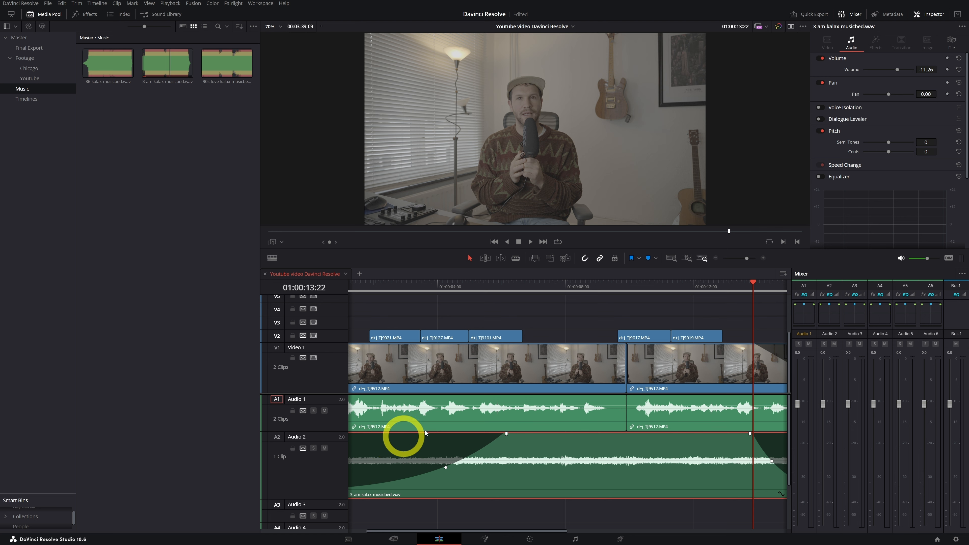
key(Home)
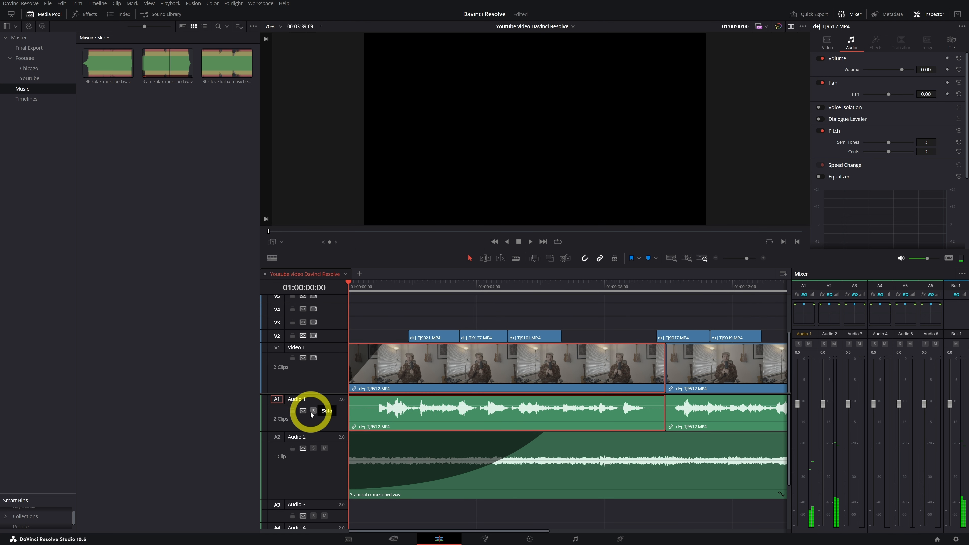
key(space)
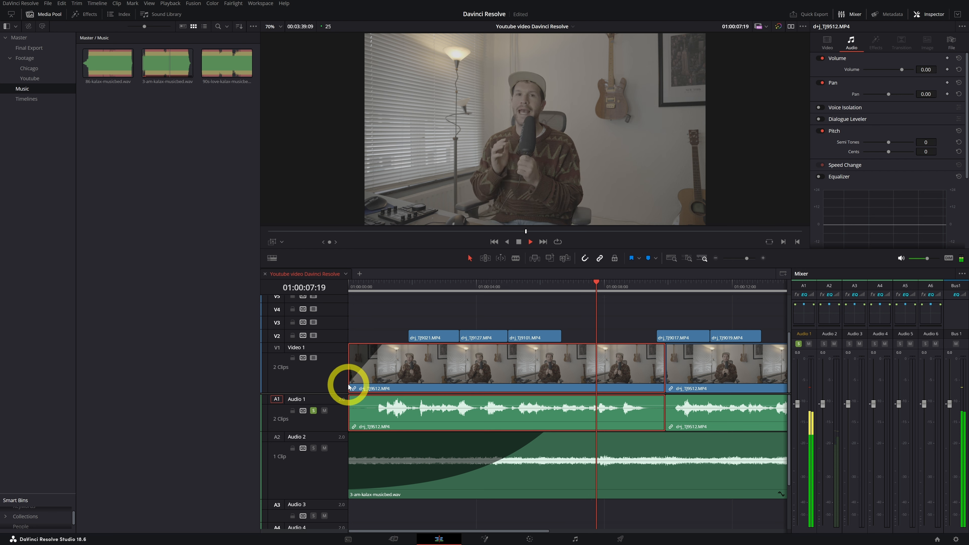
key(space)
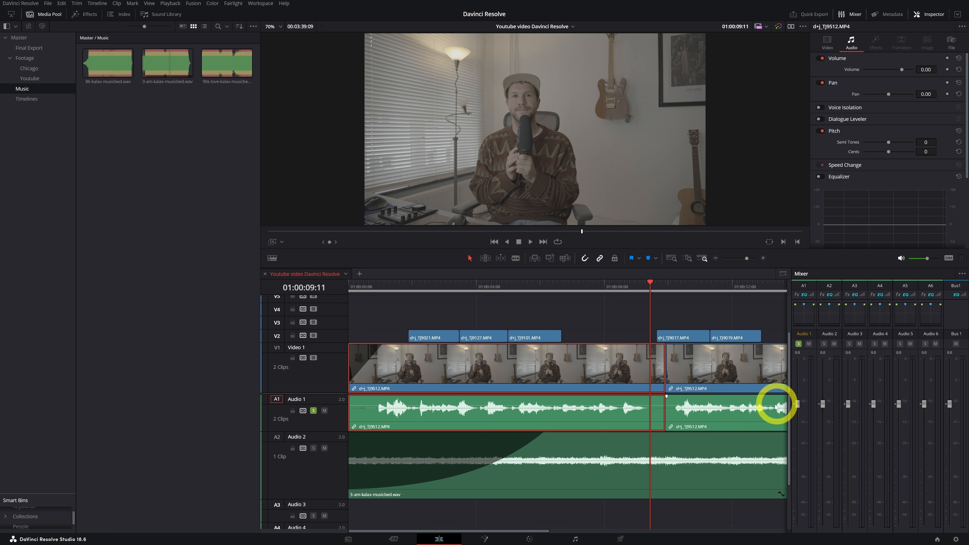
drag(552, 283, 353, 303)
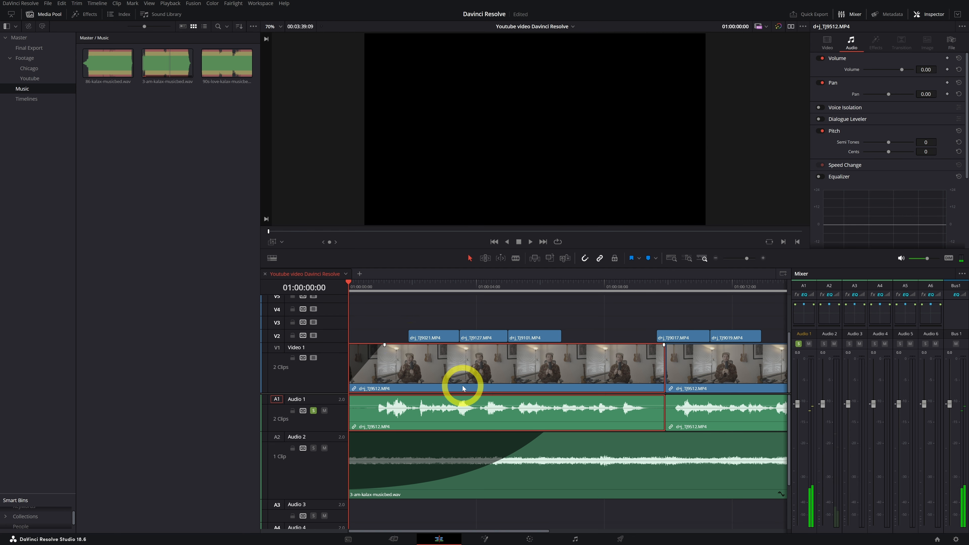
key(space)
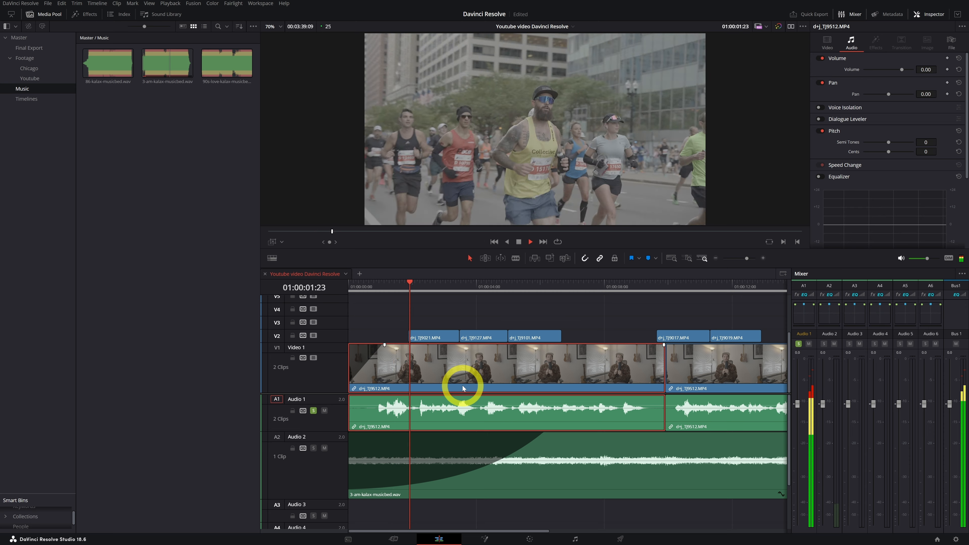
key(space)
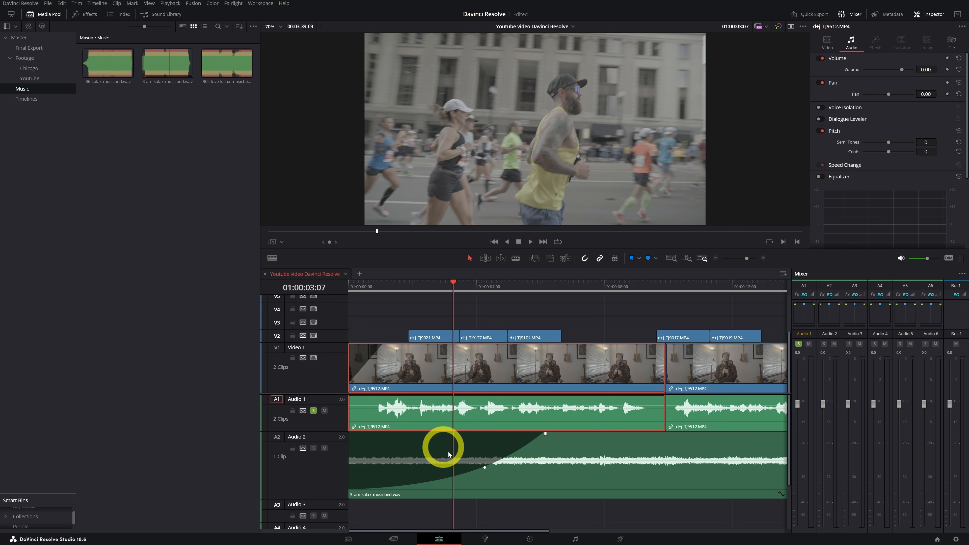
Step: Set the first Audio 1 clip's volume to -3.00 dB and play the dialogue from near the start to check it
click(925, 70)
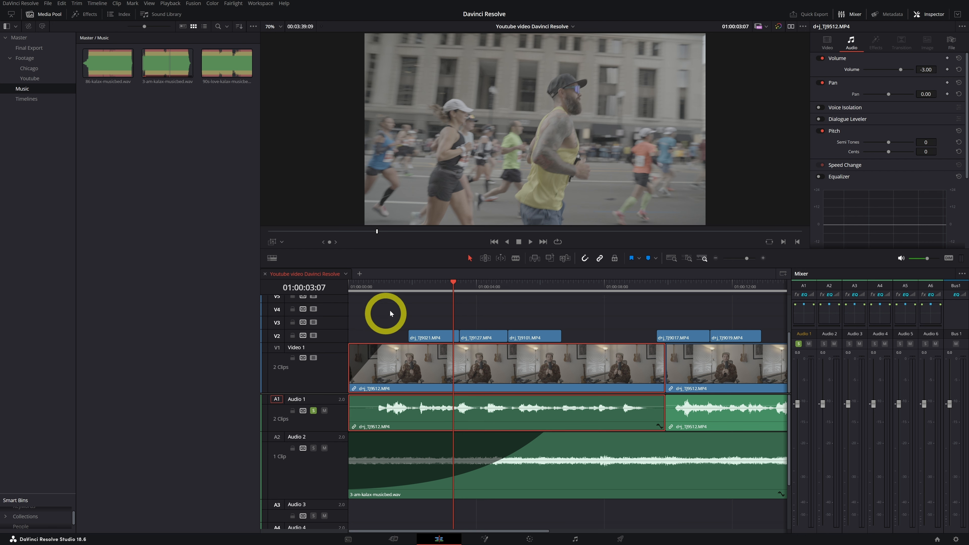
click(361, 288)
key(space)
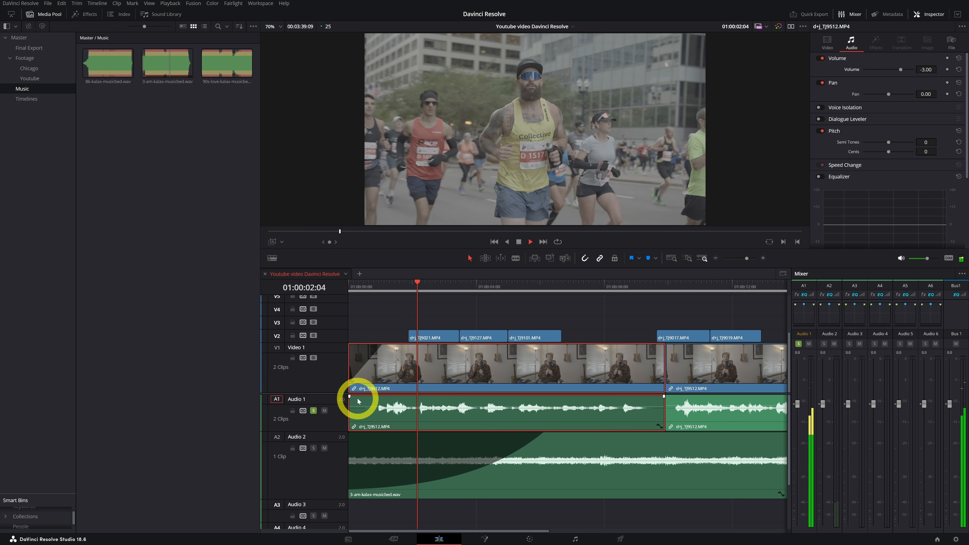
key(space)
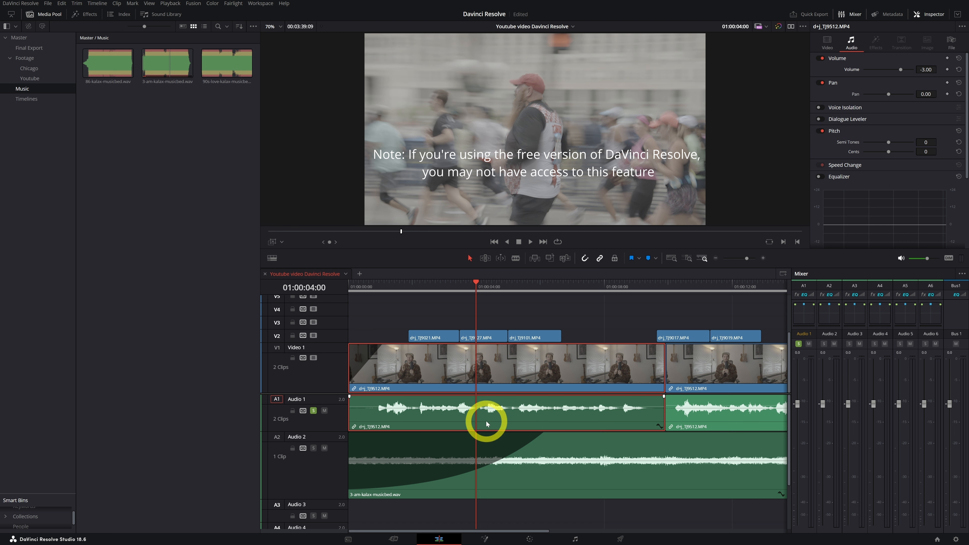
click(362, 290)
key(space)
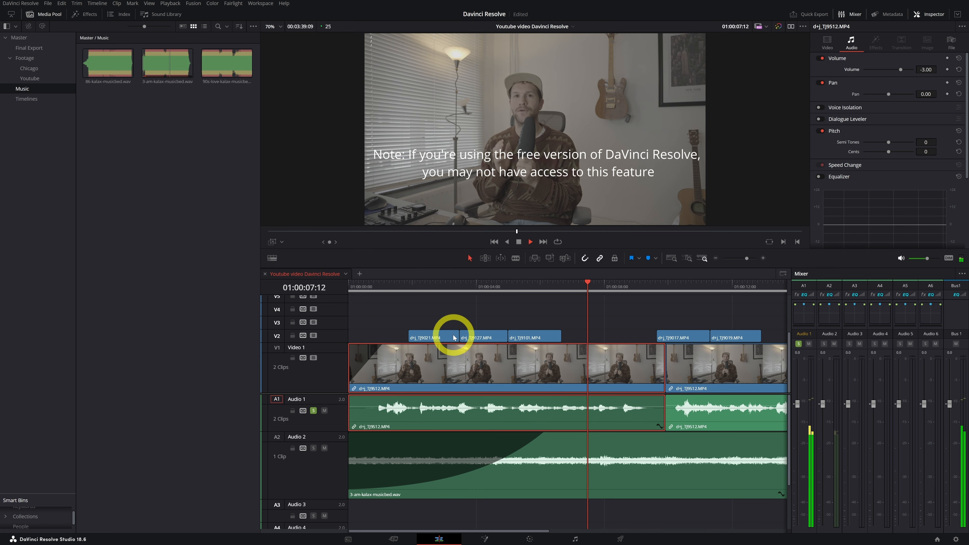
key(space)
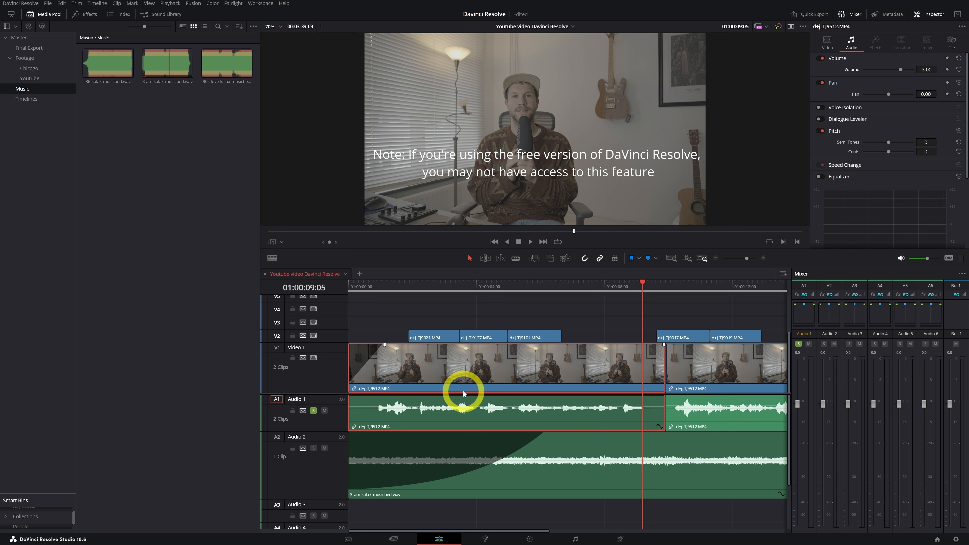
Step: Enable Voice Isolation at an amount of 80 on the first Audio 1 clip and play it from the start
click(820, 108)
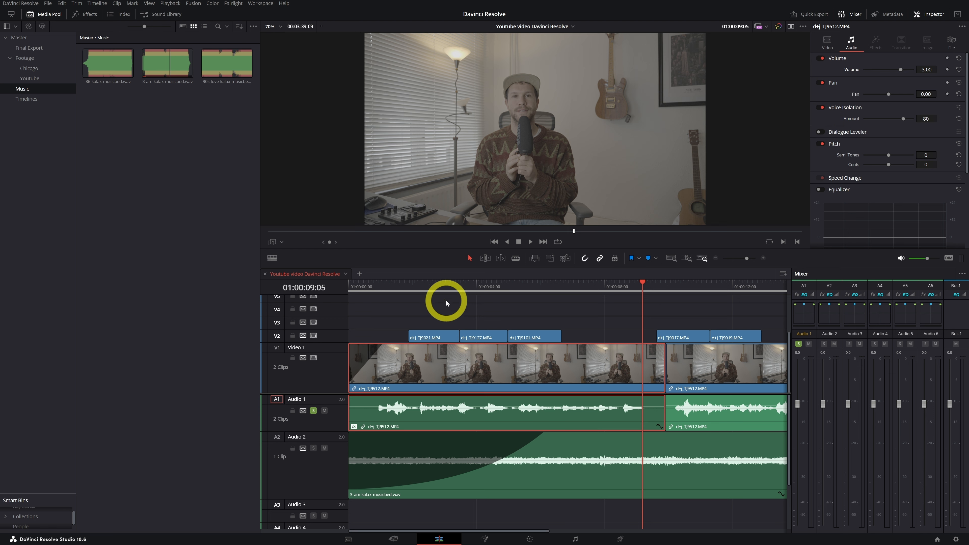
click(394, 298)
drag(393, 298, 376, 297)
key(space)
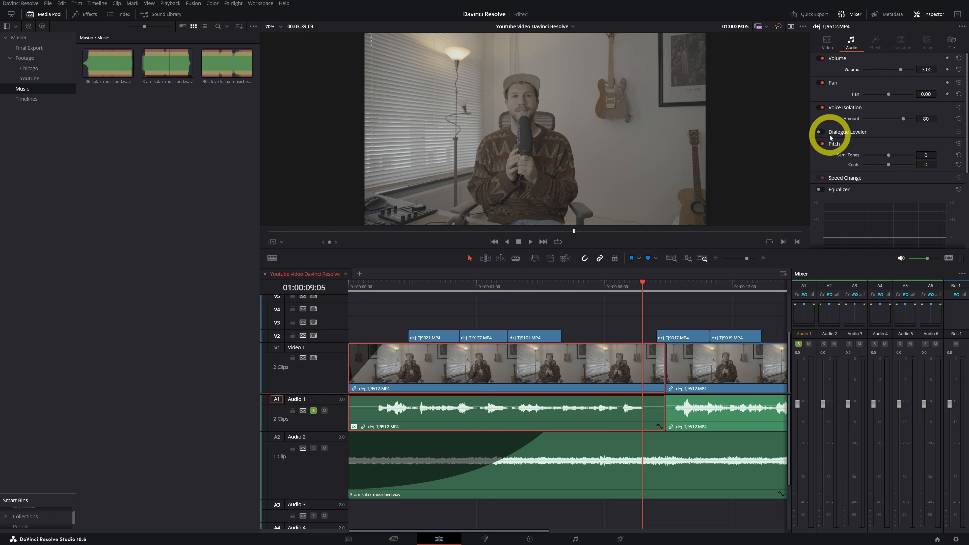
Step: Enable the Dialogue Leveler on the first Audio 1 clip and try its "More lift for low levels" mode with playback from the start
click(848, 133)
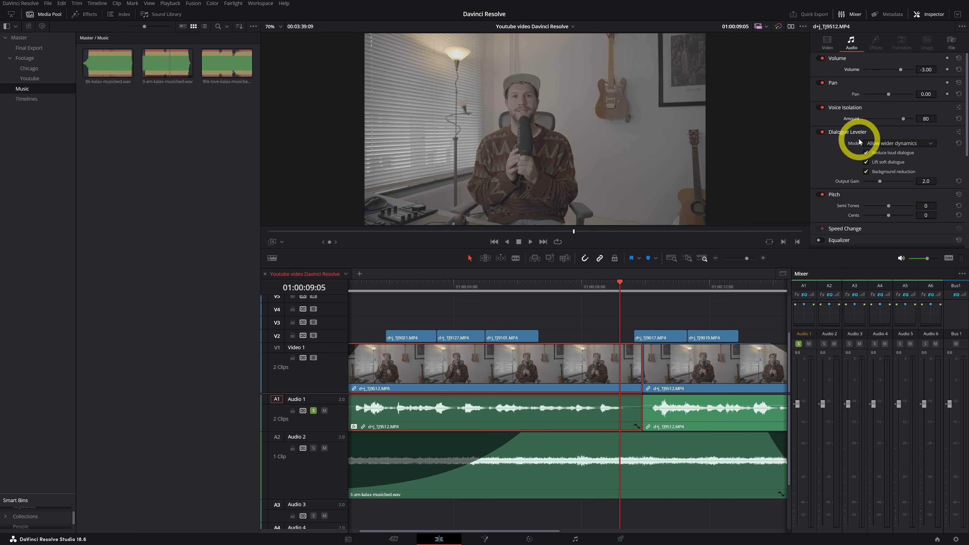
click(873, 144)
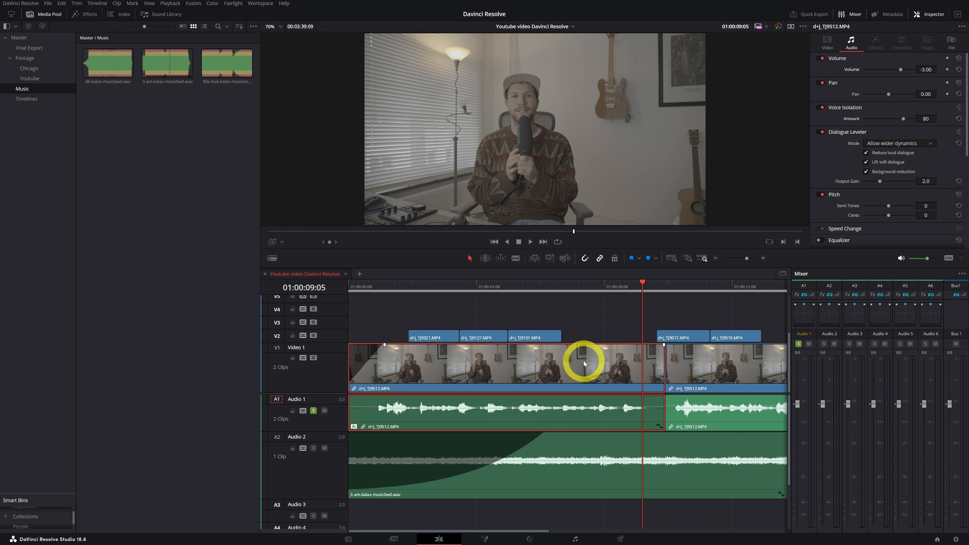
click(886, 144)
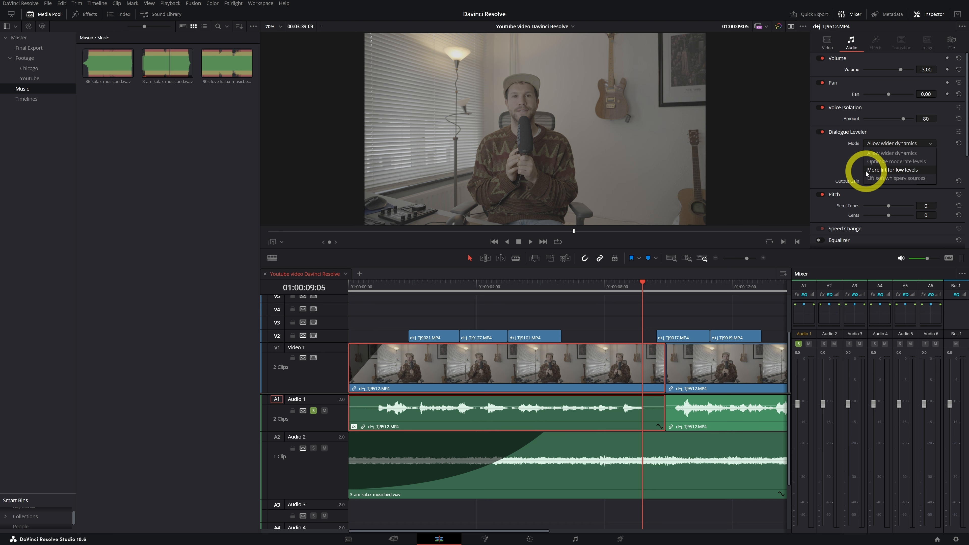
click(882, 173)
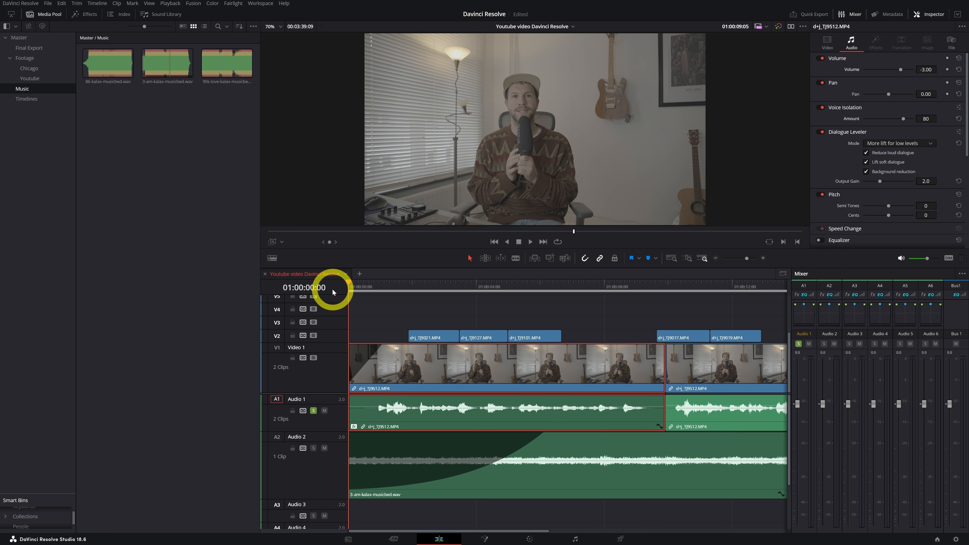
click(350, 286)
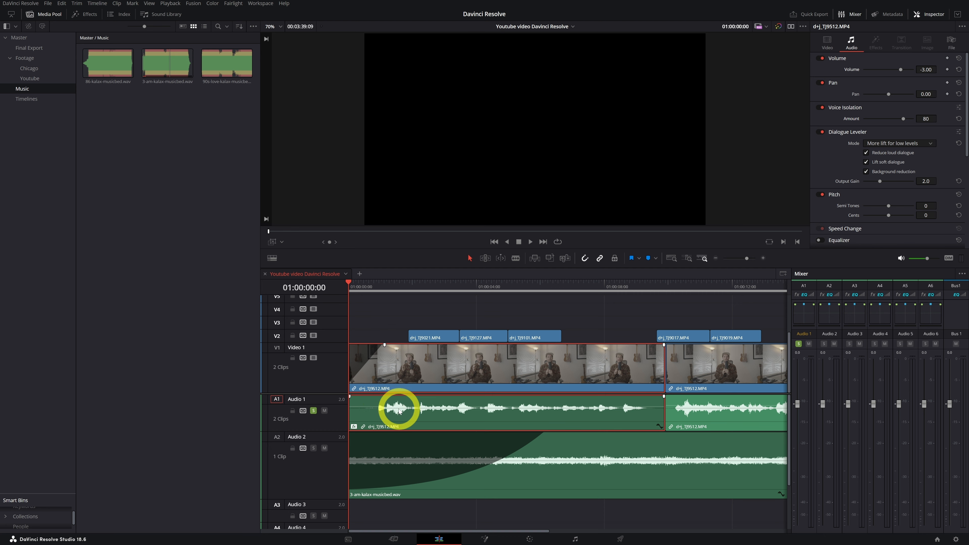
key(space)
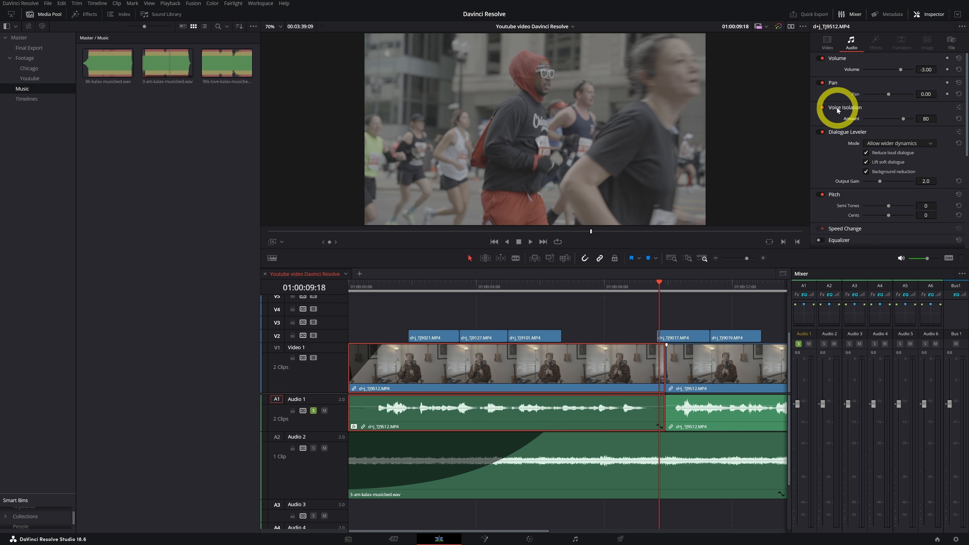
click(890, 146)
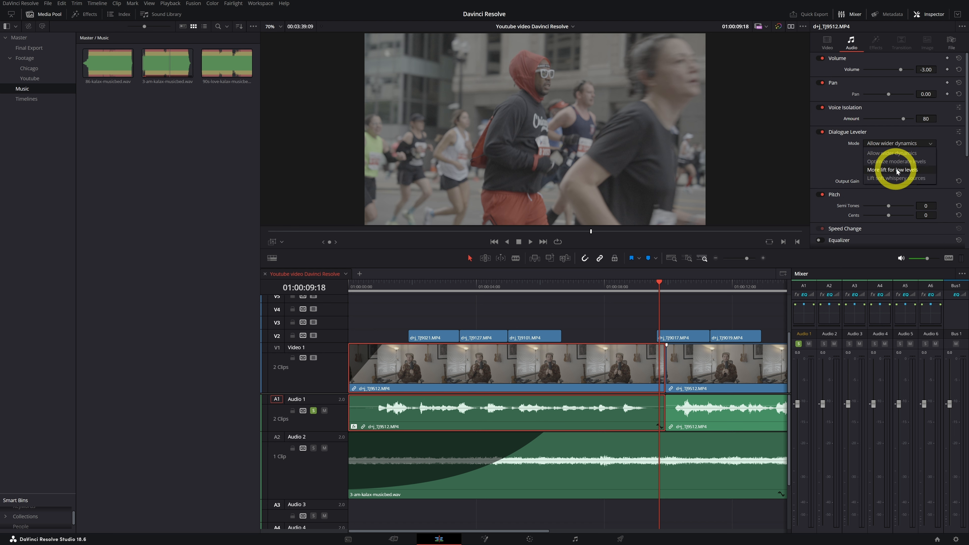
click(906, 171)
Step: Apply dialogue processing to the second Audio 1 clip as well, play the dialogue, and review the first clip's audio settings
key(ctrl+minus)
click(538, 428)
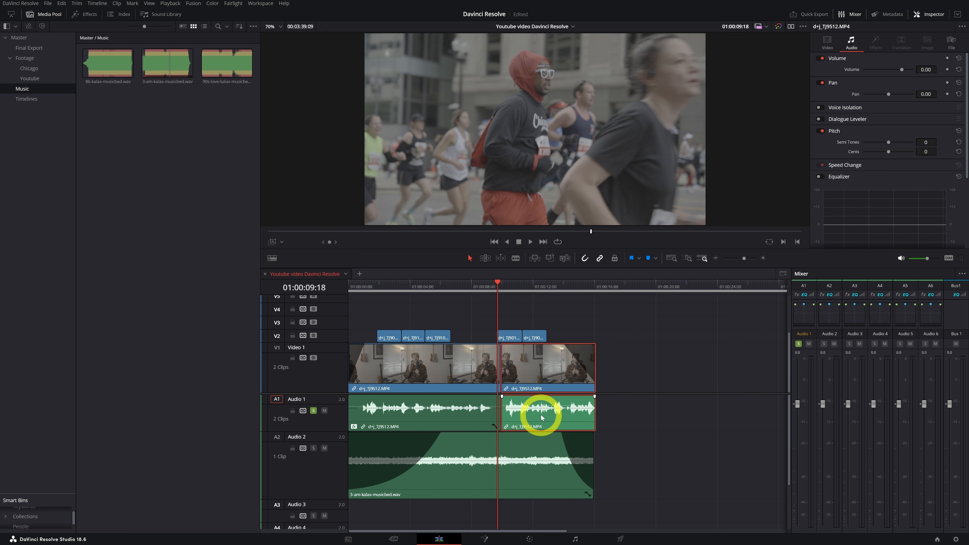
key(space)
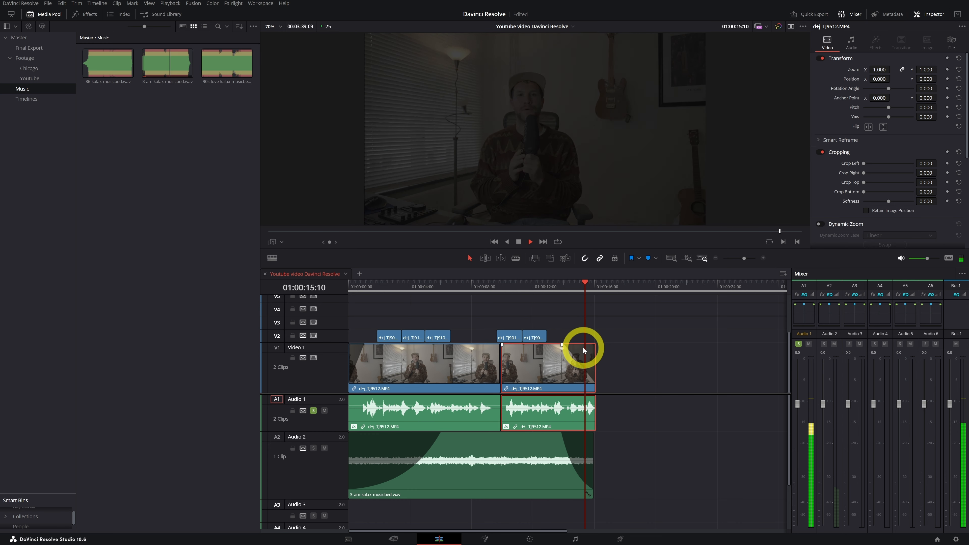
click(546, 289)
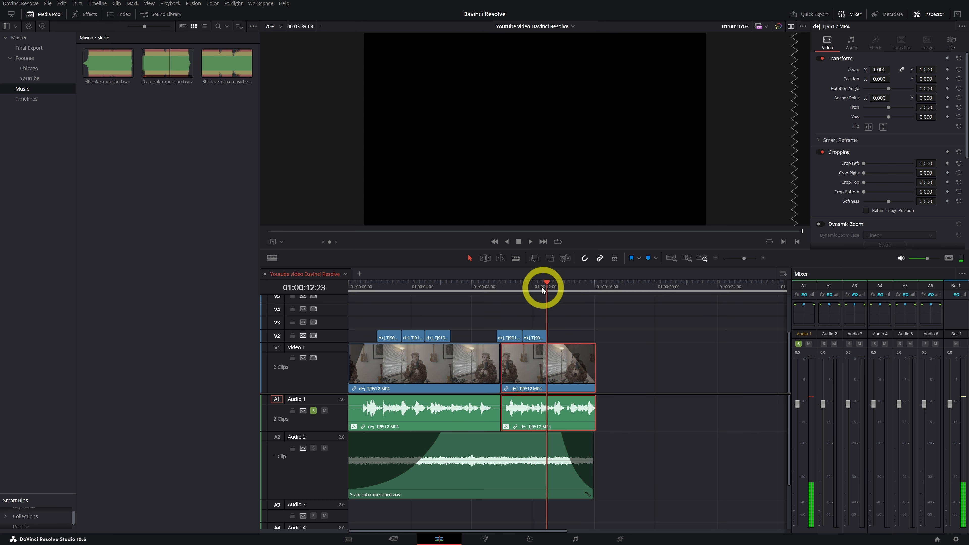
click(464, 289)
click(808, 404)
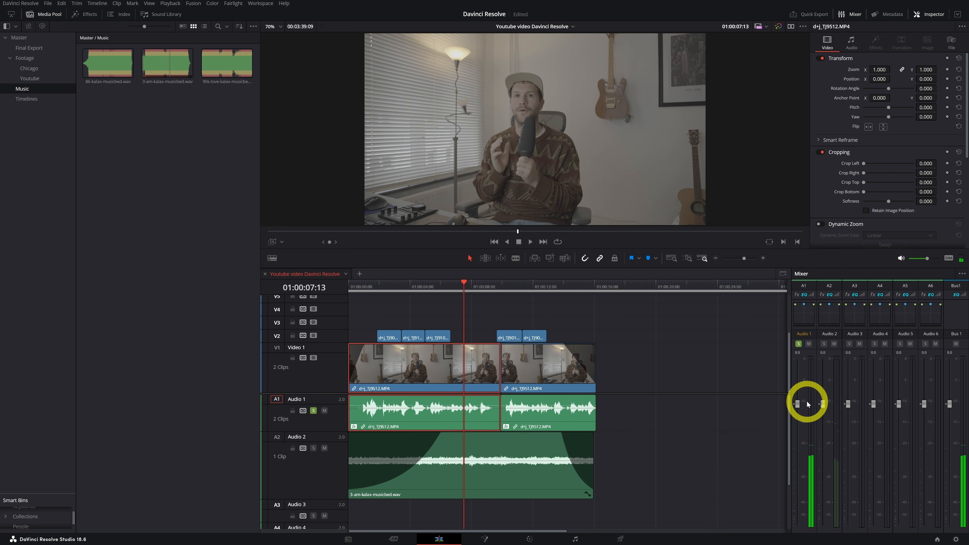
click(851, 41)
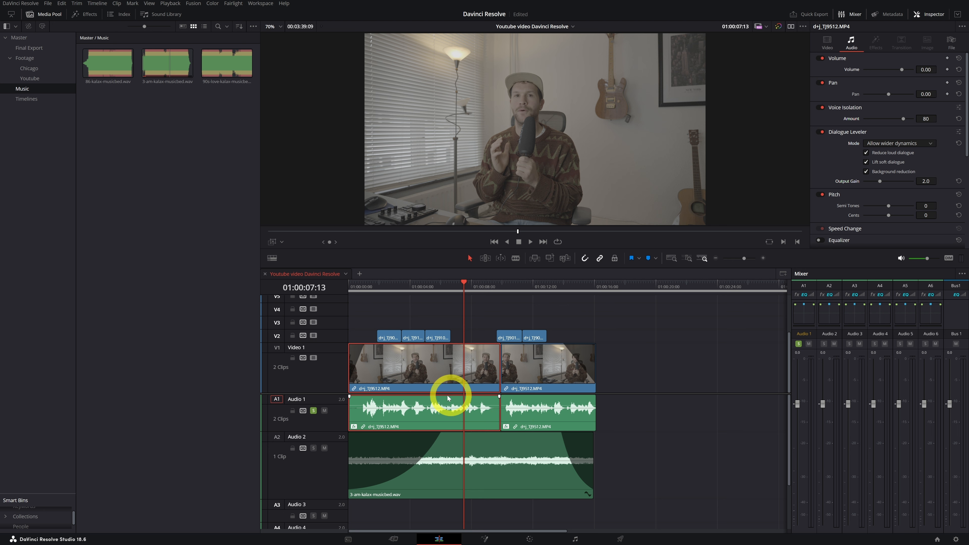
Step: Add a fade-in to the start of the first Audio 1 clip, reaching about where the speech begins
key(Home)
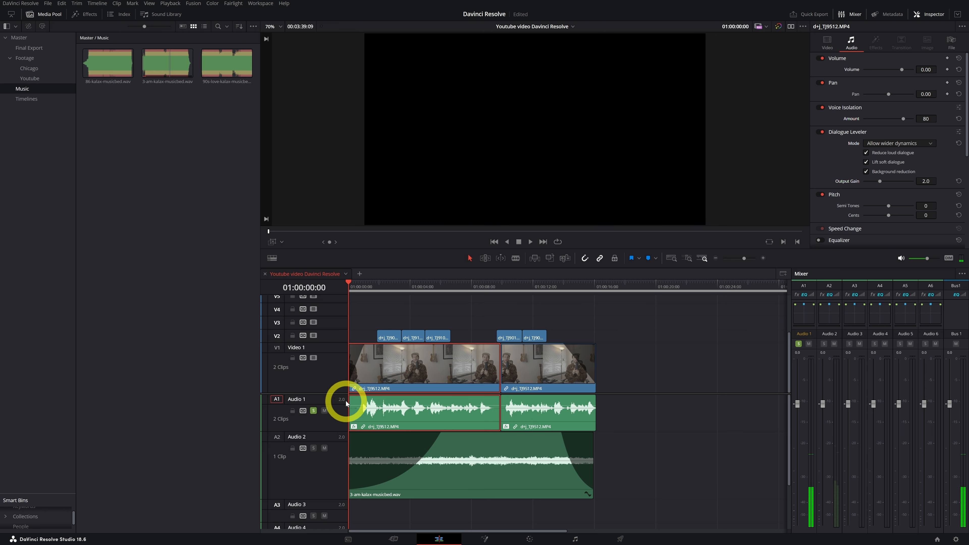
scroll(389, 460, up, 3)
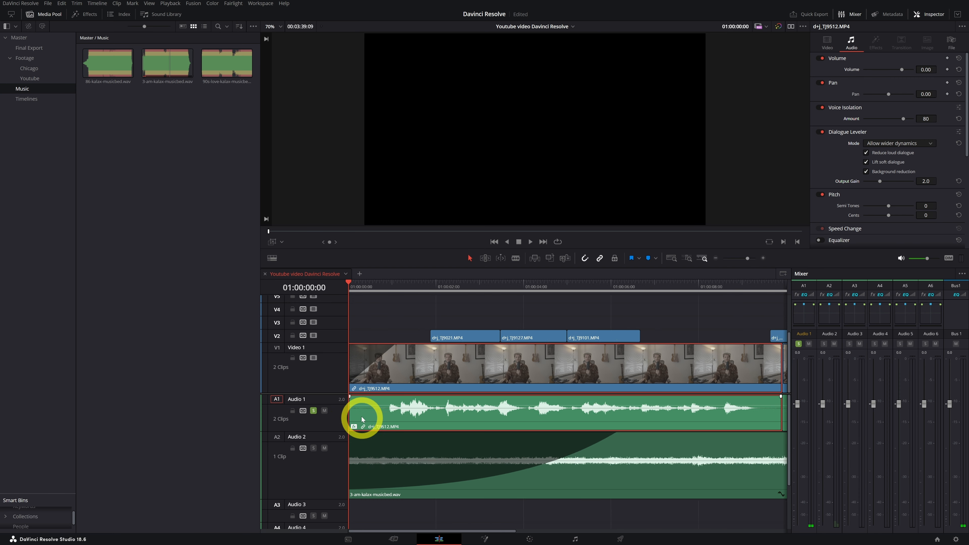
drag(349, 396, 394, 405)
scroll(413, 407, right, 4)
scroll(412, 410, right, 3)
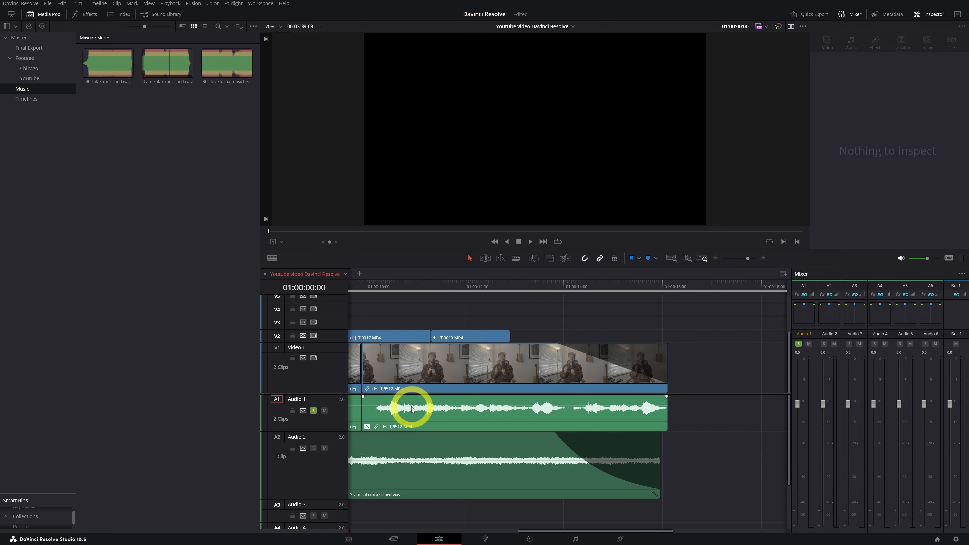
Step: Add a fade-out to the end of the second Audio 1 clip and play the full mix
drag(663, 397, 643, 398)
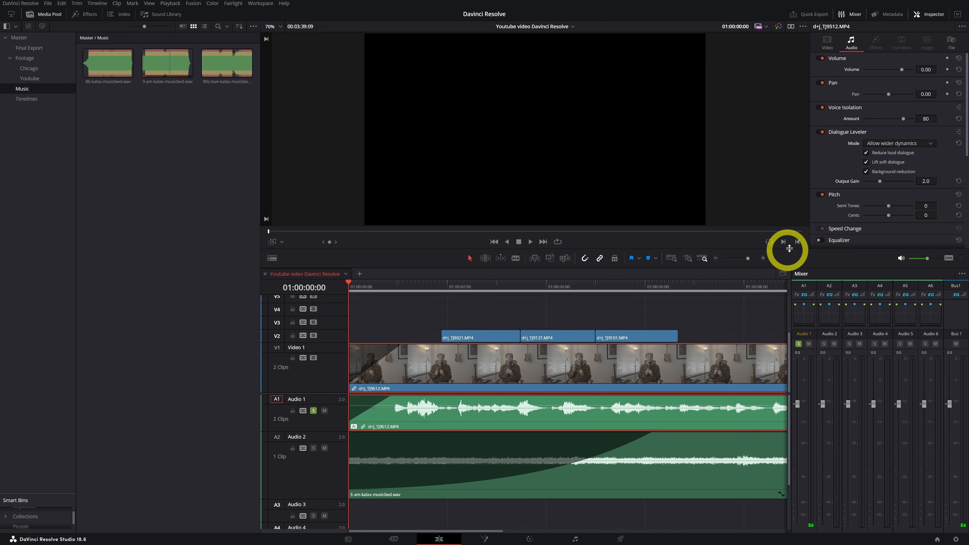
drag(748, 260, 743, 259)
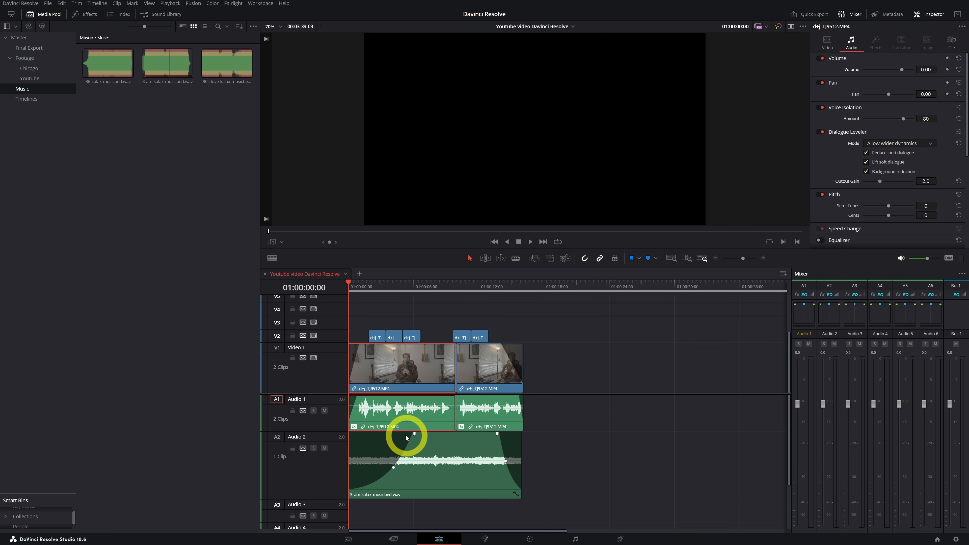
key(space)
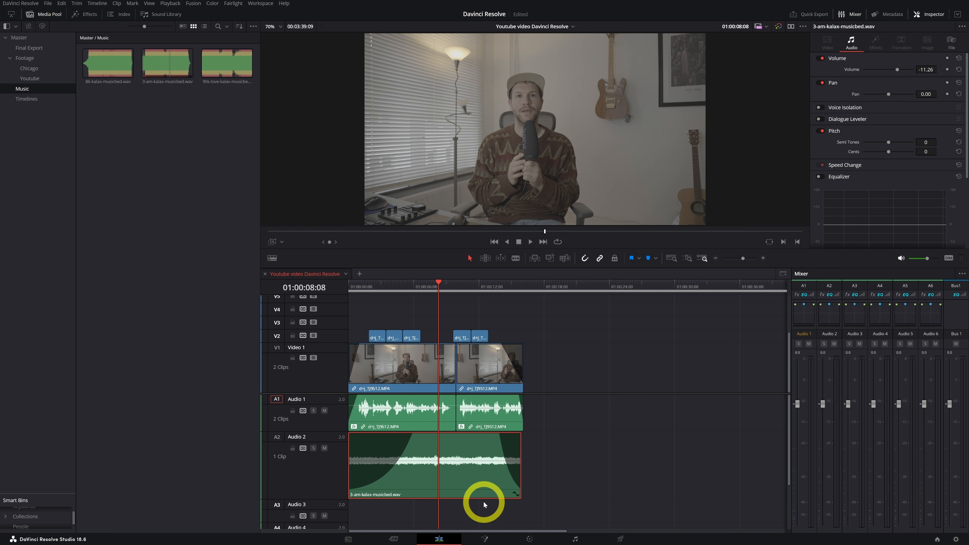
Step: Set the volume of the music clip on Audio 2 to -20 and play the timeline from the start
mouse_move(456, 496)
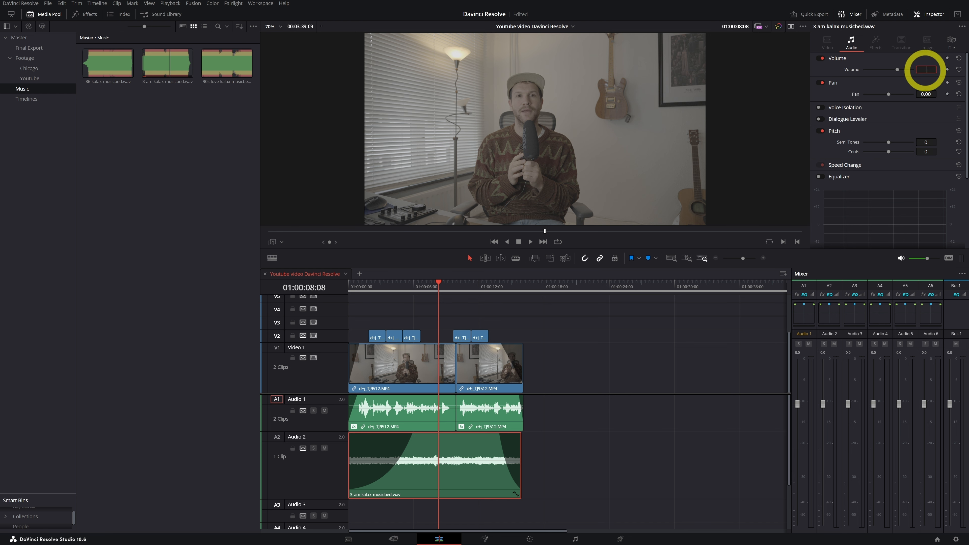
key(Return)
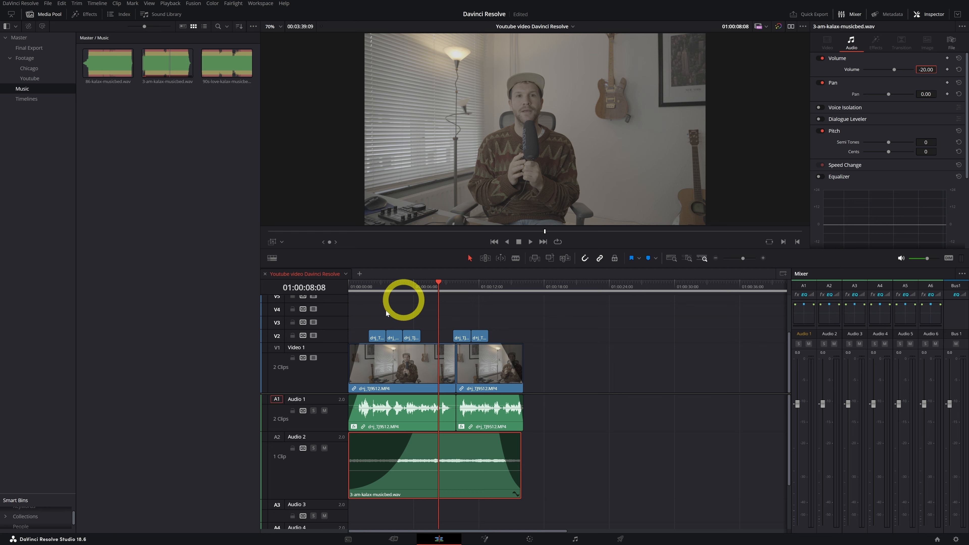
drag(362, 287, 344, 296)
key(space)
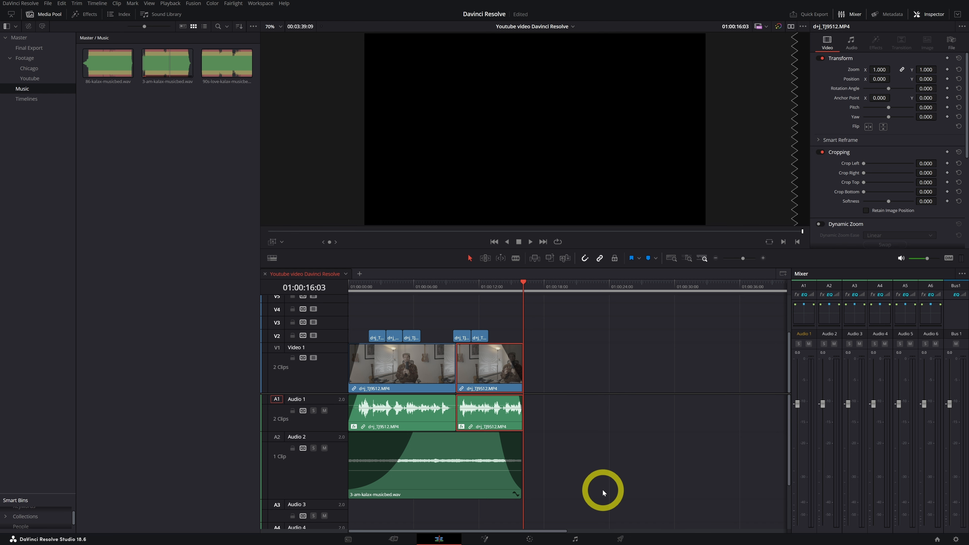
click(602, 490)
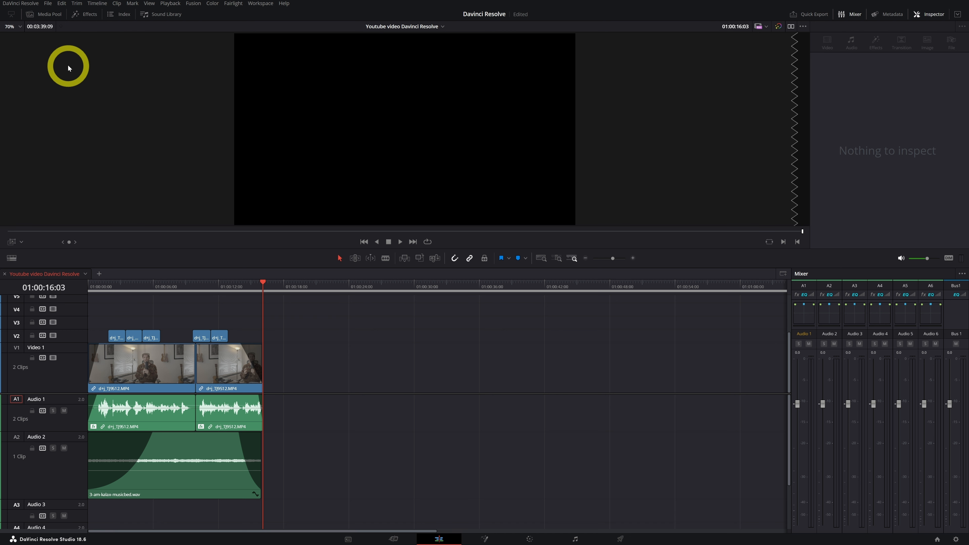
Step: Preview the Text and Text+ titles and place a basic Text title on V3 at the start of the timeline
click(84, 15)
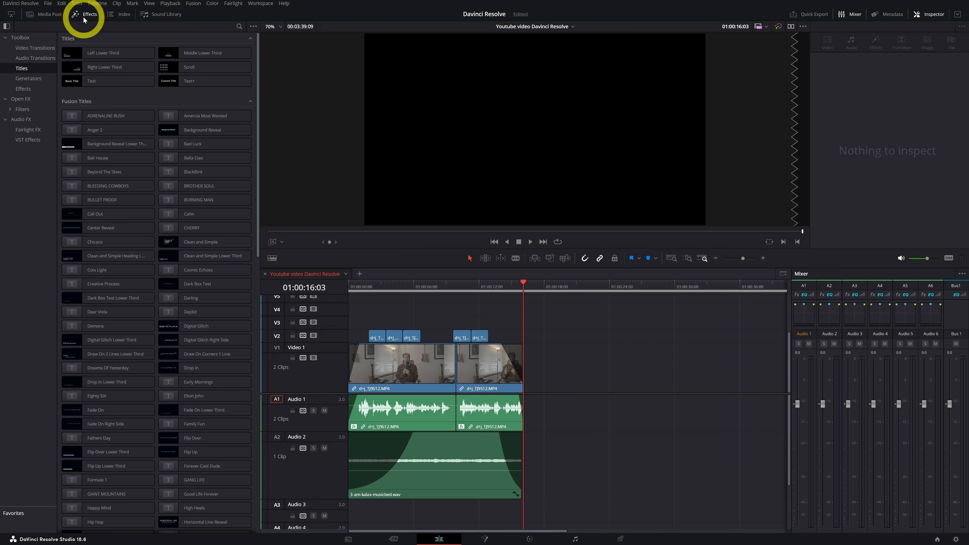
click(7, 38)
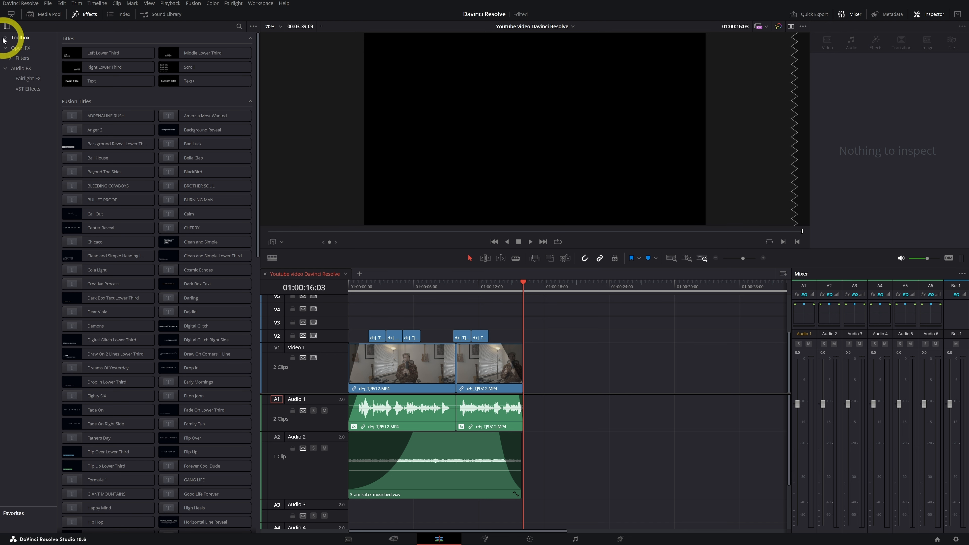
click(5, 38)
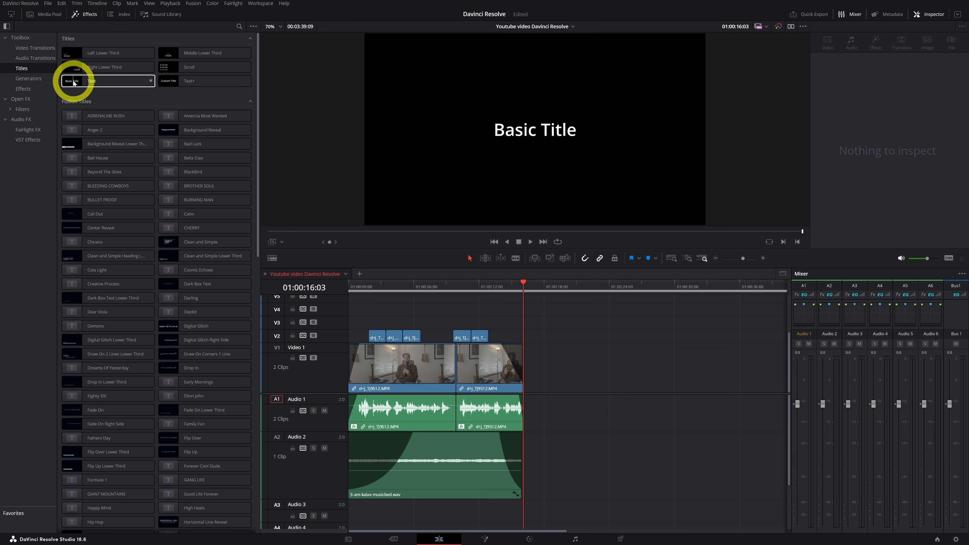
click(167, 85)
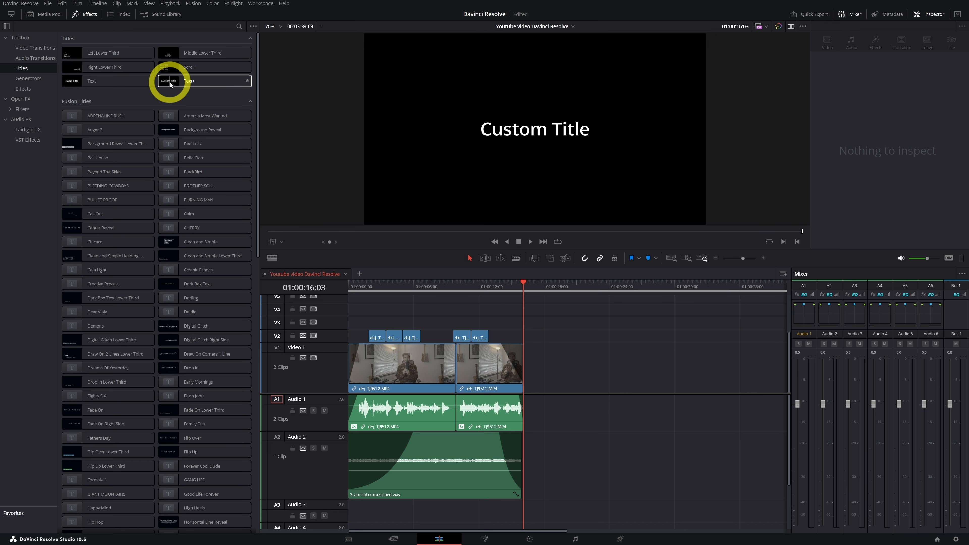
click(147, 87)
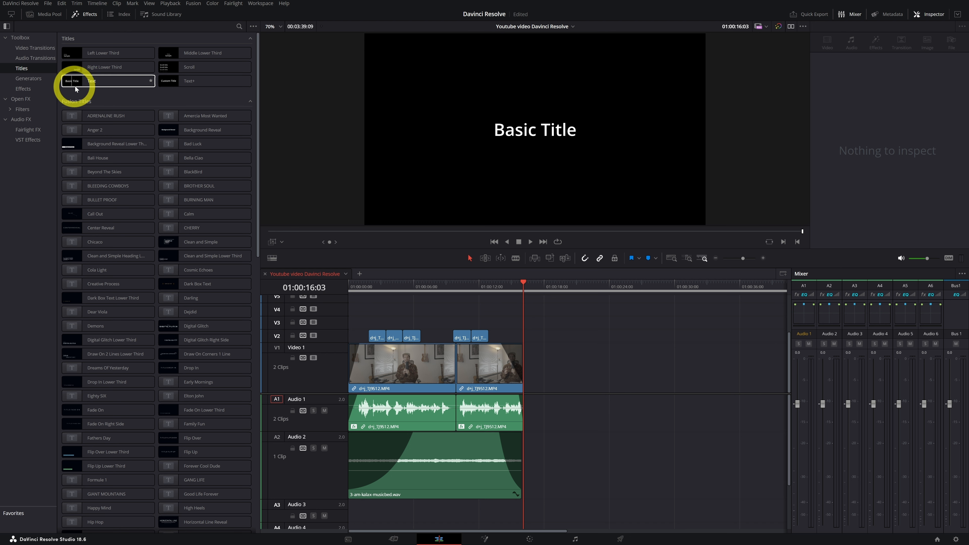
drag(82, 84, 351, 326)
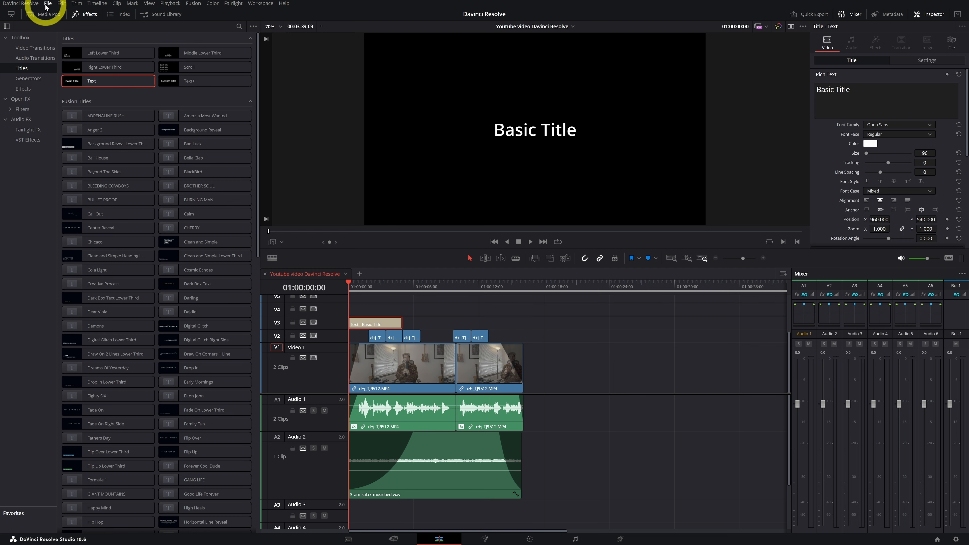
Step: Hide the effects library, mixer and inspector to give the timeline more room
click(82, 16)
drag(613, 260, 617, 258)
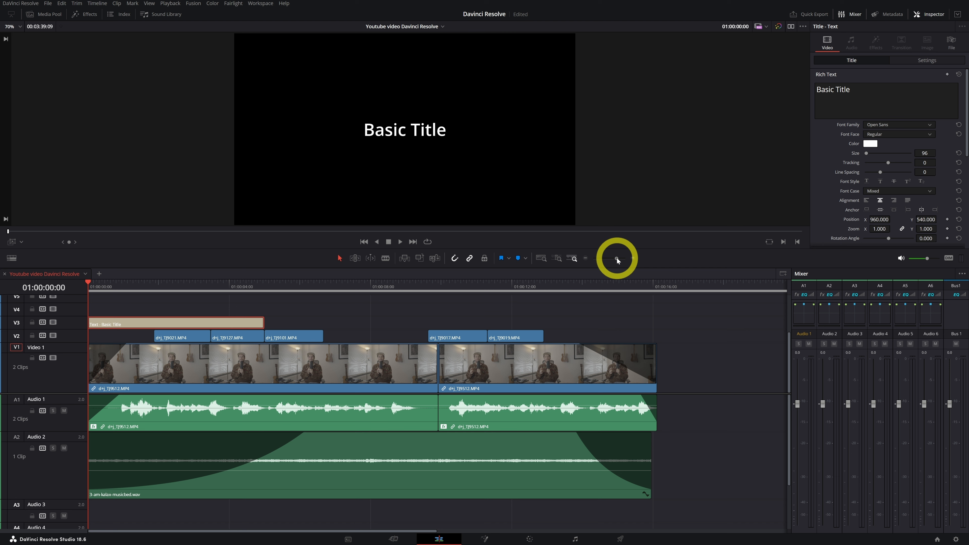
click(851, 14)
click(931, 15)
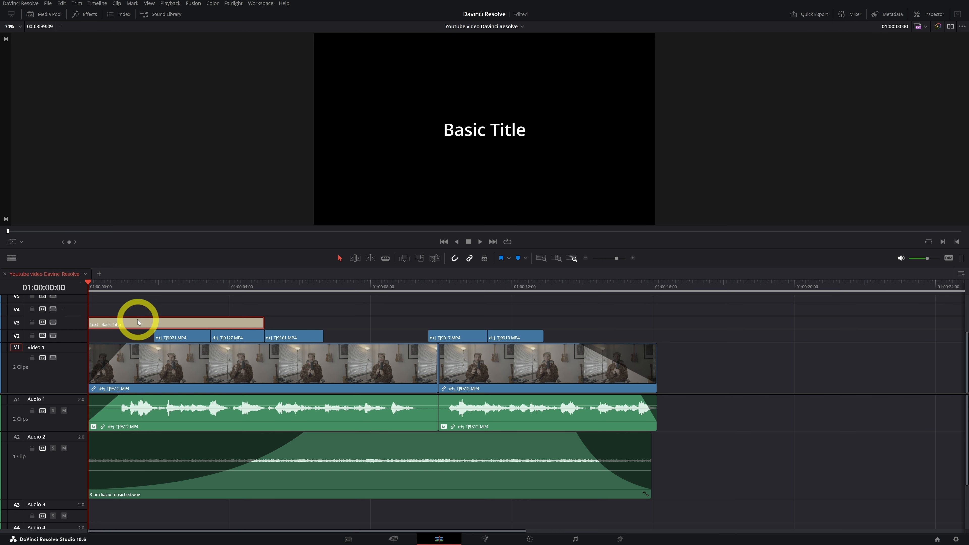
Step: Shorten the title so it ends where the first V2 clip begins and move it onto V2 at the timeline start
click(100, 288)
drag(102, 291, 158, 305)
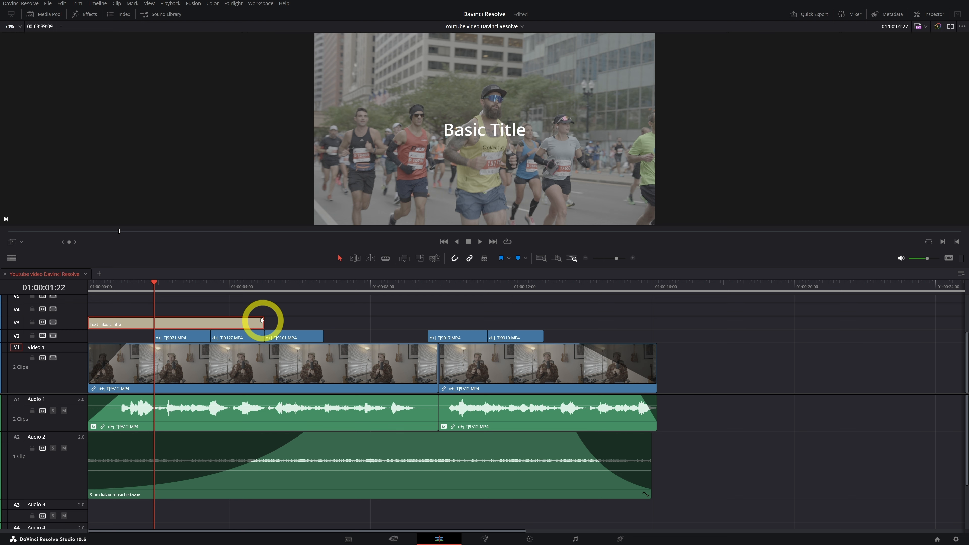
drag(262, 321, 114, 337)
key(Home)
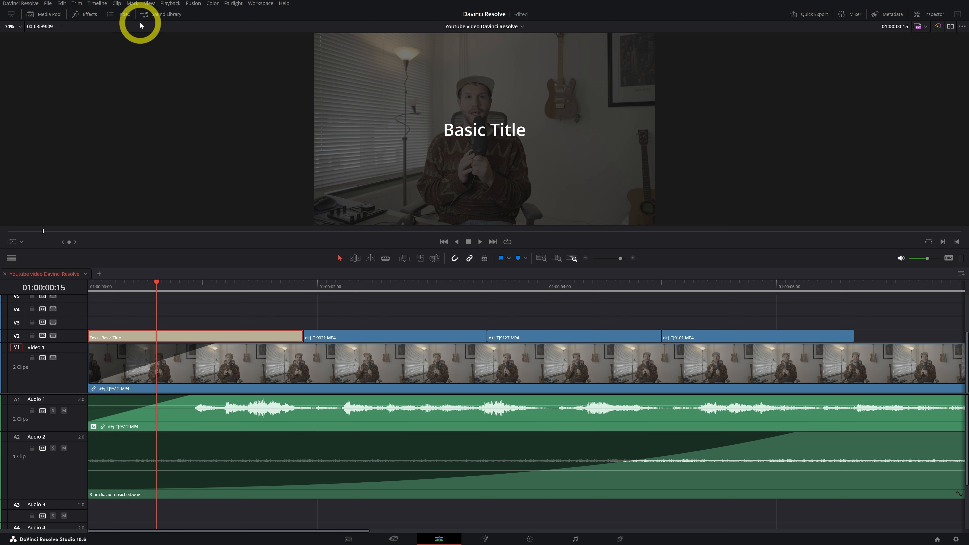
Step: Turn on the safe area guides and enlarge the viewer above the timeline
click(149, 4)
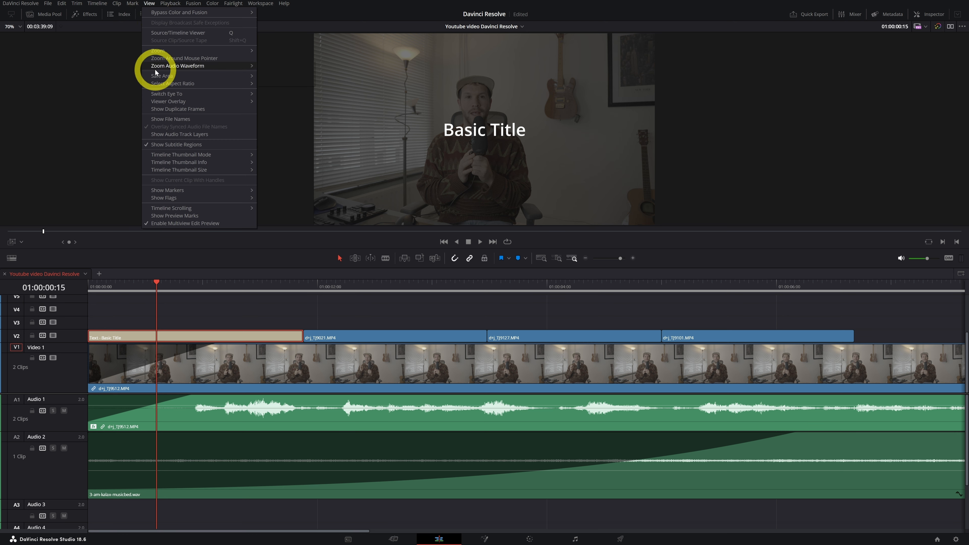
mouse_move(156, 77)
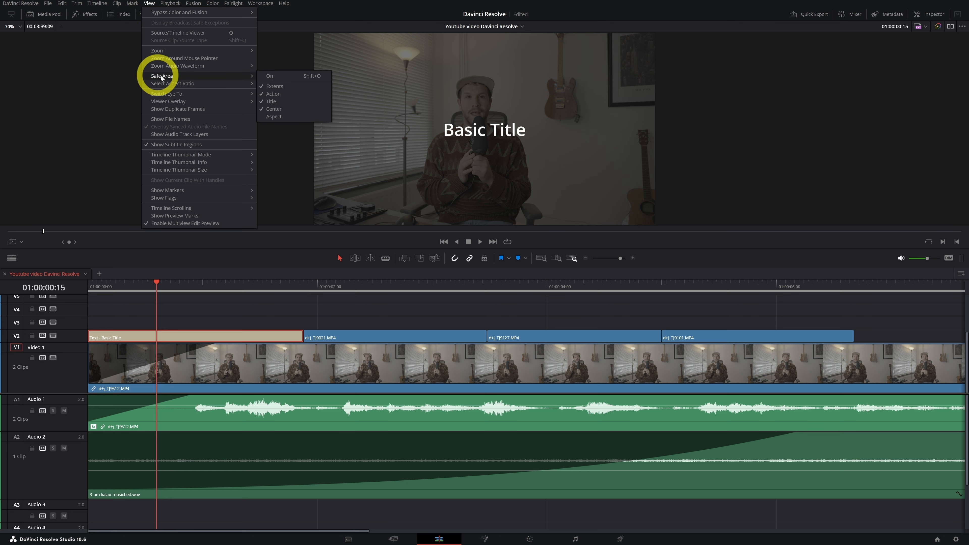
click(278, 79)
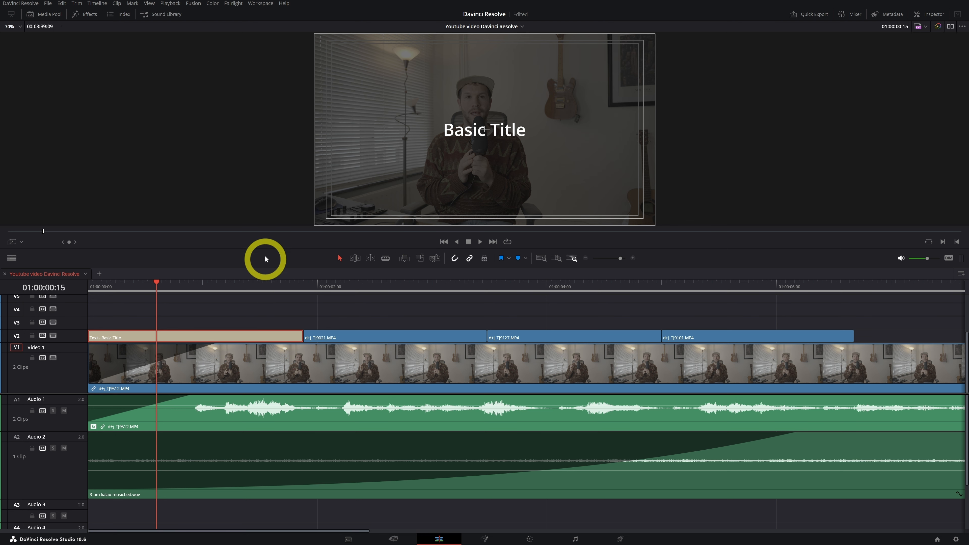
drag(266, 259, 251, 314)
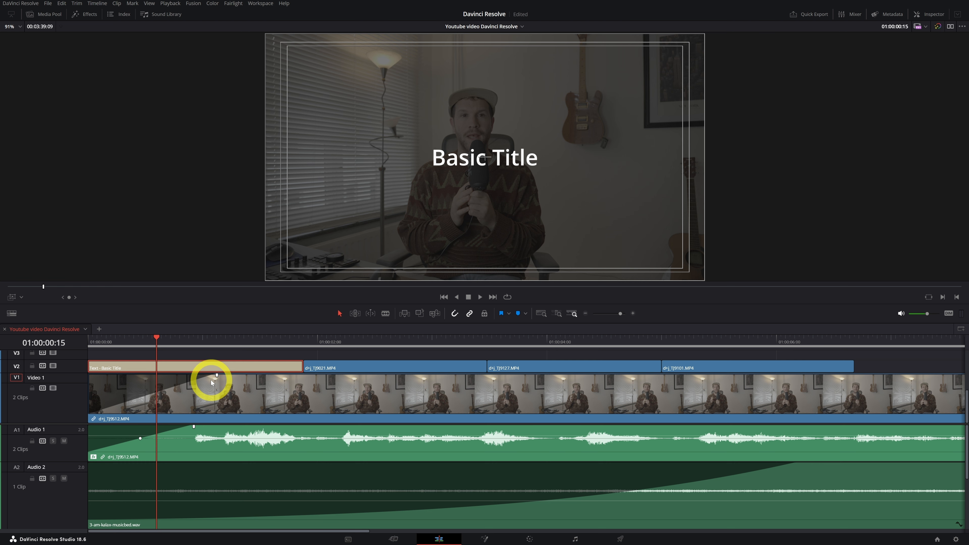
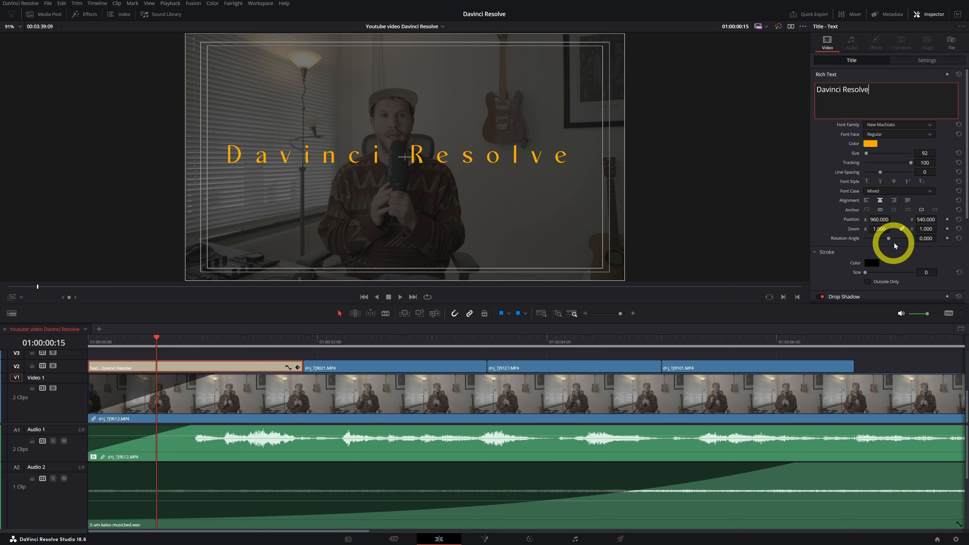
Step: Try repositioning the title to X 1008 and Y 79, and restore its original transform values
drag(926, 219, 638, 147)
drag(511, 268, 273, 233)
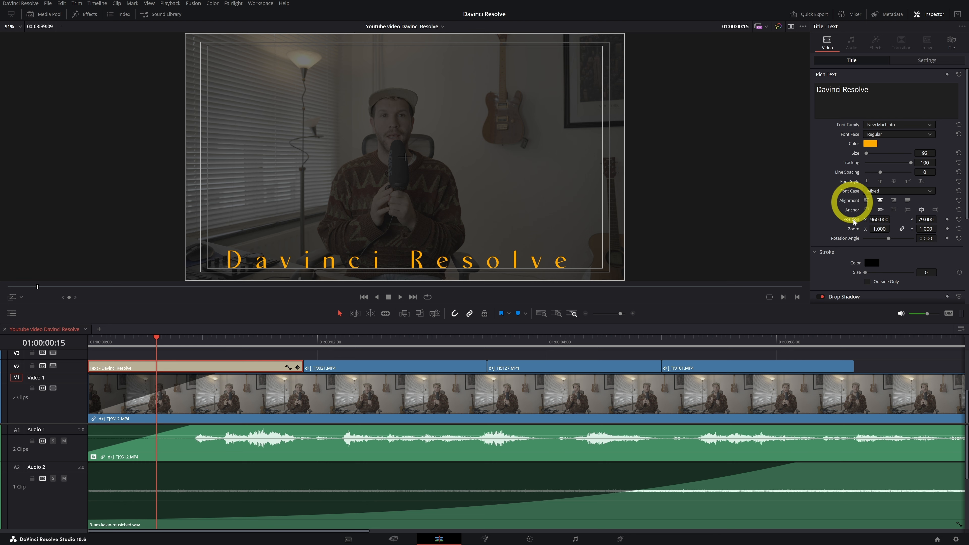
drag(878, 221, 853, 219)
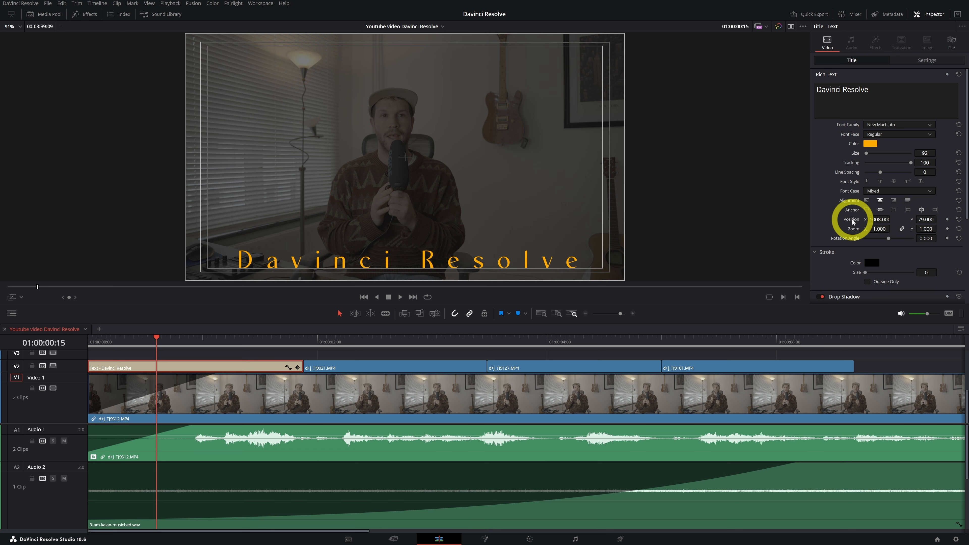
double_click(853, 221)
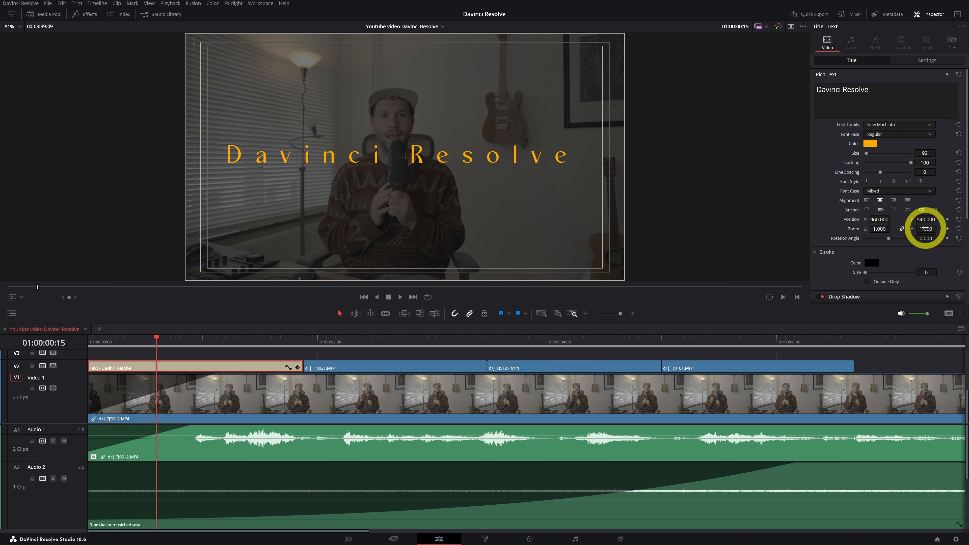
drag(926, 228, 332, 257)
key(ctrl+z)
key(ctrl+z)
Step: Save the project and give the title a white, outside-only stroke of size 2
scroll(868, 256, down, 2)
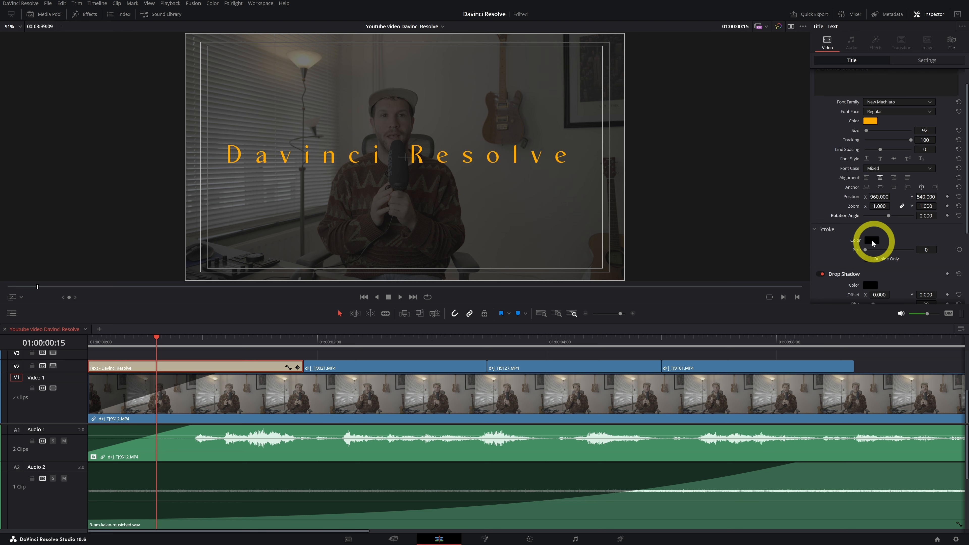
key(ctrl+s)
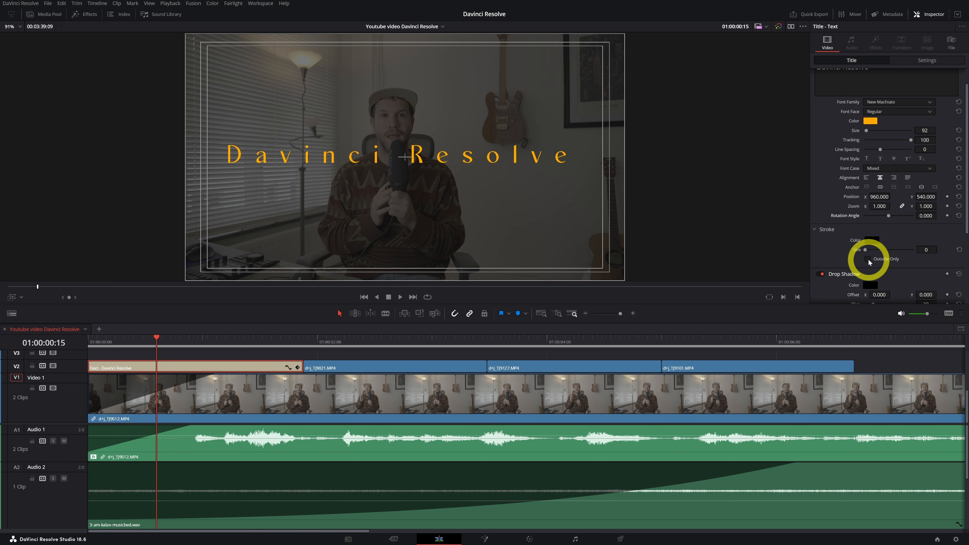
click(869, 241)
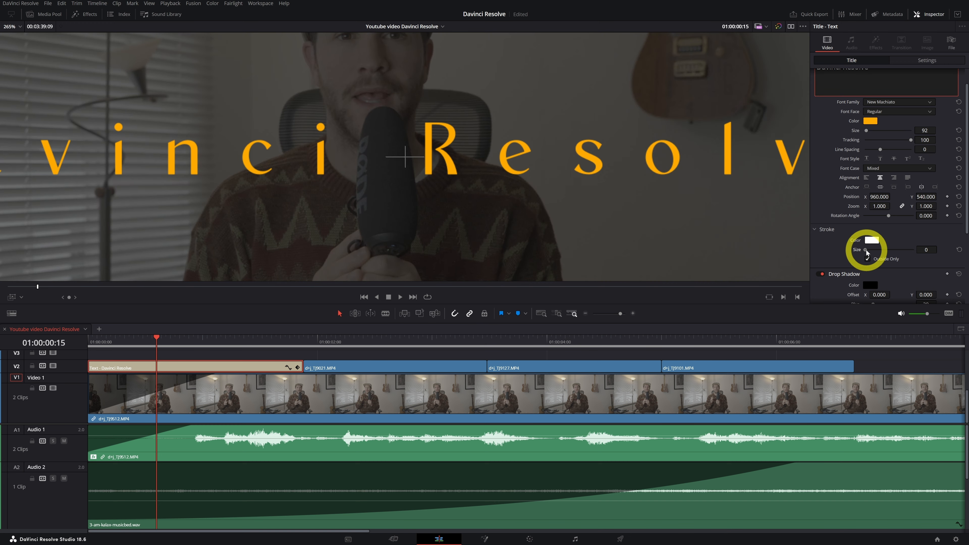
drag(866, 251, 868, 251)
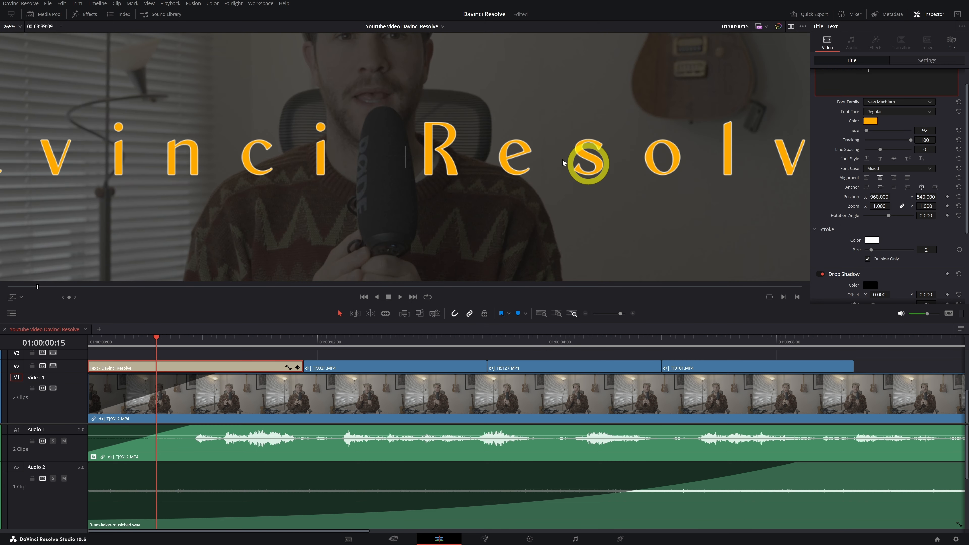
Step: Check the stroked title at full frame and reset its letter tracking to 0
scroll(561, 180, down, 4)
scroll(561, 183, down, 4)
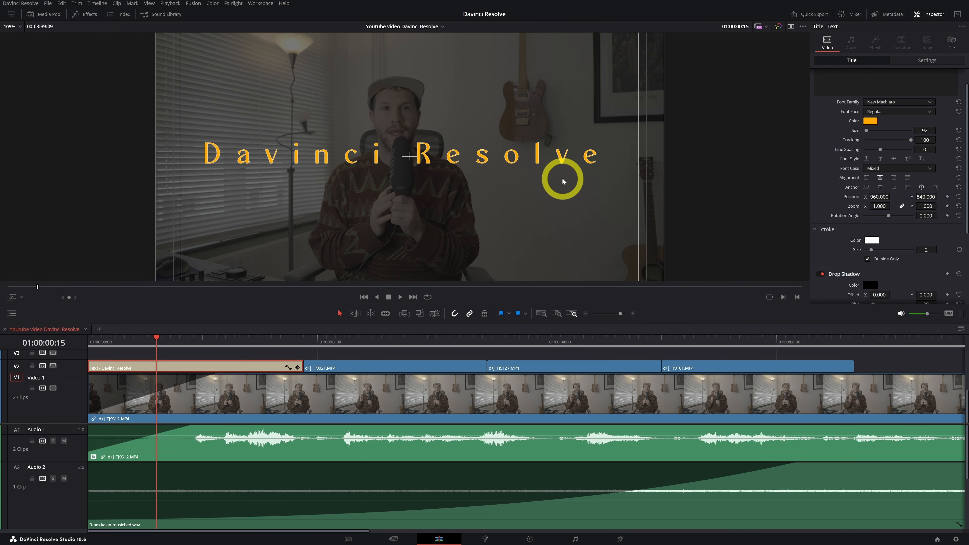
scroll(562, 181, down, 1)
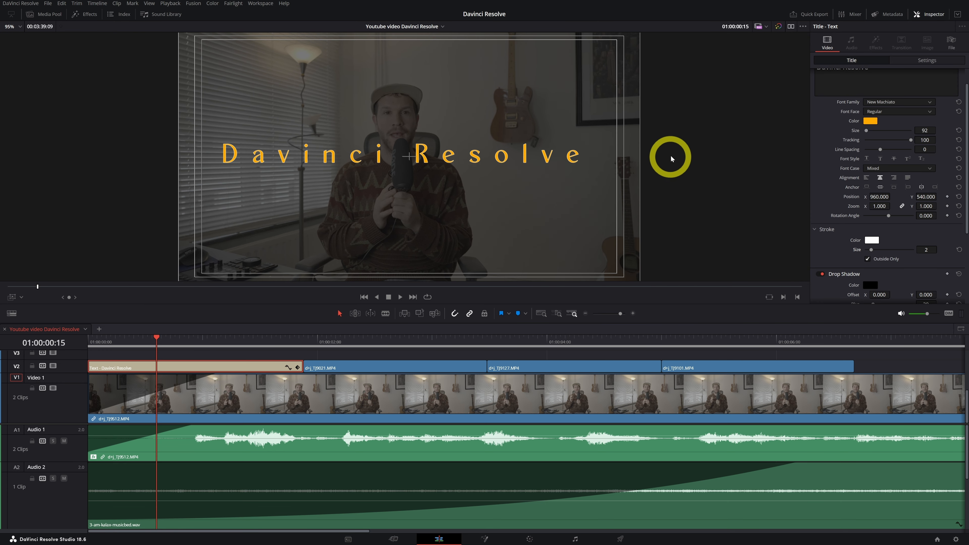
double_click(851, 140)
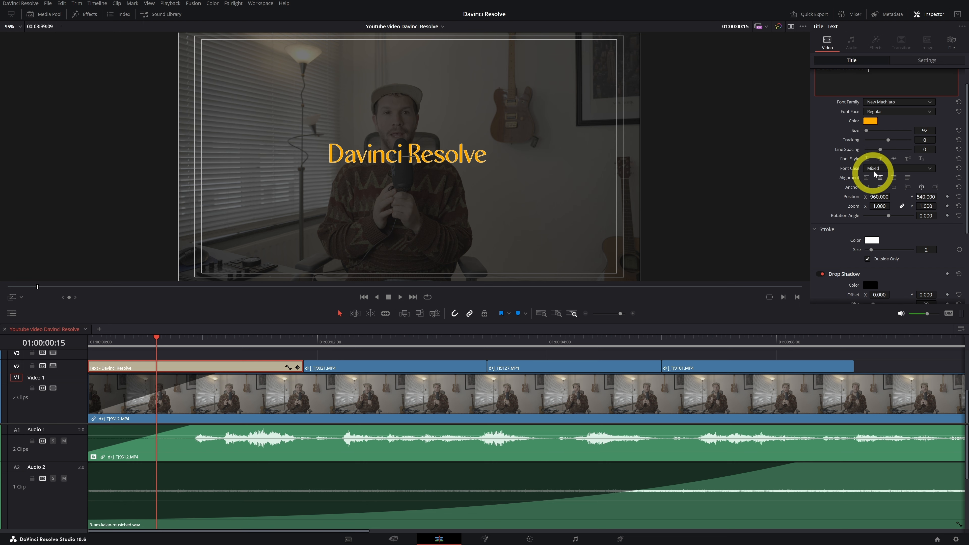
Step: Change the title's stroke color to black
scroll(366, 202, up, 5)
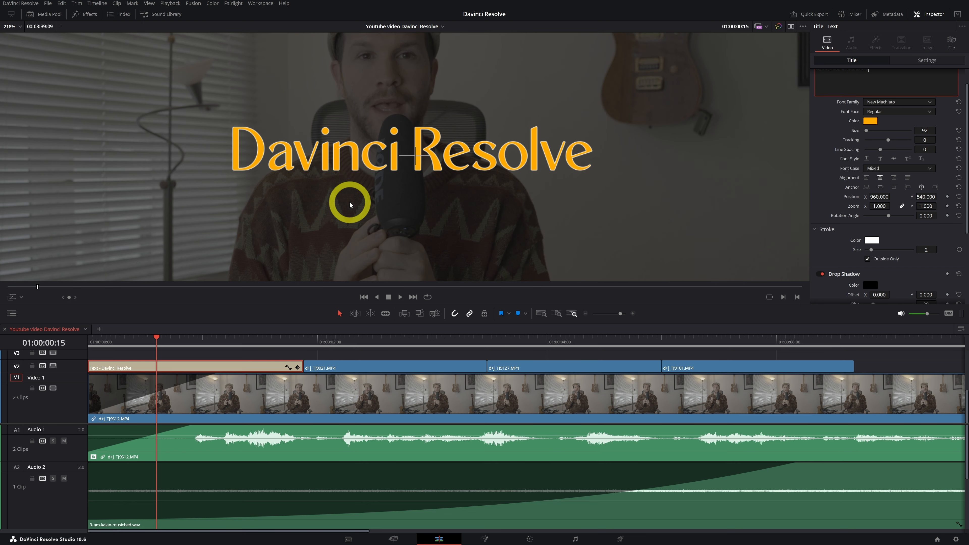
click(872, 241)
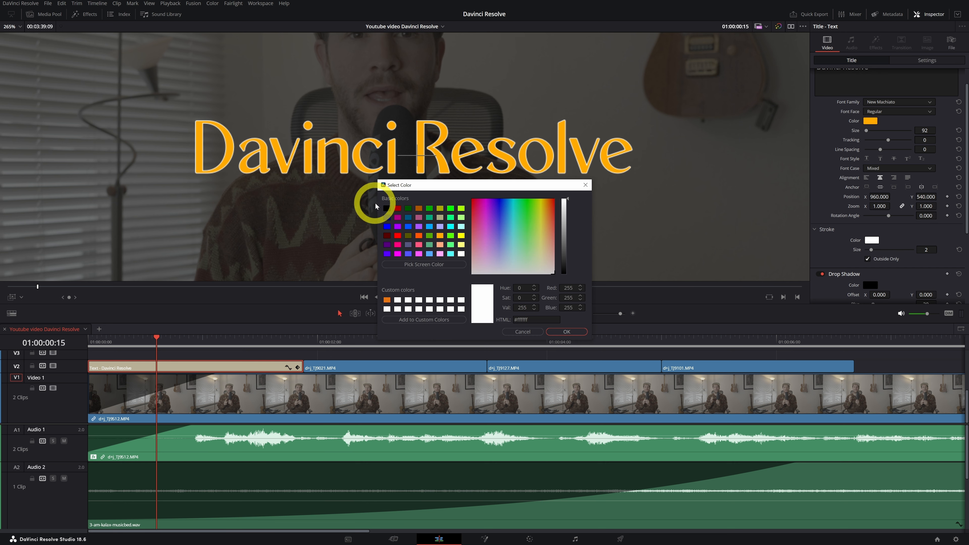
click(386, 209)
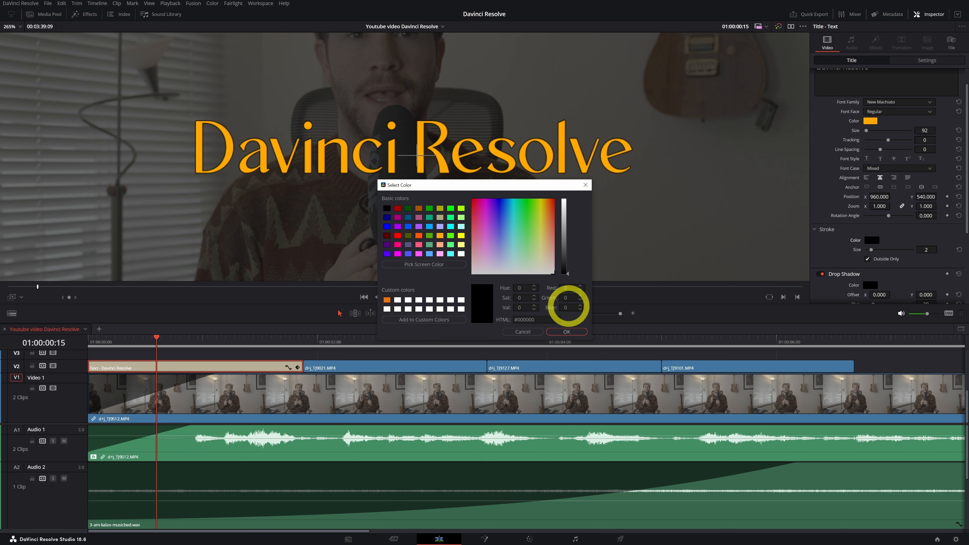
click(567, 332)
scroll(537, 222, down, 5)
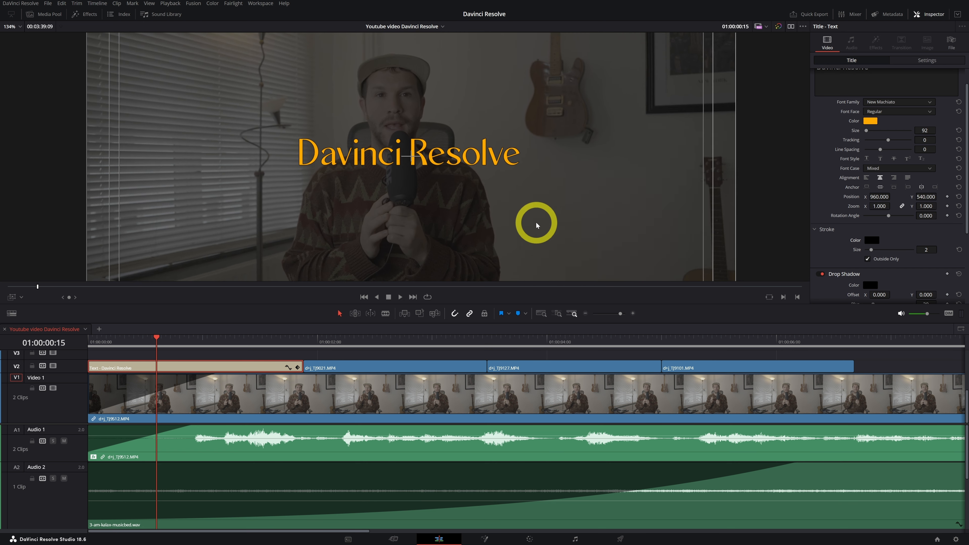
Step: Give the title an orange #ffaa00 drop shadow with blur 1 and a Y offset of 4
scroll(536, 225, down, 2)
scroll(872, 200, down, 3)
scroll(872, 201, down, 2)
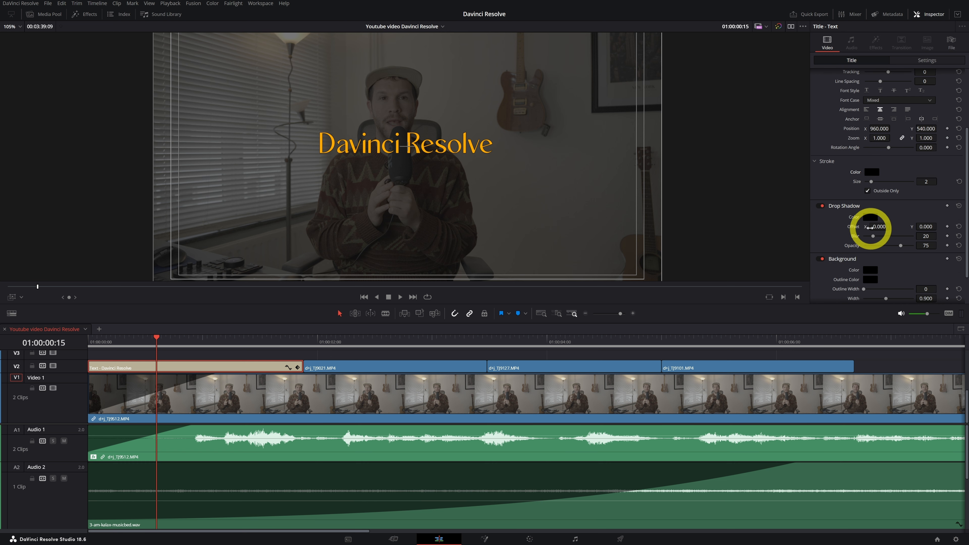
click(870, 217)
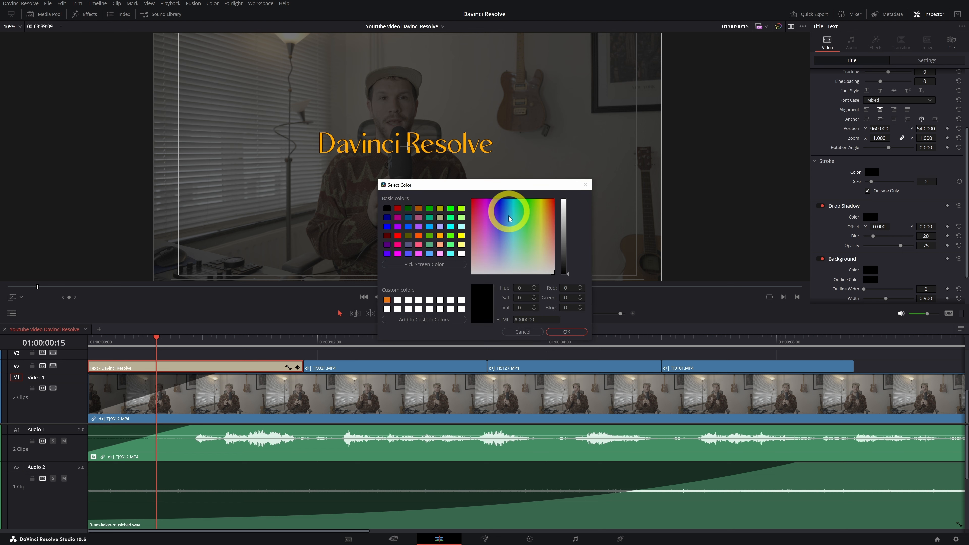
click(440, 238)
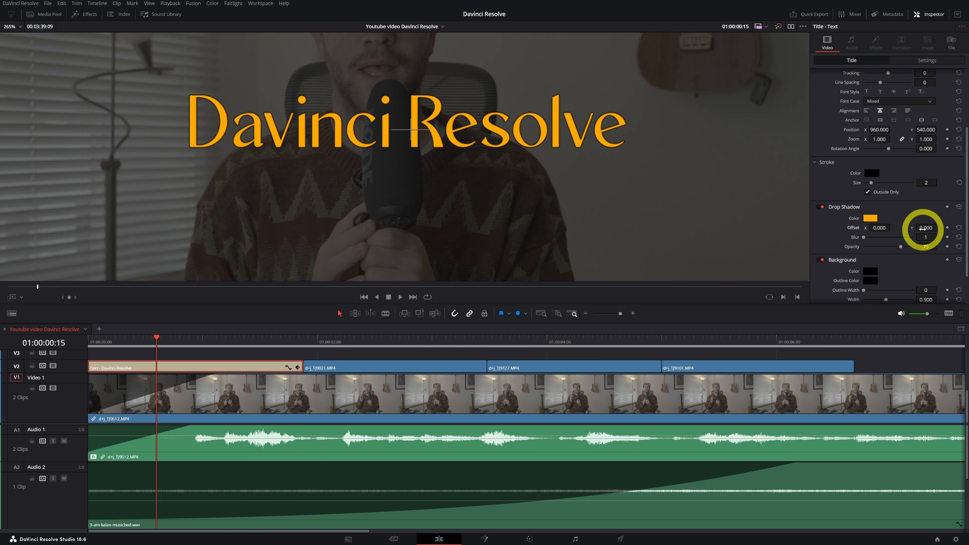
mouse_move(922, 228)
mouse_down()
mouse_move(941, 226)
mouse_move(911, 230)
mouse_move(924, 229)
mouse_up()
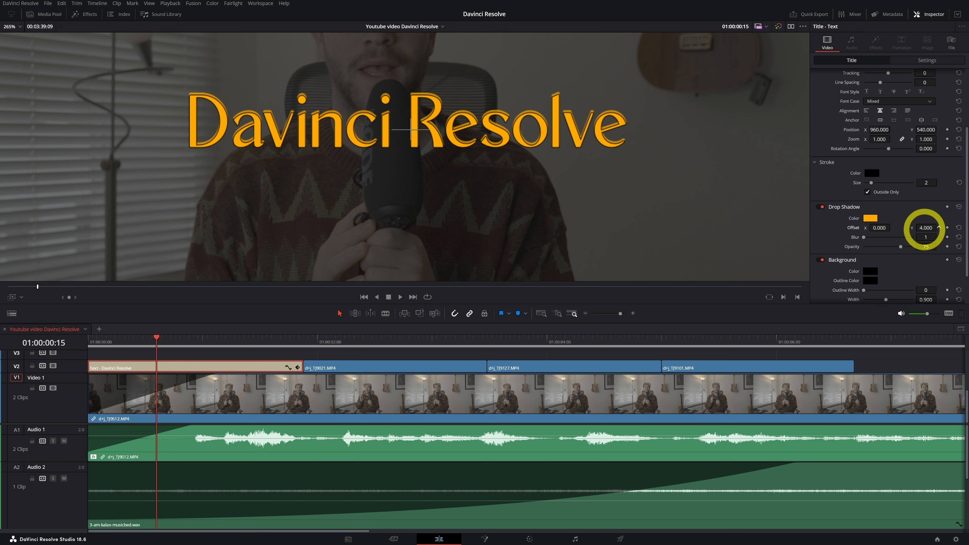
Step: Change the title's drop shadow color to black
click(870, 218)
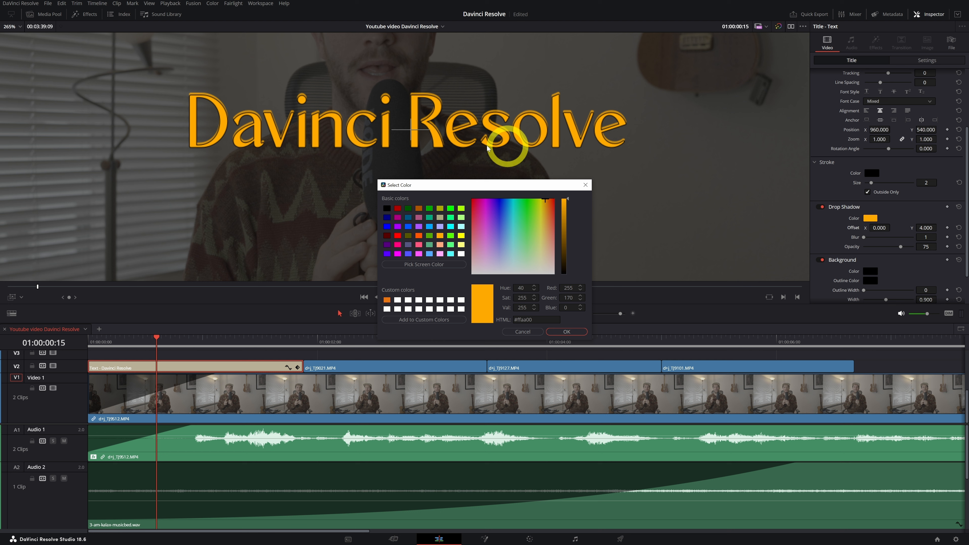
click(387, 209)
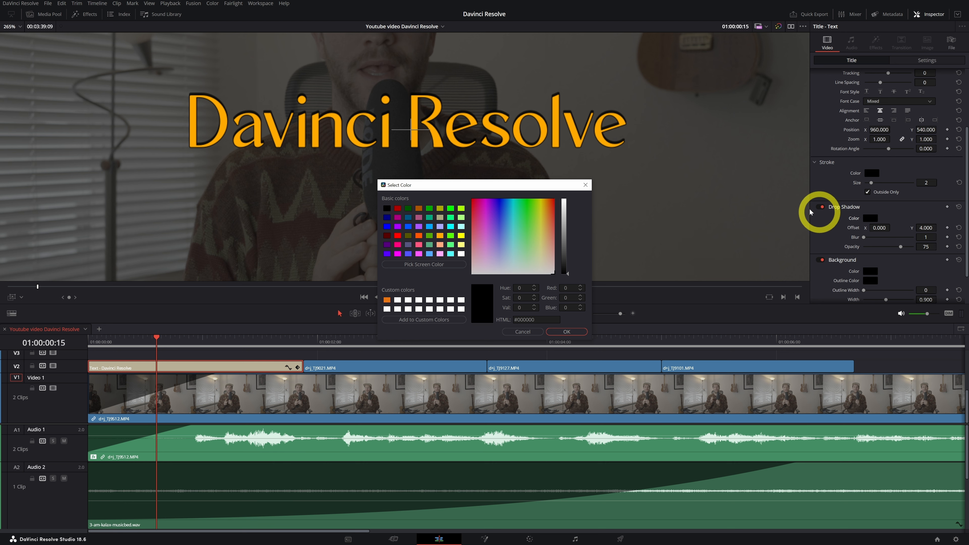
click(535, 331)
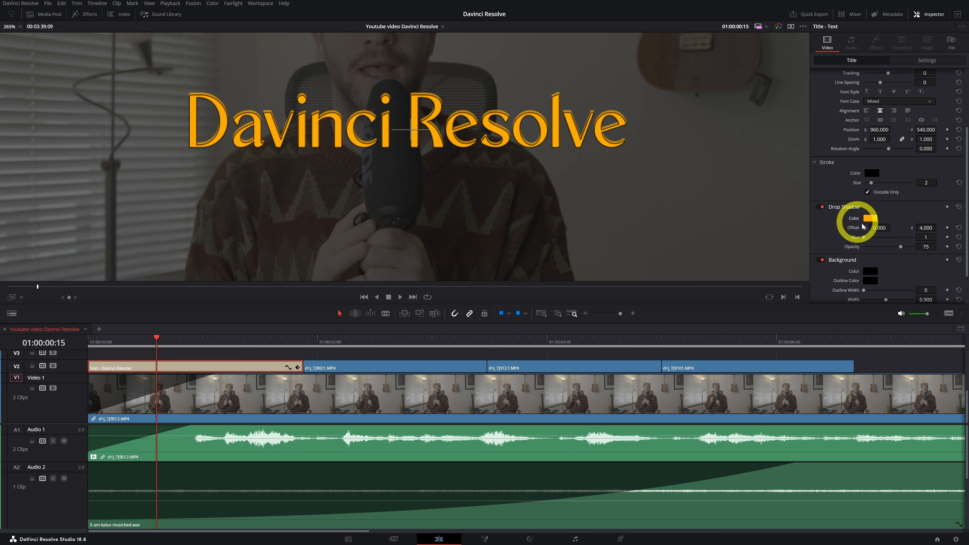
click(870, 219)
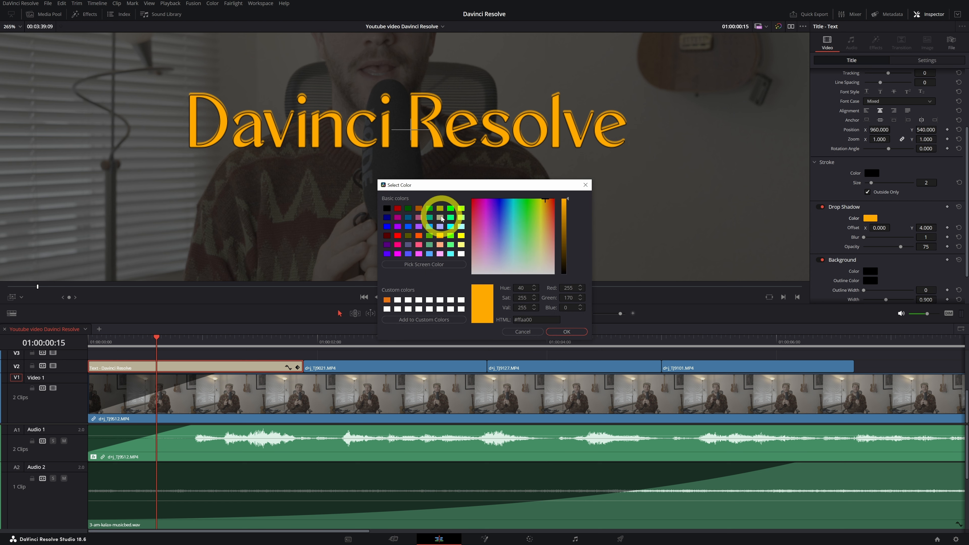
click(387, 210)
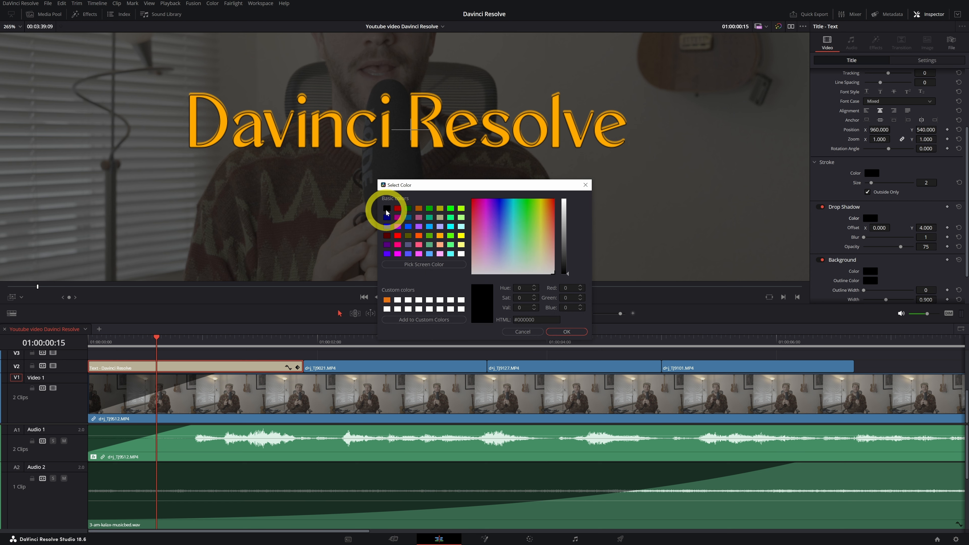
click(567, 331)
Step: Try softer drop shadow blurs on the title, then set the blur to 1 and the shadow opacity to 90
scroll(543, 206, down, 3)
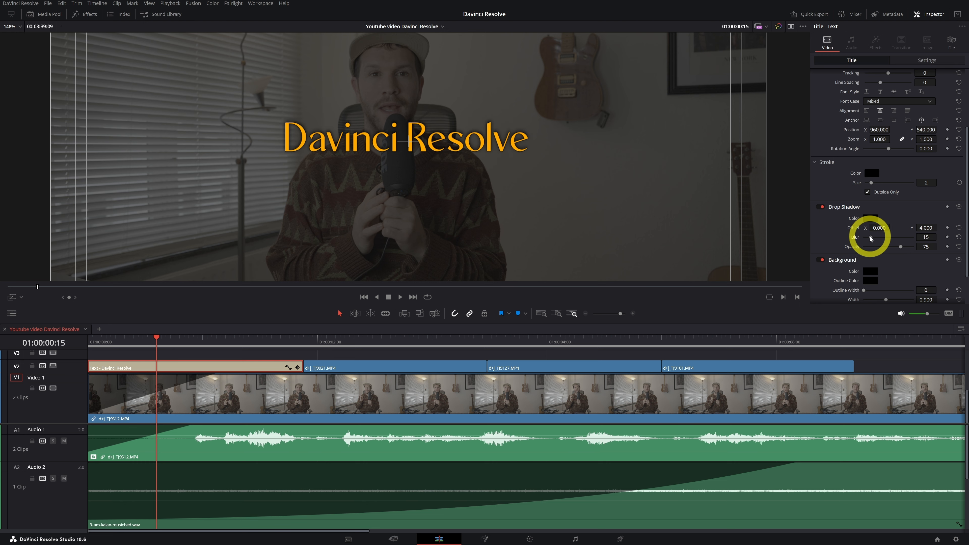
scroll(469, 160, up, 6)
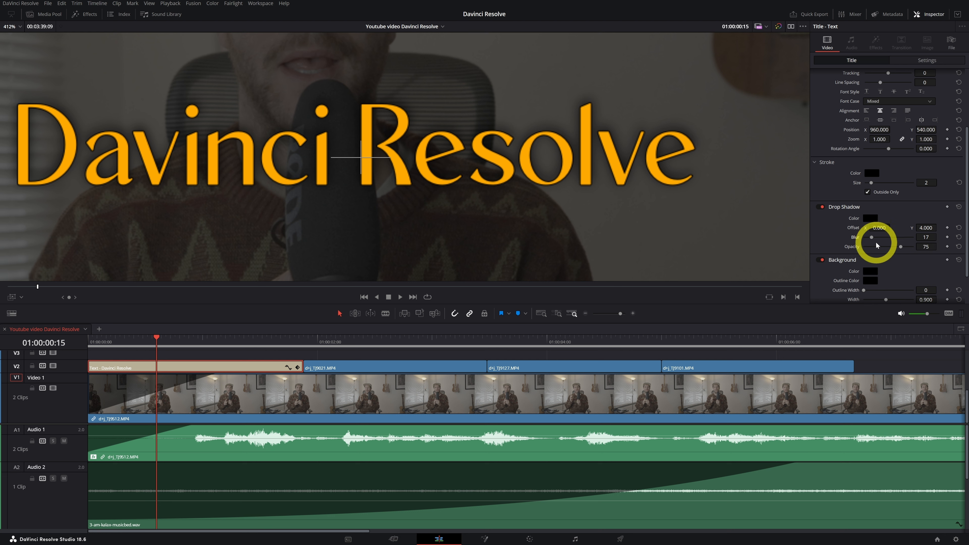
drag(884, 239, 862, 241)
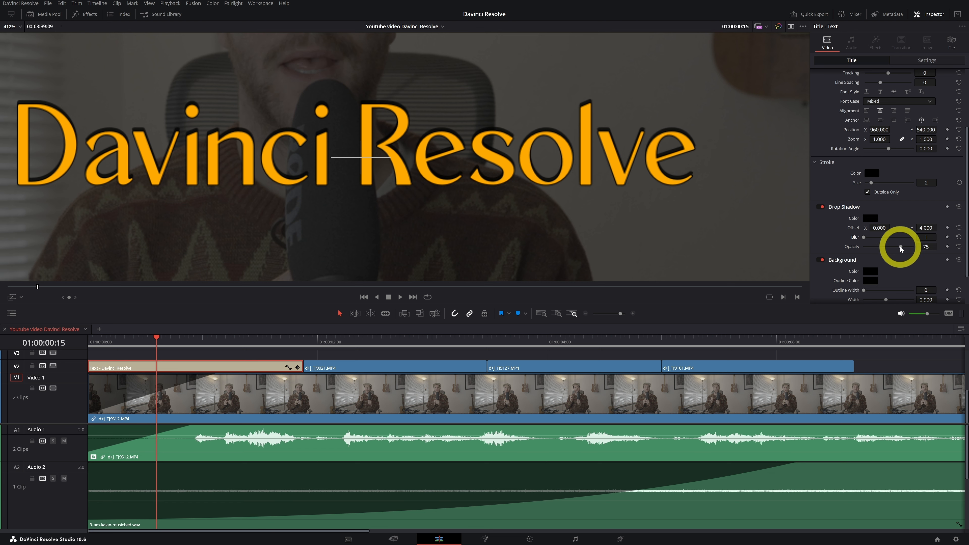
mouse_move(901, 248)
mouse_down()
mouse_move(792, 254)
mouse_move(905, 248)
mouse_up()
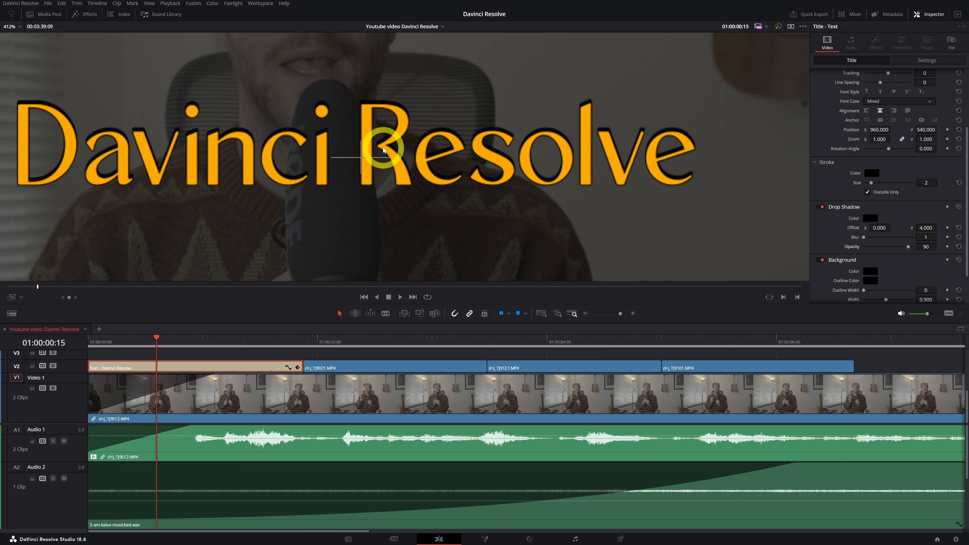
Step: Examine the title's stroke and shadow at 200% and 300% viewer zoom, and return the viewer to Fit
scroll(381, 161, down, 5)
scroll(380, 160, down, 2)
scroll(380, 164, up, 5)
scroll(380, 167, down, 4)
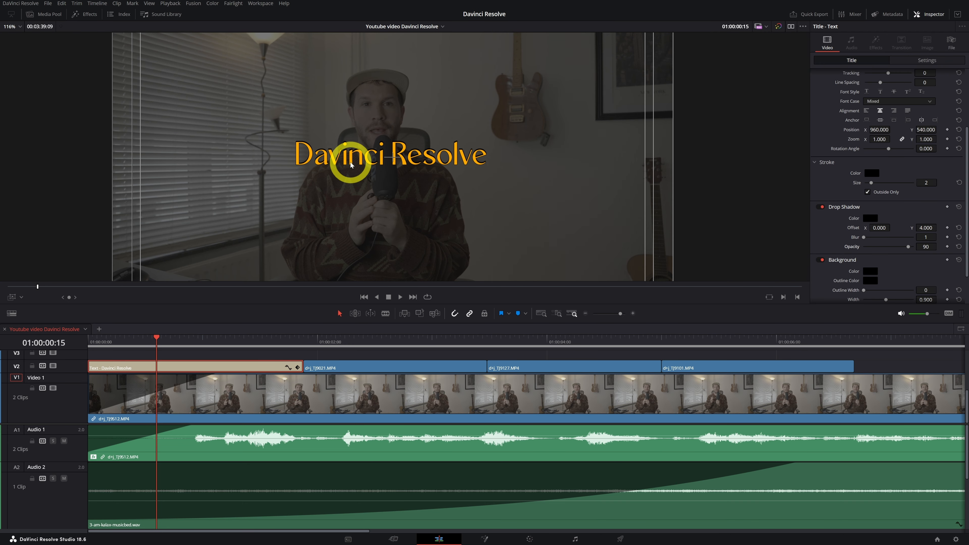
click(20, 27)
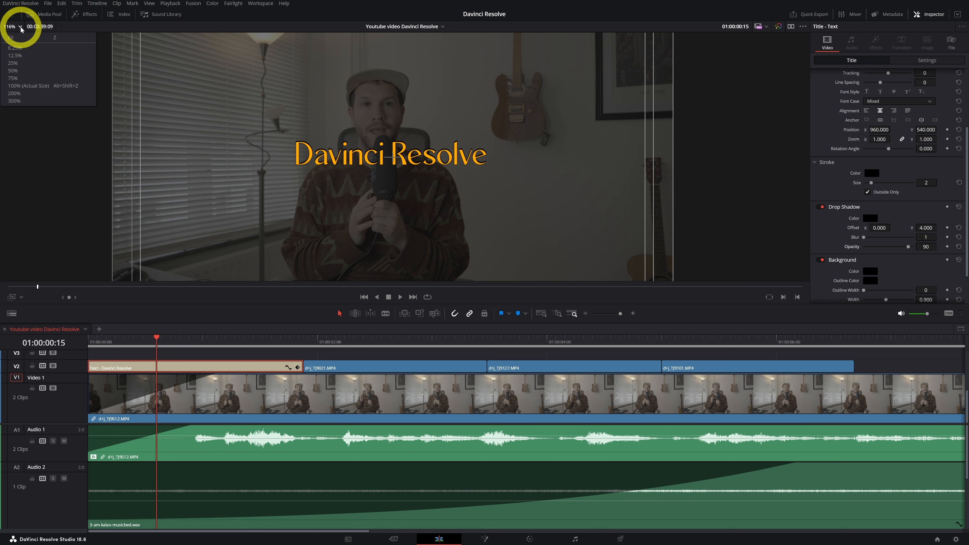
click(18, 95)
click(13, 26)
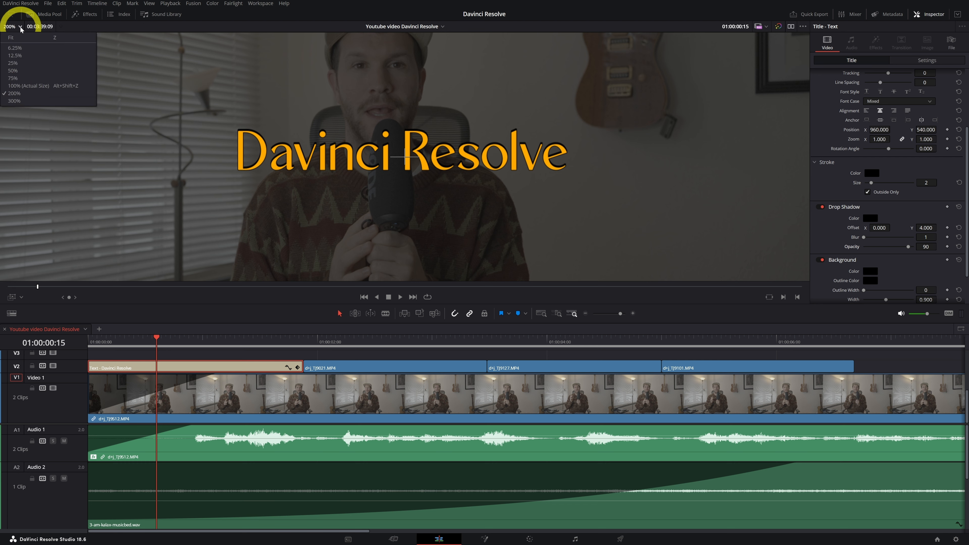
click(20, 103)
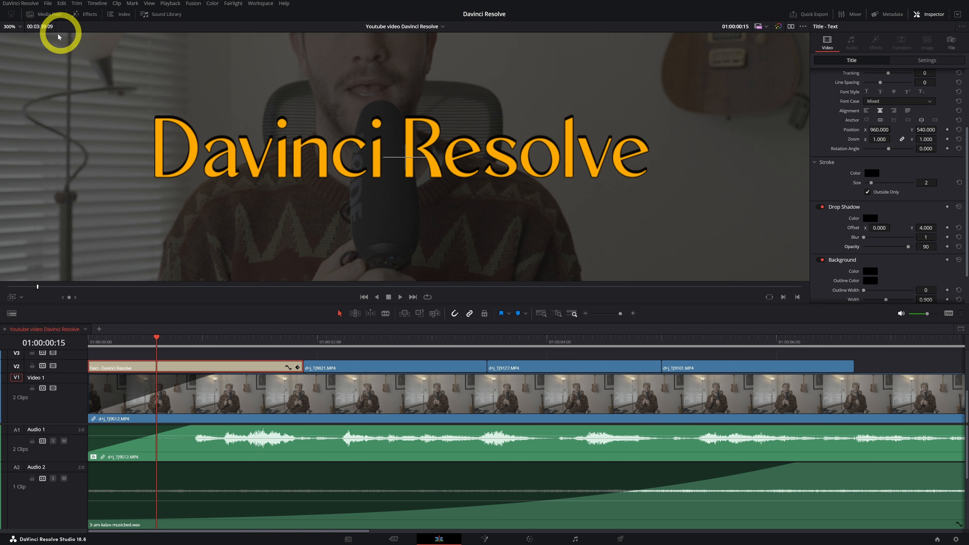
click(20, 29)
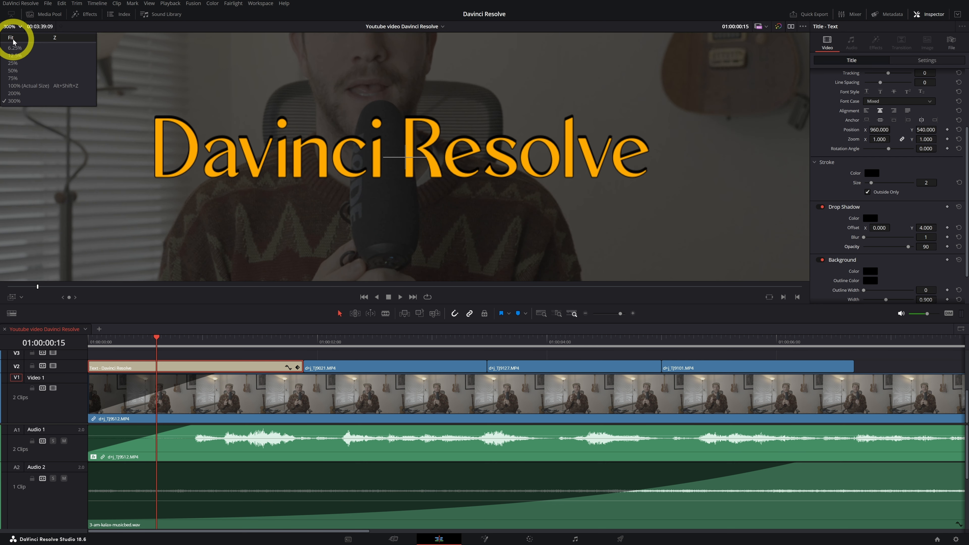
click(13, 38)
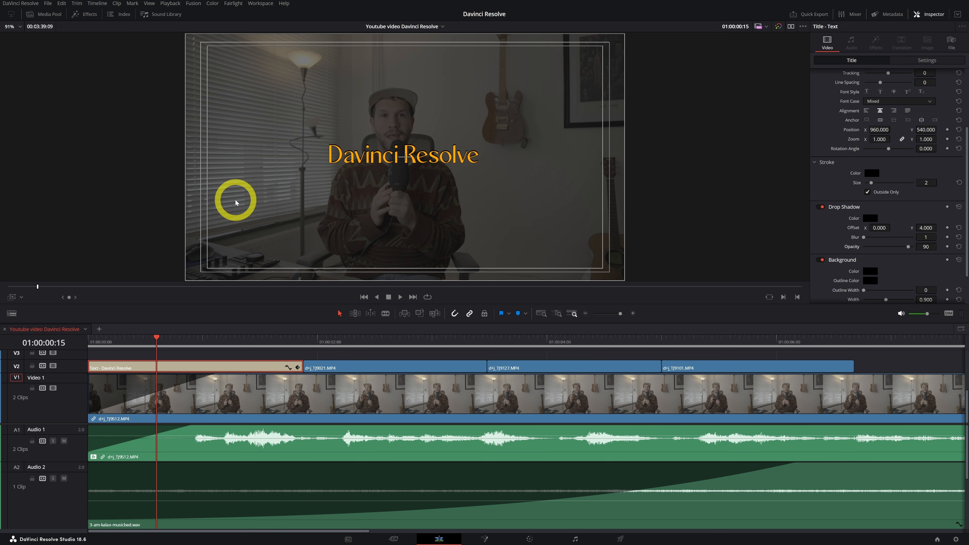
Step: Add a Zoom keyframe to the title at the start of the timeline, 01:00:00:00
key(Home)
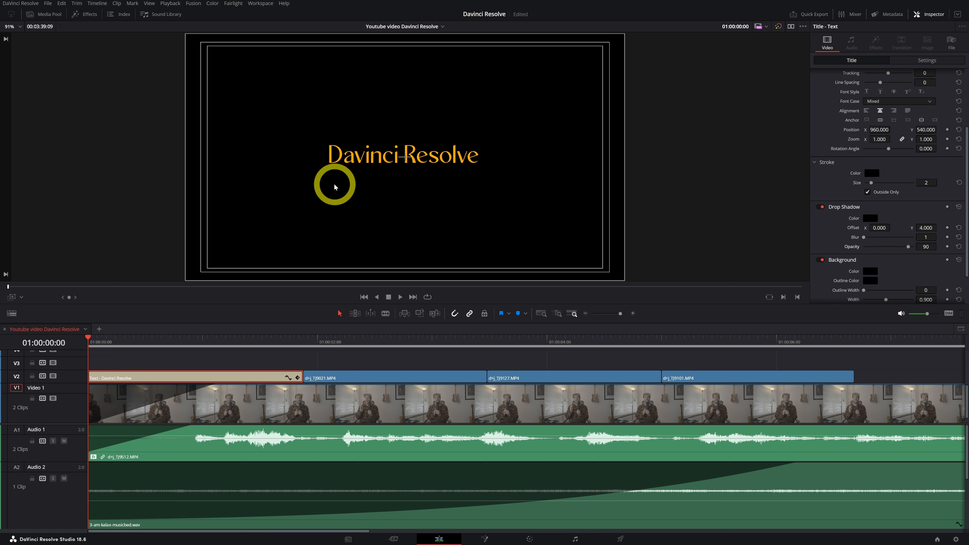
scroll(890, 156, up, 3)
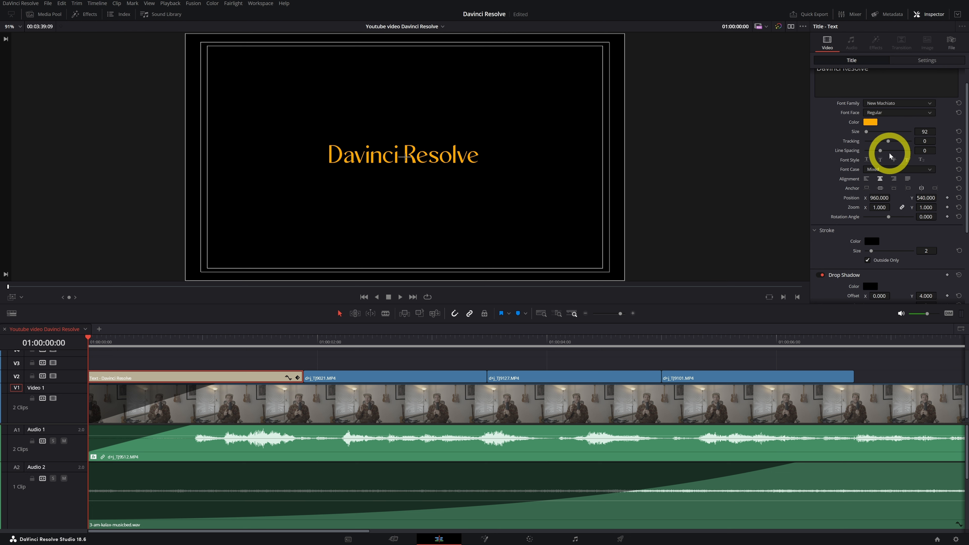
scroll(893, 199, down, 2)
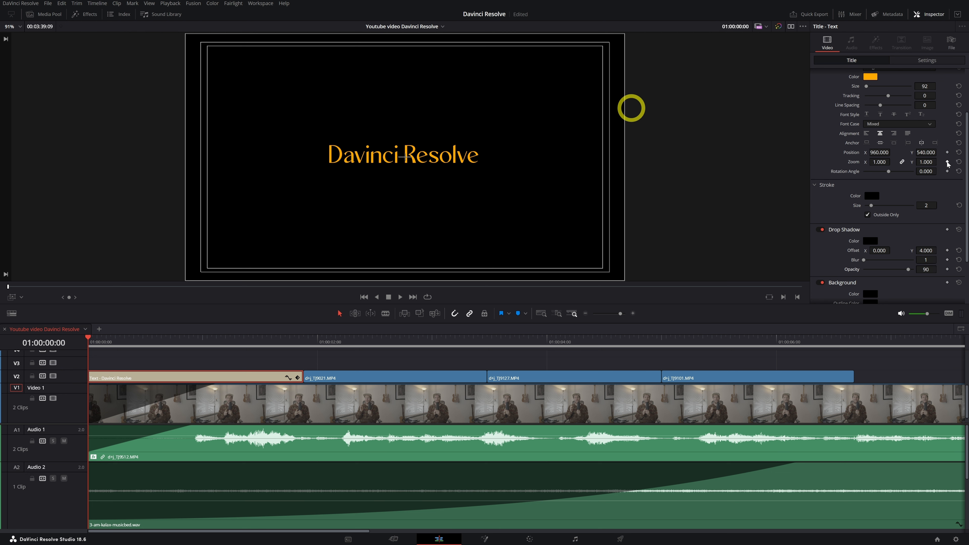
Step: Enlarge the Video 2 track and keyframe the title's Zoom to 2.080 at 01:00:01:19
drag(215, 343, 291, 351)
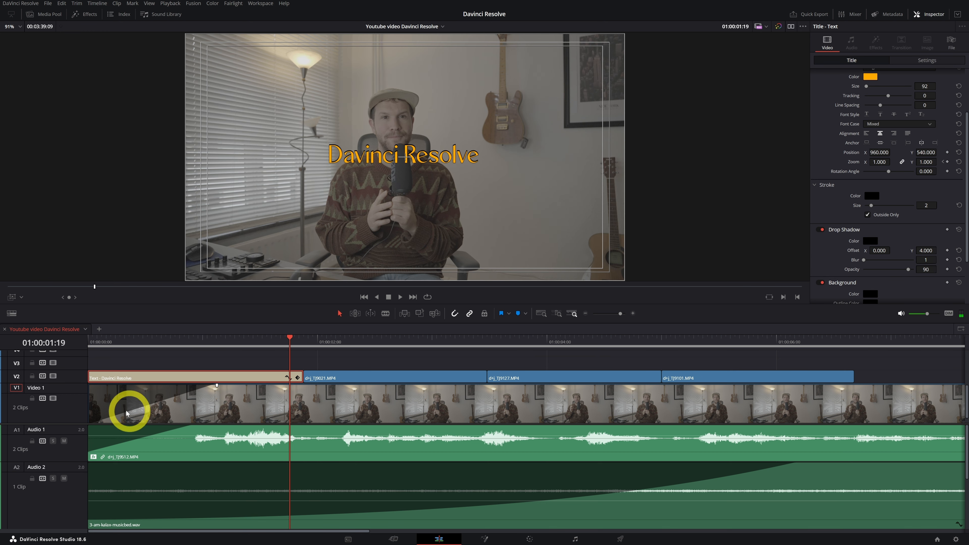
drag(82, 383, 82, 351)
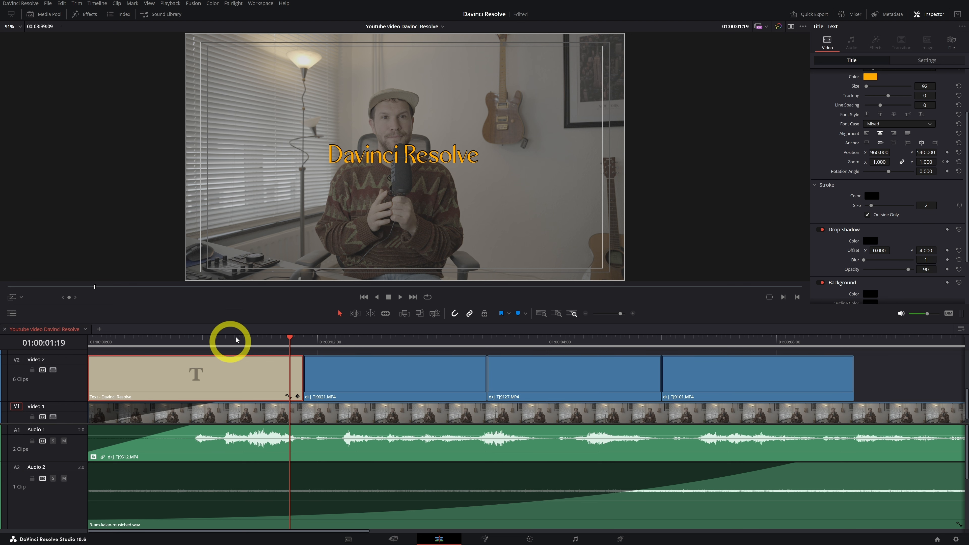
click(301, 339)
drag(300, 339, 289, 340)
click(284, 407)
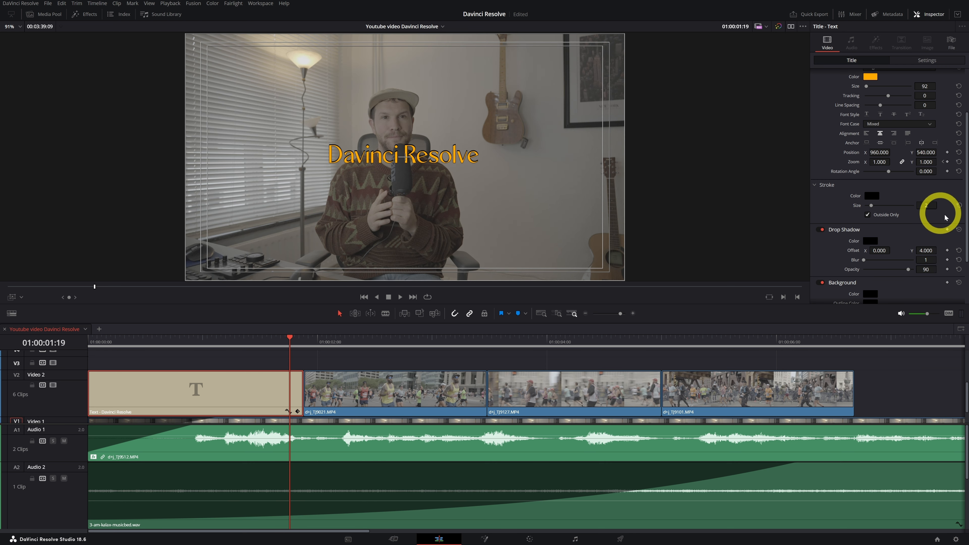
drag(923, 162, 486, 271)
Step: Play back the title's zoom animation from the start of the timeline
drag(237, 342, 24, 349)
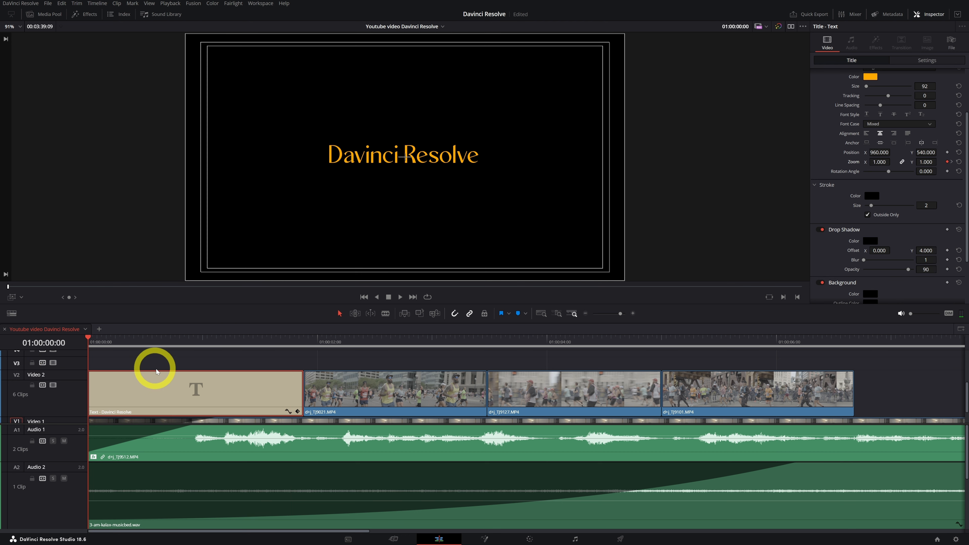
key(space)
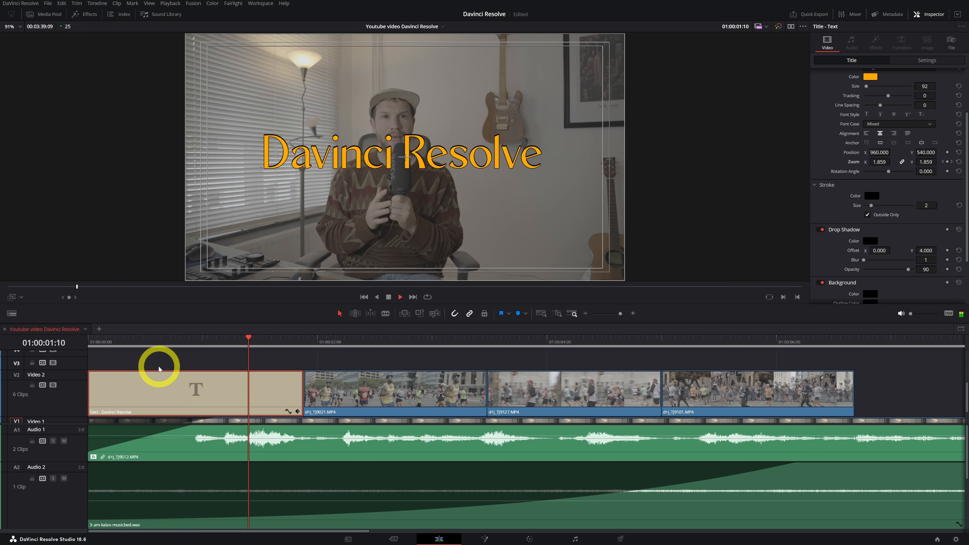
drag(145, 340, 67, 342)
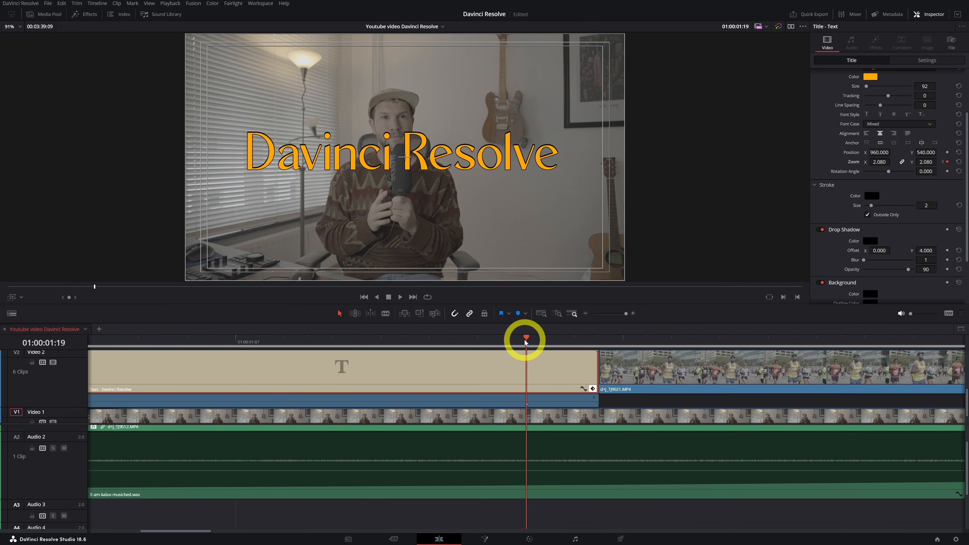
Step: Check the end of the title clip and return the playhead to its Zoom keyframe at 01:00:01:19
click(578, 340)
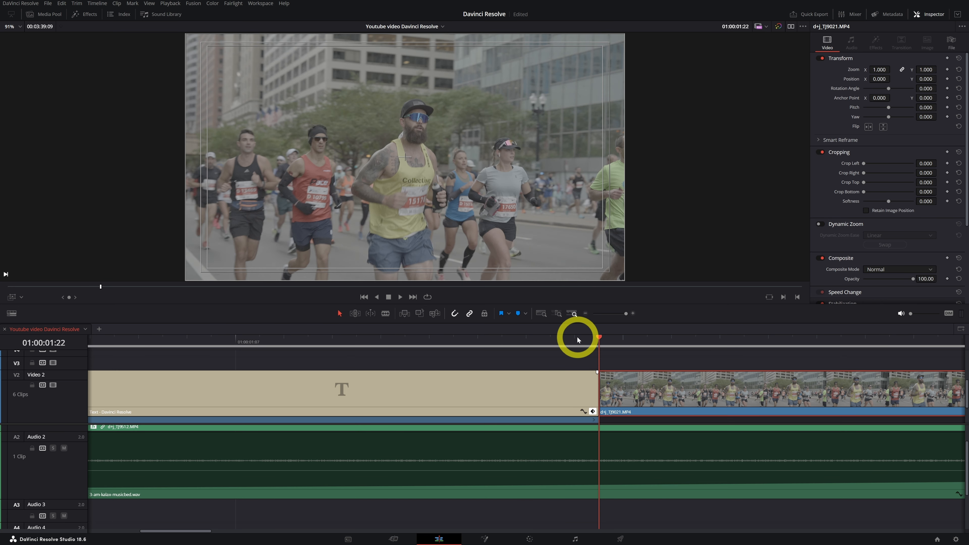
click(527, 341)
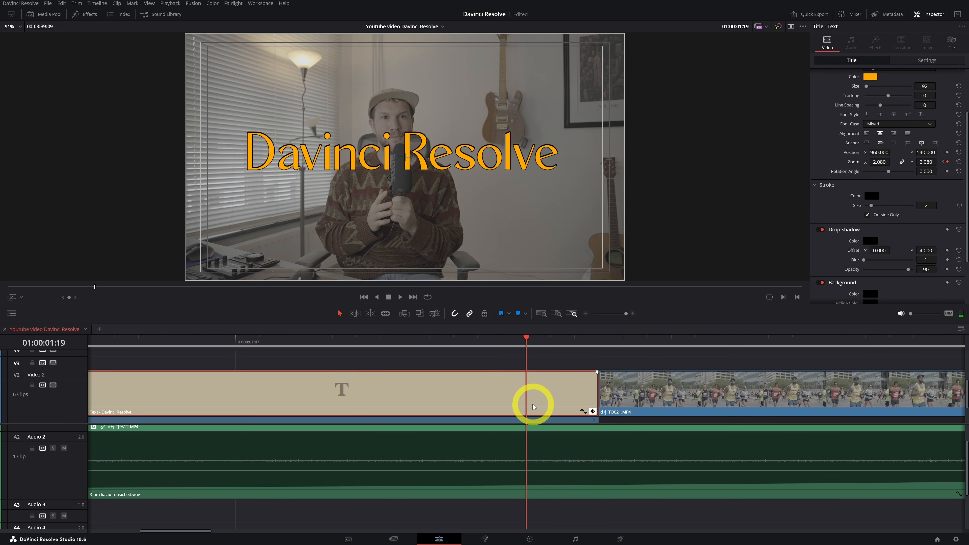
scroll(532, 402, down, 2)
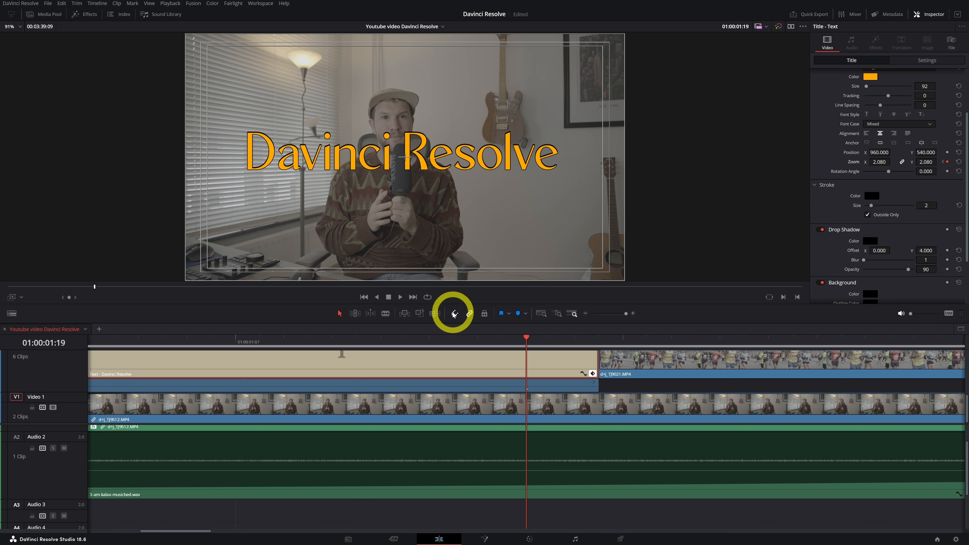
Step: Move the title's 2.080 Zoom keyframe from 01:00:01:19 to the end of the title clip on Video 2
drag(524, 358, 565, 342)
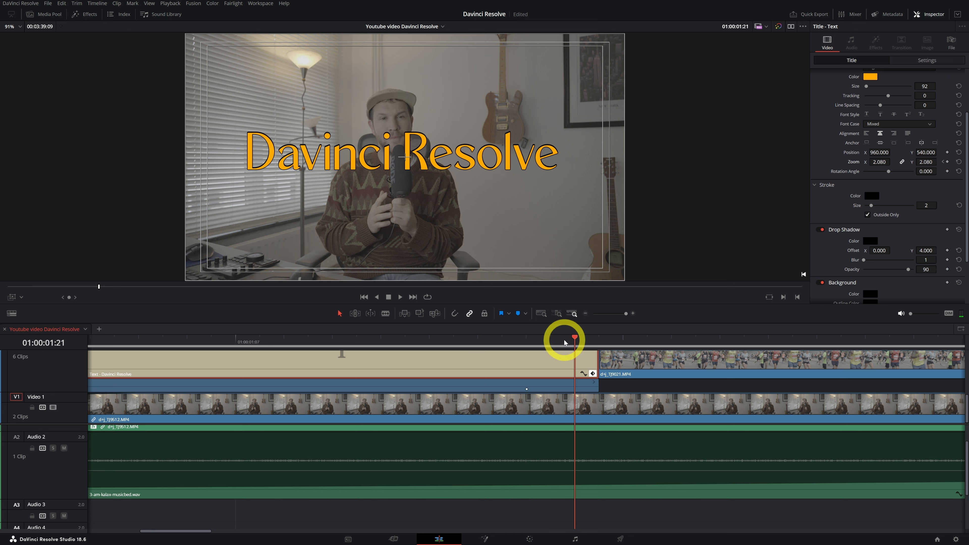
scroll(573, 388, down, 1)
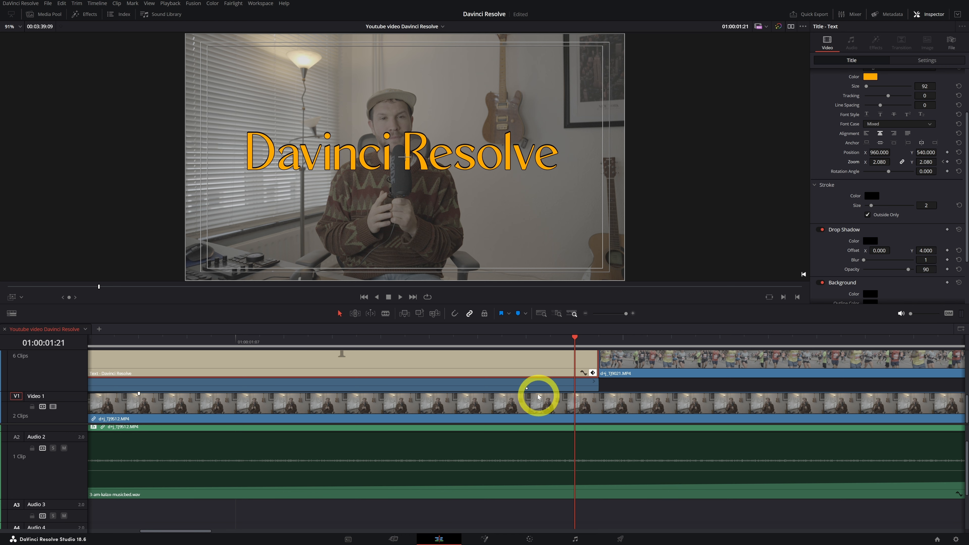
drag(527, 388, 597, 391)
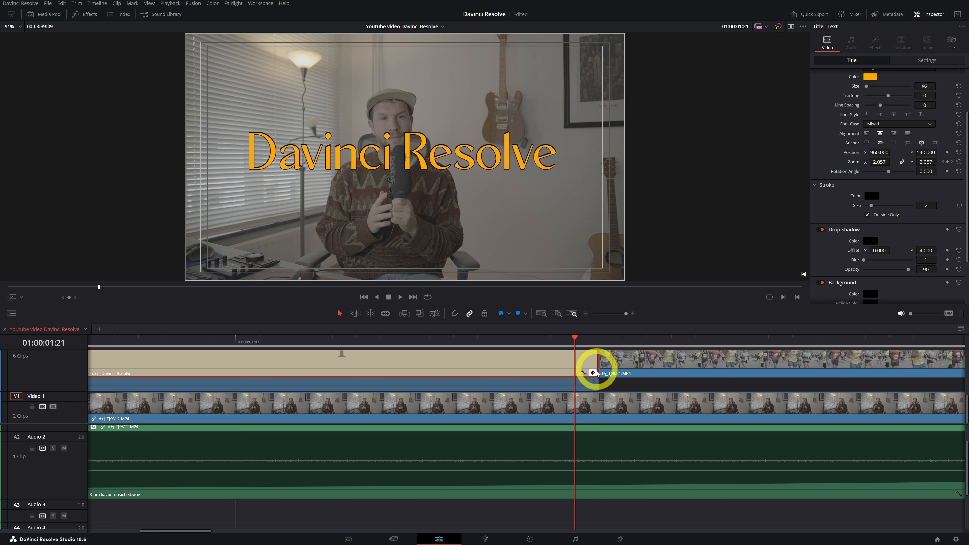
scroll(598, 382, up, 1)
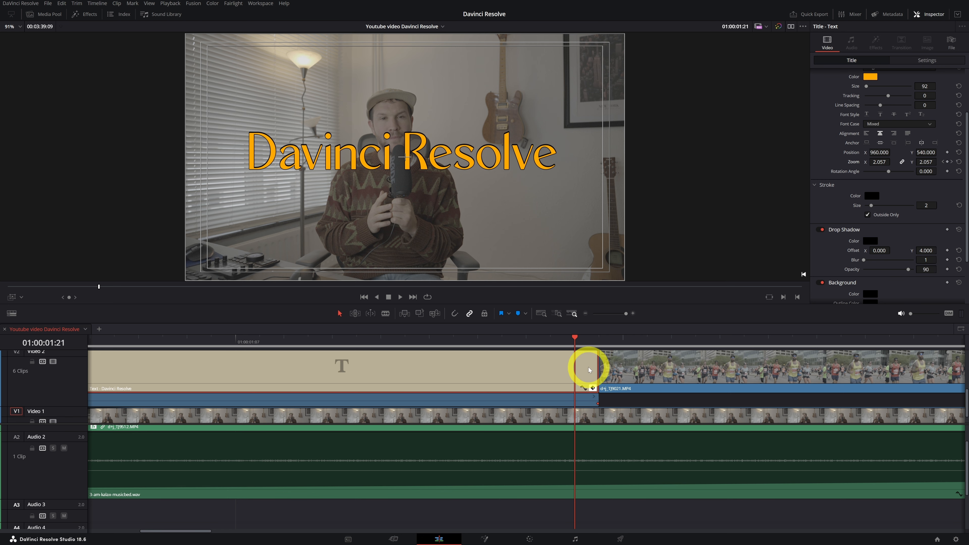
Step: Play back the retimed title zoom from the start of the timeline and save the project
key(Home)
key(space)
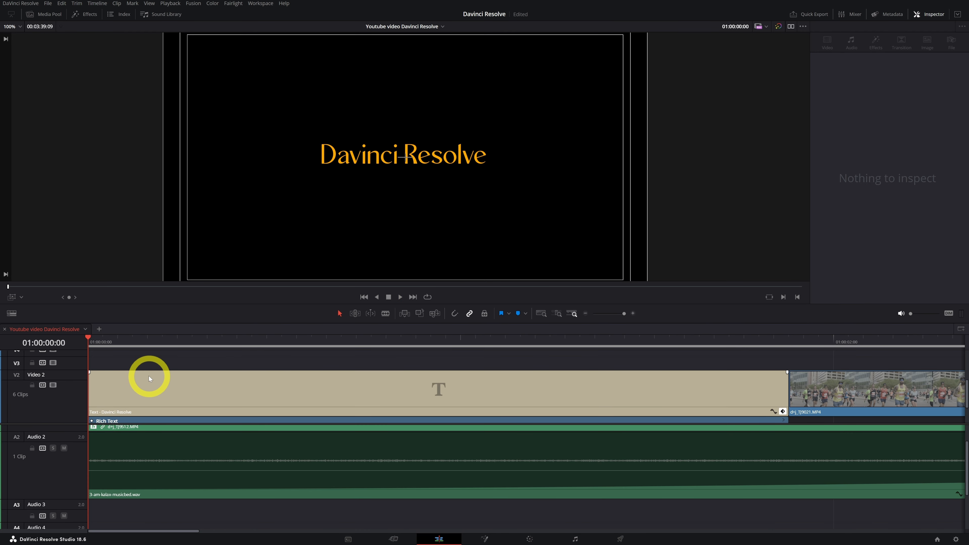
key(ctrl+s)
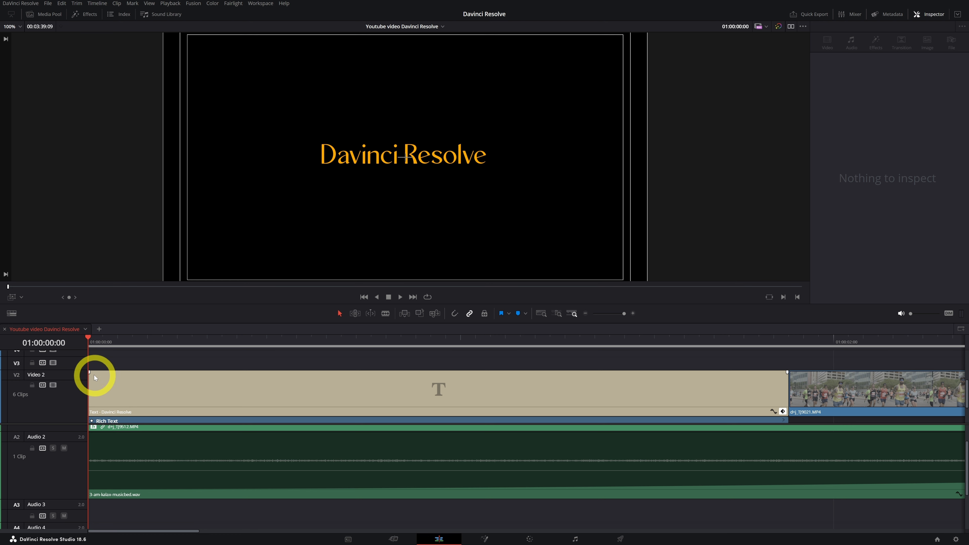
Step: Add a short fade-in at the start of the "Davinci Resolve" title clip and preview it
drag(88, 372, 178, 373)
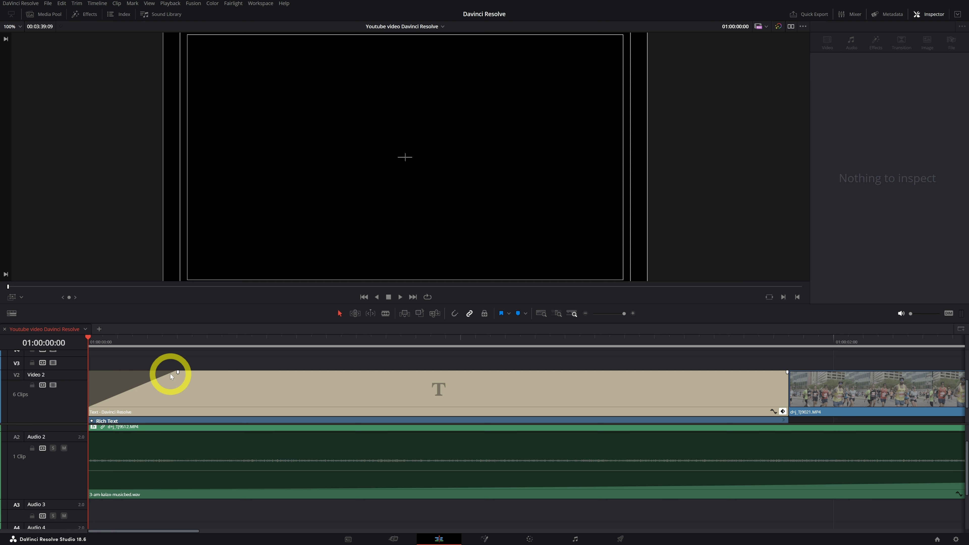
click(158, 367)
key(space)
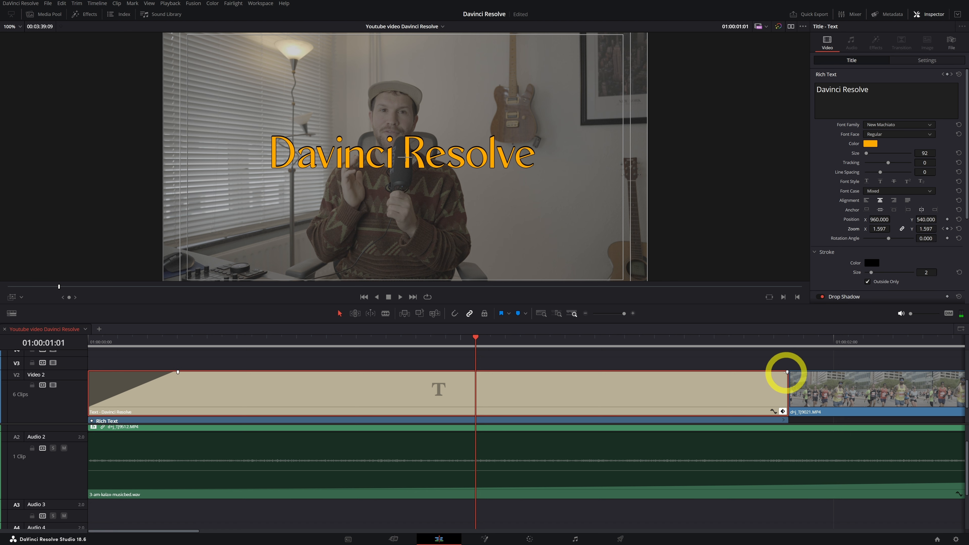
Step: Add a fade-out at the end of the title clip and play both fades from 01:00:00:00
drag(786, 371, 594, 370)
drag(476, 345, 37, 362)
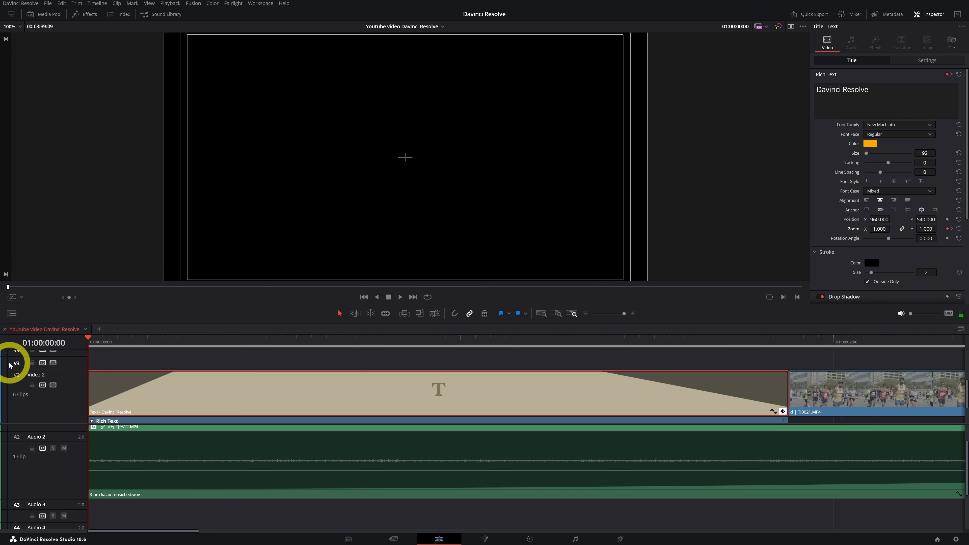
key(space)
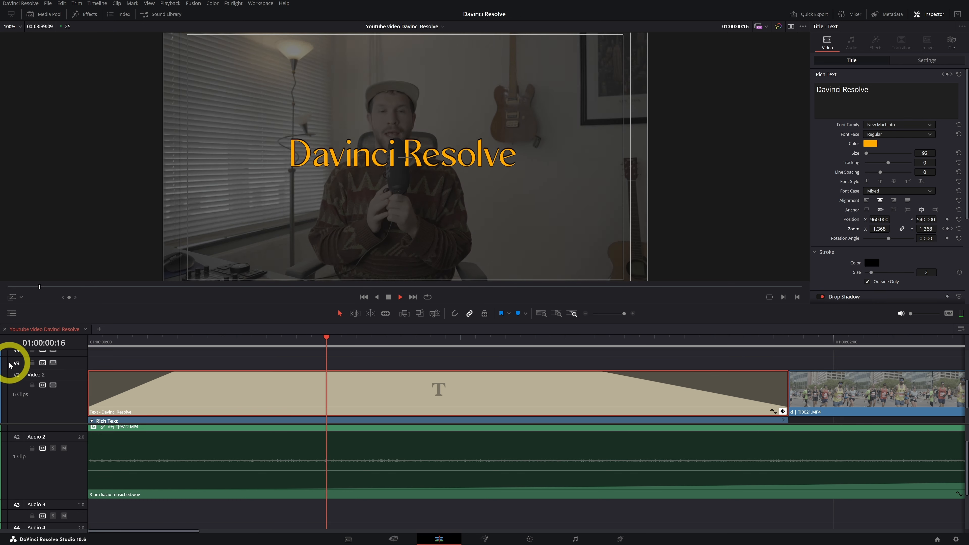
key(space)
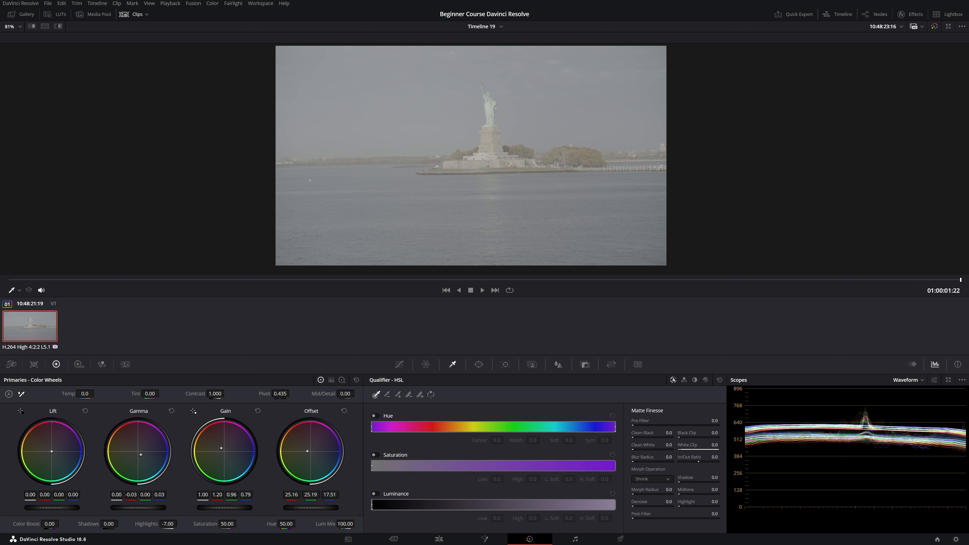
Step: Show the node graph for the Statue of Liberty clip and label node 01 "Input node"
click(878, 17)
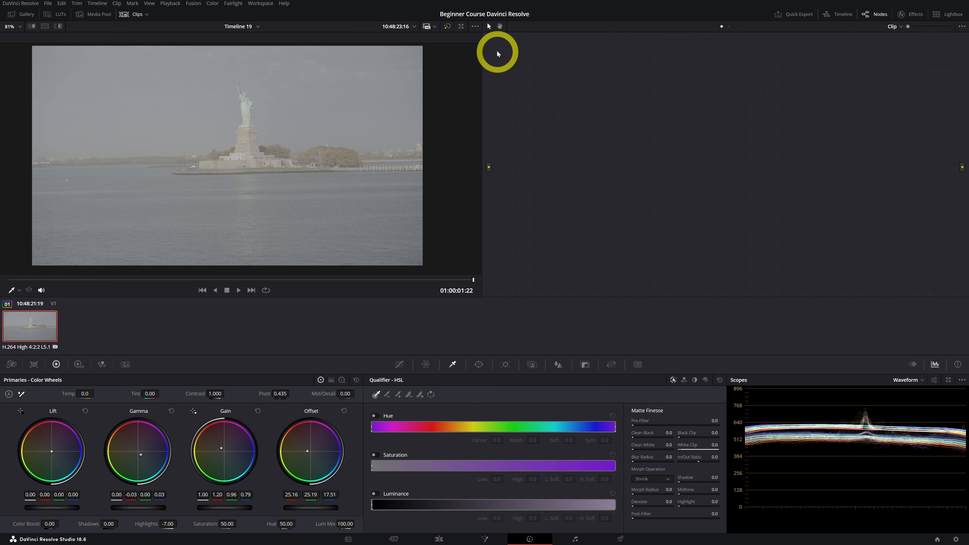
drag(498, 42, 955, 284)
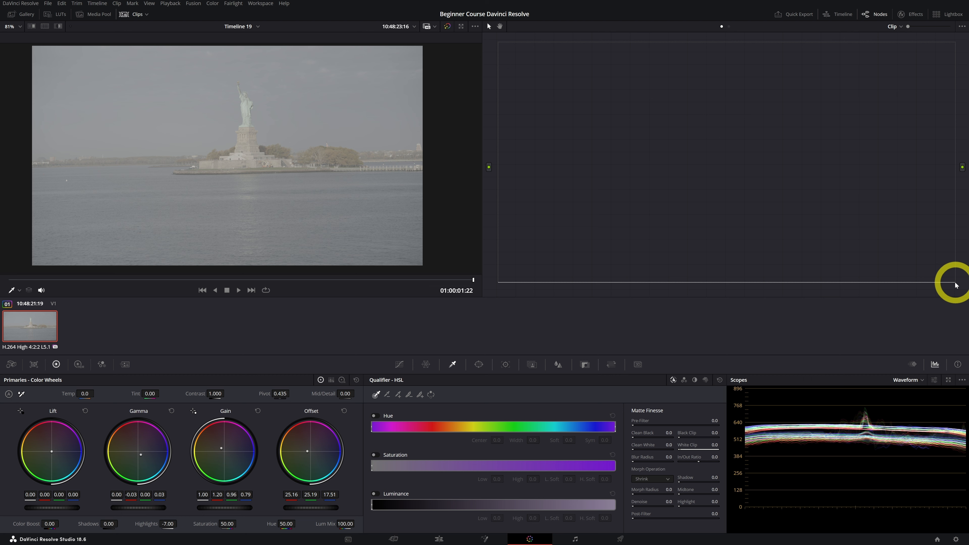
drag(955, 285, 952, 281)
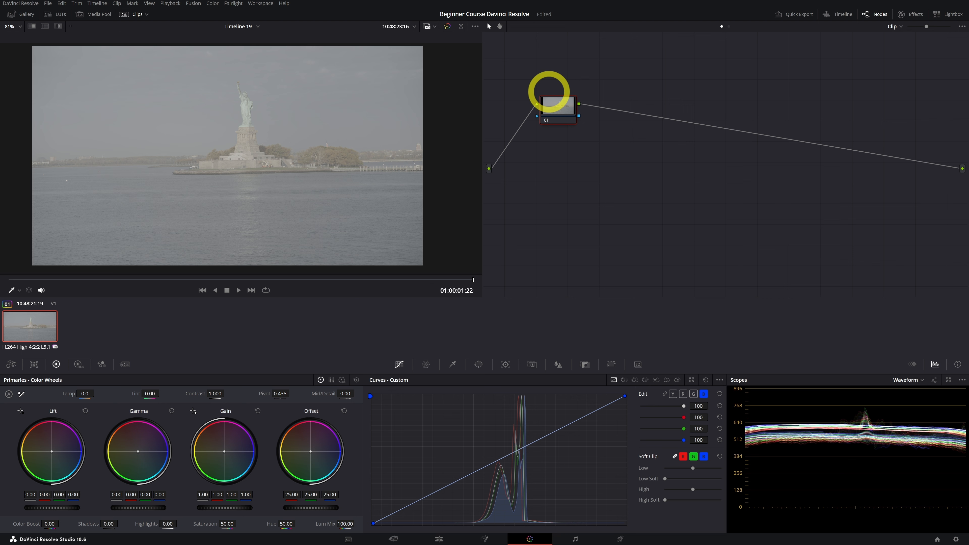
mouse_move(563, 117)
mouse_down()
mouse_move(564, 98)
mouse_move(552, 105)
mouse_up()
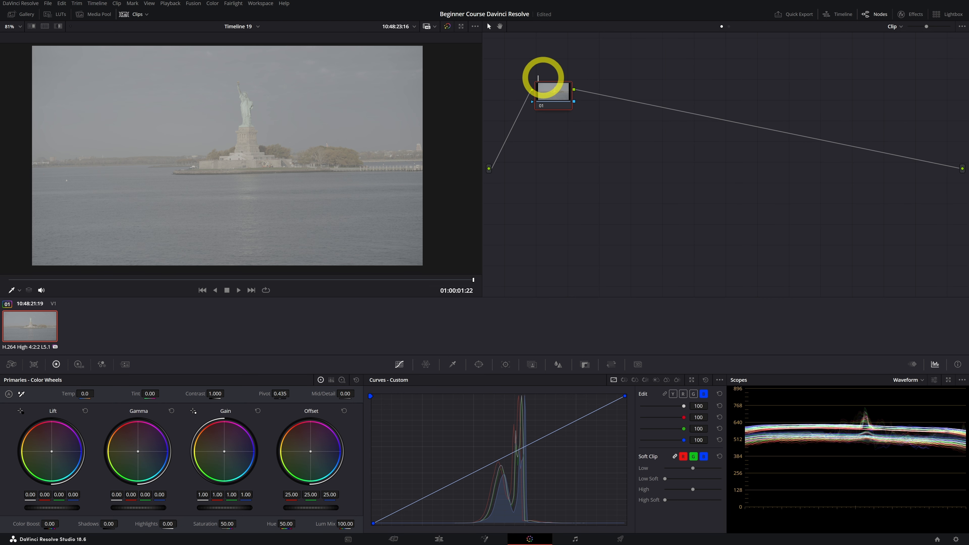
text(put node)
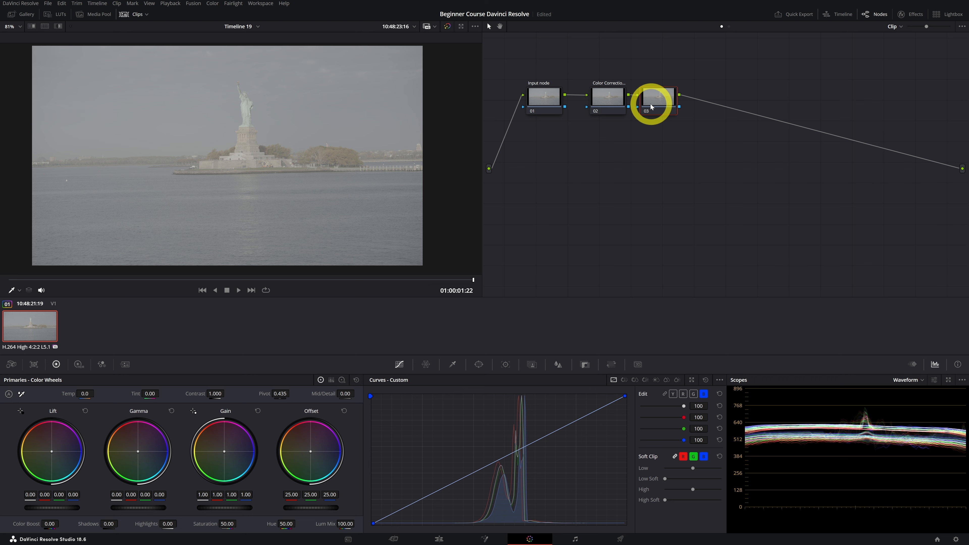
Step: Space node 03 away from the color correction node and label it "Color grading node"
drag(651, 107, 669, 106)
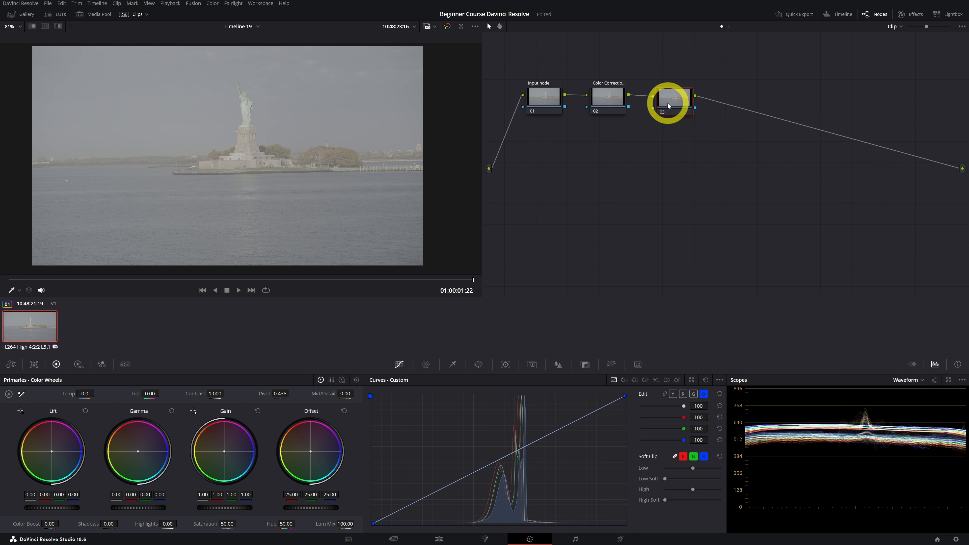
right_click(668, 104)
click(672, 116)
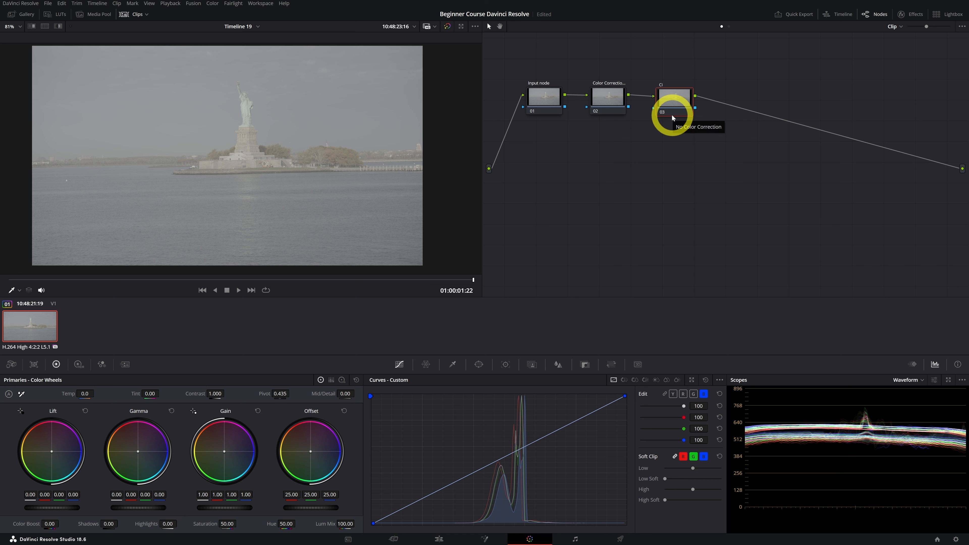
text(Color grading node)
key(Return)
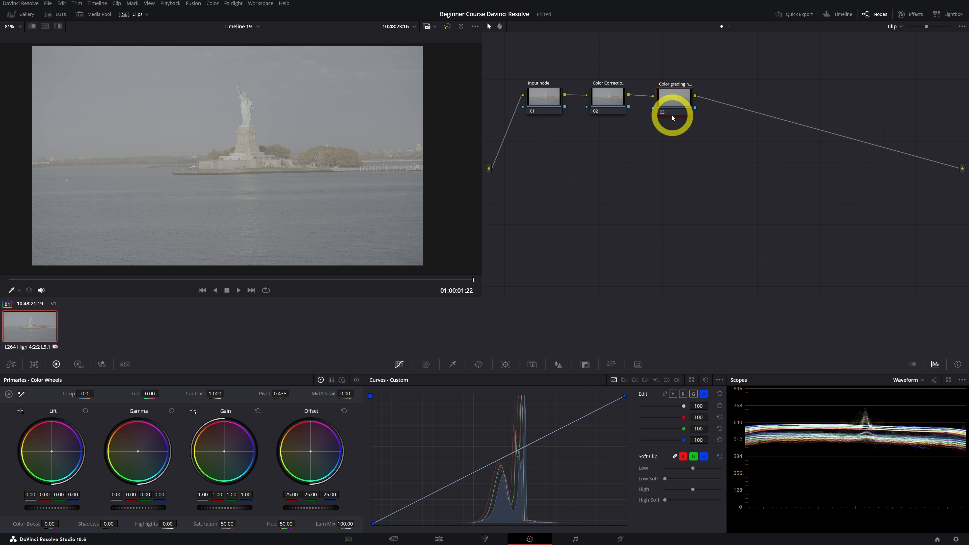
mouse_move(673, 117)
mouse_down()
mouse_move(681, 114)
mouse_move(664, 118)
mouse_up()
Step: Add a serial node after the color grading node and label it "Output Node"
key(alt+s)
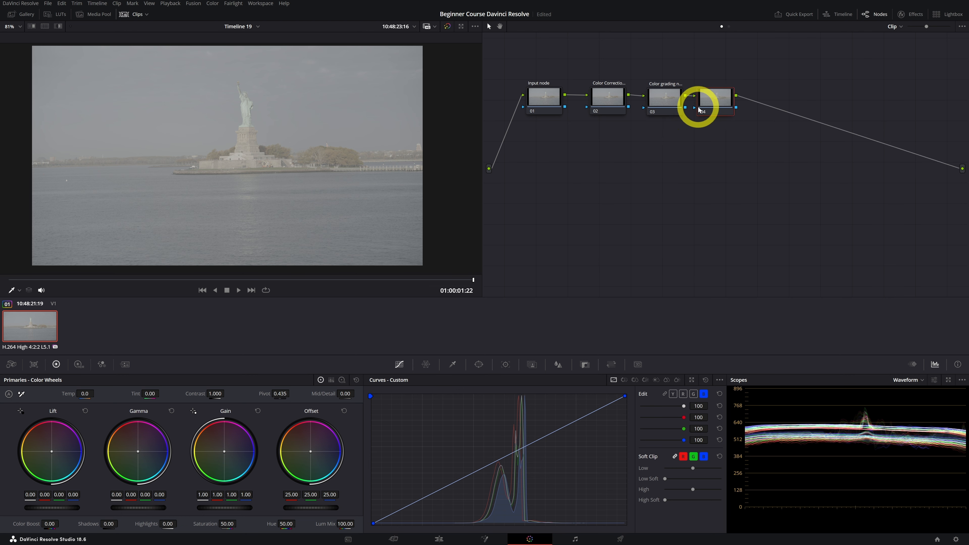
double_click(698, 107)
text(Output Node)
key(Return)
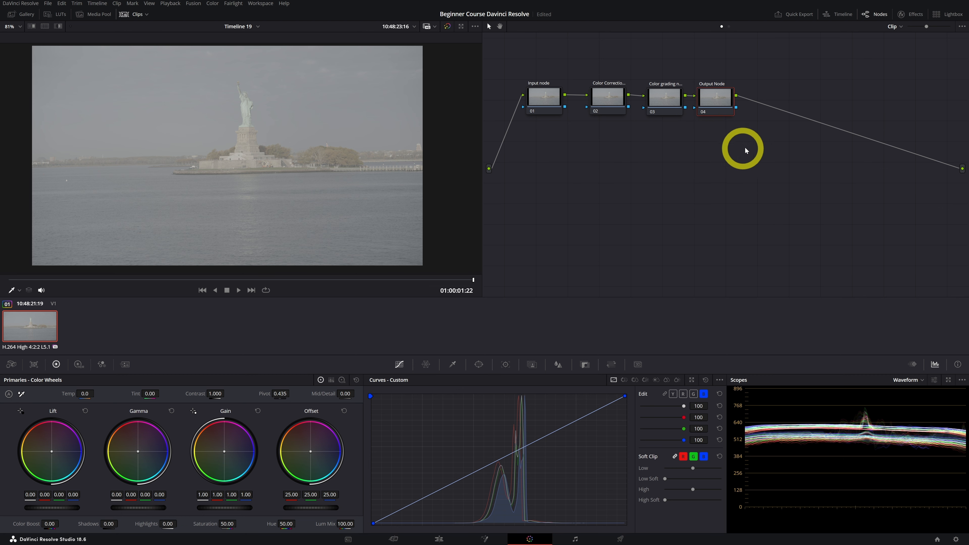
mouse_move(719, 102)
mouse_down()
mouse_move(817, 107)
mouse_move(679, 104)
mouse_move(719, 104)
mouse_up()
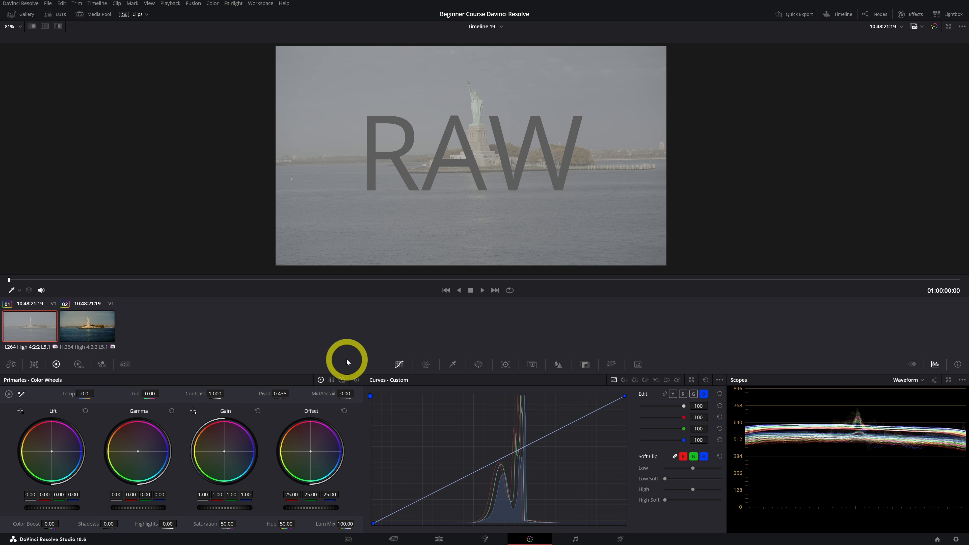
Step: Compare the graded second Statue of Liberty clip with the raw first clip, ending on the raw clip's node 01
key(Down)
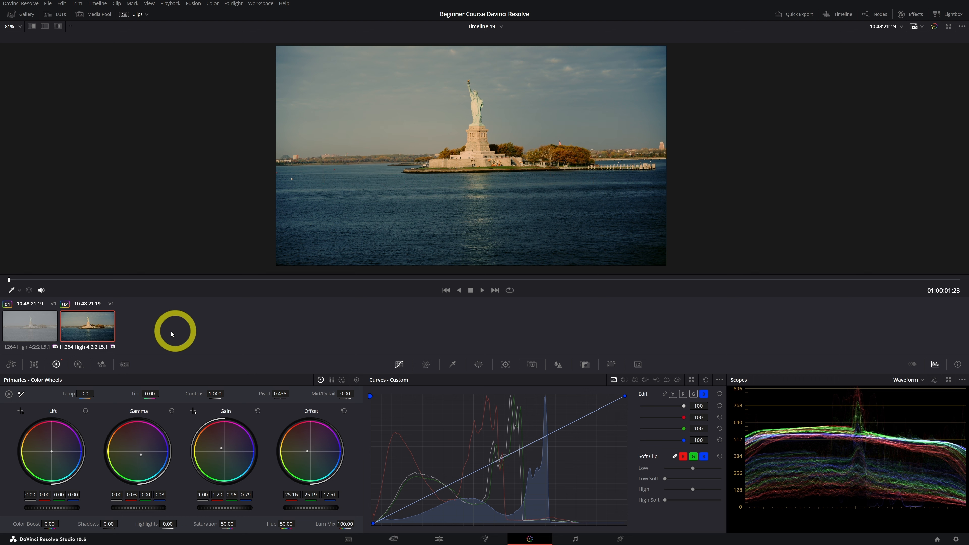
click(34, 332)
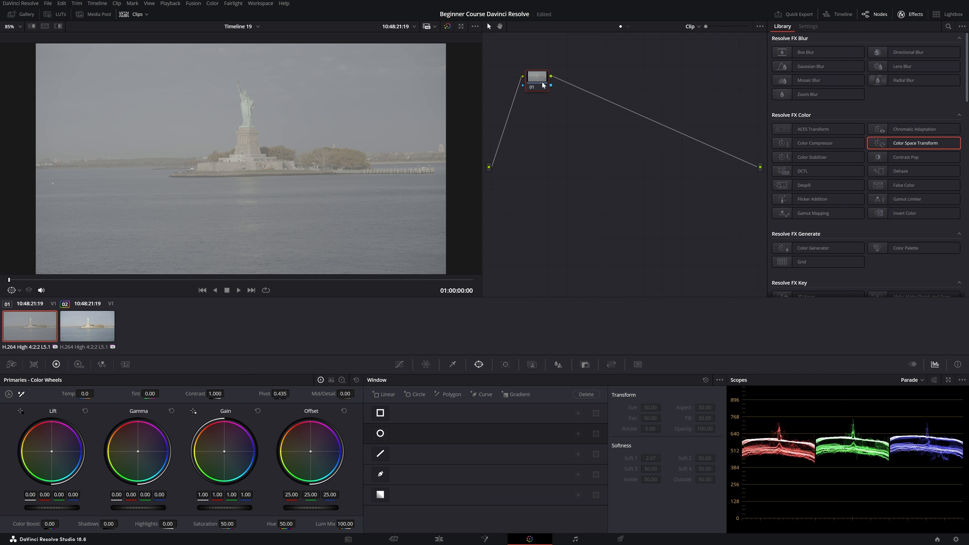
drag(539, 75, 570, 88)
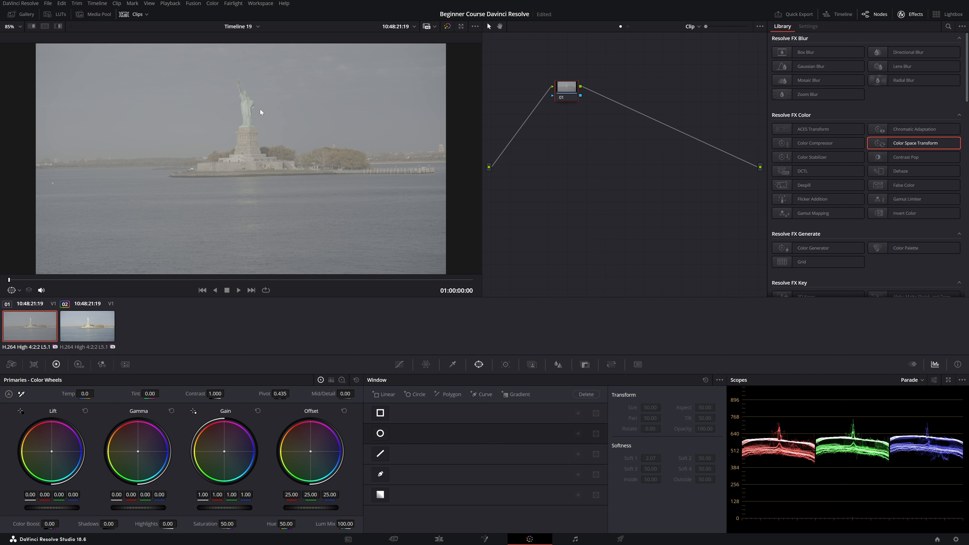
drag(564, 93, 556, 95)
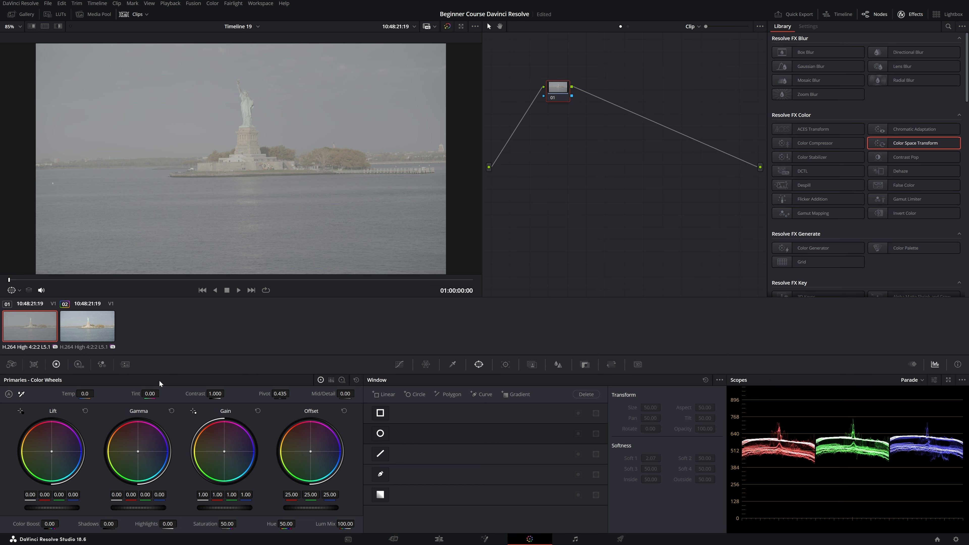
Step: Try grading node 01 with Contrast 1.648, Gain 0.88, Saturation 77.20 and Highlights -43.50, and reset the node's grade
drag(212, 394, 227, 393)
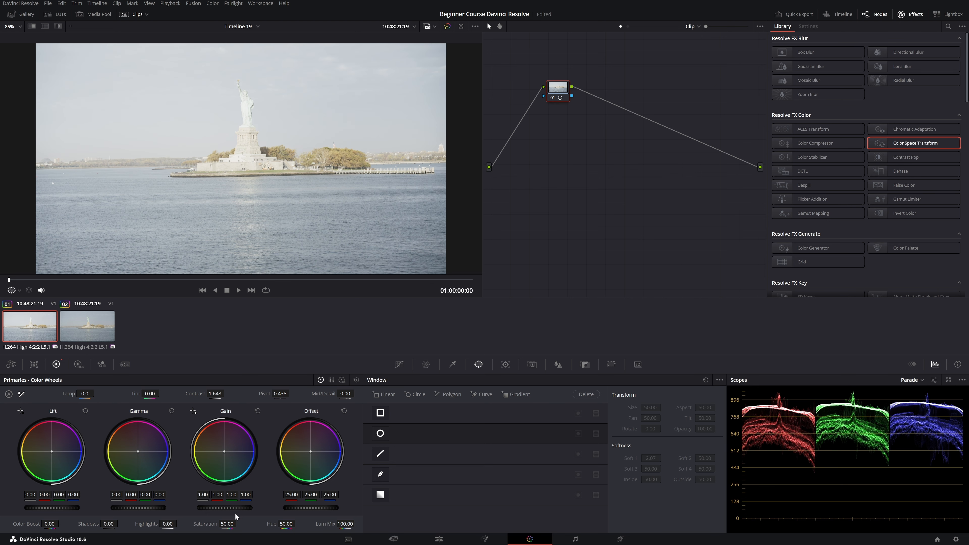
mouse_move(235, 509)
mouse_down()
mouse_move(207, 508)
mouse_move(239, 523)
mouse_up()
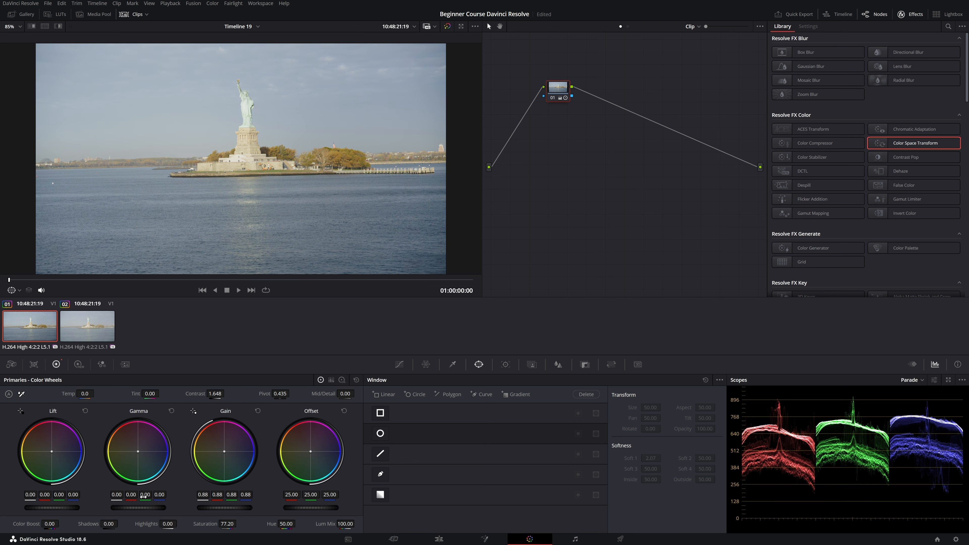
drag(168, 523, 154, 524)
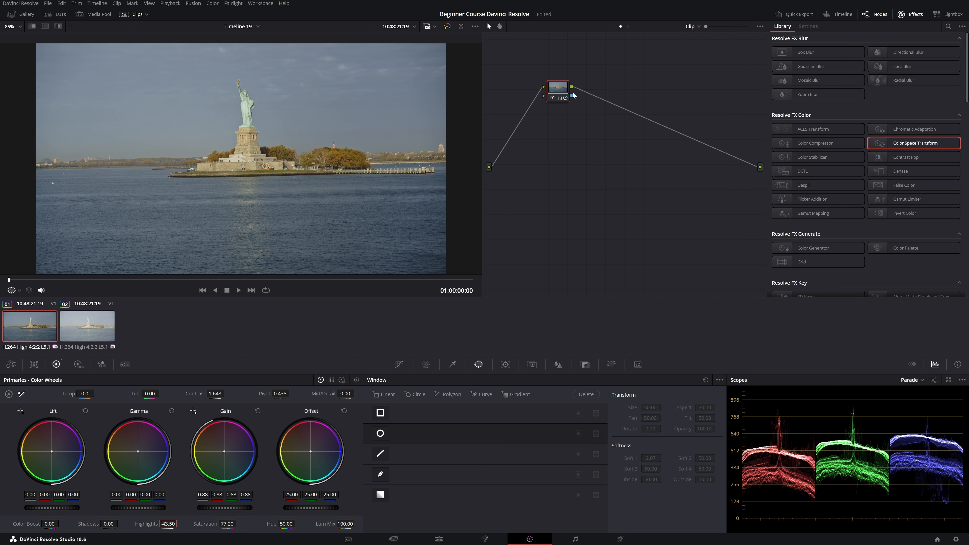
mouse_move(558, 95)
mouse_down()
mouse_move(539, 109)
mouse_move(561, 148)
mouse_move(595, 106)
mouse_move(555, 103)
mouse_up()
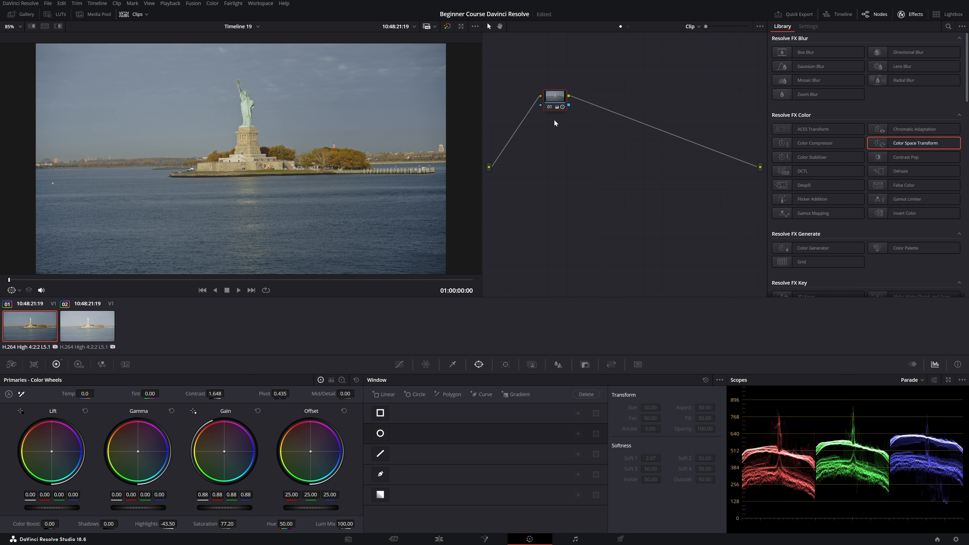
right_click(554, 98)
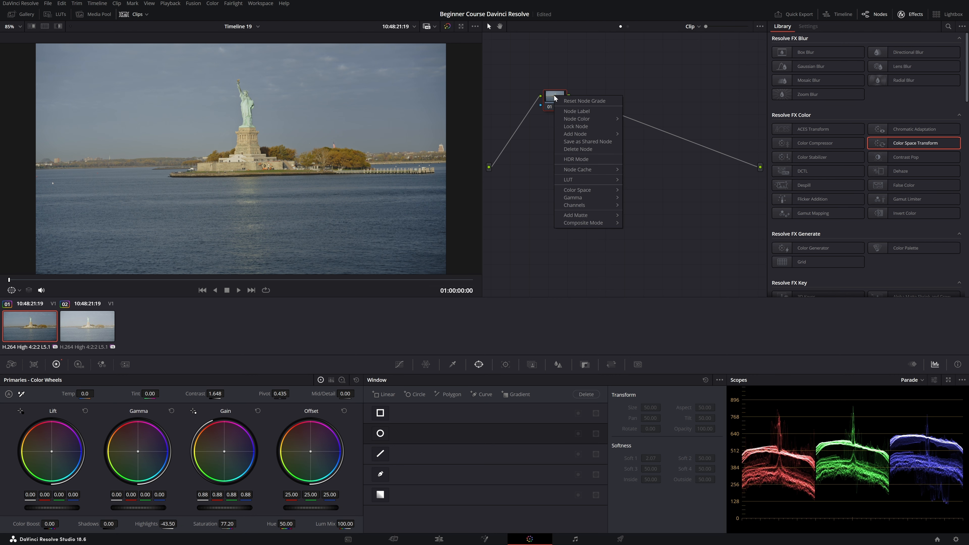
click(566, 103)
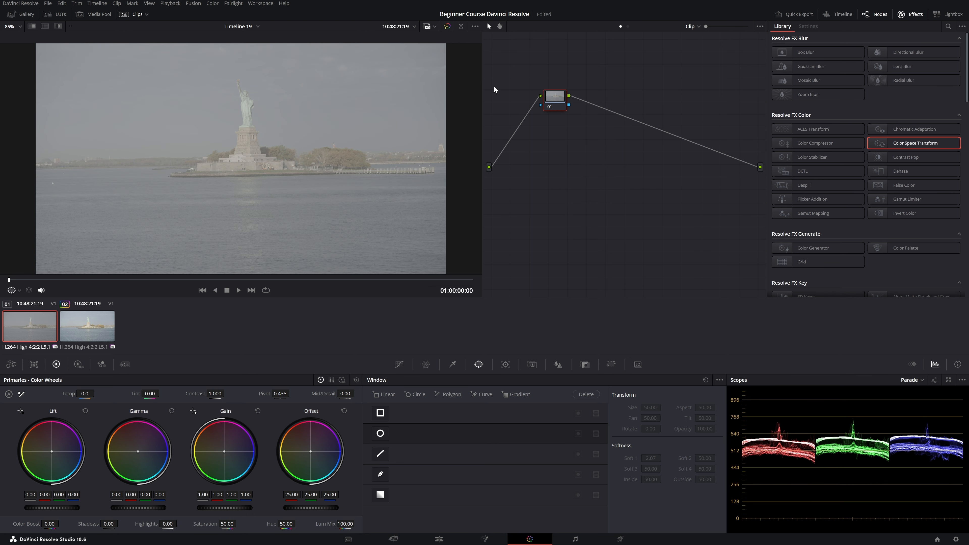
Step: Save the project and apply Color Space Transform to node 01 with Sony S-Gamut3.Cine input color space and Sony S-Log3 input gamma
key(ctrl+s)
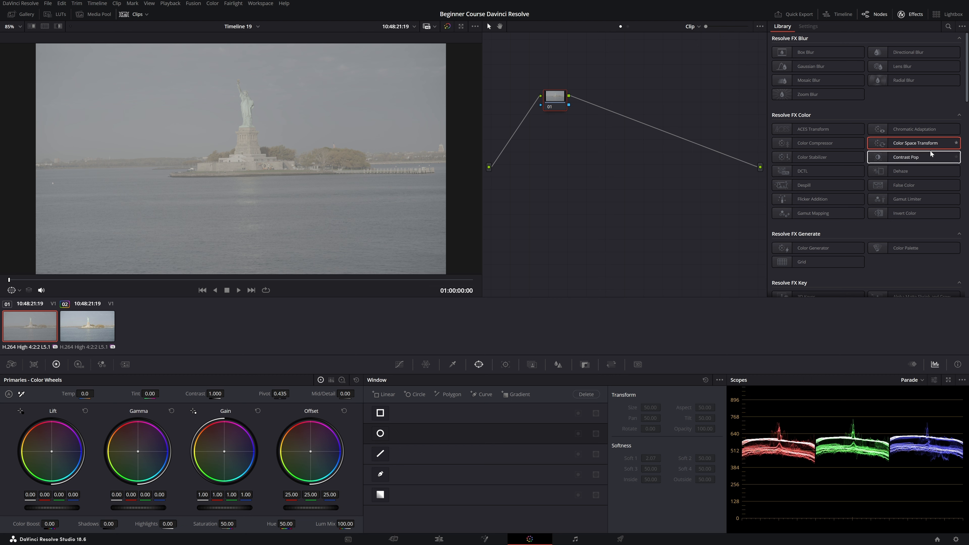
drag(932, 145, 554, 97)
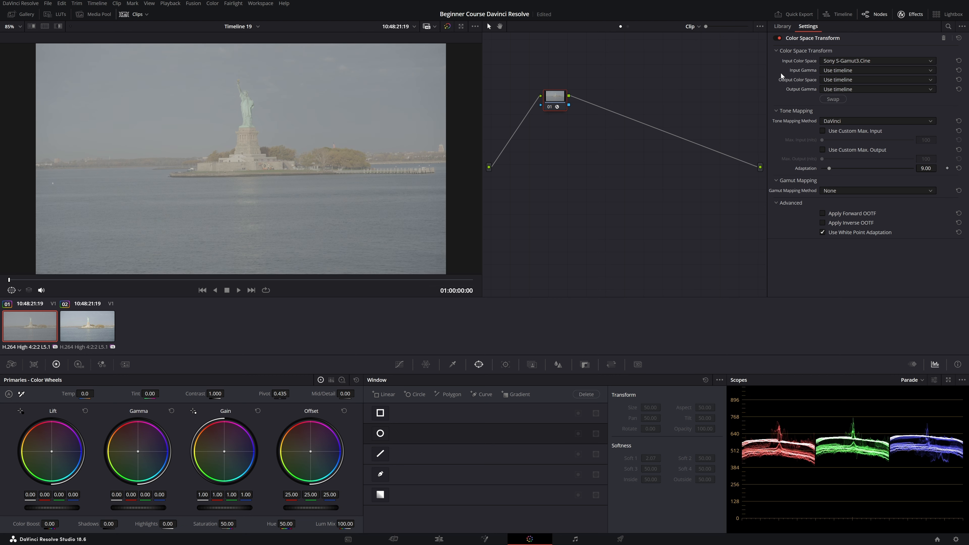
click(837, 71)
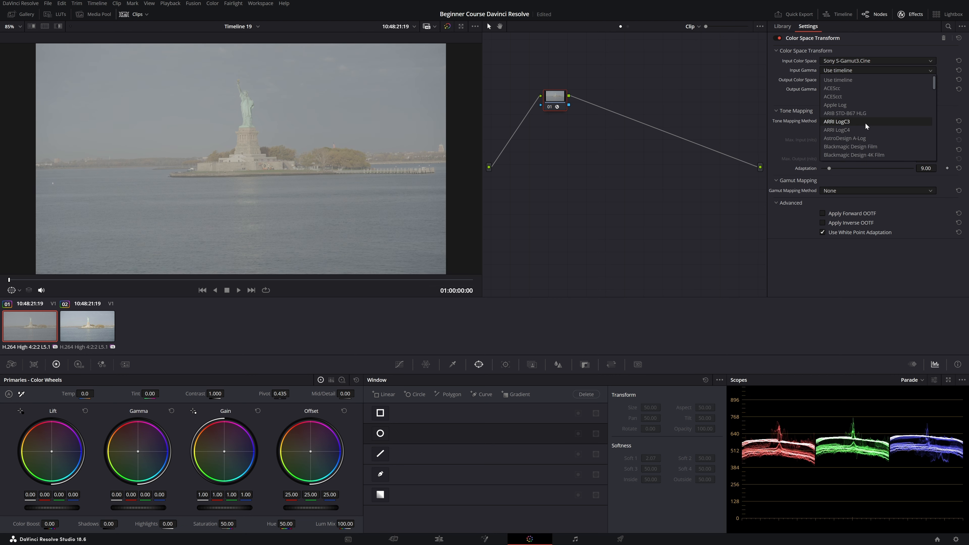
scroll(865, 128, down, 10)
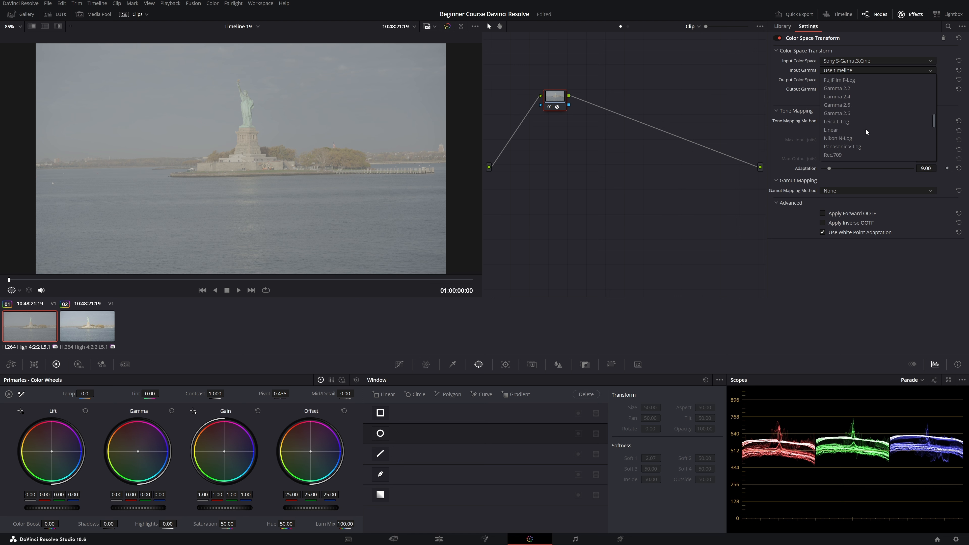
scroll(851, 119, down, 3)
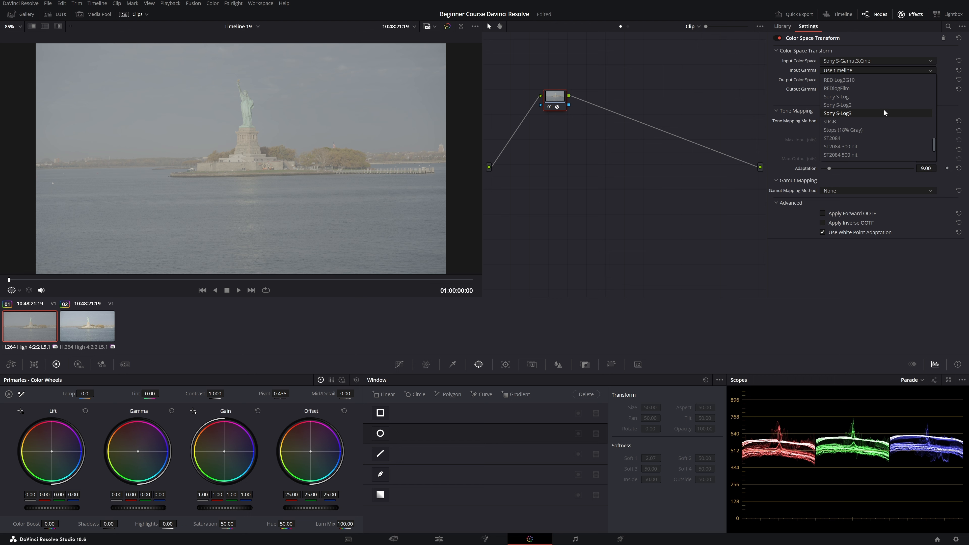
click(845, 113)
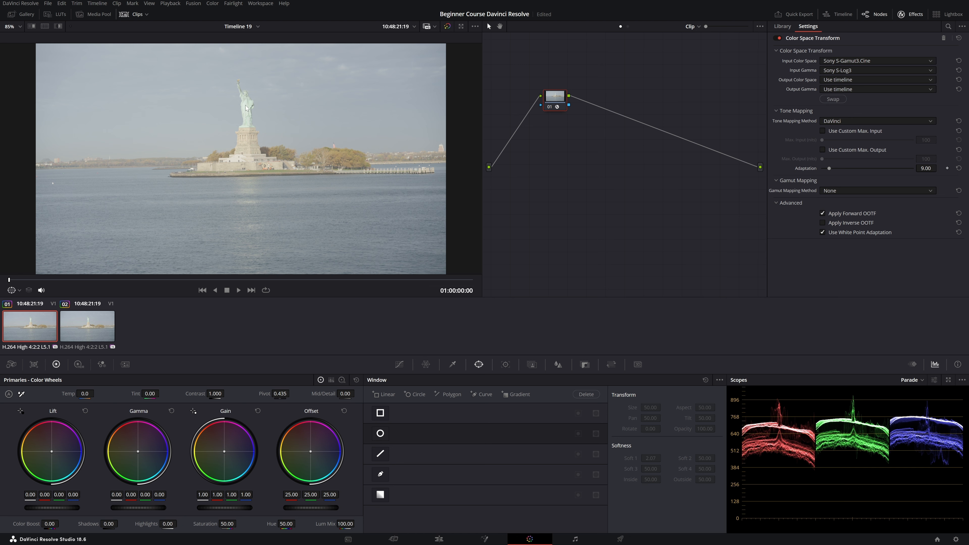
Step: Move node 01 toward the upper corner of the node graph, add a serial node after it, and place the new node below
drag(555, 96, 519, 72)
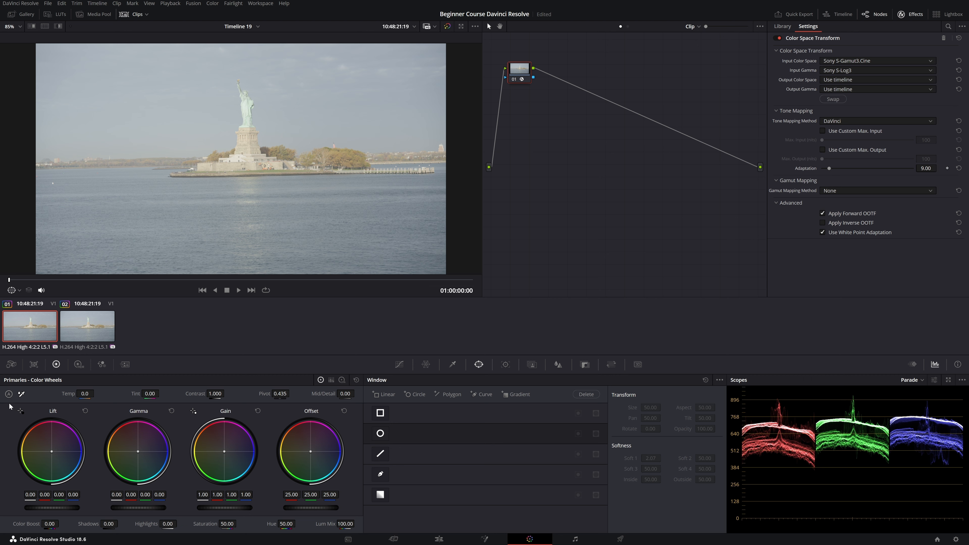
right_click(520, 69)
mouse_move(565, 105)
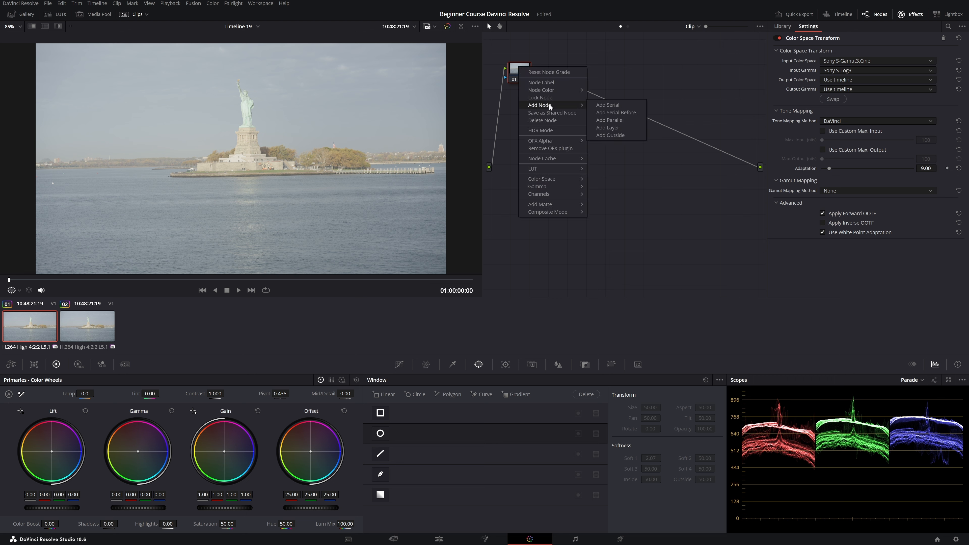
click(608, 105)
drag(562, 78, 549, 143)
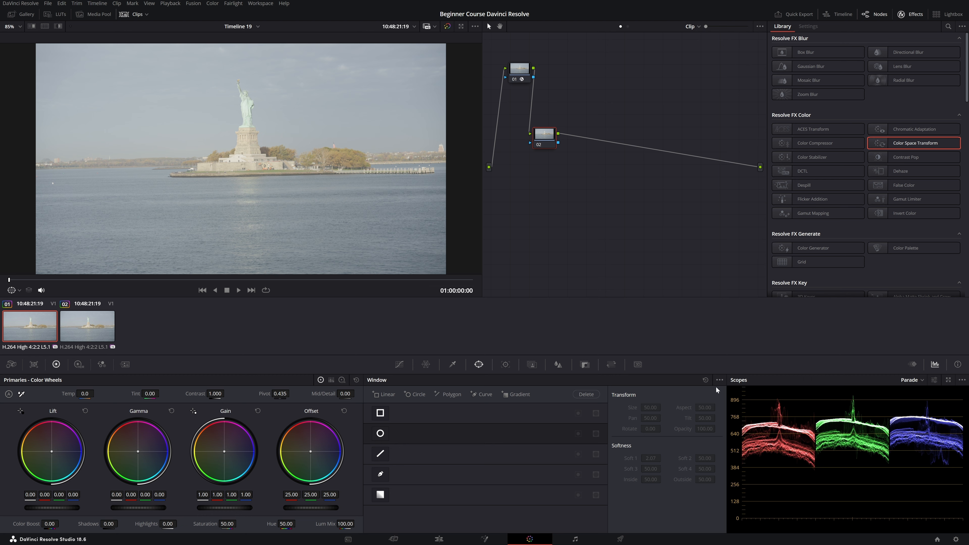
Step: Switch the scopes from Parade to Waveform, compare with Histogram, and finish on Waveform
click(911, 381)
click(920, 401)
click(912, 381)
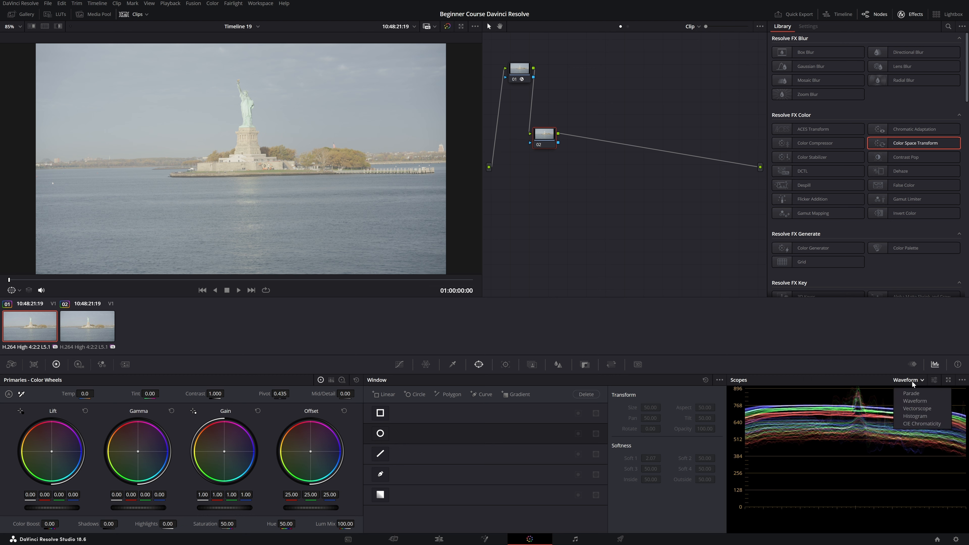
click(909, 407)
click(908, 381)
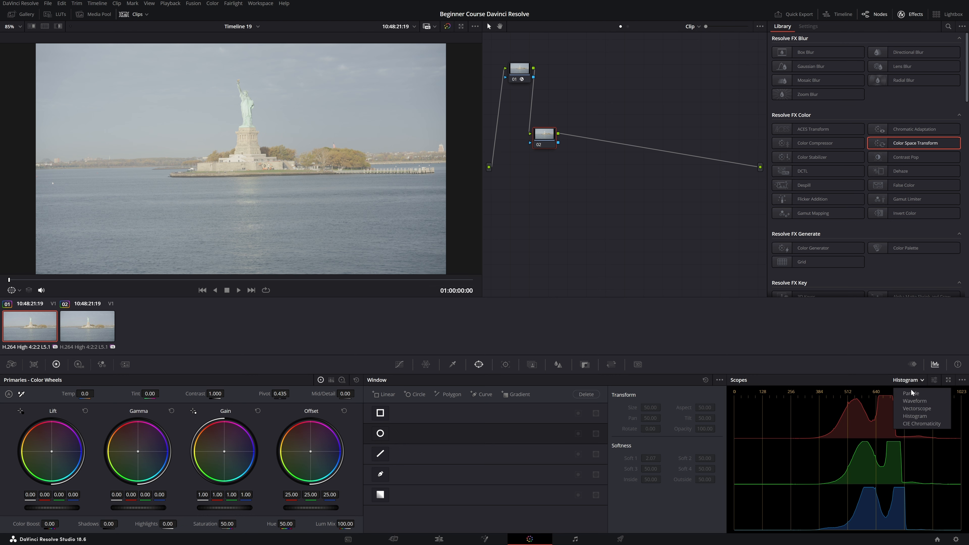
click(911, 401)
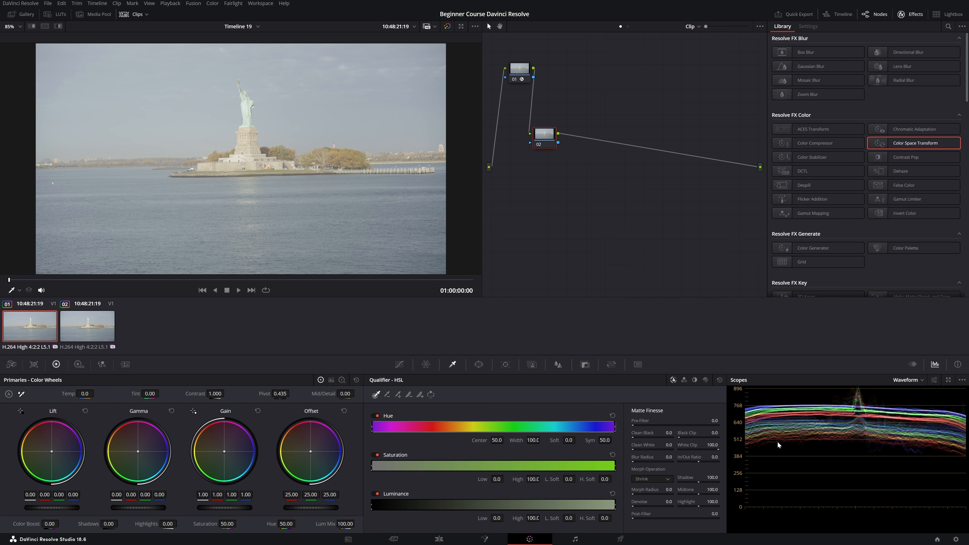
Step: Nudge node 02 clear of node 01, switch its primaries to Log Wheels, and try Offset at 10.65 and 39.10 before settling on 16.65
drag(542, 141, 554, 133)
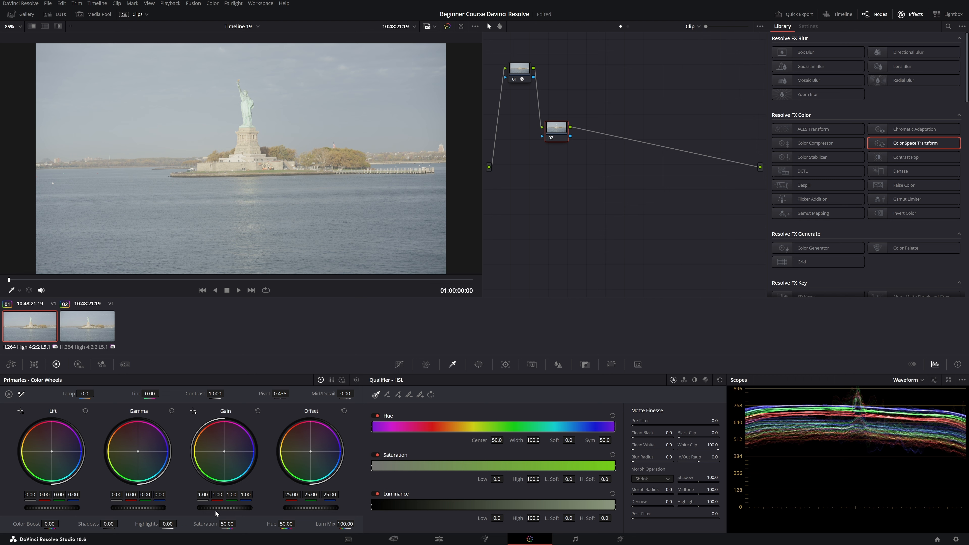
mouse_move(225, 508)
mouse_down()
mouse_move(192, 507)
mouse_move(224, 507)
mouse_up()
click(340, 382)
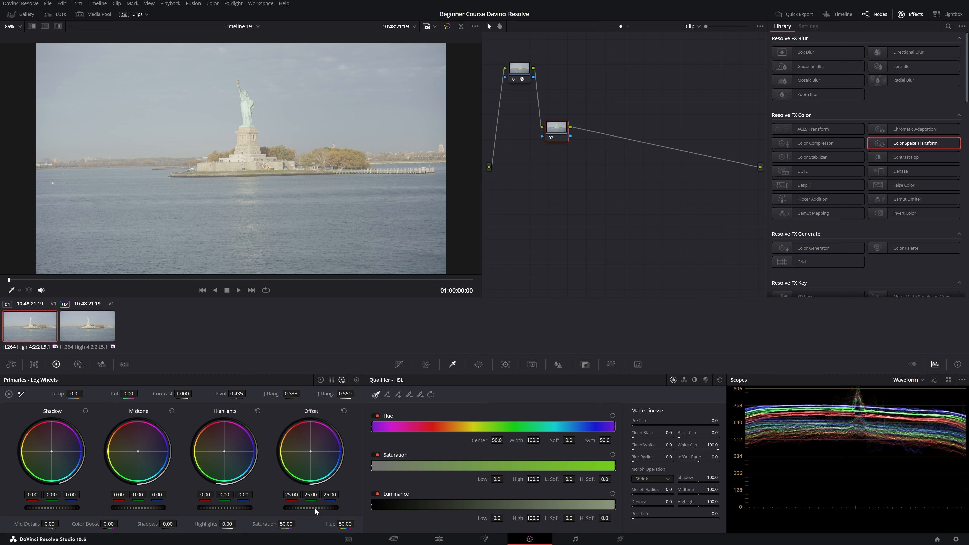
drag(311, 508, 265, 508)
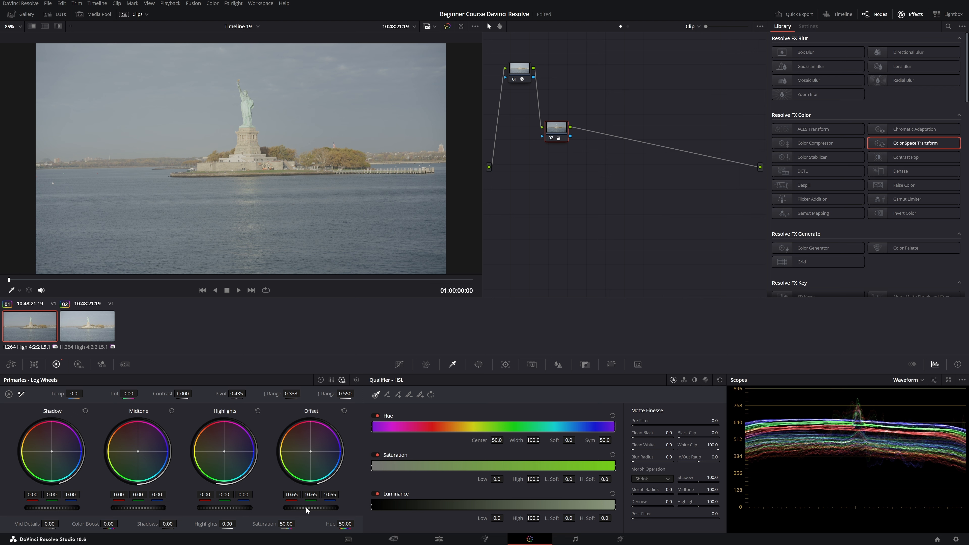
drag(311, 507, 338, 508)
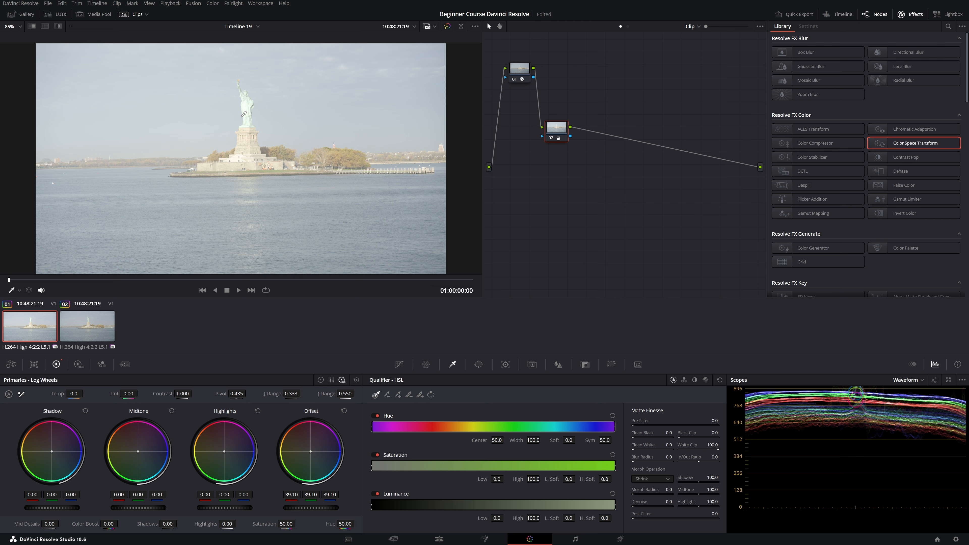
drag(311, 507, 288, 507)
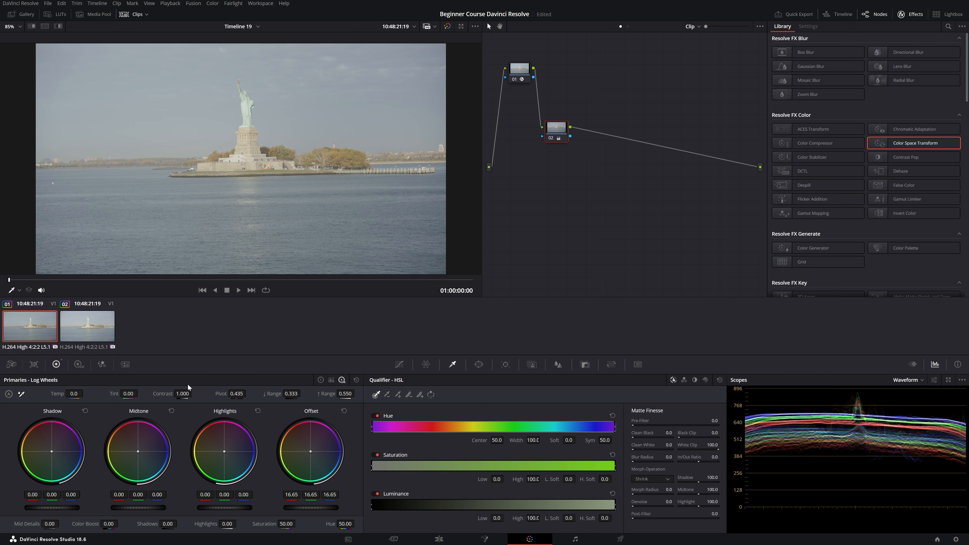
Step: Raise node 02's Contrast to 1.462 and lower its Offset to 0.85
drag(183, 394, 196, 393)
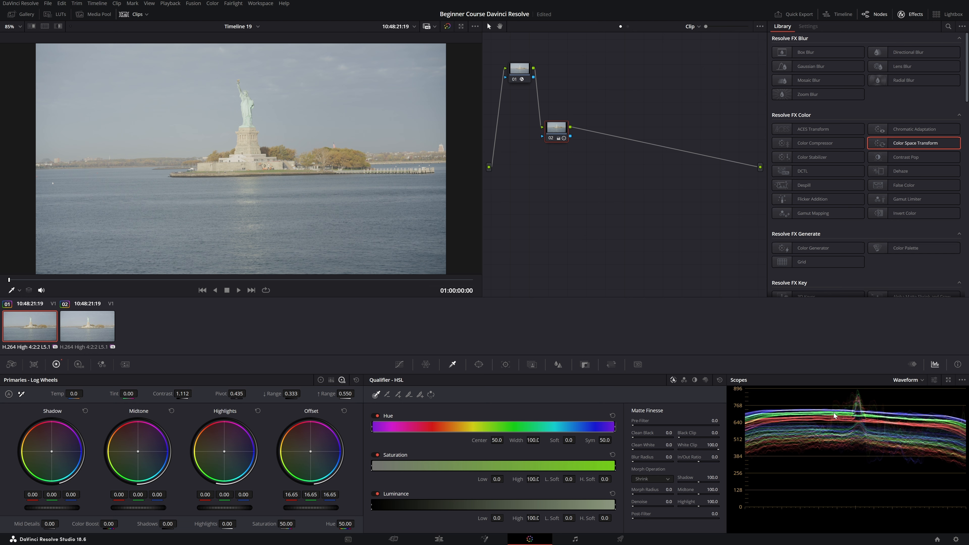
drag(179, 393, 194, 393)
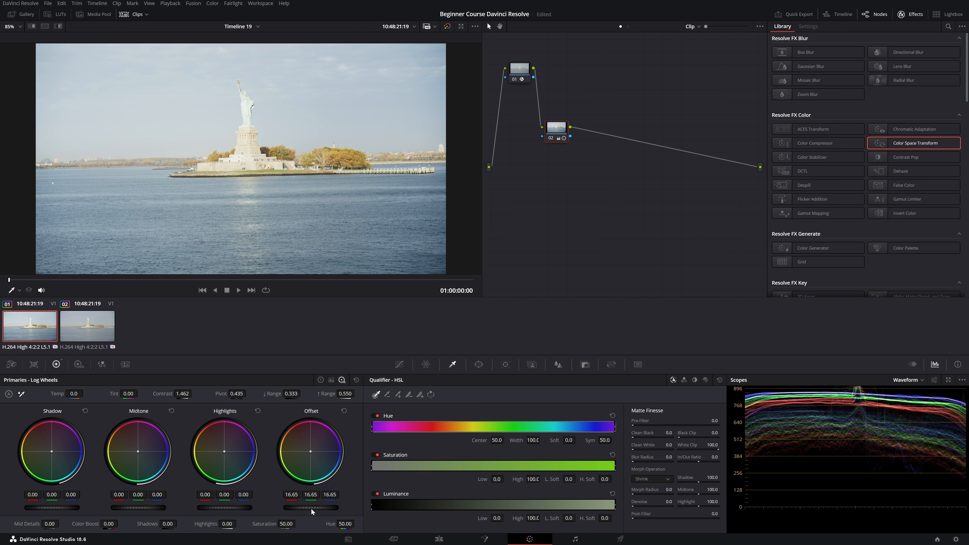
drag(318, 505, 250, 506)
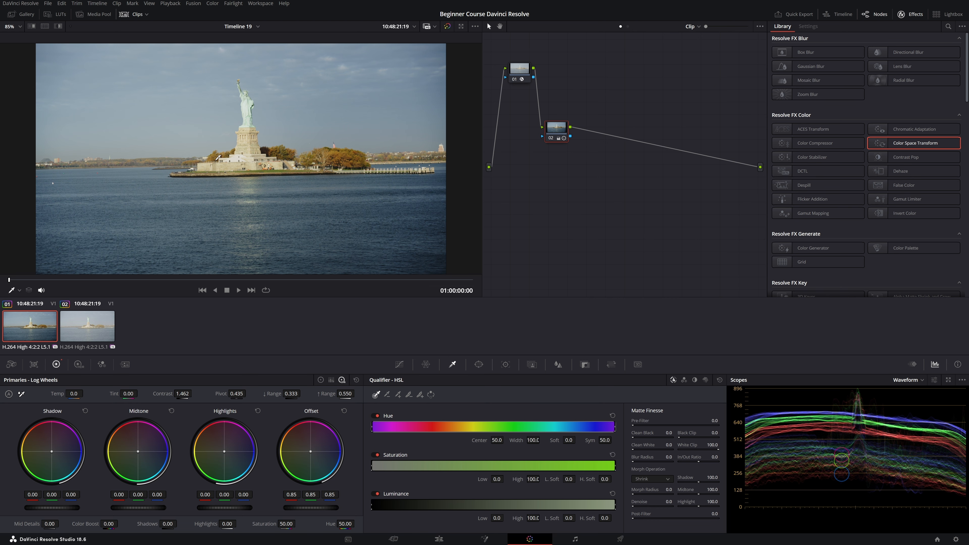
Step: Try the Midtone log wheel at -0.07 and 0.23 on node 02 and reset it
scroll(217, 157, up, 3)
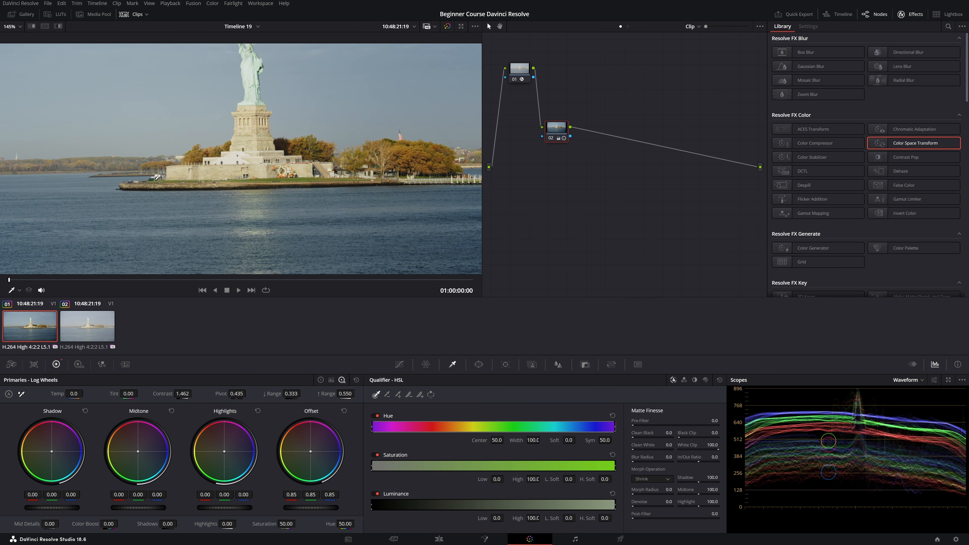
drag(245, 55, 224, 108)
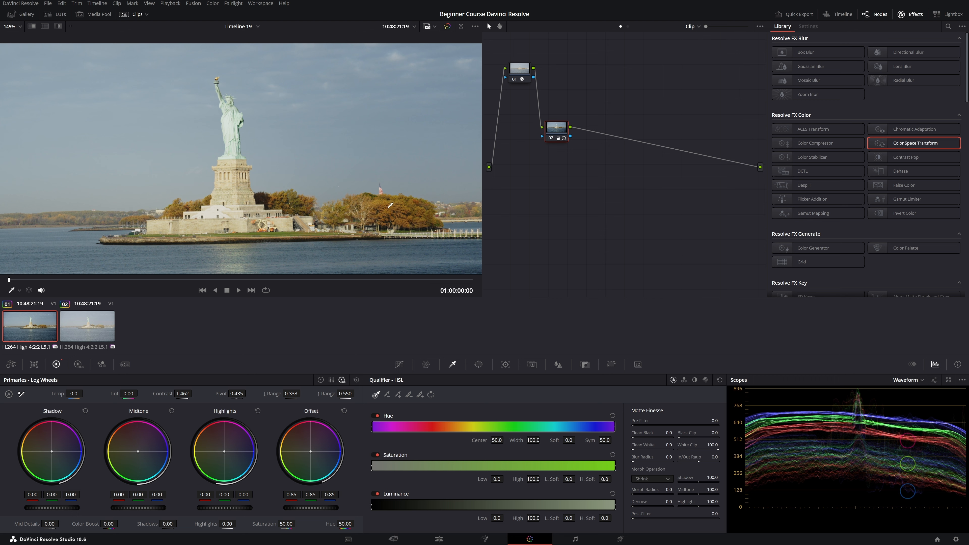
scroll(389, 208, down, 3)
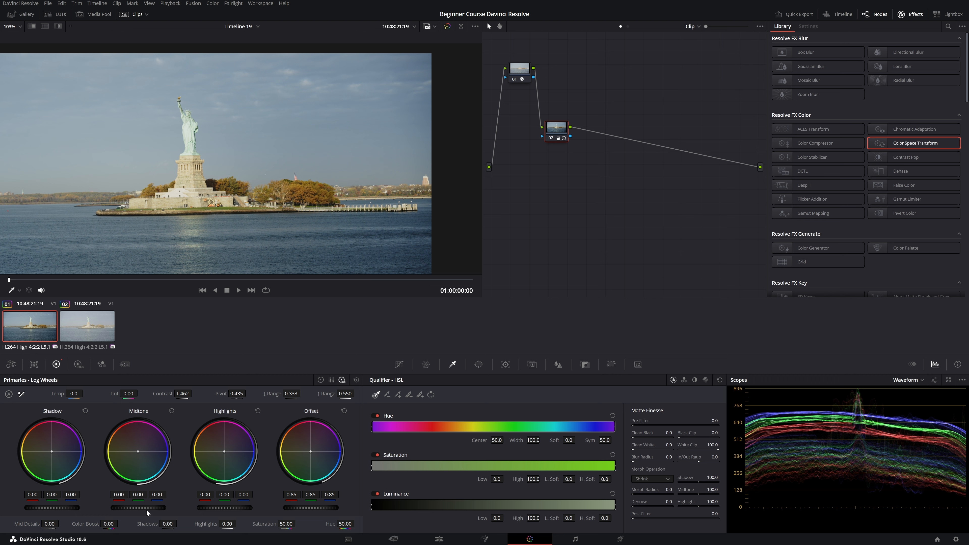
drag(146, 508, 134, 508)
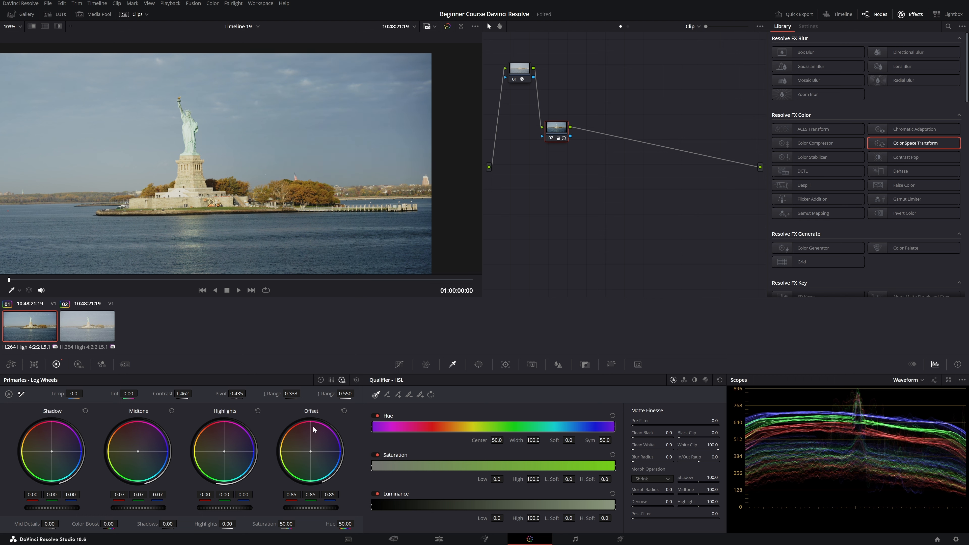
drag(149, 507, 191, 507)
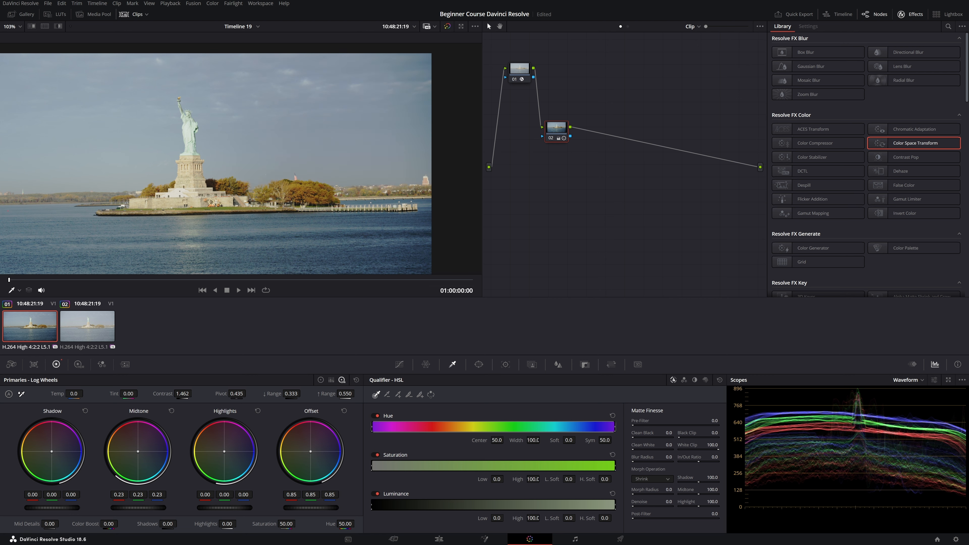
click(171, 412)
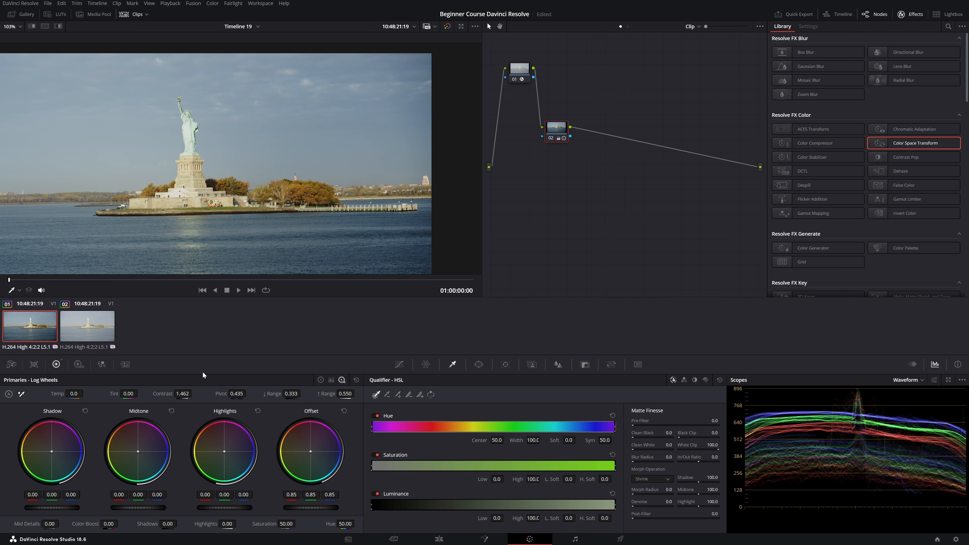
Step: Inspect the dark trees beside the statue's pedestal up close and set node 02's Shadow log wheel to -0.04
scroll(246, 109, down, 2)
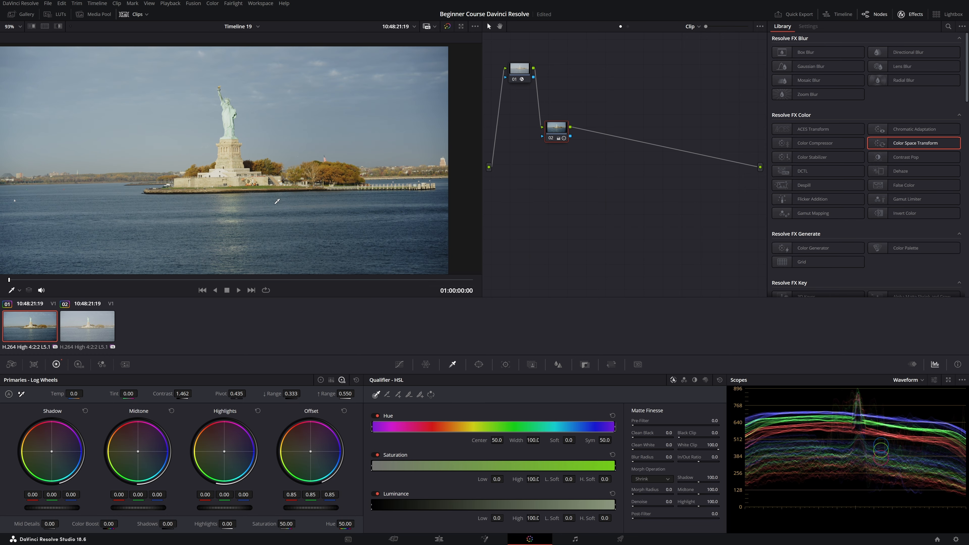
scroll(233, 166, up, 5)
scroll(259, 172, up, 3)
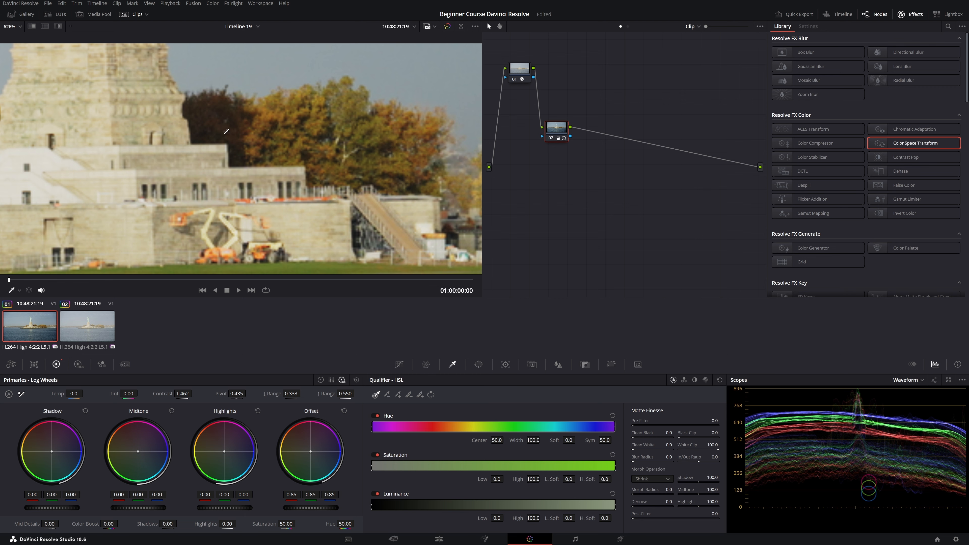
scroll(248, 160, down, 5)
scroll(249, 159, down, 4)
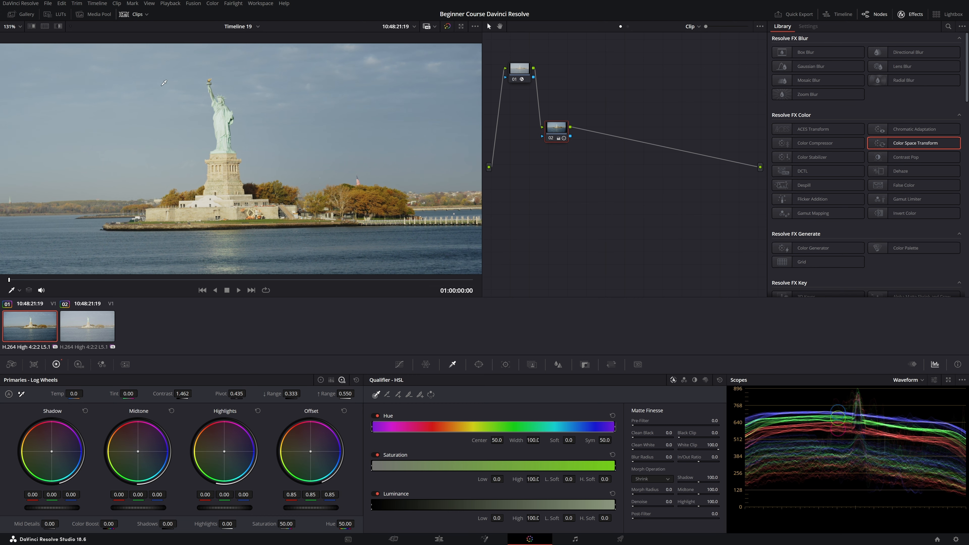
scroll(190, 154, down, 2)
scroll(191, 155, down, 2)
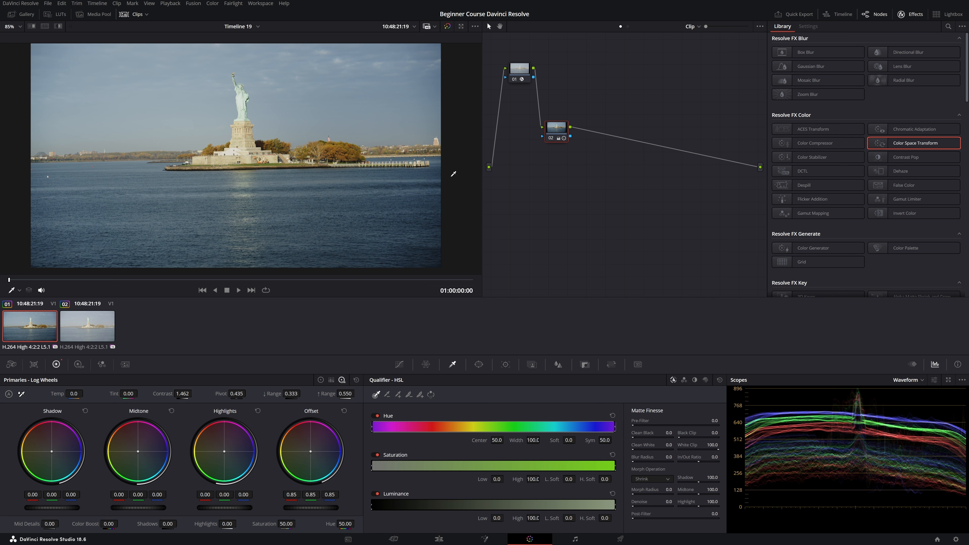
scroll(454, 175, down, 2)
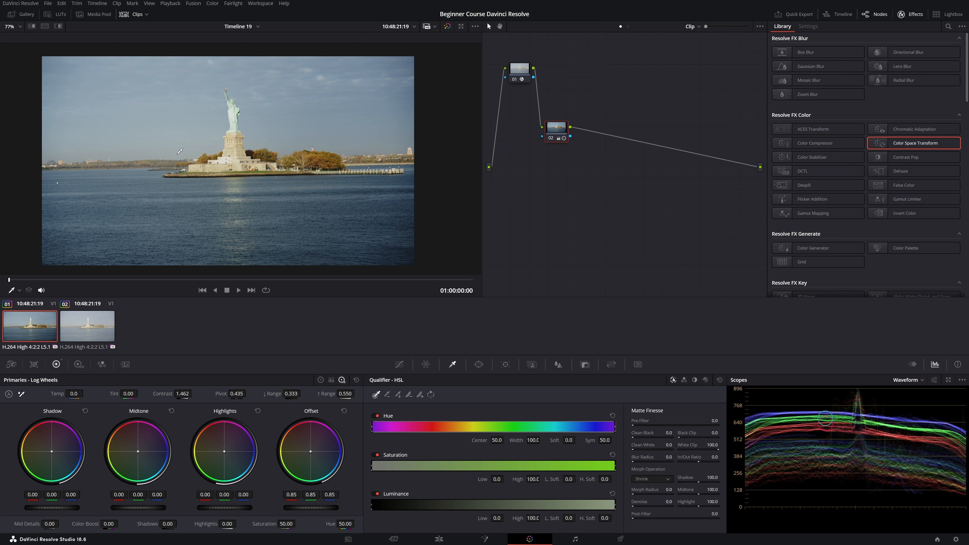
mouse_move(59, 508)
mouse_down()
mouse_move(40, 508)
mouse_move(49, 508)
mouse_up()
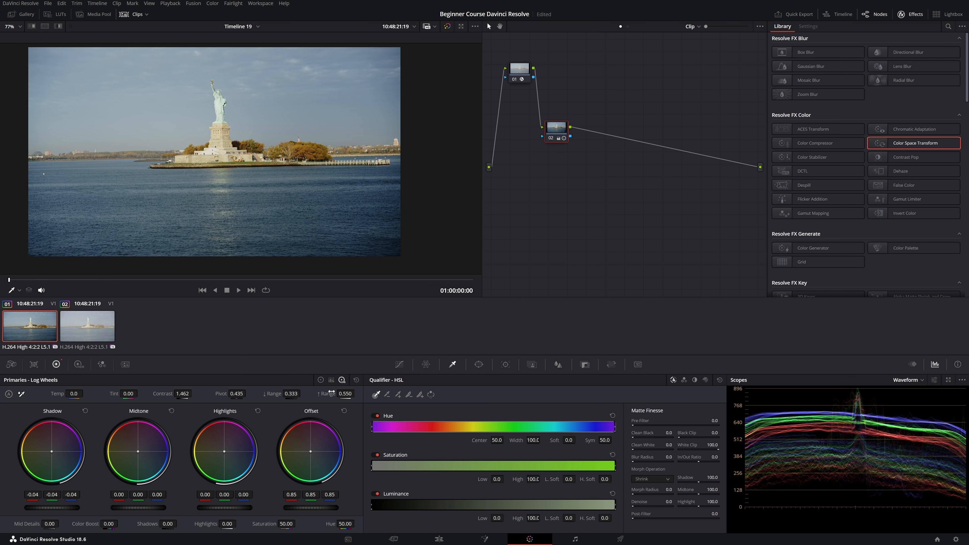
Step: Return the primaries to Color Wheels, try Gamma at -0.03 on node 02, and reset Gamma
click(320, 380)
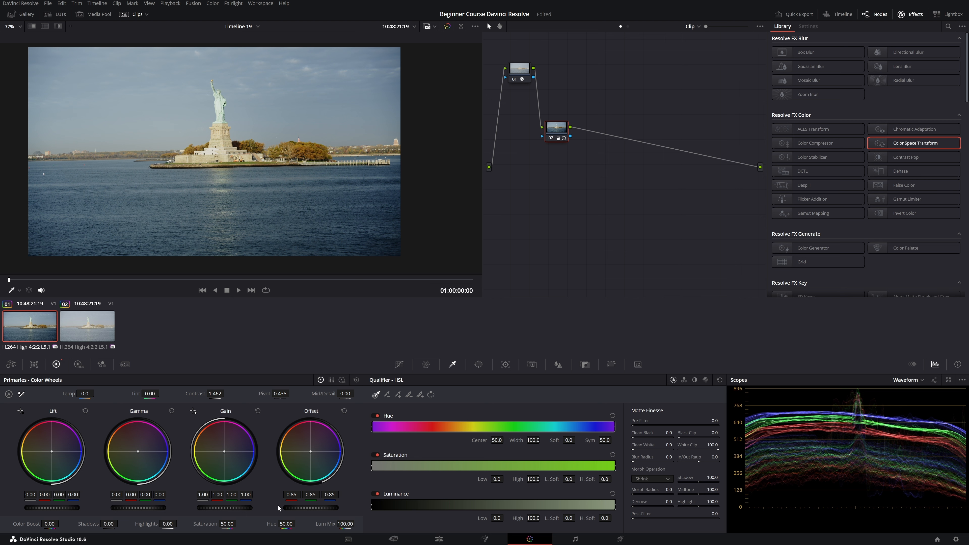
drag(149, 507, 140, 507)
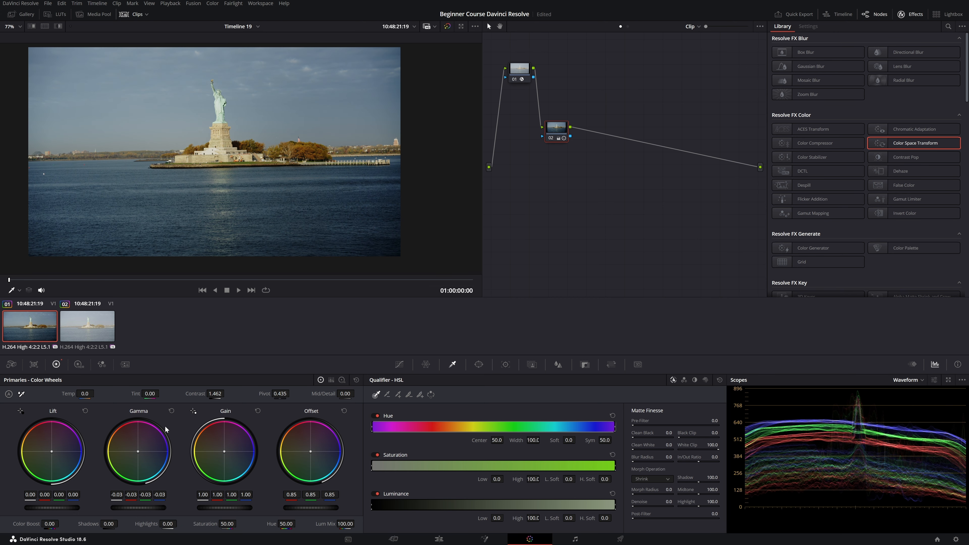
click(171, 411)
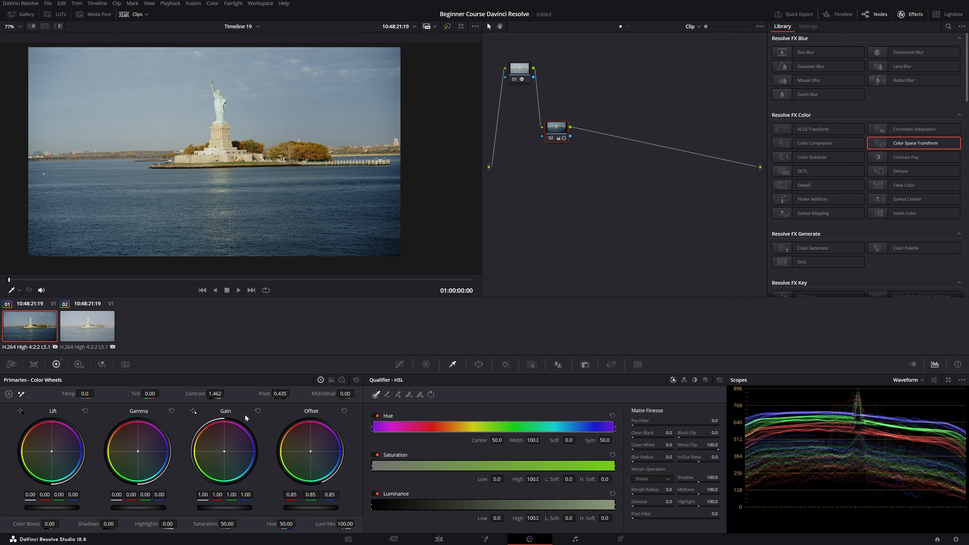
Step: Show the Log Wheels for node 02, try Midtone at -0.30, and reset Midtone
click(342, 380)
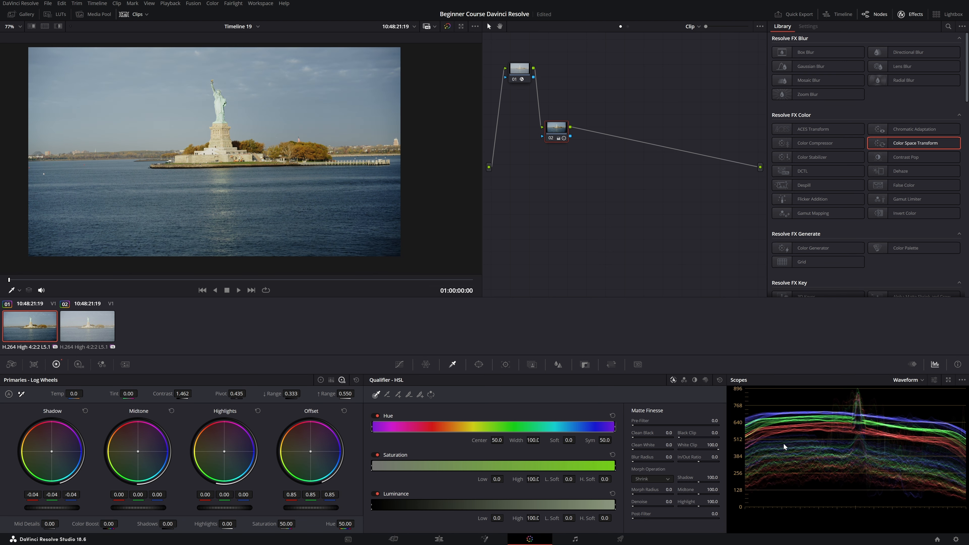
drag(159, 506, 131, 507)
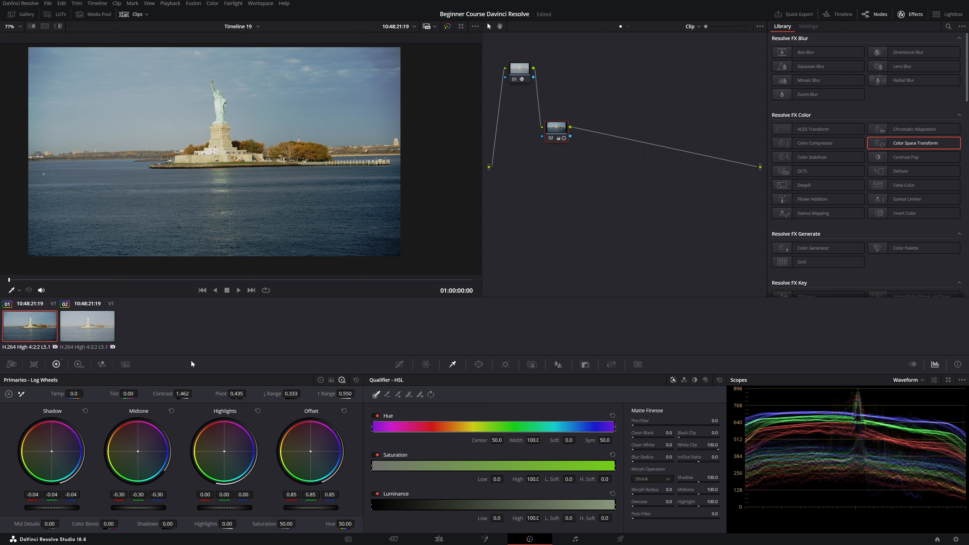
click(170, 411)
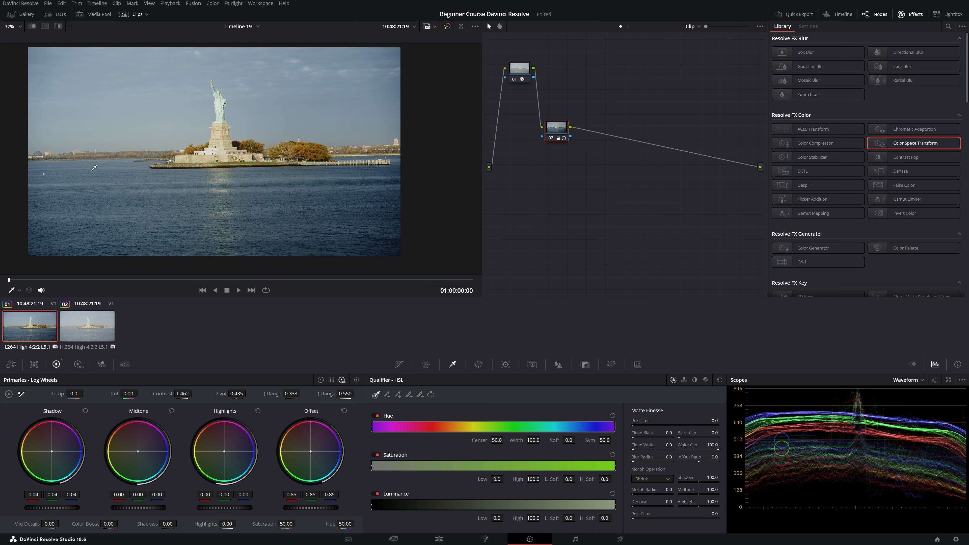
Step: Set node 02's Highlights log wheel to -0.20, Contrast to 1.528 and Offset to -5.25
scroll(186, 153, down, 1)
drag(214, 139, 207, 147)
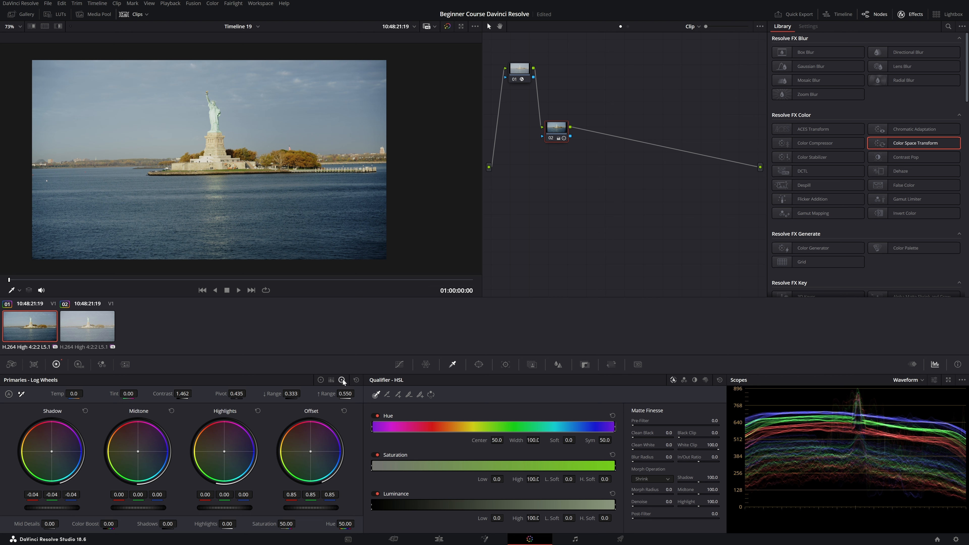
drag(225, 508, 210, 507)
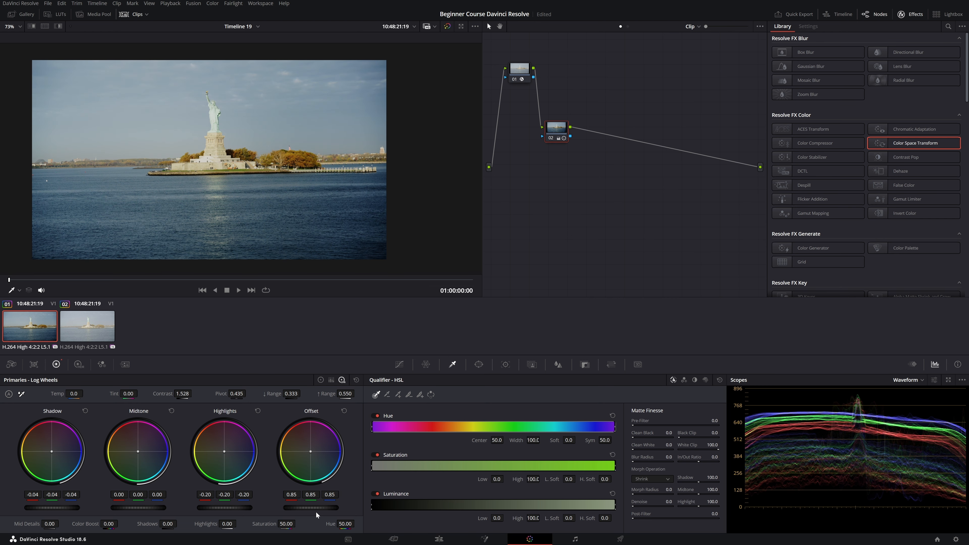
drag(311, 508, 267, 494)
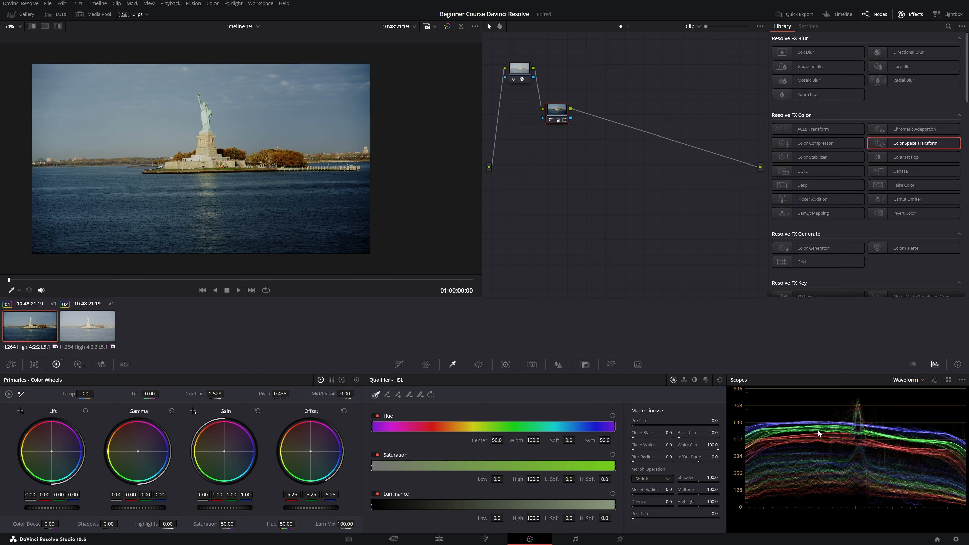
Step: Try cool and warm Temp values of -700 and 530 with Tint at 19.50 on node 02, and reset both
drag(85, 394, 58, 393)
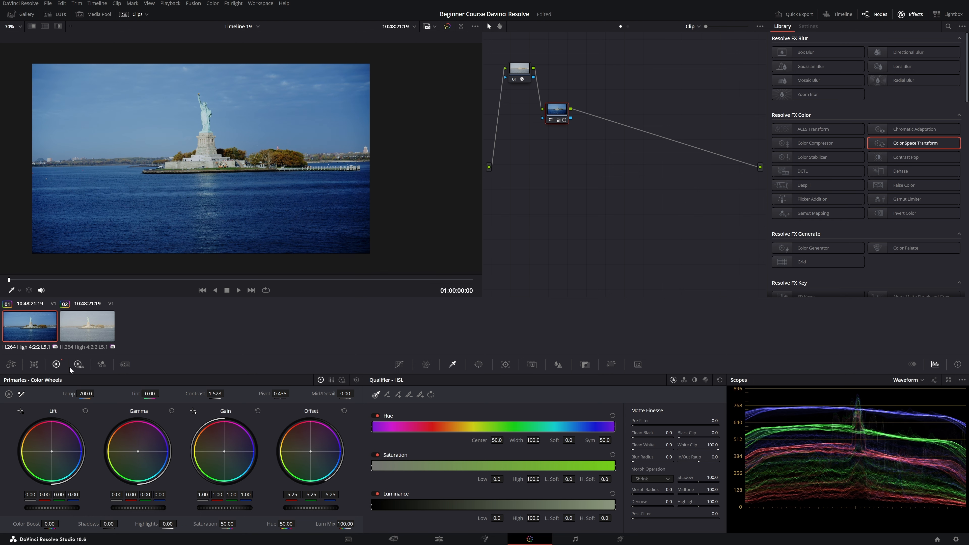
double_click(67, 393)
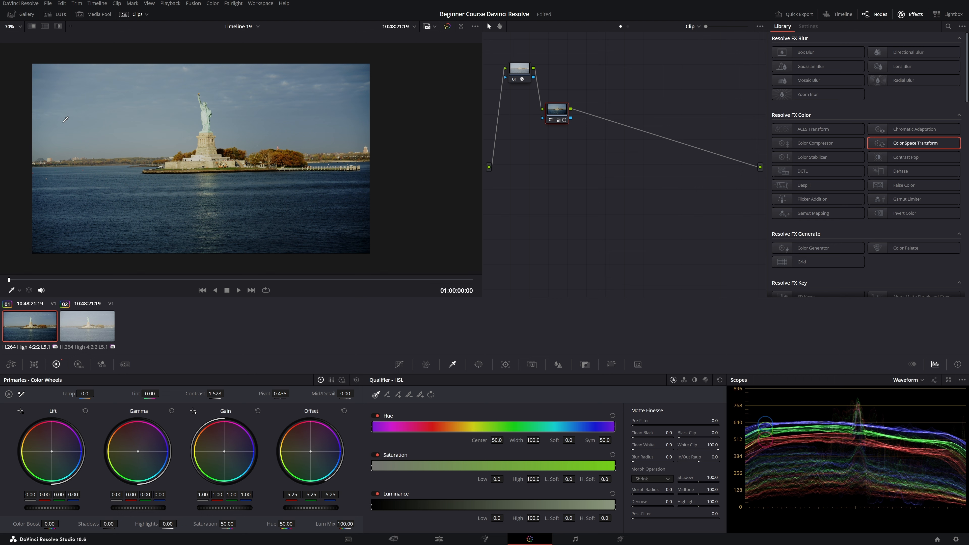
mouse_move(92, 393)
mouse_down()
mouse_move(105, 394)
mouse_move(97, 392)
mouse_up()
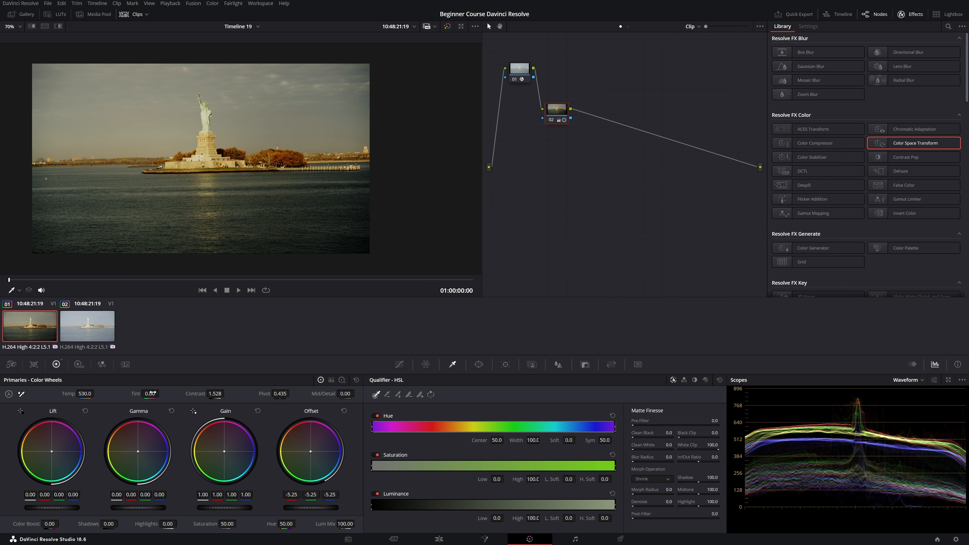
drag(150, 393, 161, 393)
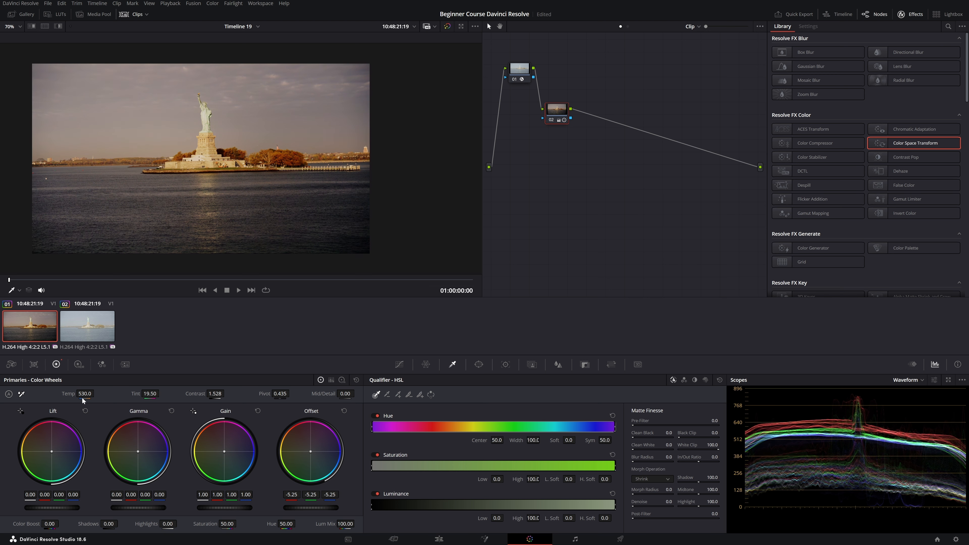
drag(83, 395, 65, 395)
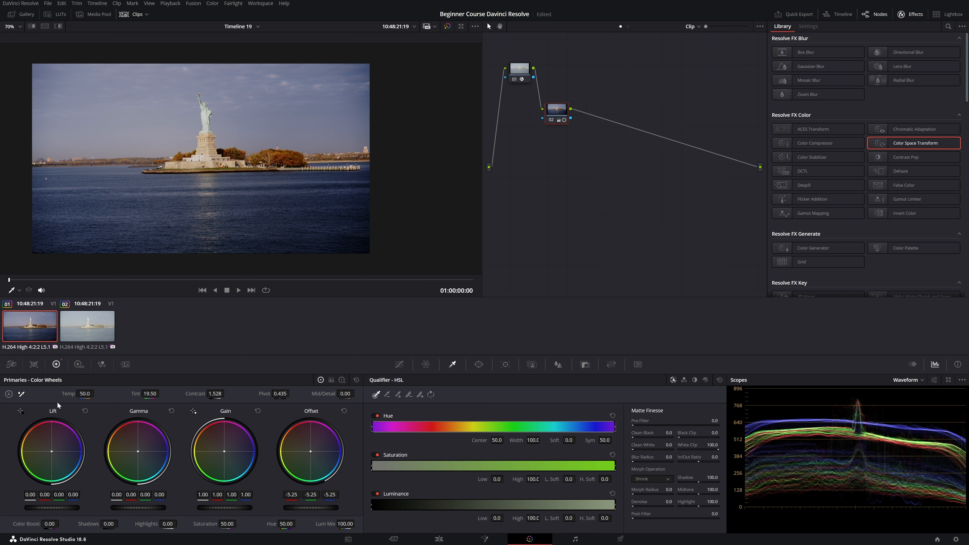
double_click(67, 394)
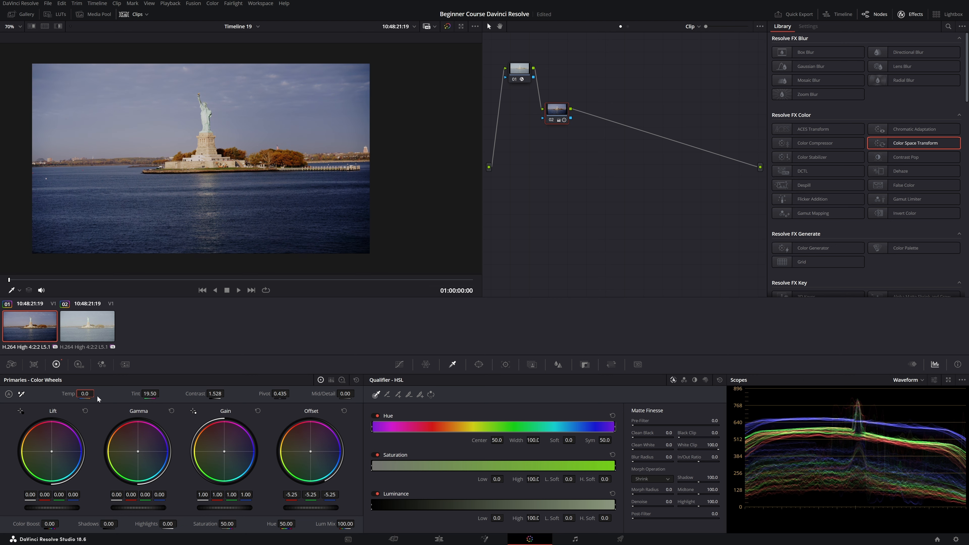
double_click(136, 393)
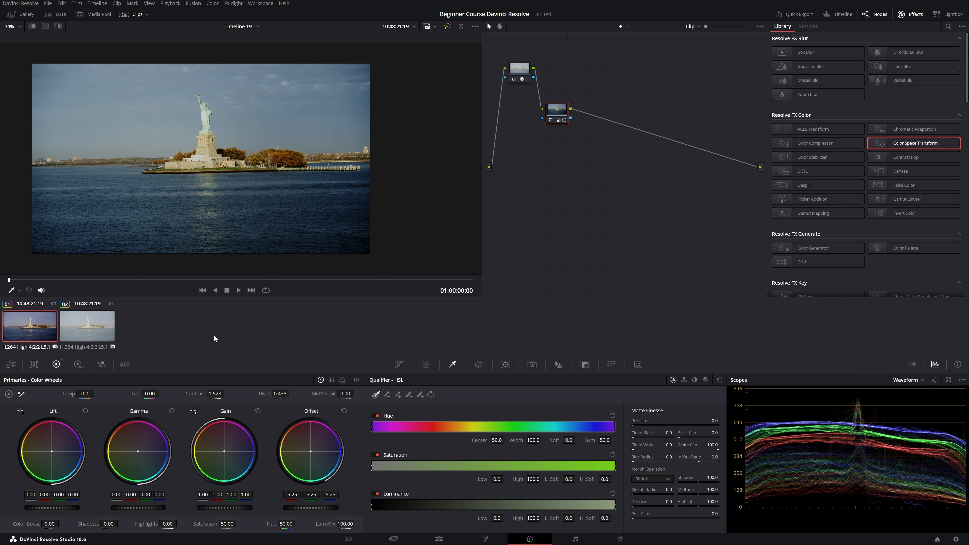
Step: White balance node 02 by sampling the pale stone of the statue's pedestal with the white balance picker
click(21, 395)
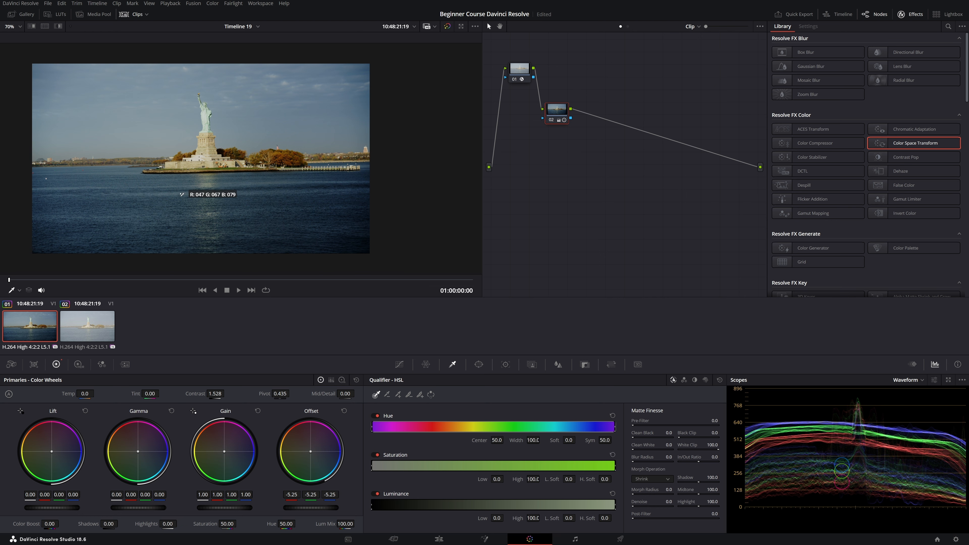
scroll(182, 194, up, 6)
drag(269, 197, 269, 204)
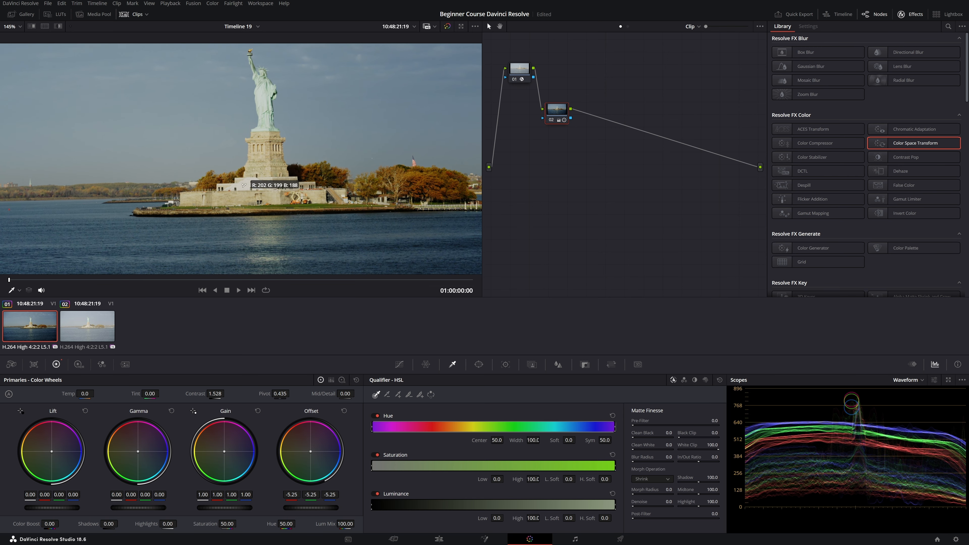
click(244, 184)
scroll(240, 172, down, 5)
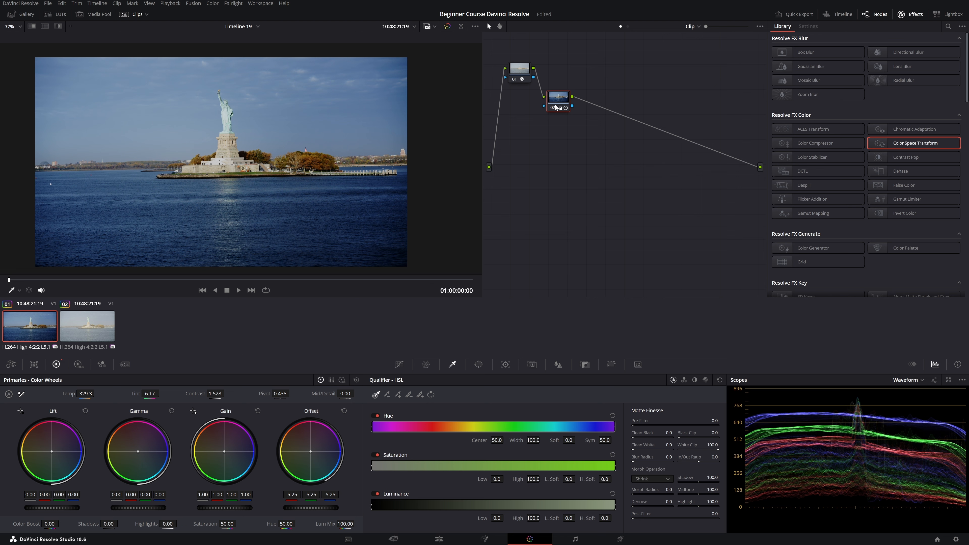
Step: Add a serial node after node 02 and place it close beside node 02
click(521, 73)
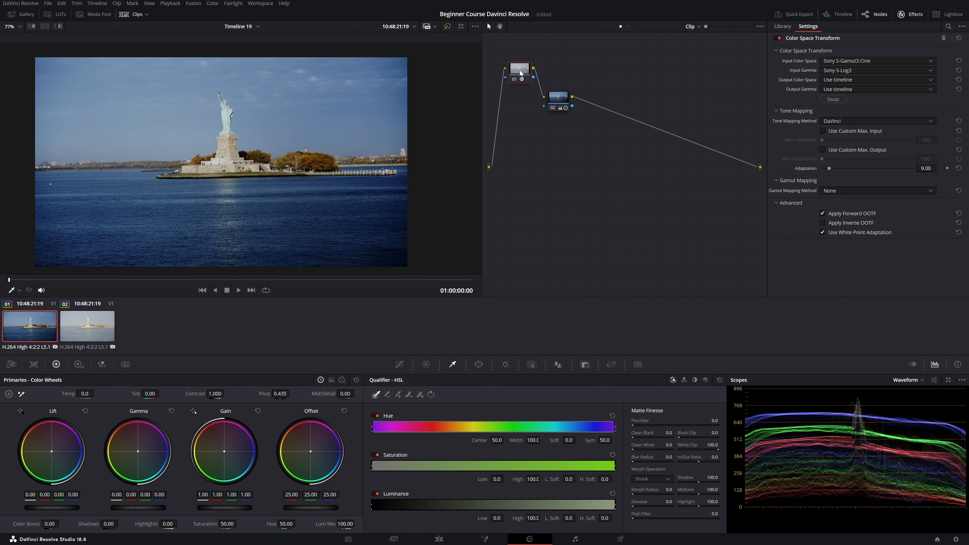
click(560, 100)
mouse_move(559, 100)
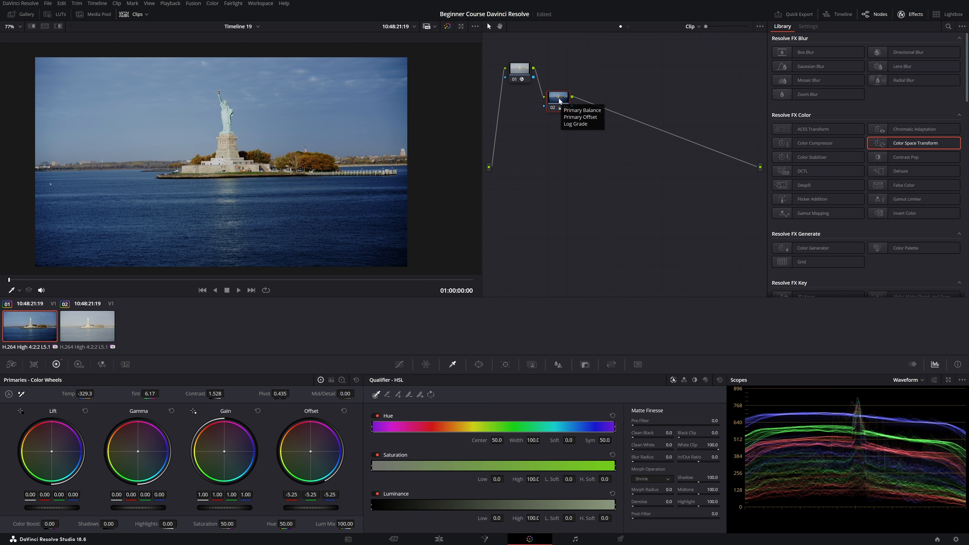
drag(557, 100, 547, 107)
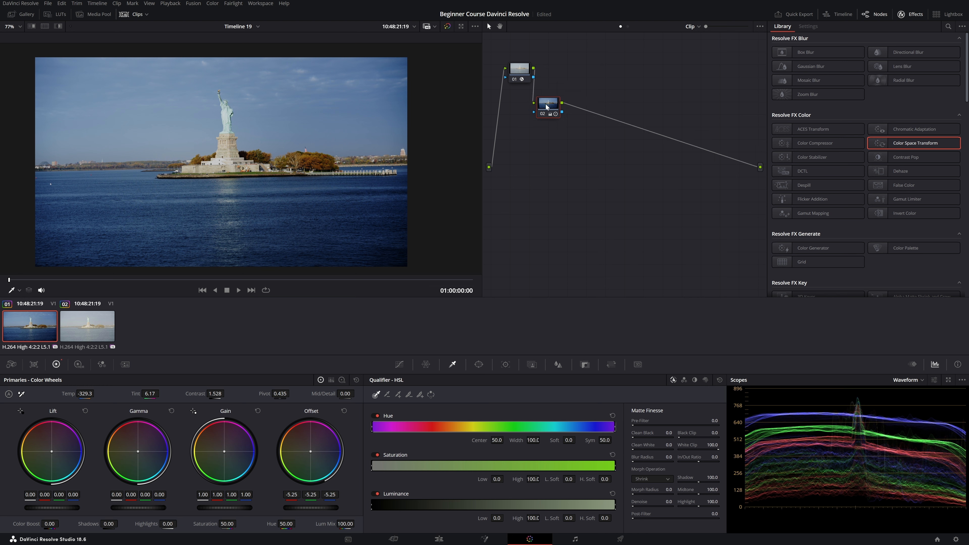
right_click(547, 107)
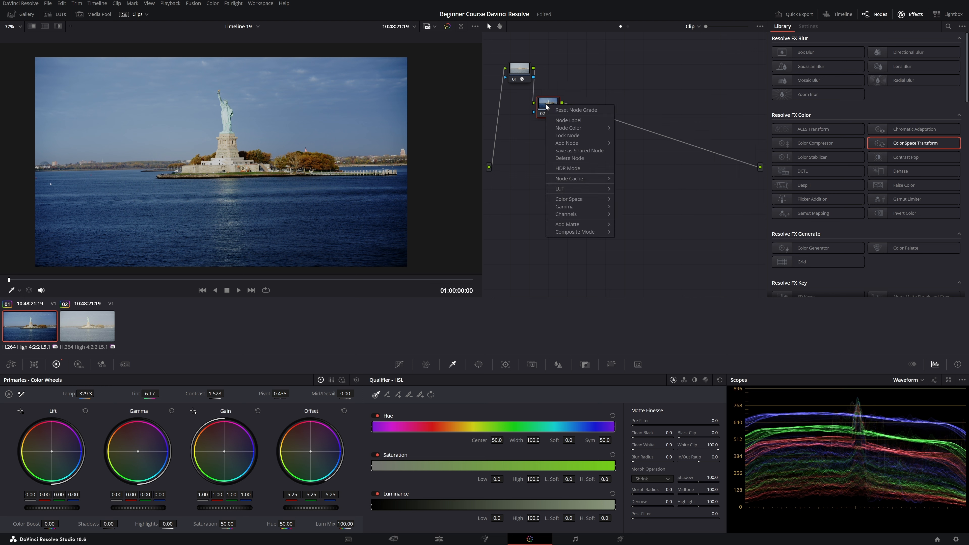
mouse_move(578, 127)
mouse_move(577, 146)
click(634, 143)
drag(636, 112, 591, 104)
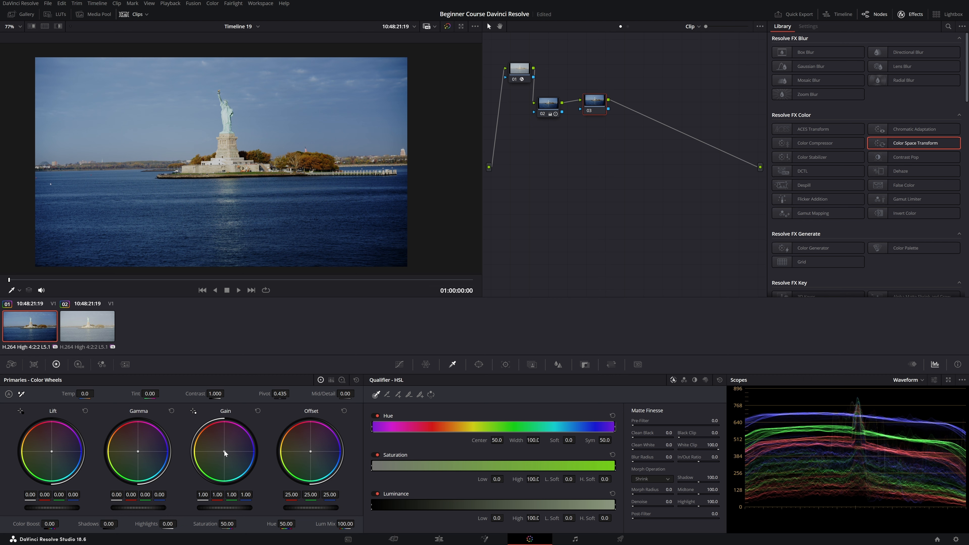
Step: On node 03, warm Gain to 1.20/0.96/0.79, cool Gamma to -0.03/0.00/0.03, and warm Offset to 25.16/25.19/17.51
drag(225, 451, 221, 448)
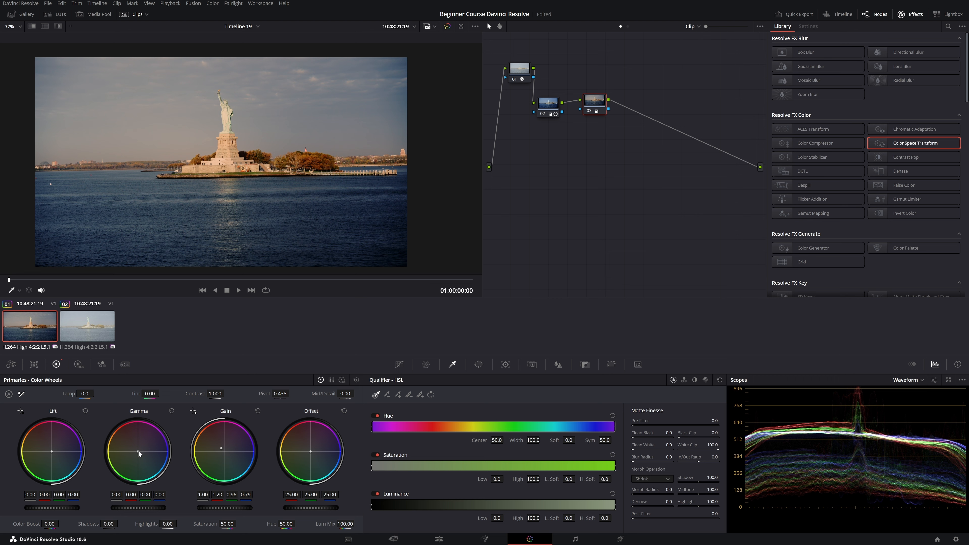
drag(138, 452, 141, 455)
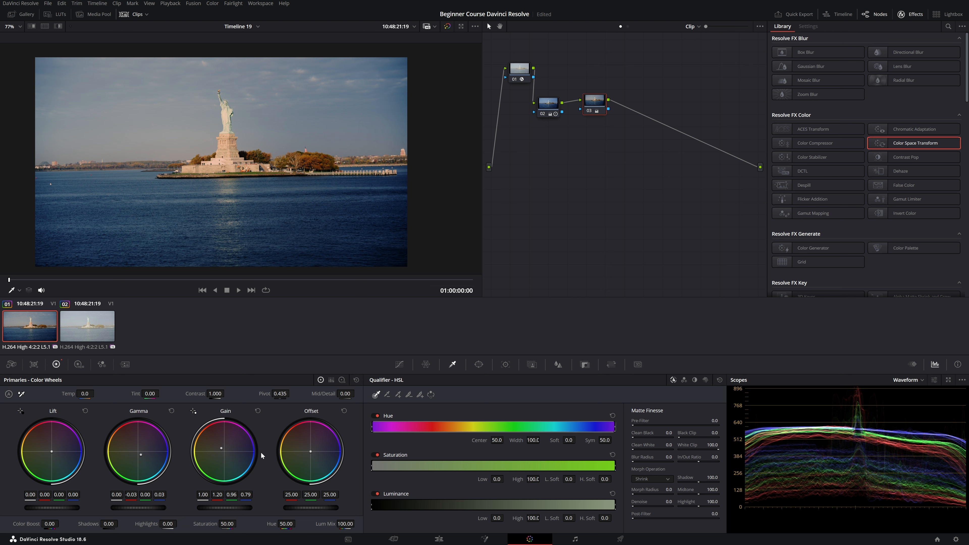
drag(311, 452, 311, 452)
scroll(222, 155, down, 1)
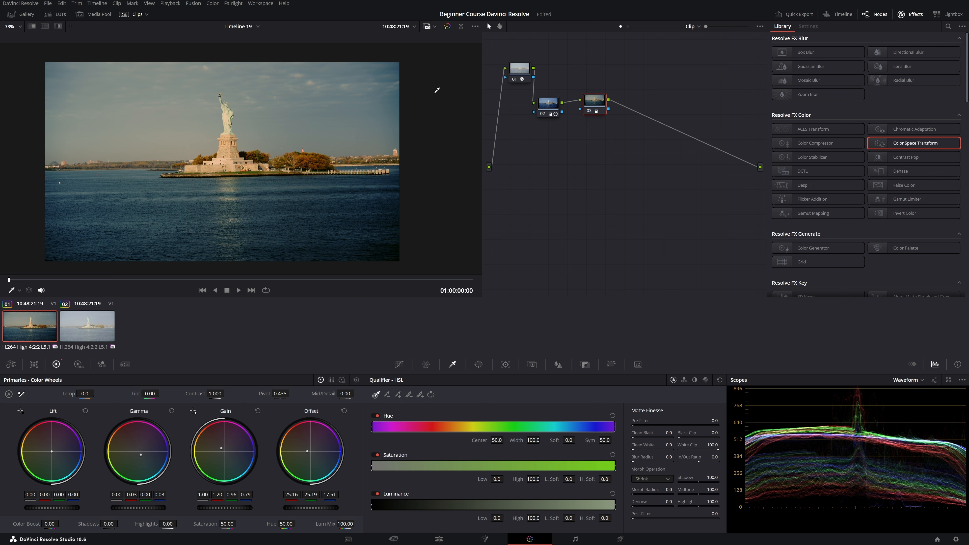
Step: Compare the ungraded and graded image by bypassing and restoring all color grades twice
click(447, 27)
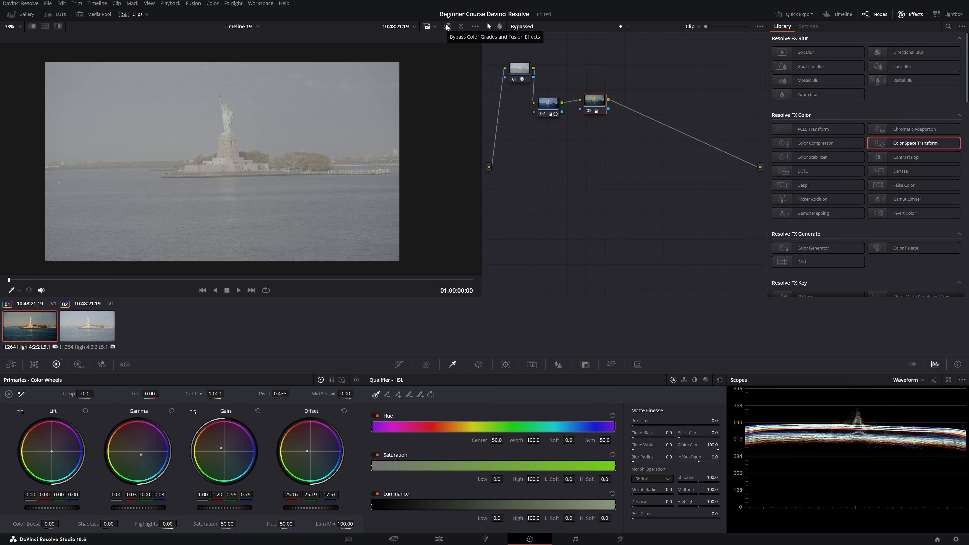
click(447, 26)
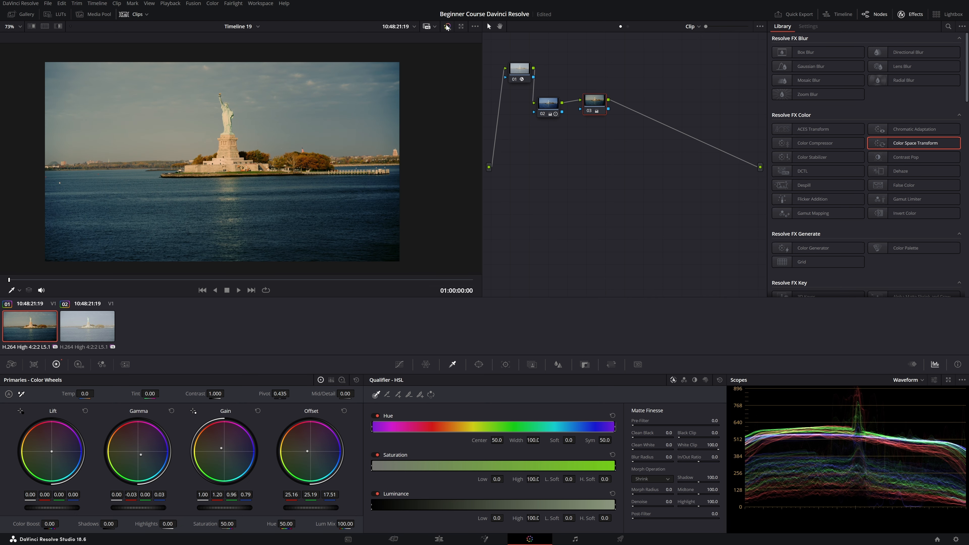
click(448, 27)
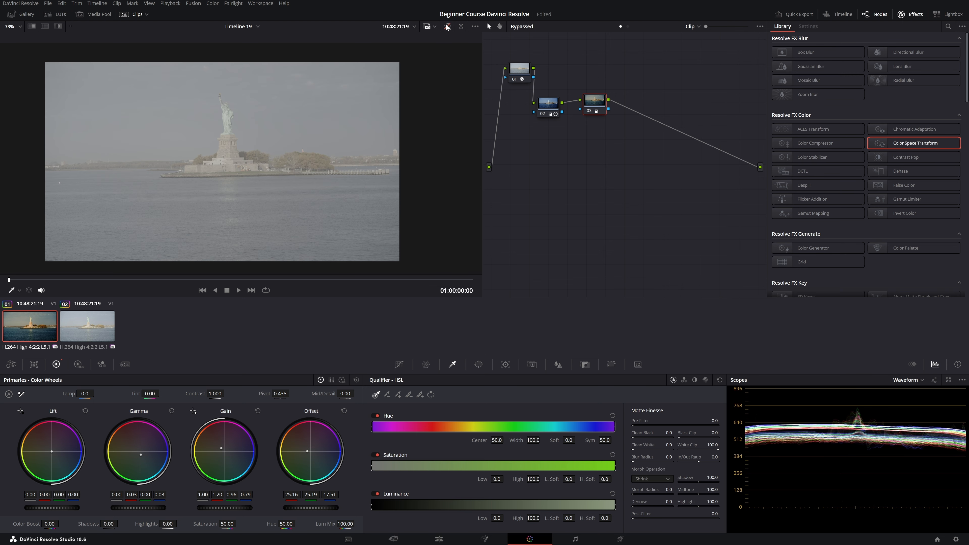
click(447, 27)
Step: Compare the image with node 03 disabled and enabled, keeping the node level with node 02
mouse_move(594, 114)
mouse_down()
mouse_move(569, 93)
mouse_move(559, 105)
mouse_move(601, 105)
mouse_move(593, 110)
mouse_up()
key(ctrl+d)
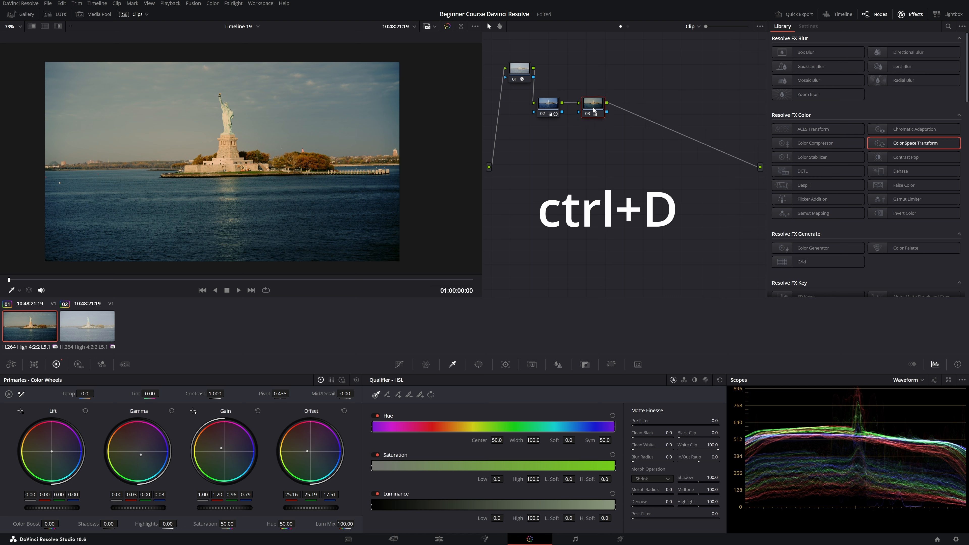
key(ctrl+d)
mouse_move(589, 103)
mouse_down()
mouse_move(593, 86)
mouse_move(580, 107)
mouse_move(593, 108)
mouse_up()
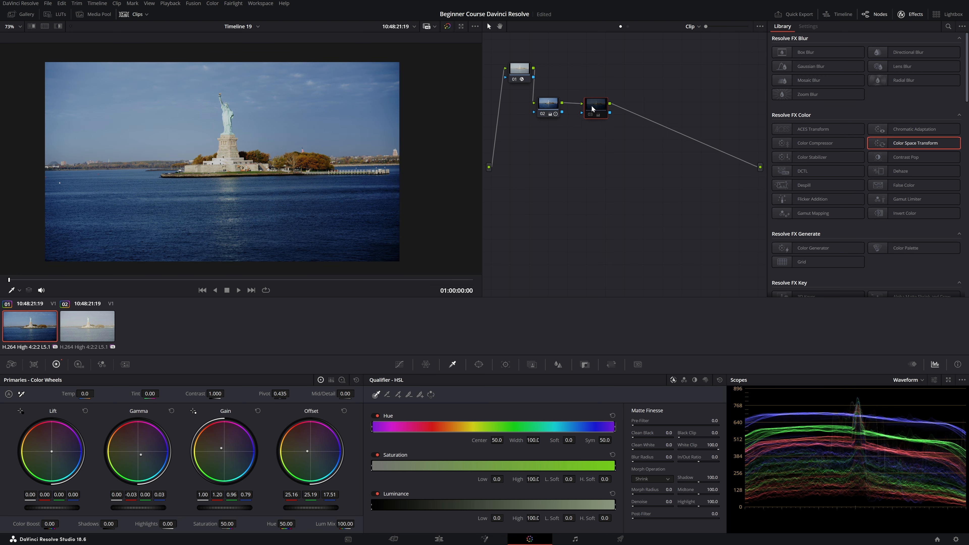
key(ctrl+d)
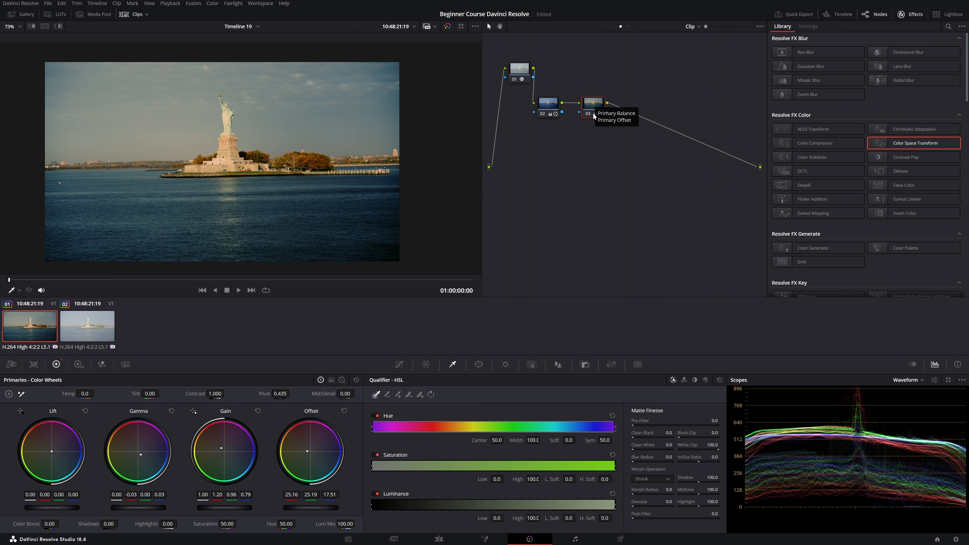
Step: Disable nodes 03, 02 and 01 one after another and shift node 01 slightly away from node 02
key(ctrl+d)
click(548, 109)
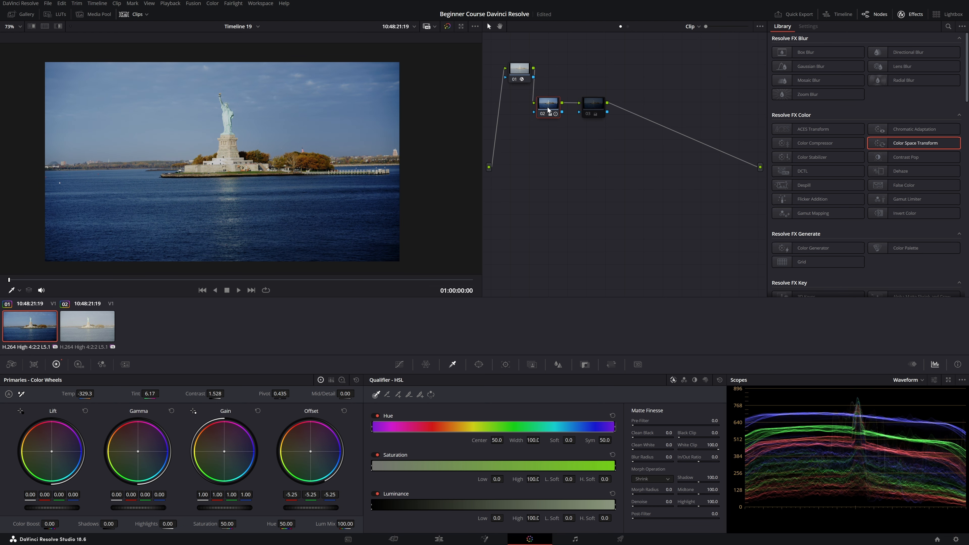
key(ctrl+d)
drag(520, 75, 513, 80)
key(ctrl+d)
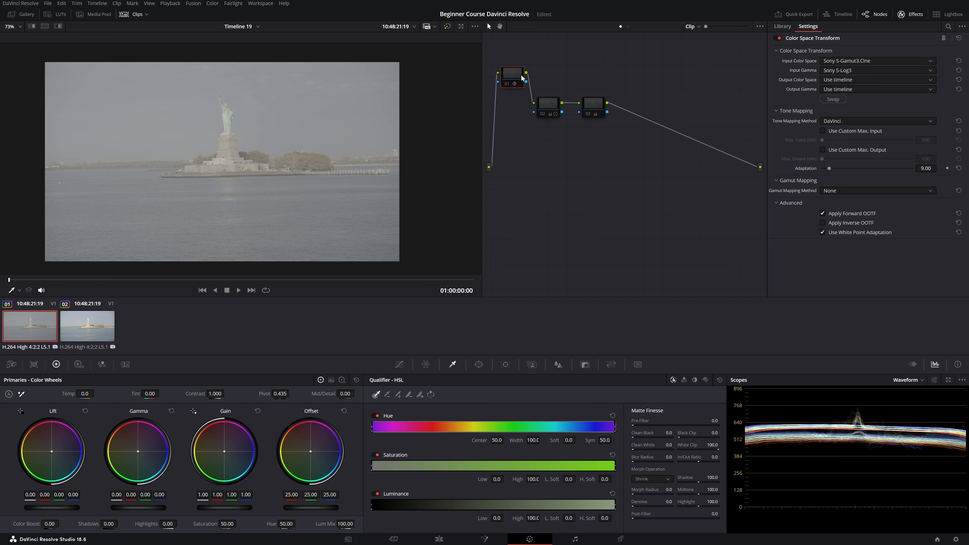
Step: Re-enable nodes 01, 02 and 03 one after another and line all three up in a row
key(ctrl+d)
click(548, 109)
drag(550, 110, 554, 81)
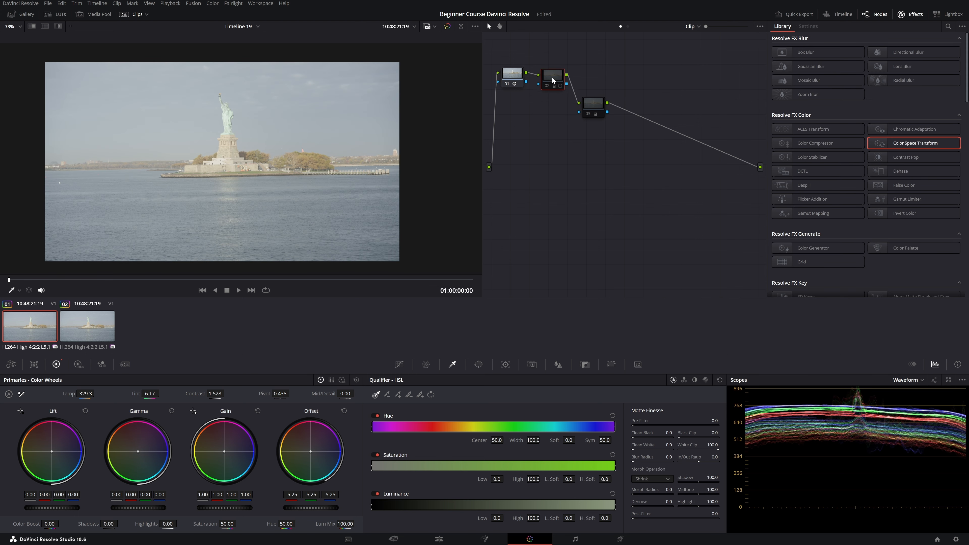
key(ctrl+d)
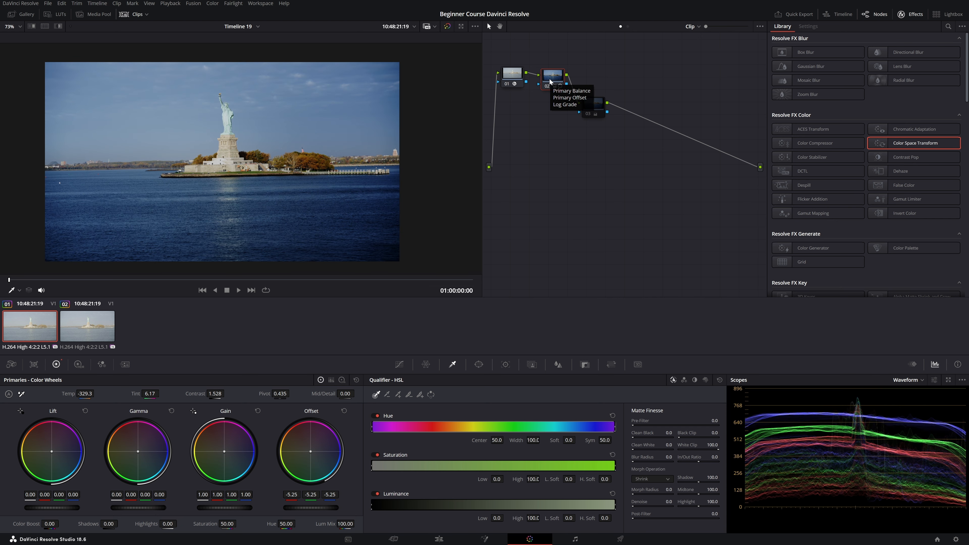
drag(594, 113, 596, 82)
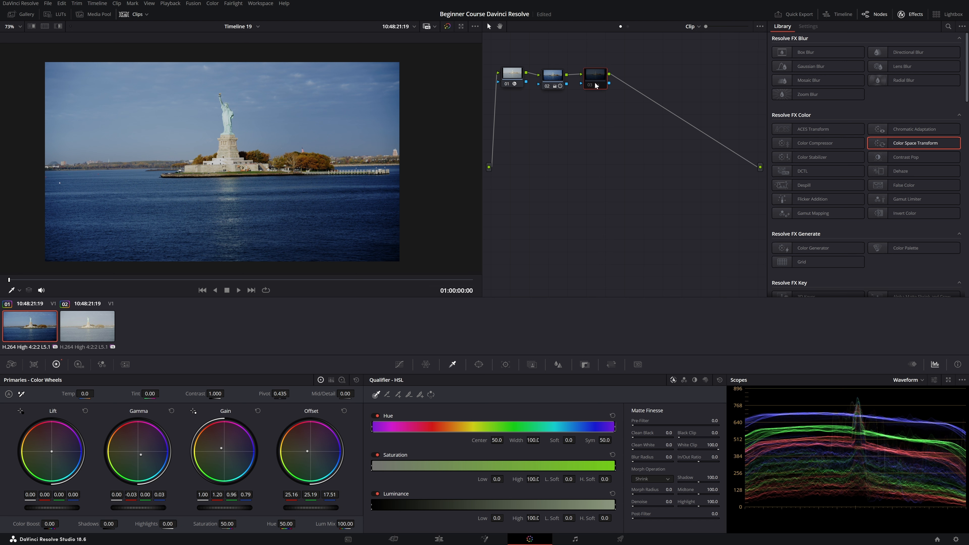
click(592, 86)
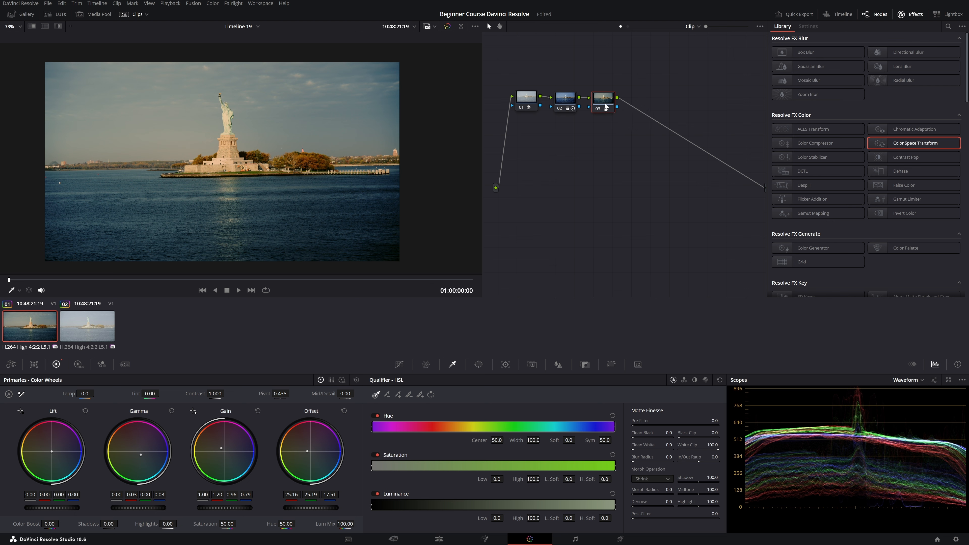
Step: Examine the graded statue and its pedestal at 300% zoom, then return the viewer to Fit
drag(631, 172, 634, 186)
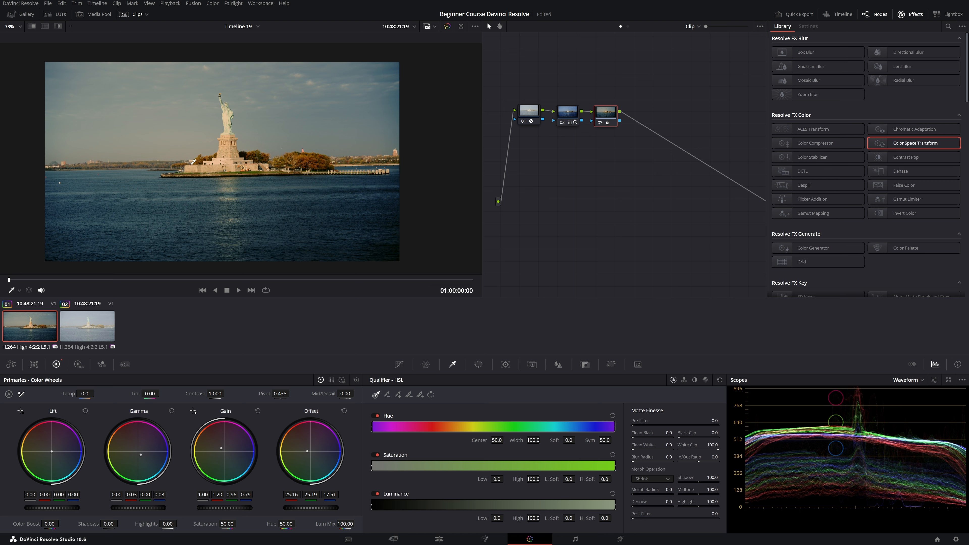
scroll(223, 130, up, 3)
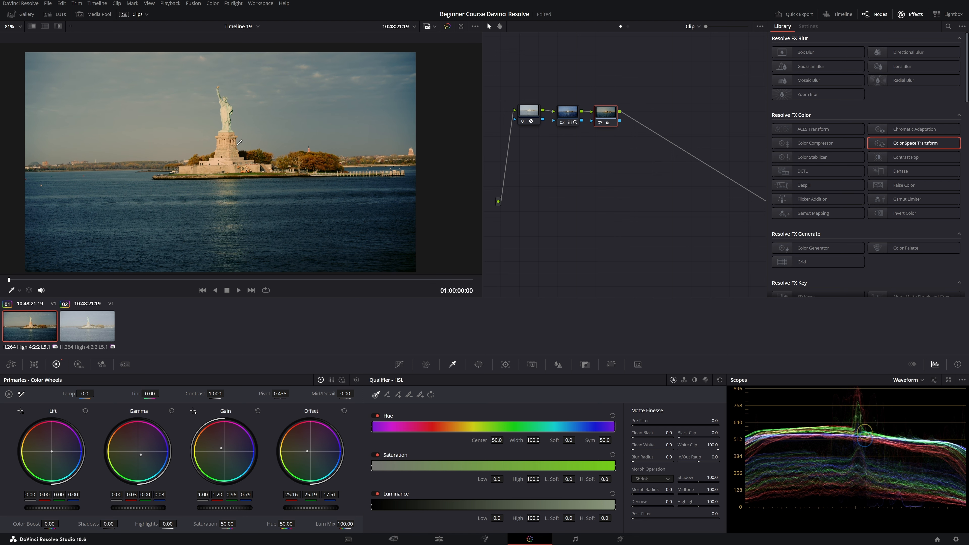
scroll(222, 130, down, 1)
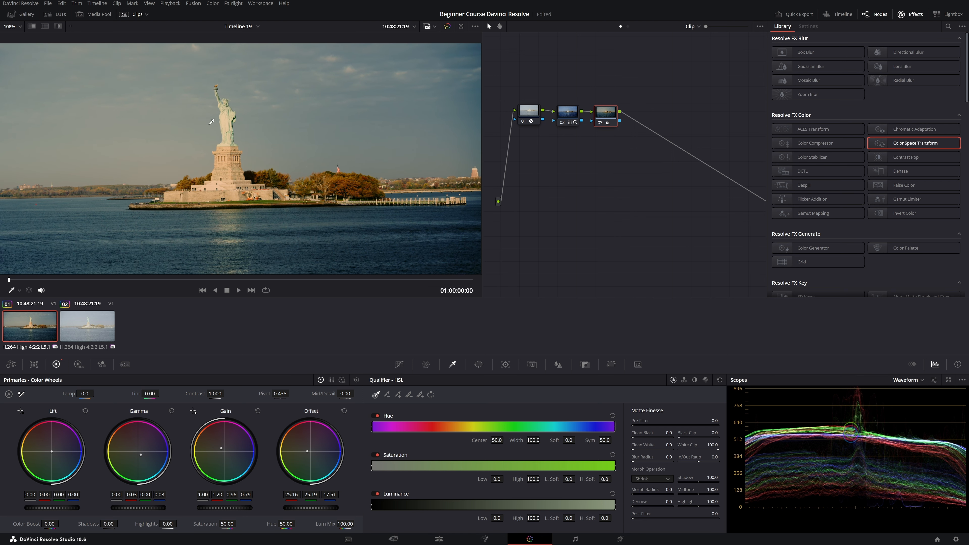
scroll(216, 126, down, 3)
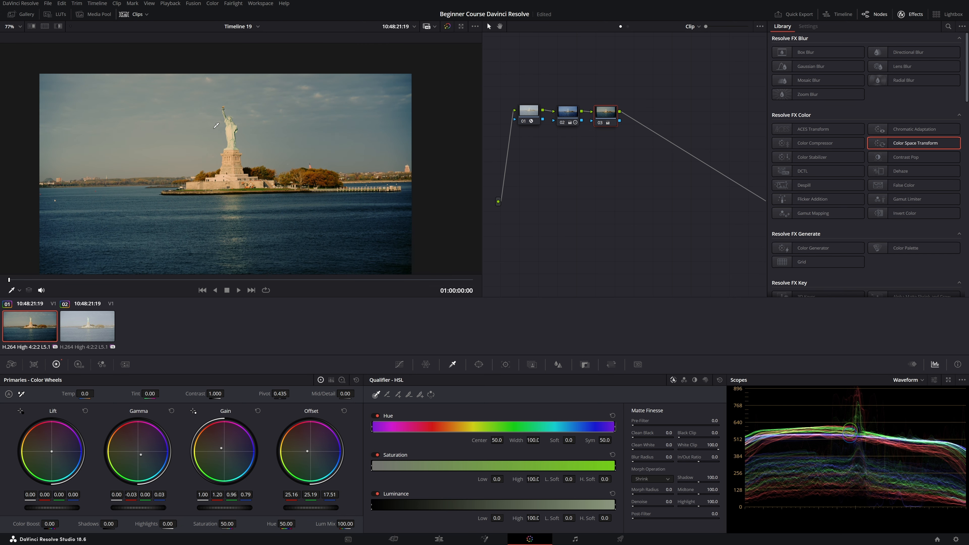
click(20, 27)
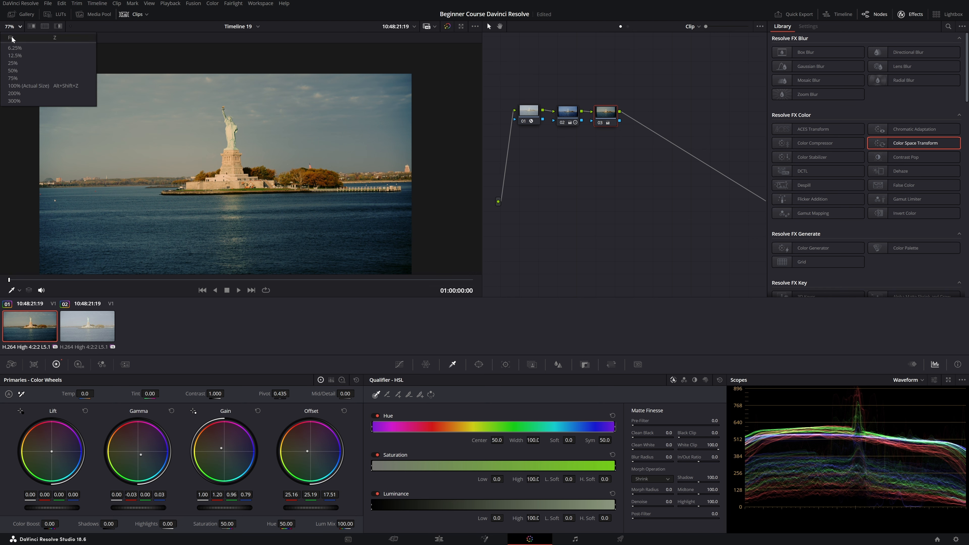
click(14, 101)
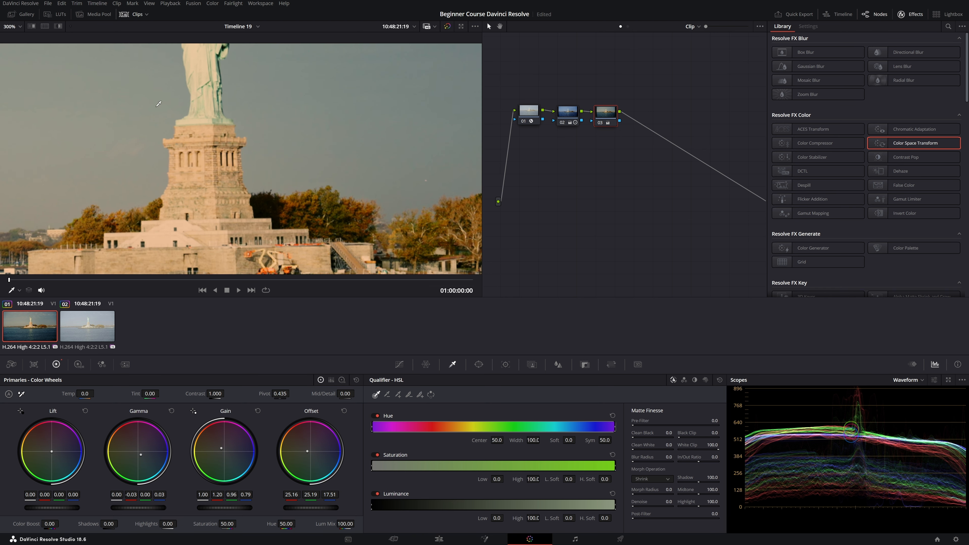
drag(274, 140, 255, 181)
mouse_move(268, 143)
mouse_down()
mouse_move(288, 159)
mouse_move(201, 136)
mouse_move(254, 120)
mouse_move(280, 134)
mouse_up()
click(15, 26)
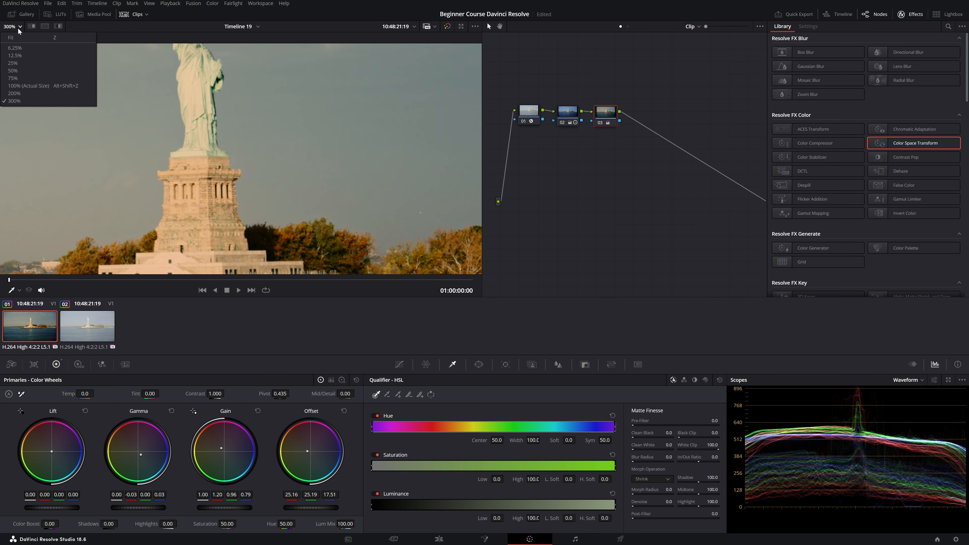
click(9, 39)
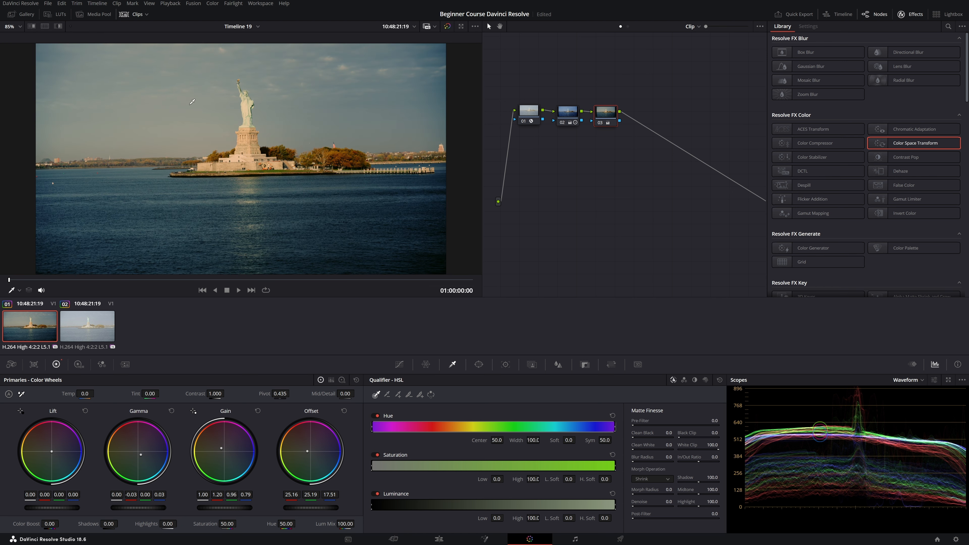
Step: Select the second clip and apply the first clip's grade to it
mouse_move(566, 123)
click(93, 326)
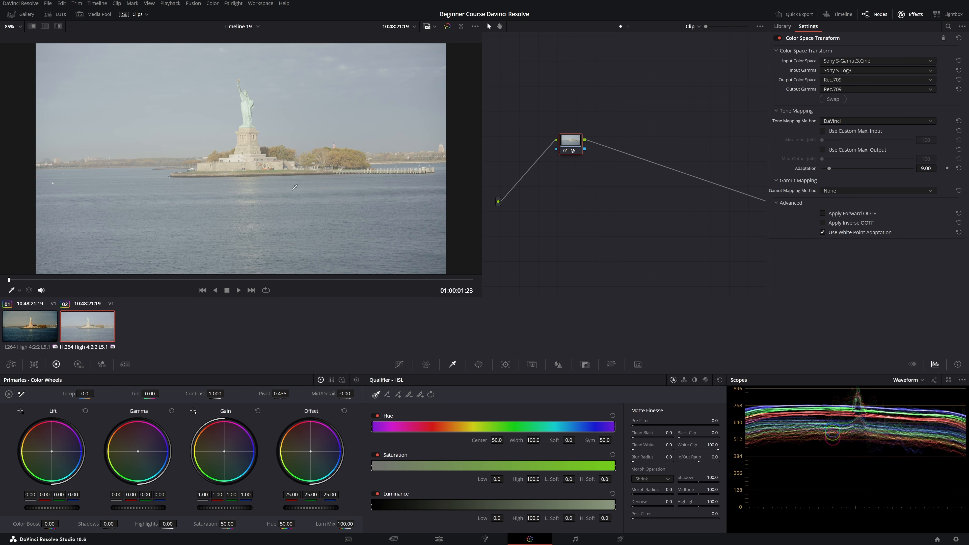
right_click(24, 326)
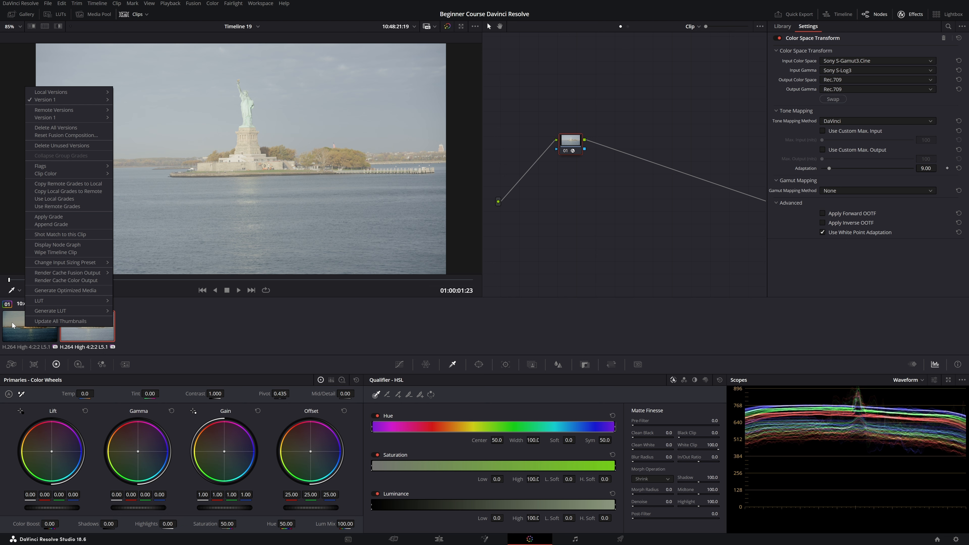
click(50, 218)
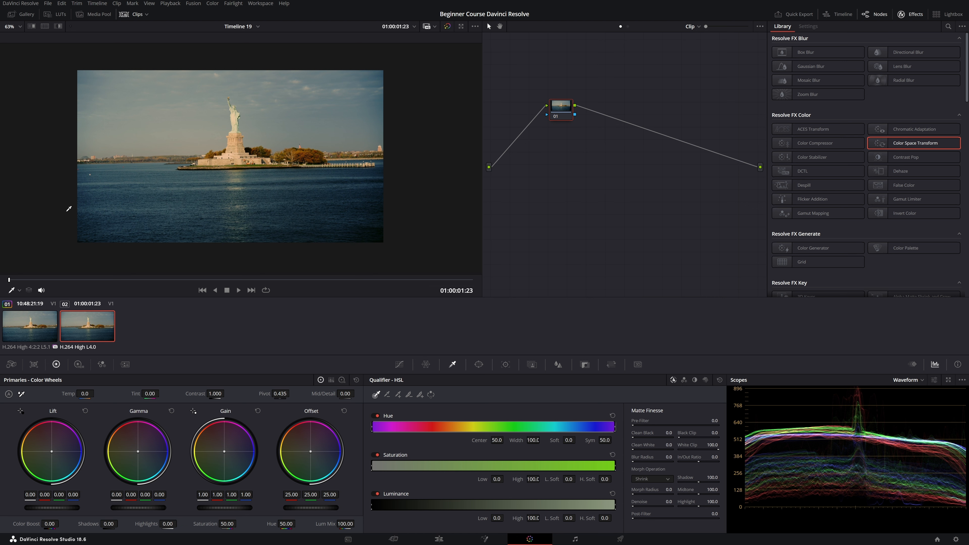
mouse_move(562, 112)
mouse_down()
mouse_move(573, 130)
mouse_move(615, 134)
mouse_move(578, 108)
mouse_move(828, 193)
mouse_move(615, 125)
mouse_move(566, 131)
mouse_move(575, 113)
mouse_move(568, 121)
mouse_up()
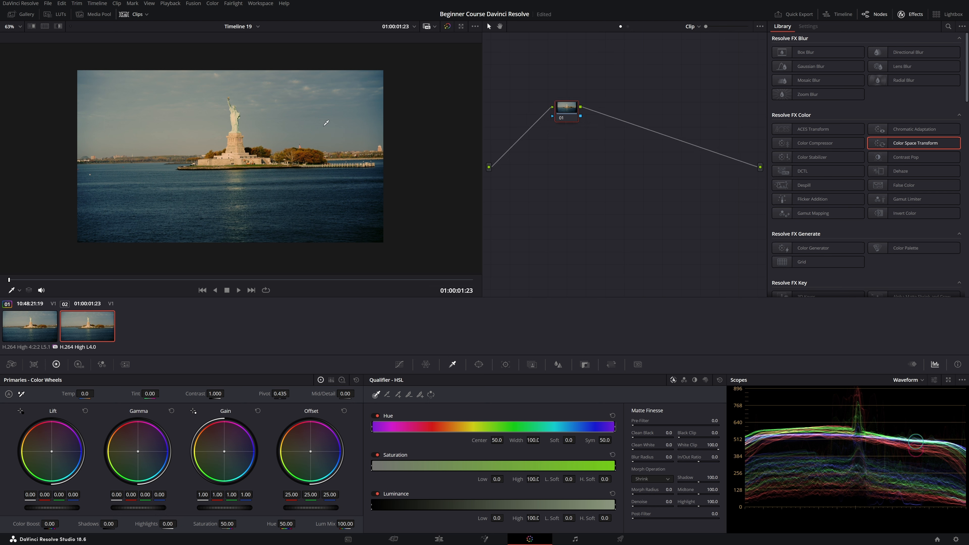
scroll(230, 165, up, 2)
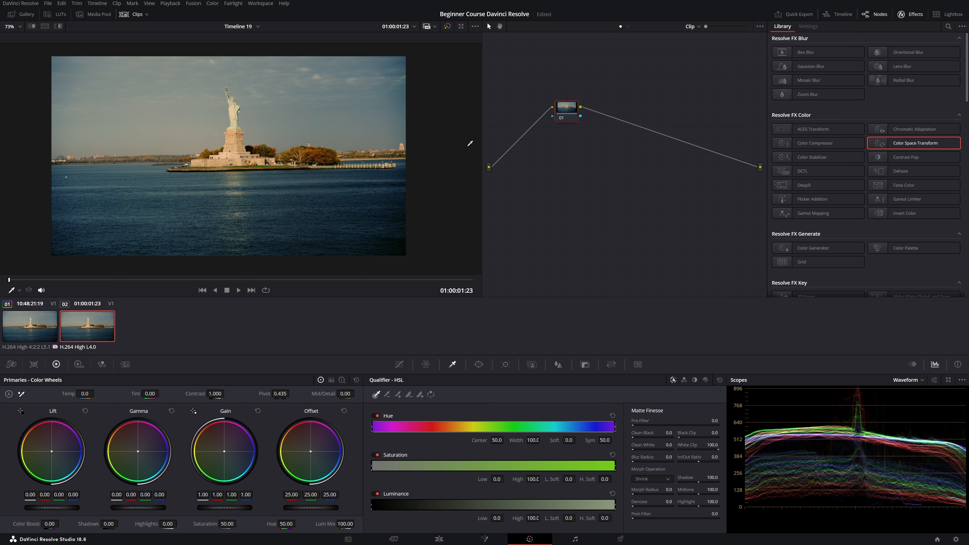
drag(569, 117, 545, 93)
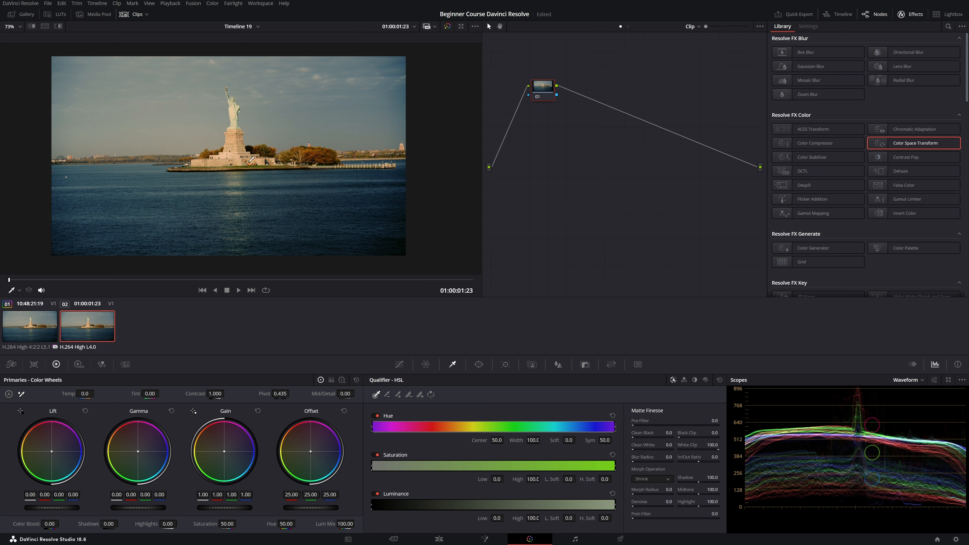
drag(535, 90, 552, 79)
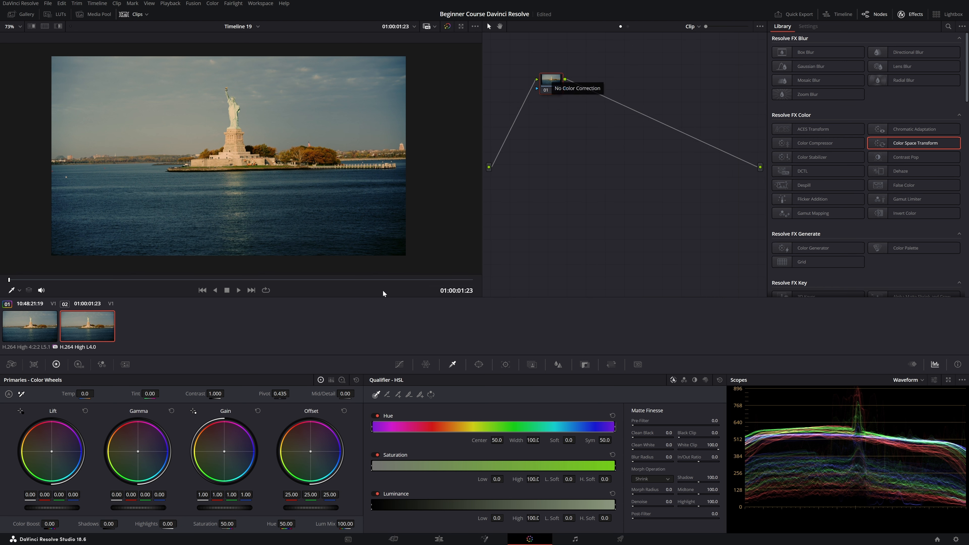
Step: On the second clip's node 01, set Temp to -1840.0, Saturation to 62.80 and Contrast to 1.016
drag(84, 395, 22, 395)
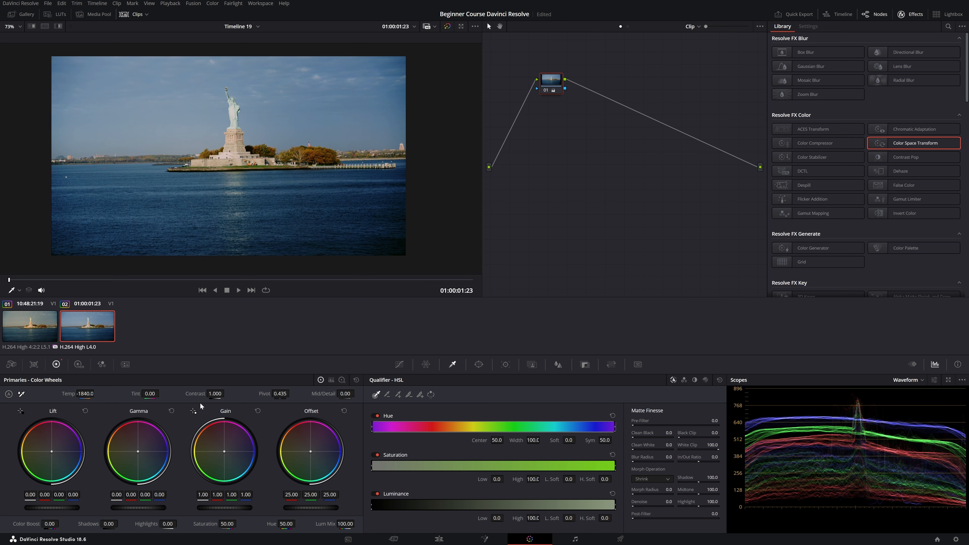
drag(219, 524, 239, 523)
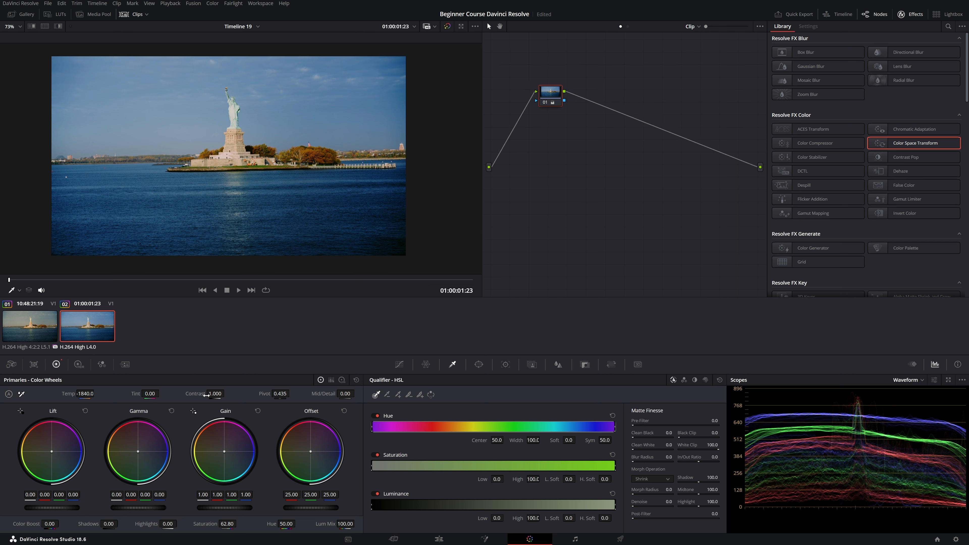
drag(206, 395, 324, 386)
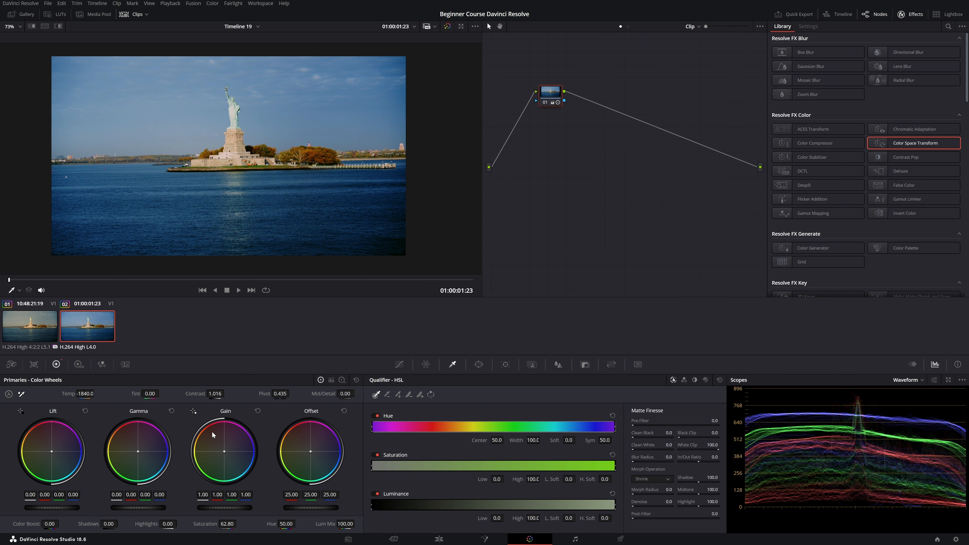
Step: Lower the node's Gain to 0.89 and Lift to -0.03, raise Offset to 32.60, and nudge the Gamma color balance slightly
drag(231, 512, 219, 512)
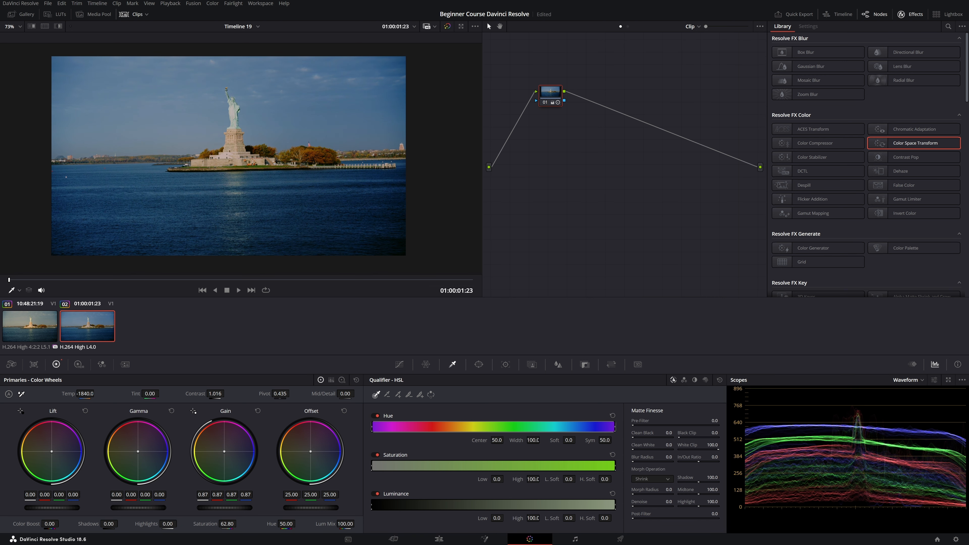
drag(52, 508, 49, 508)
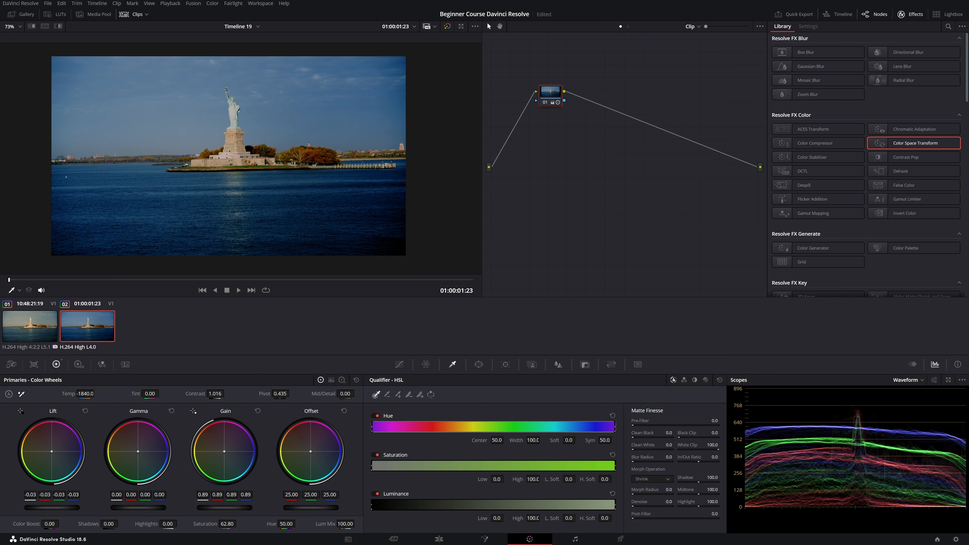
drag(310, 507, 333, 507)
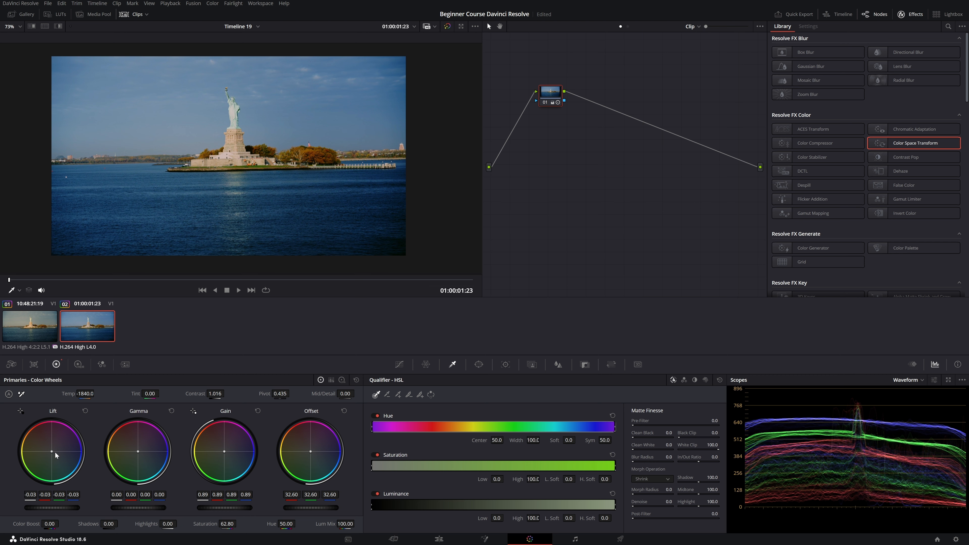
drag(139, 454, 137, 451)
drag(136, 450, 136, 450)
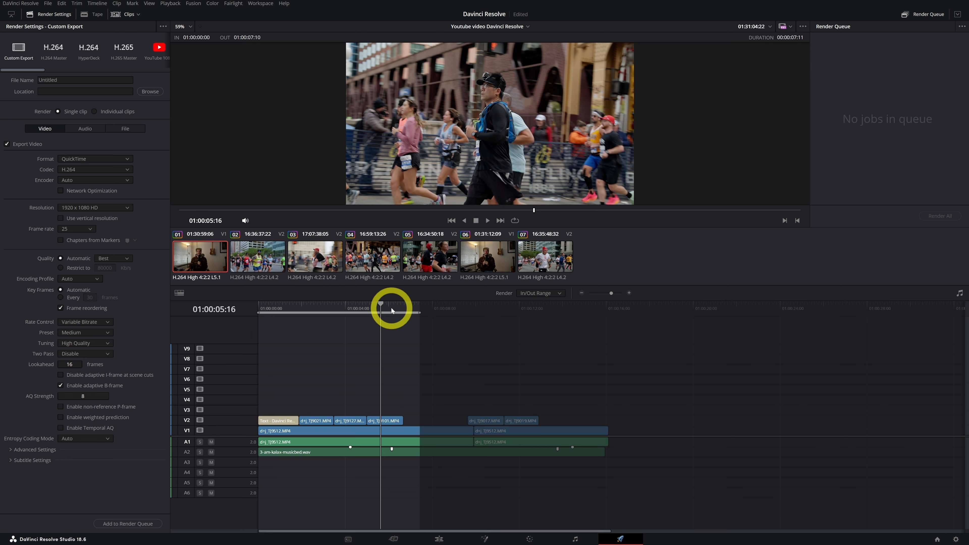
Step: On the Edit page, mark the out point at the end of the last clips, at 01:00:16:03
click(416, 309)
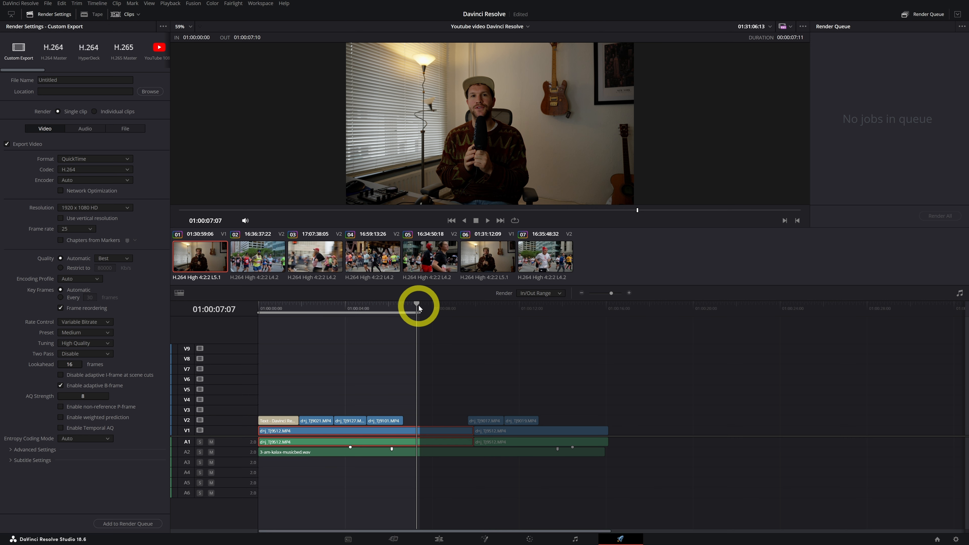
drag(417, 306, 609, 326)
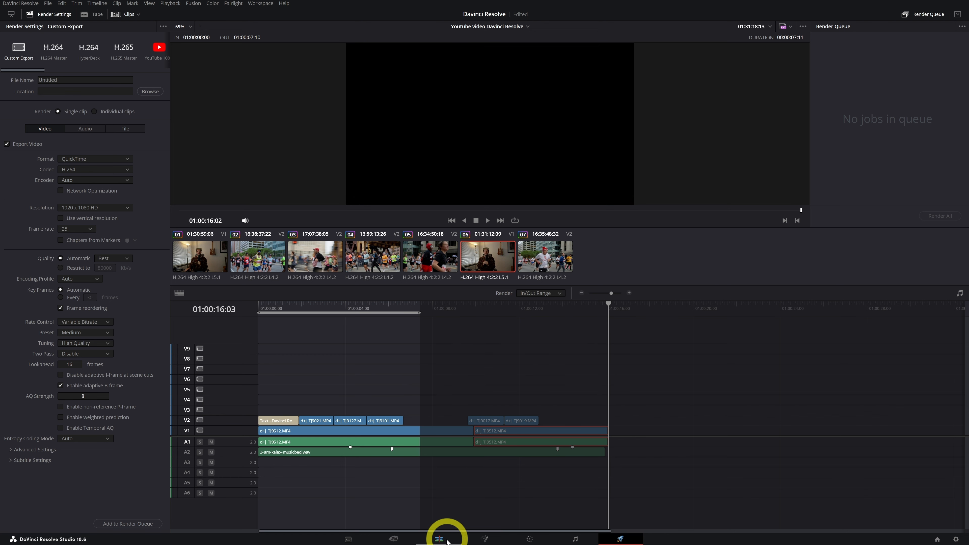
click(438, 539)
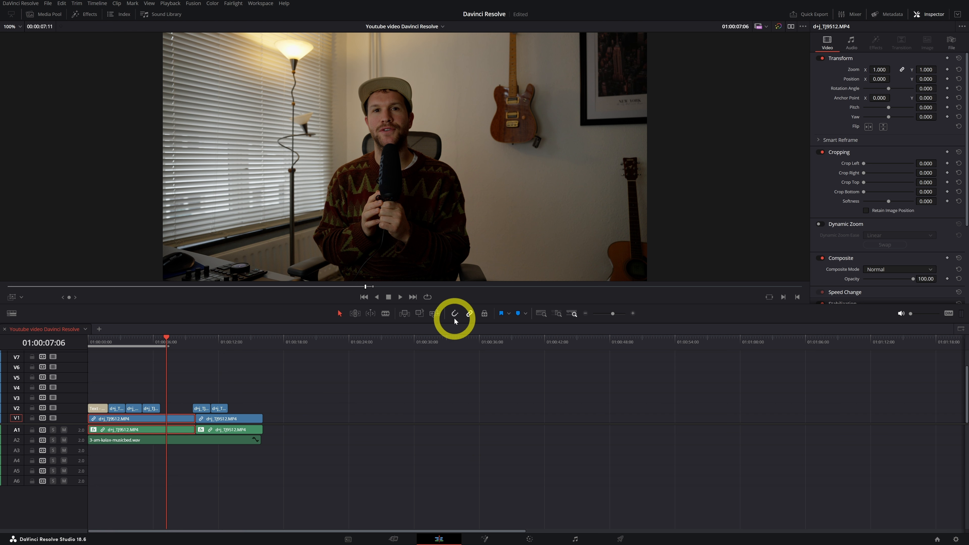
drag(169, 347, 270, 365)
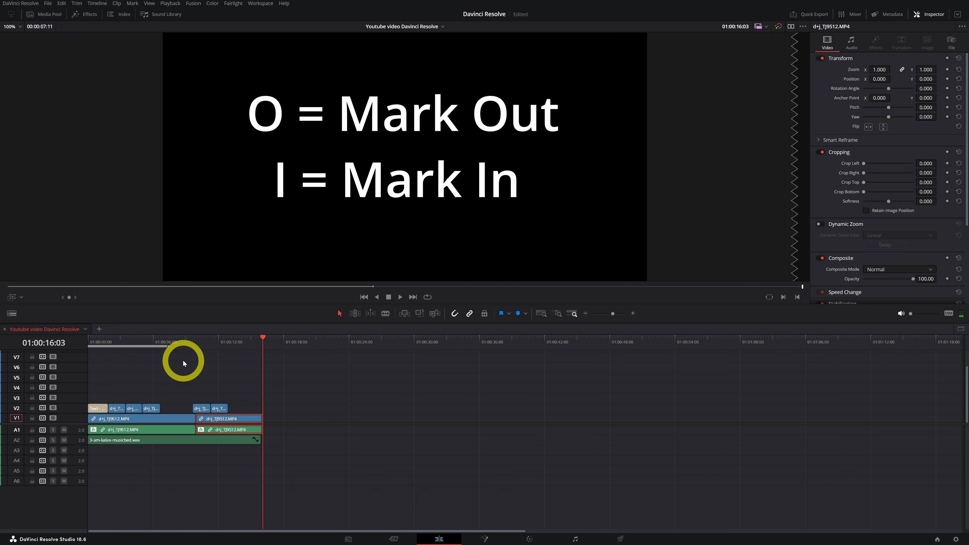
key(o)
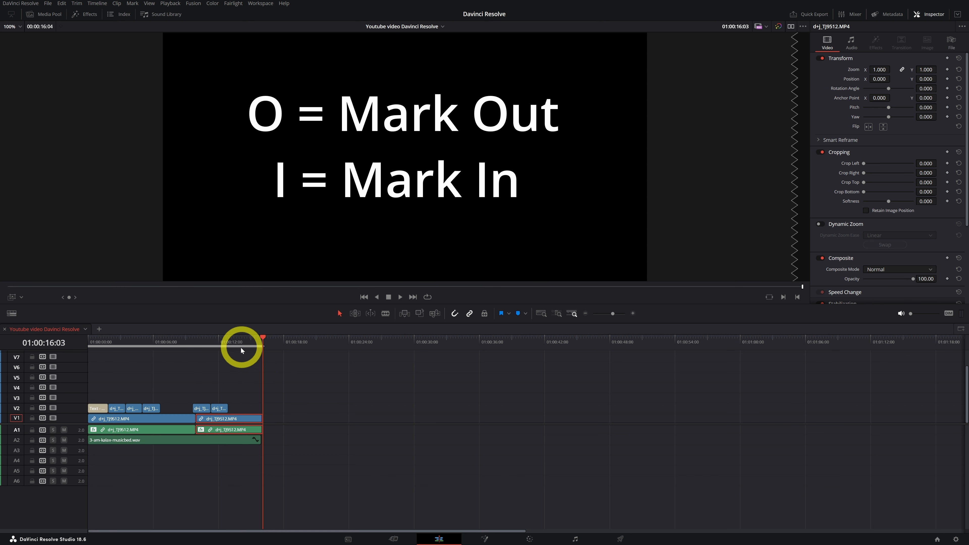
Step: Return the playhead to the timeline start and choose the YouTube 1080p render preset on the Deliver page
drag(262, 339, 28, 329)
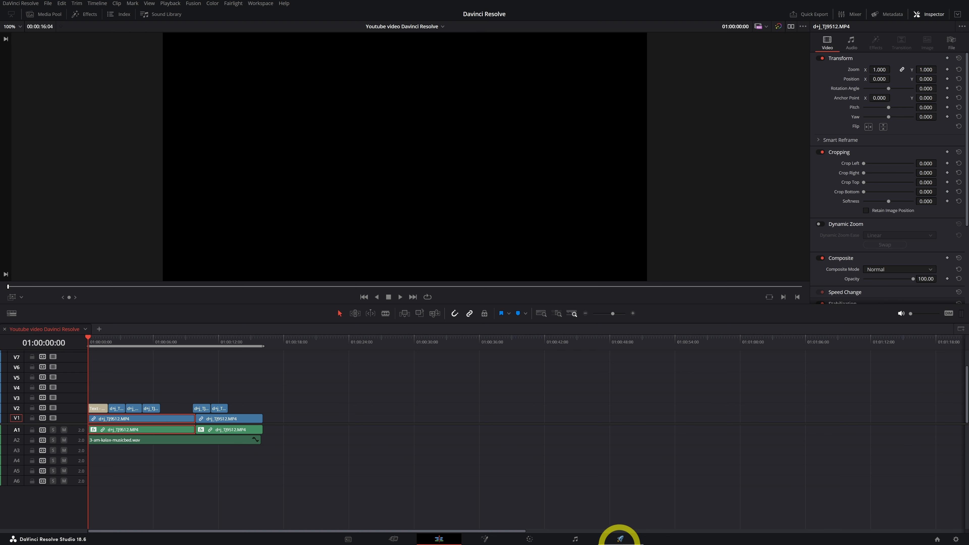
click(621, 539)
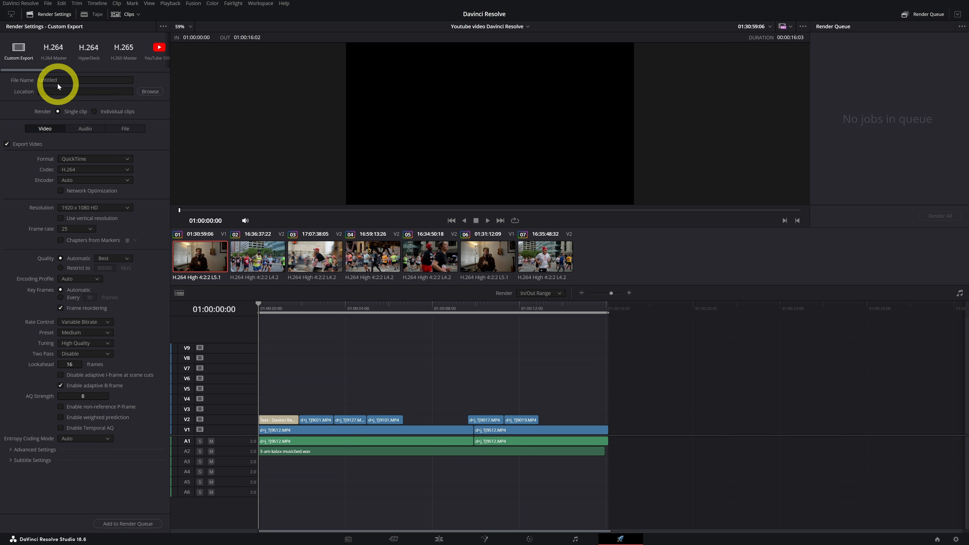
drag(31, 70, 50, 71)
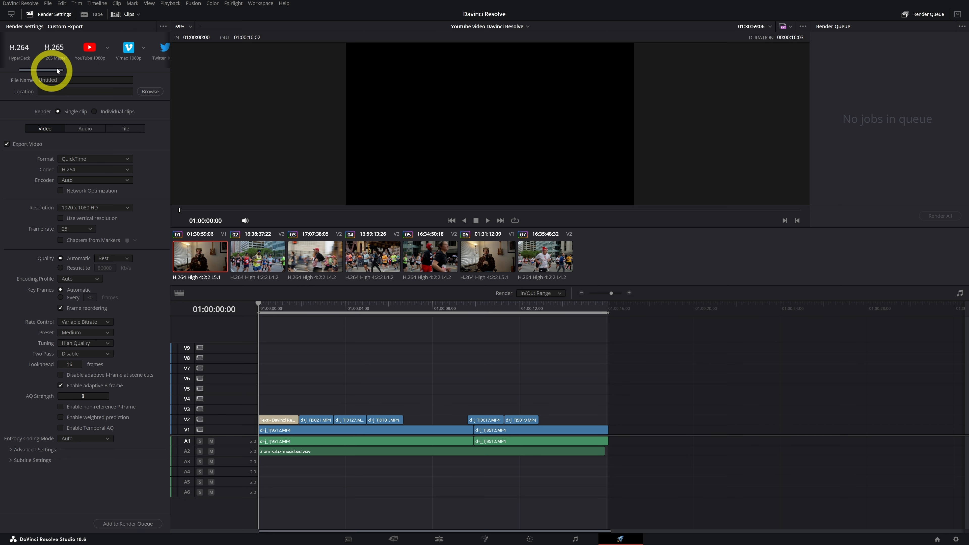
click(85, 52)
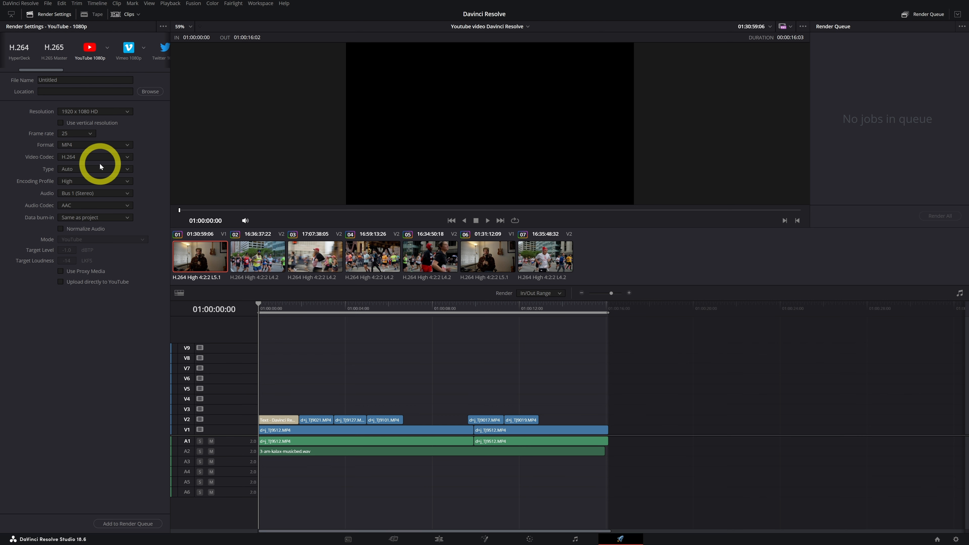
Step: Name the export file "Davinci Resolve", save it to the Final Export folder, and add the YouTube 1080p job to the render queue
double_click(58, 79)
text(Davinci Resolve)
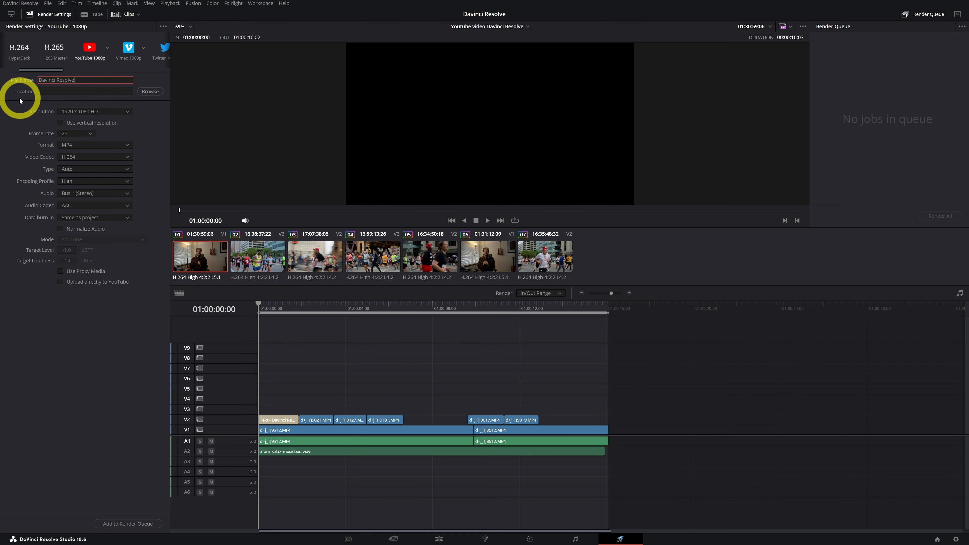
click(144, 92)
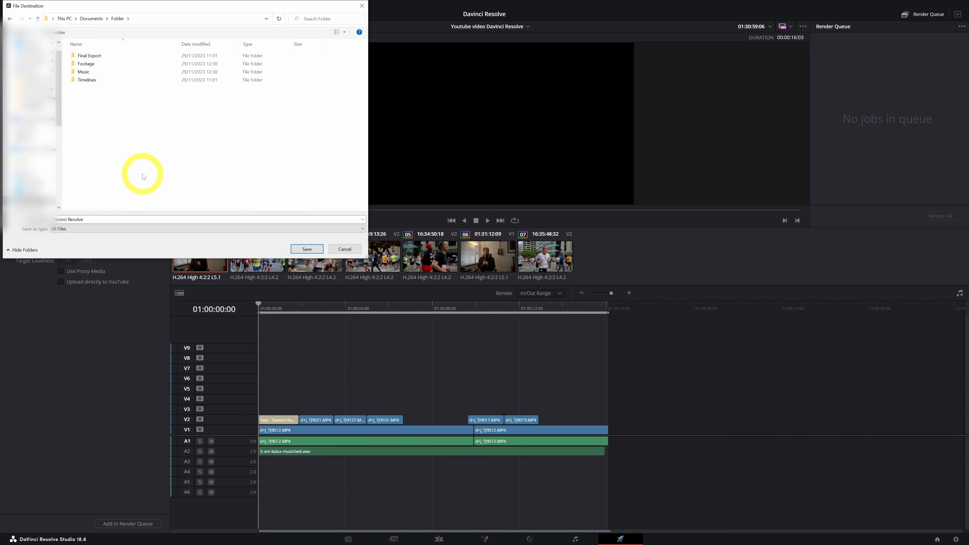
double_click(85, 57)
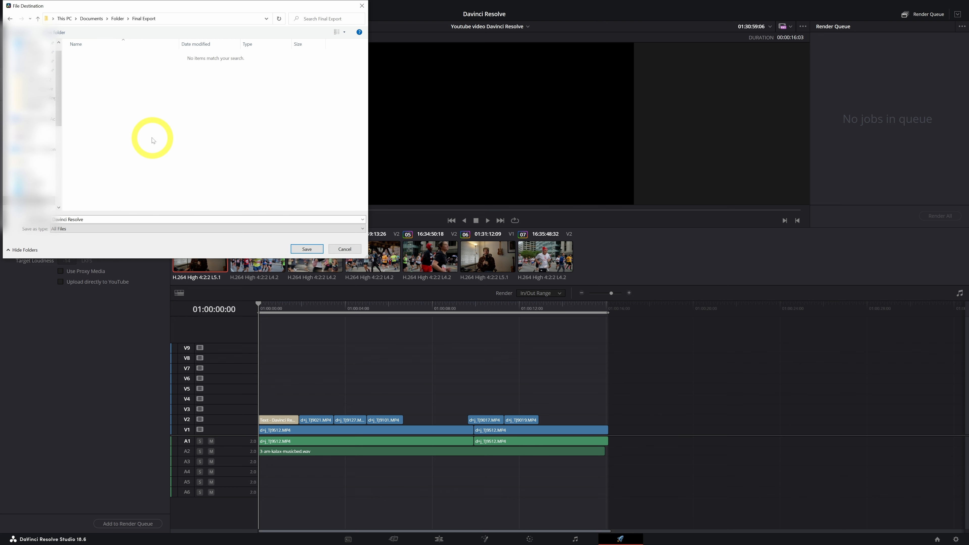
click(304, 249)
click(105, 525)
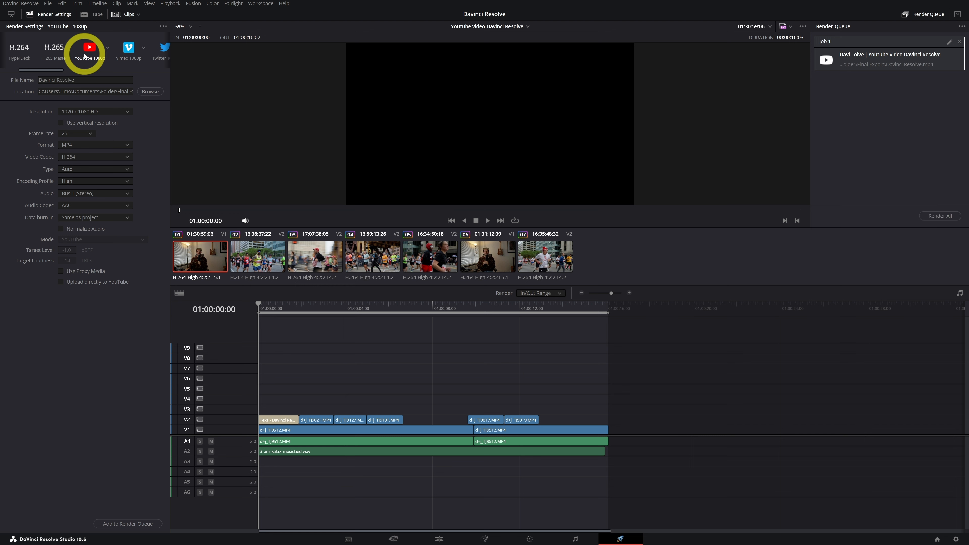
Step: Try out the Vimeo 1080p and TikTok 1080p render presets, and switch back to YouTube 1080p
click(130, 50)
scroll(130, 50, right, 2)
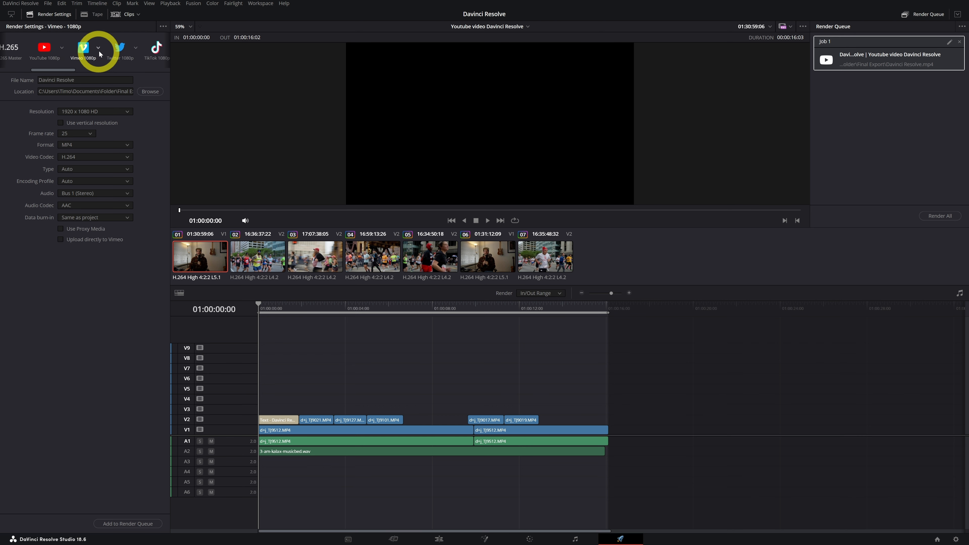
click(154, 50)
scroll(152, 54, left, 4)
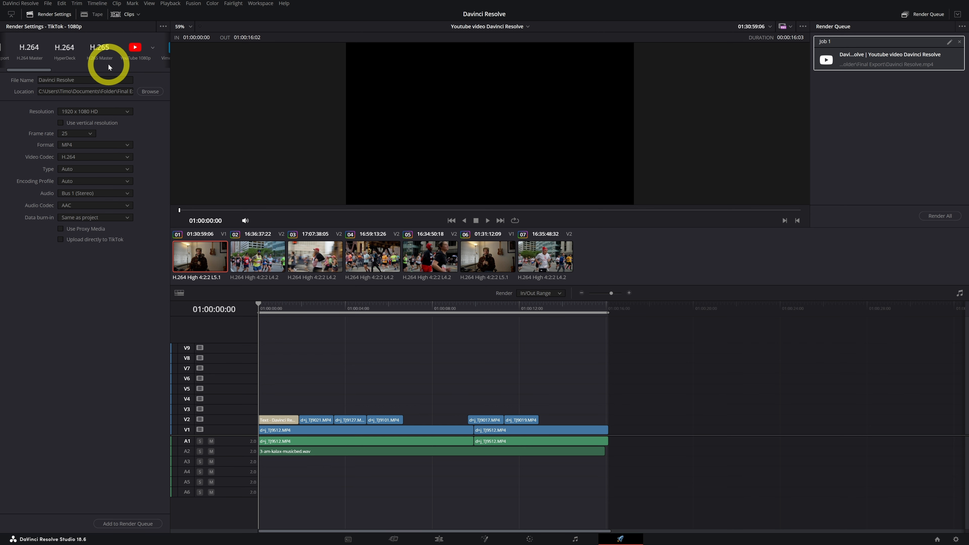
click(131, 50)
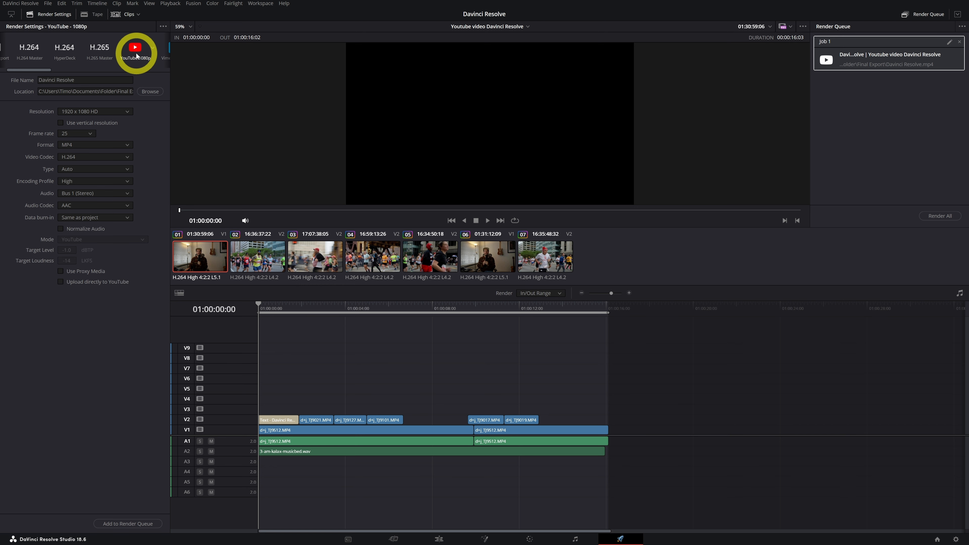
scroll(132, 55, left, 1)
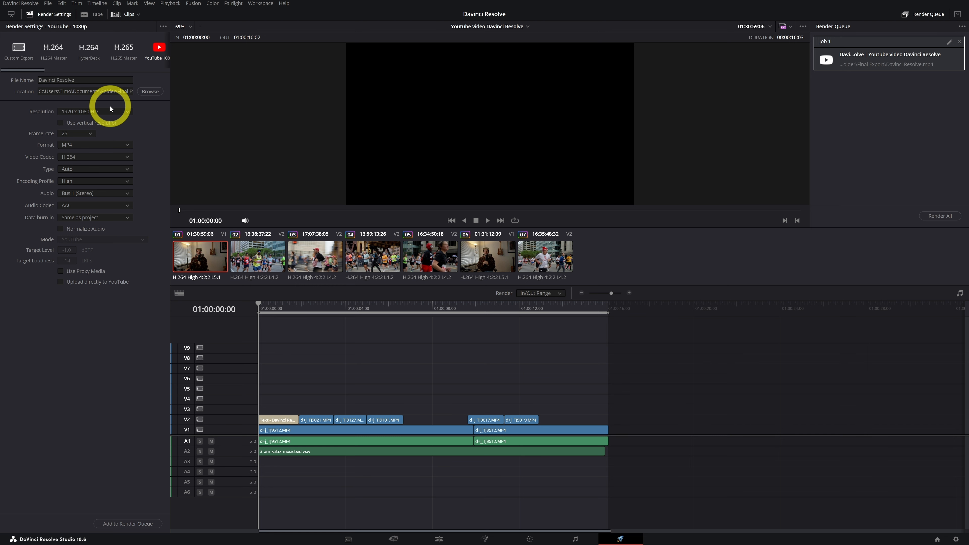
Step: Switch to the Custom Export preset and enter "Davinci Resolve" as the file name
click(19, 50)
click(39, 80)
key(BackSpace)
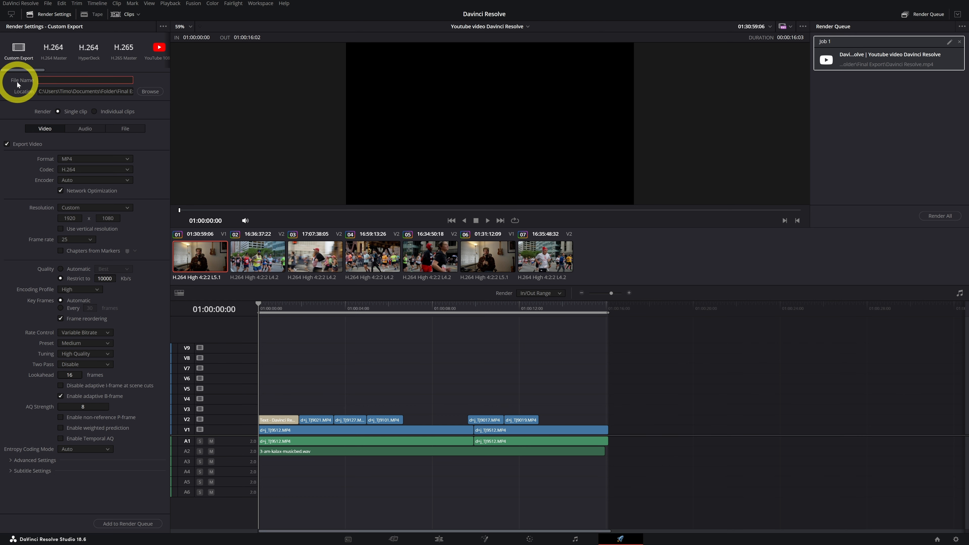
text(Davinci Resolve)
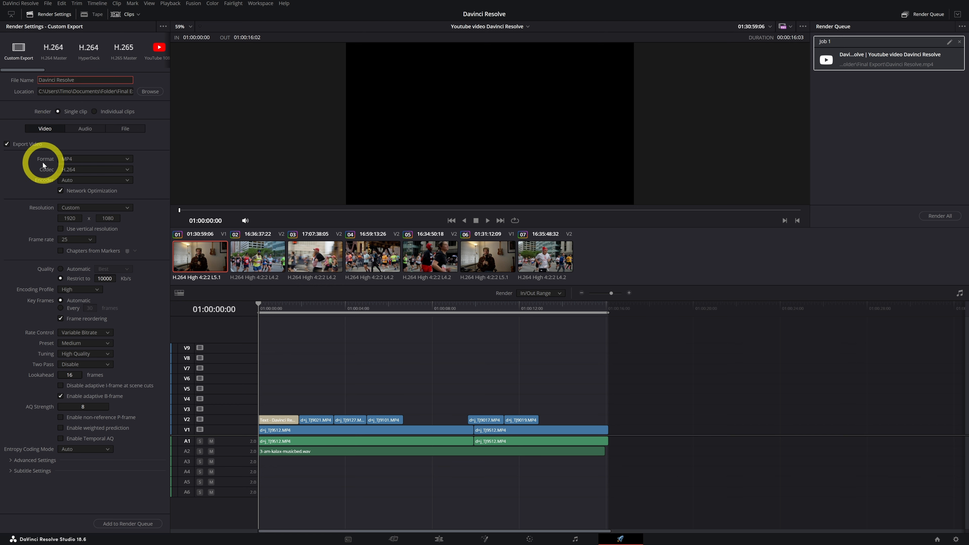
Step: Choose MP4 as the export format and H.264 as the video codec
click(69, 162)
scroll(70, 240, down, 1)
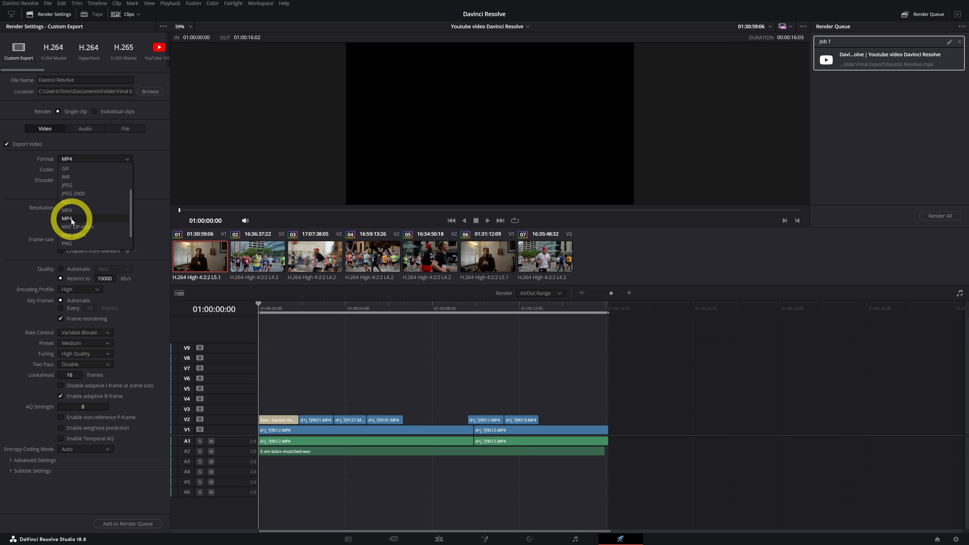
click(72, 219)
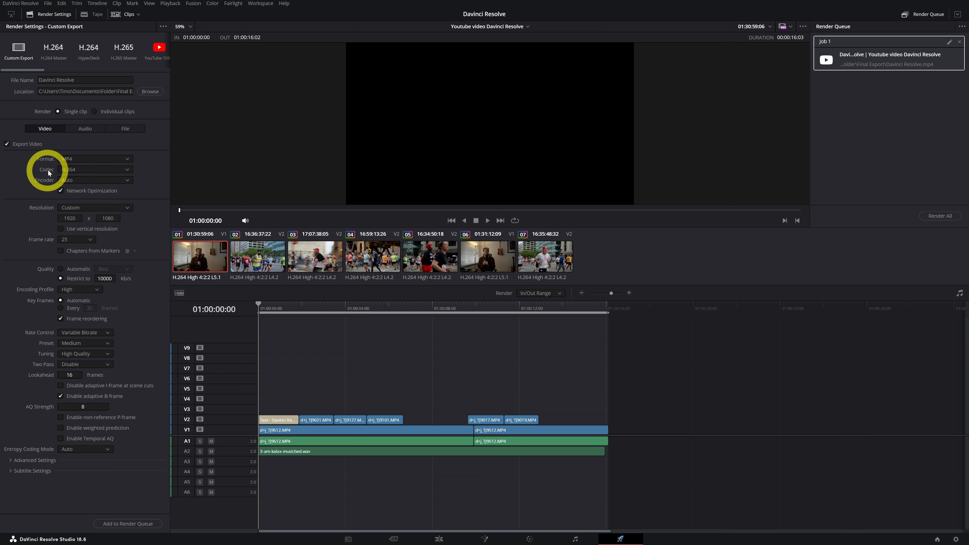
click(64, 170)
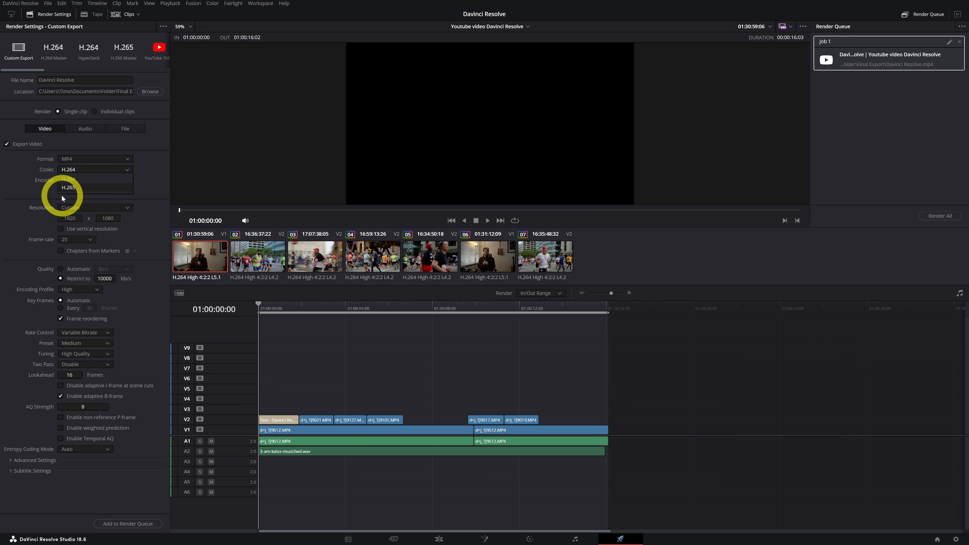
click(70, 180)
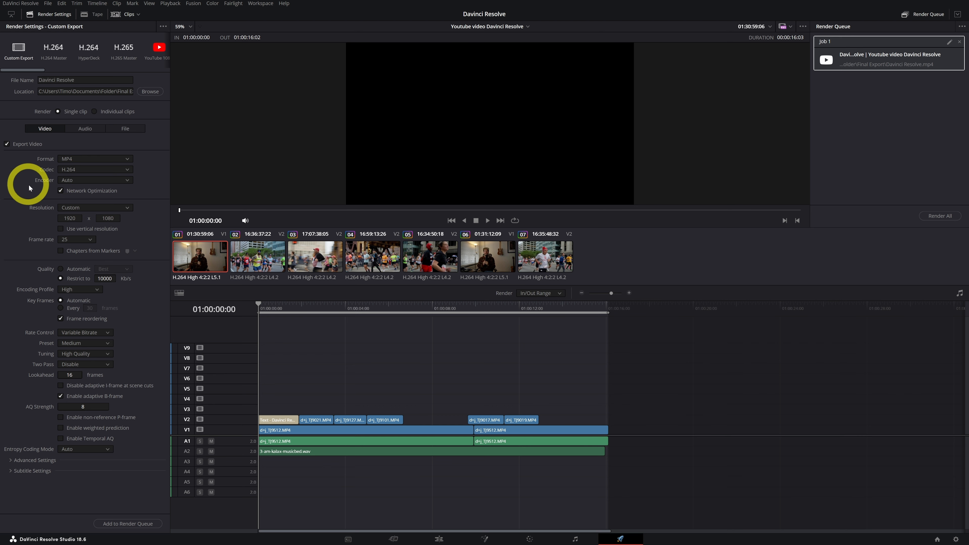
Step: Set the encoder to NVIDIA and the export quality to Automatic
click(67, 180)
click(76, 194)
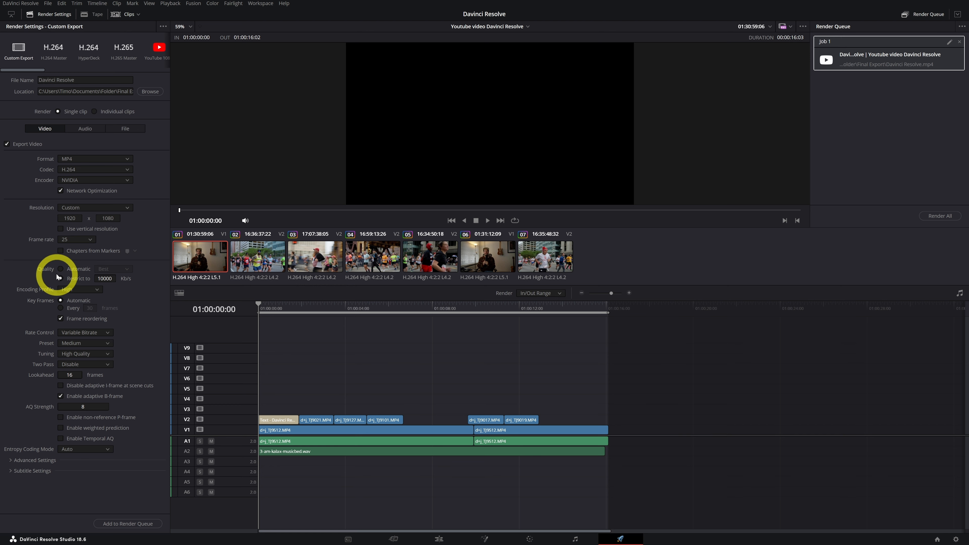
click(60, 268)
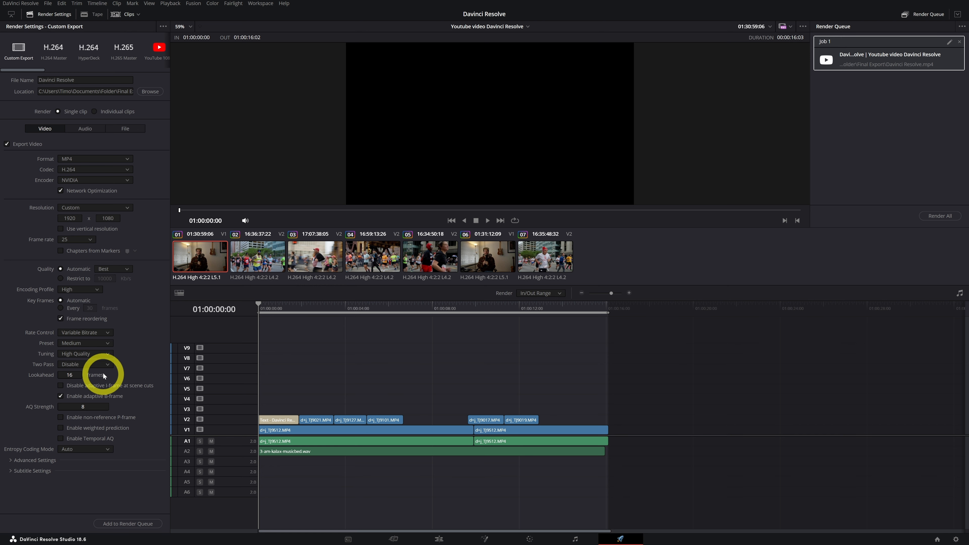
Step: Review the advanced video settings and the audio export settings of the custom export
click(15, 461)
scroll(38, 401, down, 5)
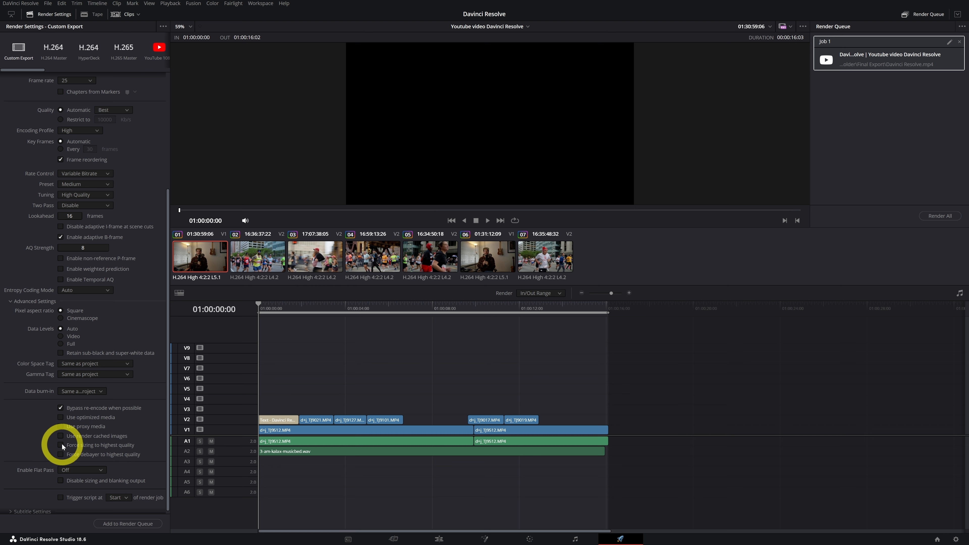
scroll(38, 237, up, 5)
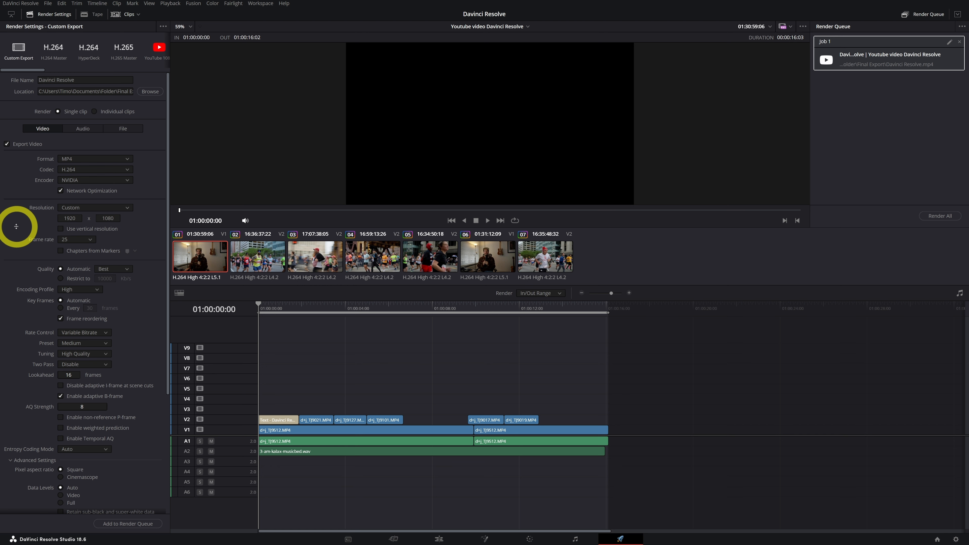
click(88, 129)
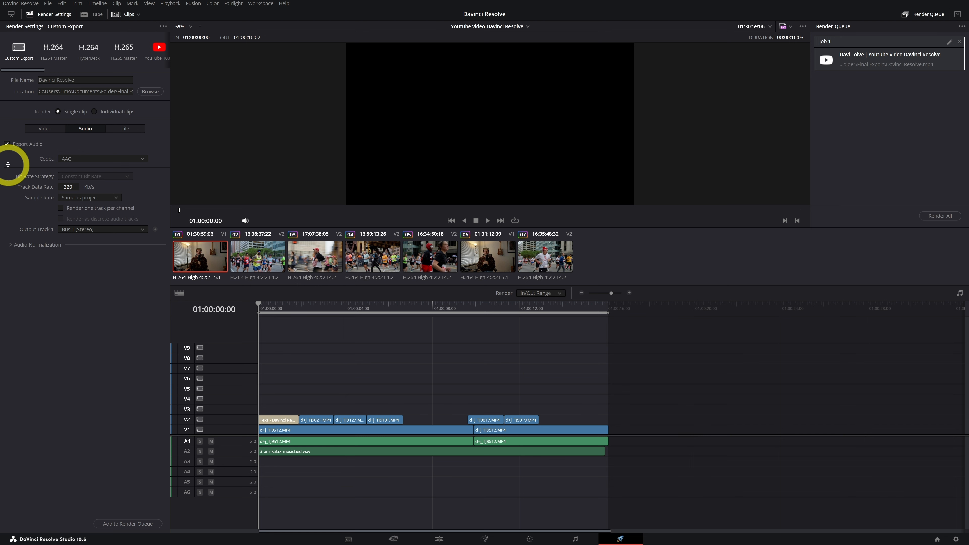
Step: In the custom export's file settings, set the render speed to 50
click(126, 129)
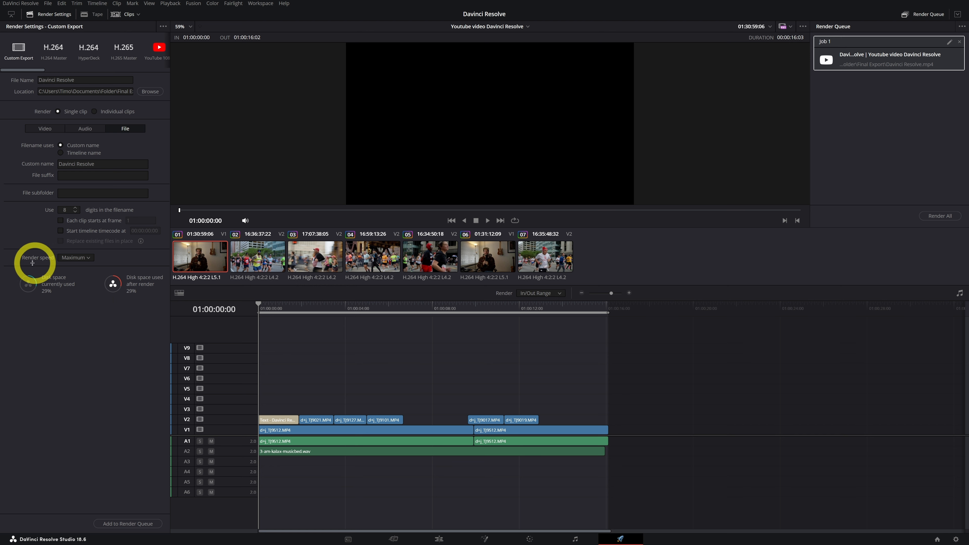
click(78, 258)
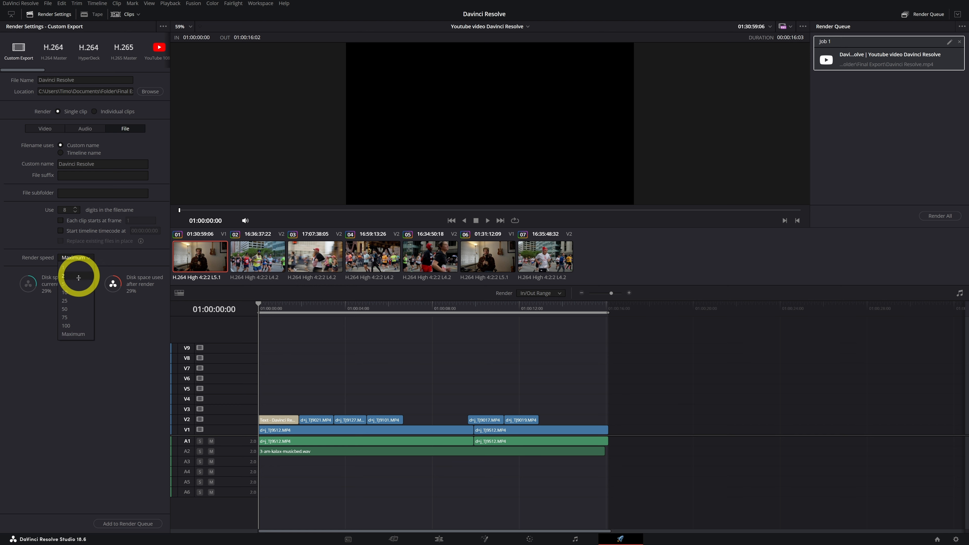
click(70, 309)
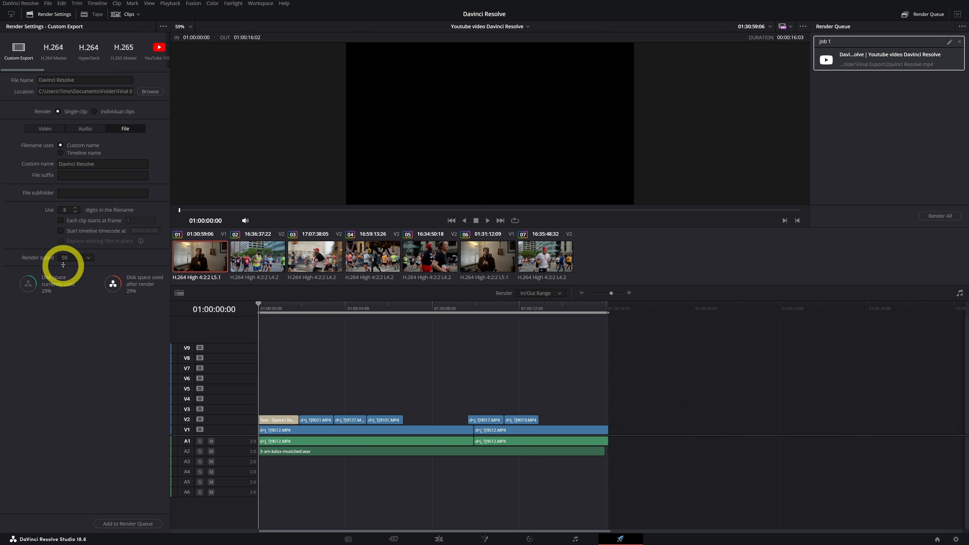
click(68, 258)
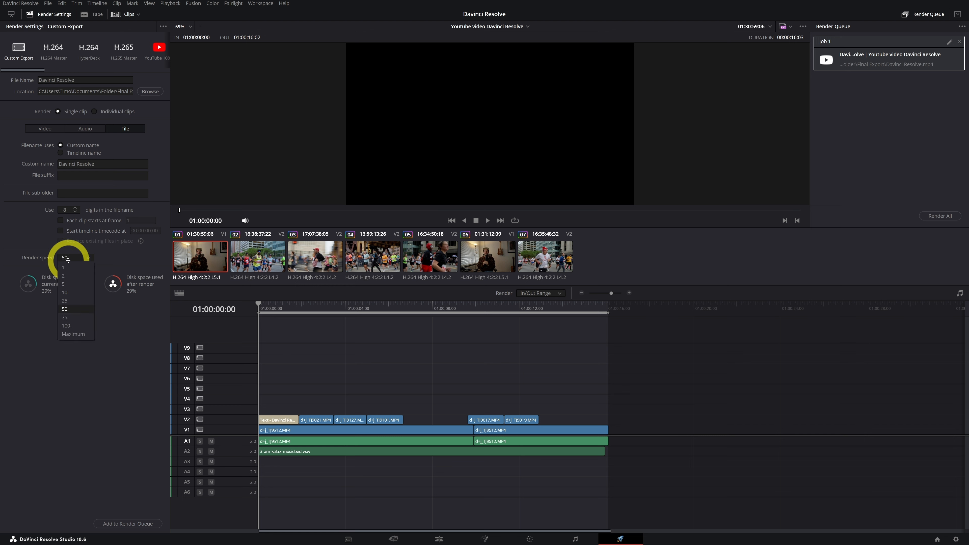
click(39, 326)
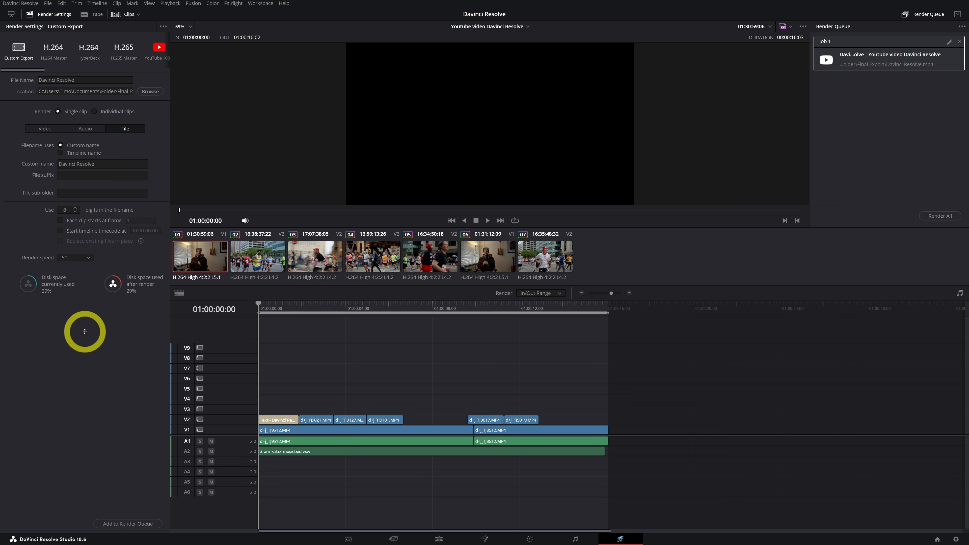
Step: Add the custom export to the render queue and render that job
click(42, 128)
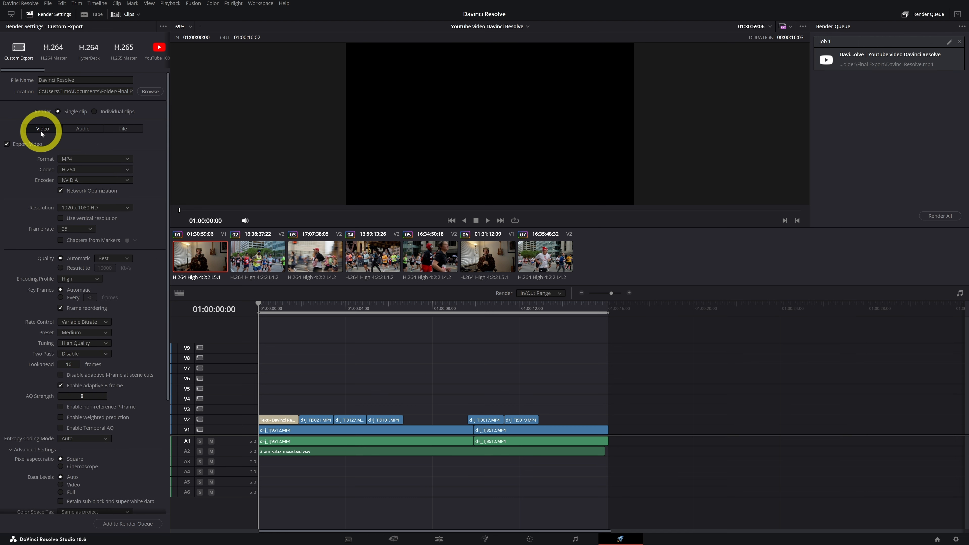
click(117, 524)
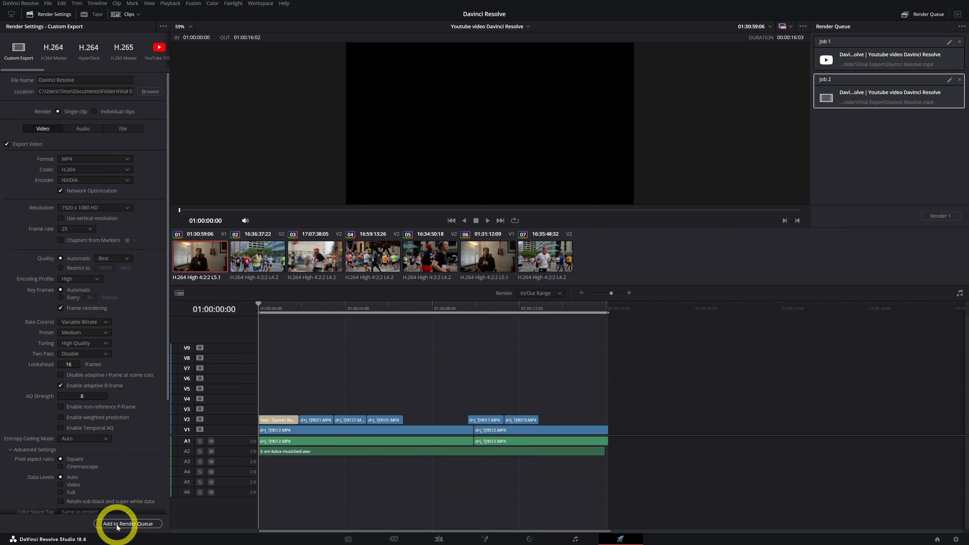
click(924, 216)
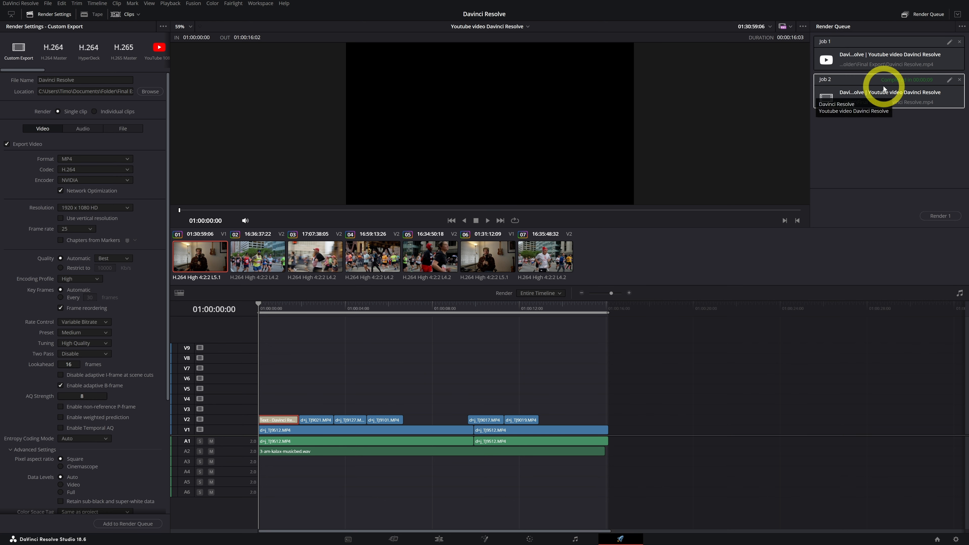
Step: Open the file location of the finished custom export job and play the rendered Davinci Resolve video in Media Player
right_click(861, 101)
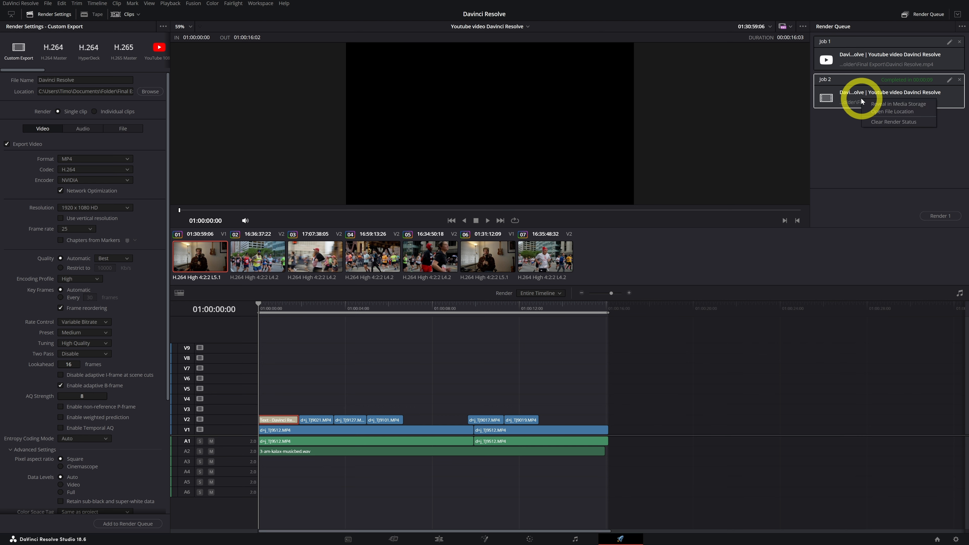
click(896, 112)
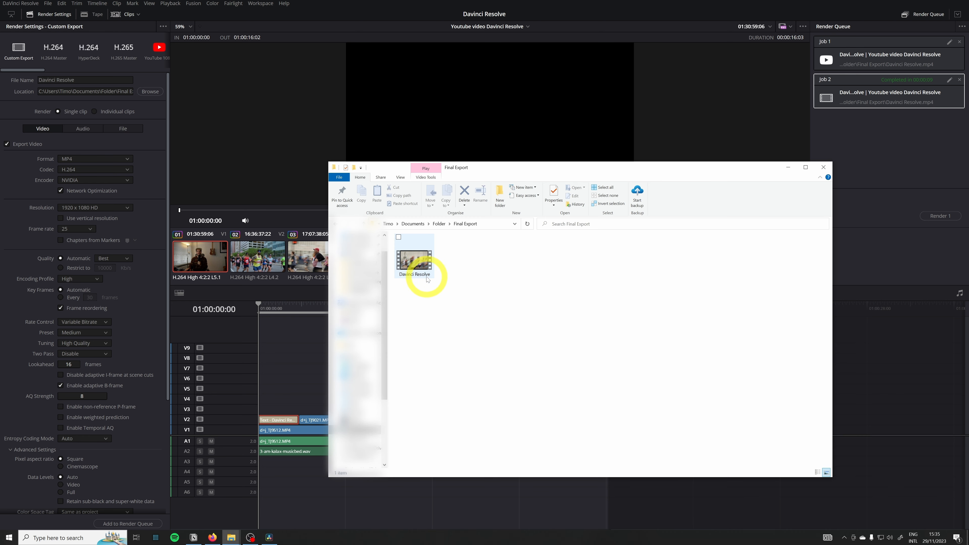
double_click(416, 260)
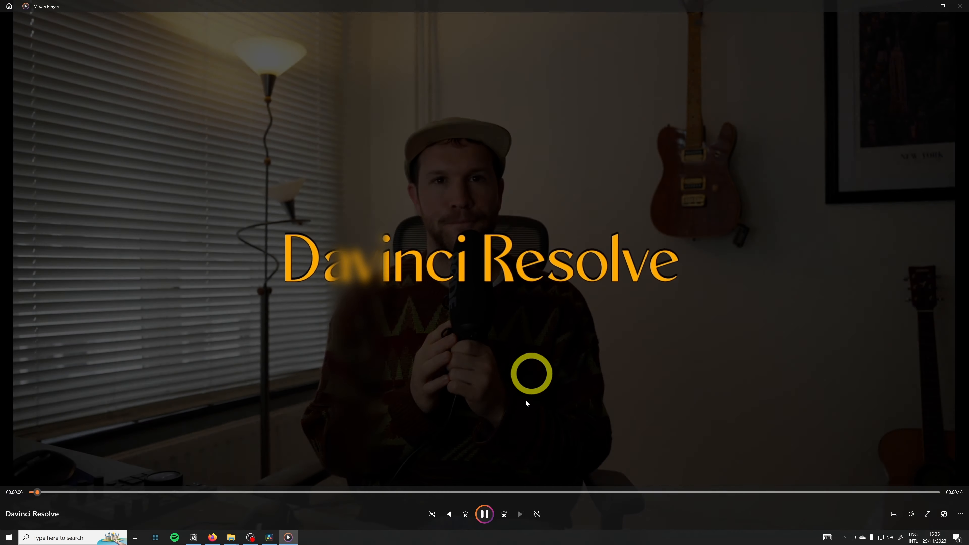